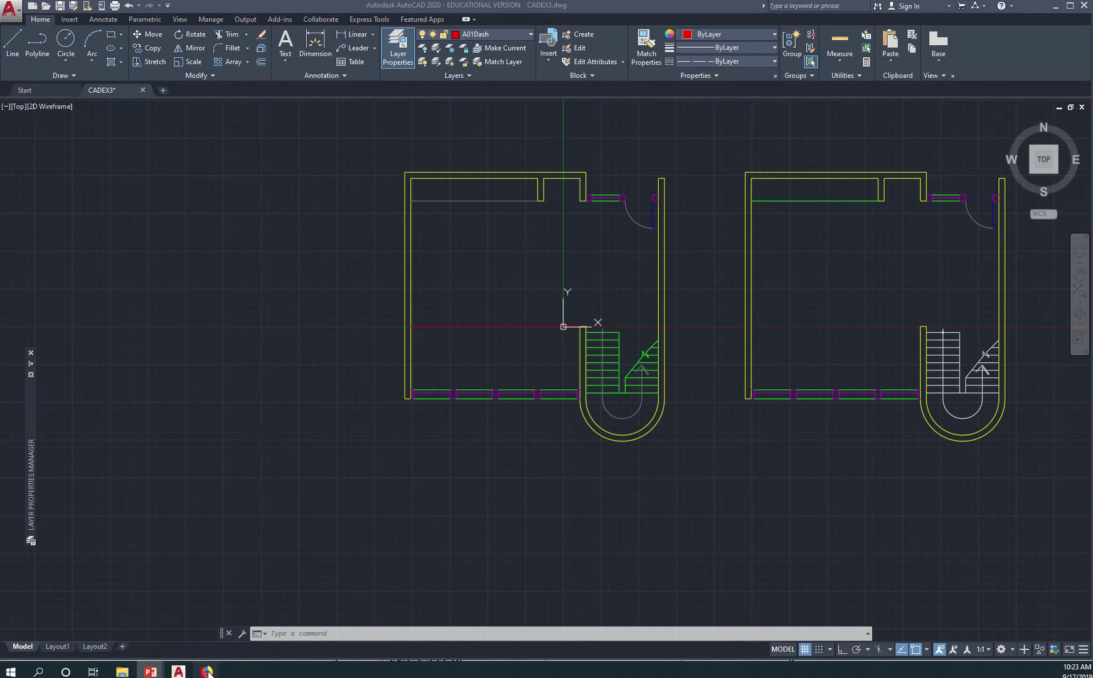
Switch from AutoCAD to the course schedule page in Firefox
{"action": "mouse_move", "coordinate": [207, 672]}
{"action": "left_click", "coordinate": [187, 621]}
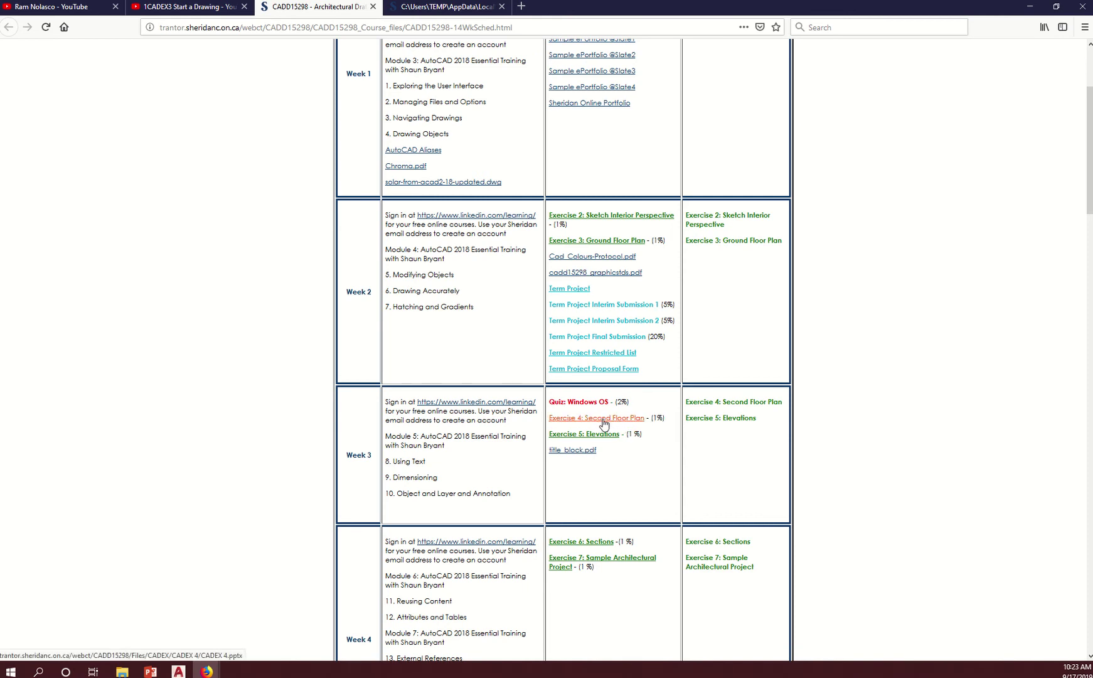
Save the Exercise 4 CADEX 4 presentation to the SheridanD (D:) drive
{"action": "right_click", "coordinate": [604, 424]}
{"action": "left_click", "coordinate": [634, 426]}
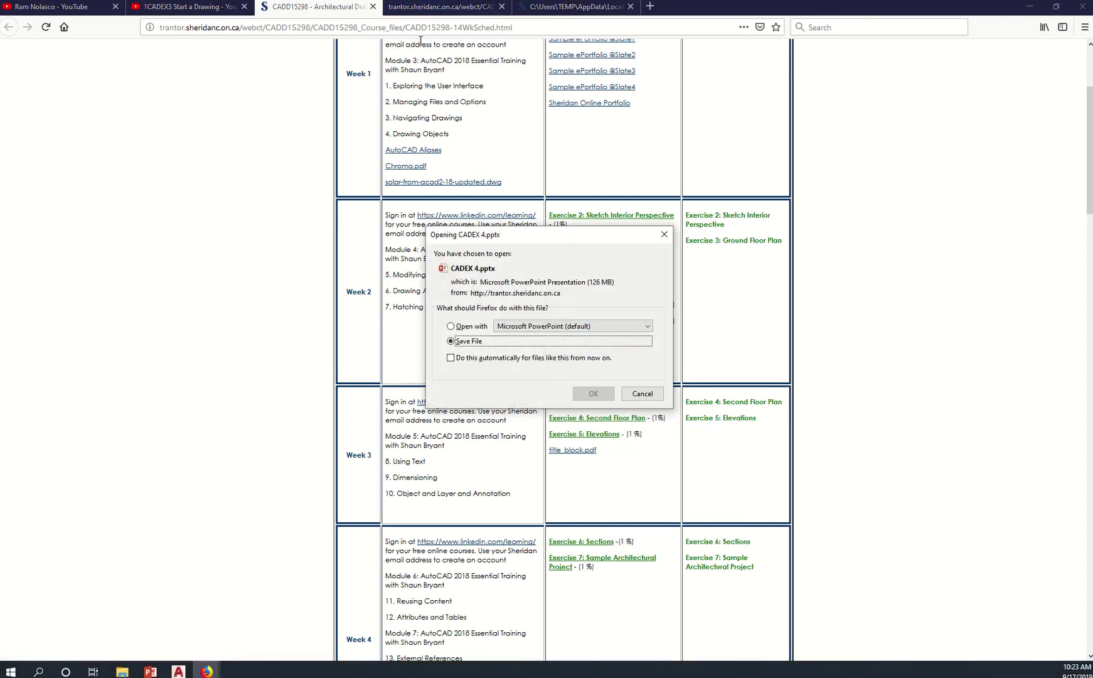
{"action": "left_click", "coordinate": [593, 392]}
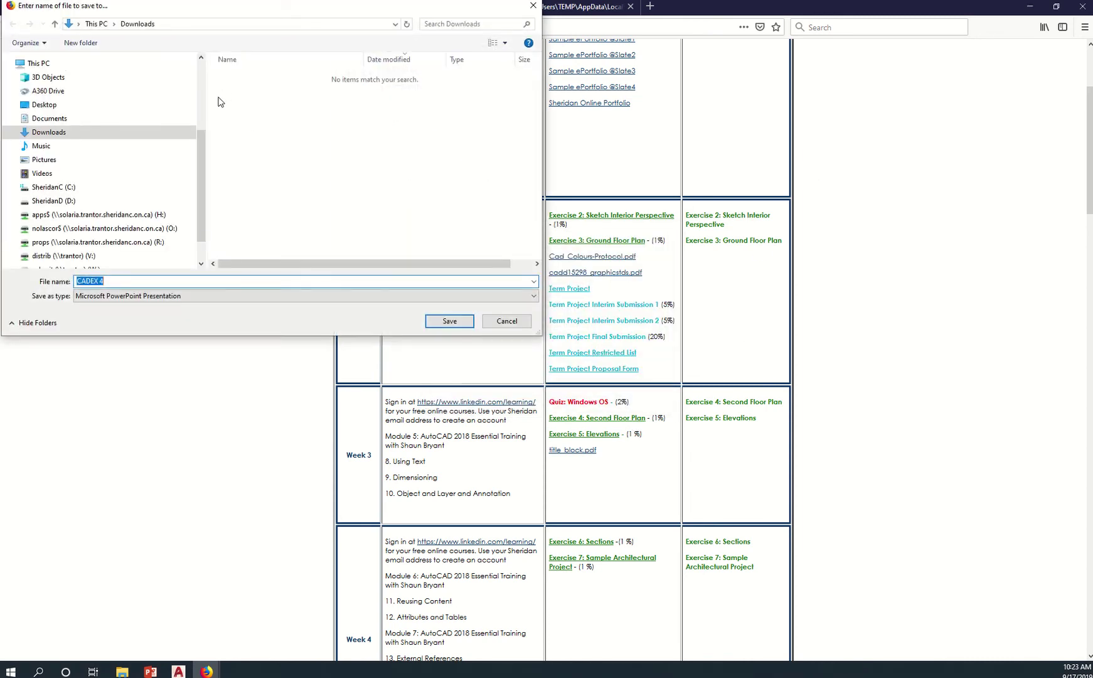
{"action": "left_click", "coordinate": [66, 201]}
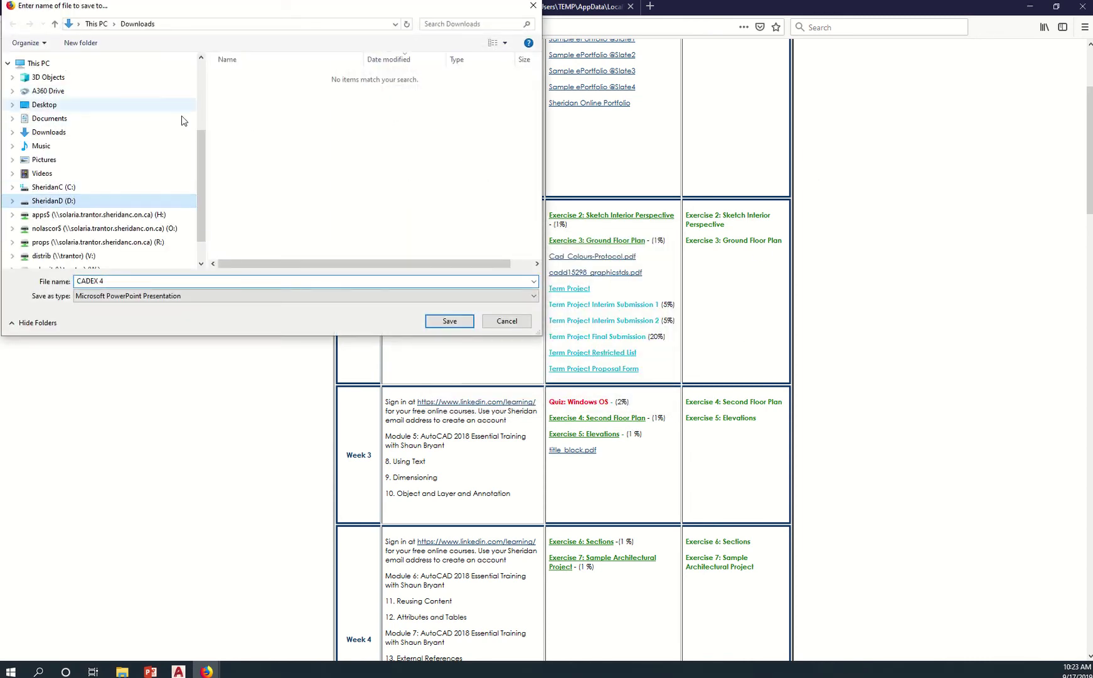
{"action": "left_click", "coordinate": [459, 327]}
Check the downloads list, open the Exercise 7 link, and bring up the CADEX 4 deck
{"action": "left_click", "coordinate": [1023, 30]}
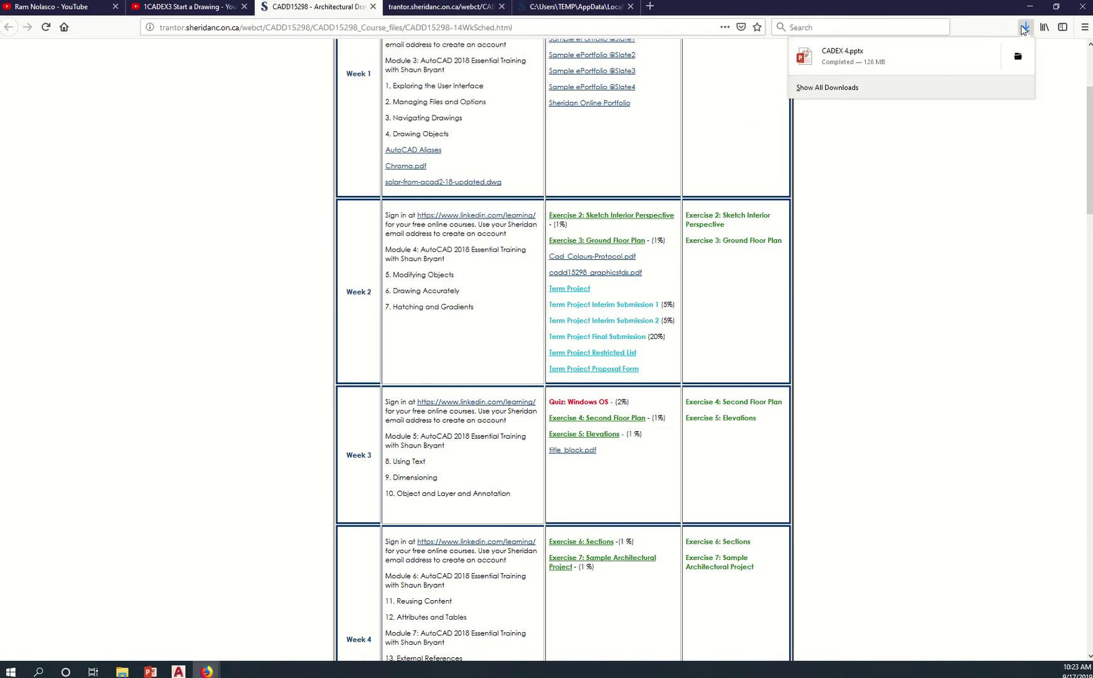
{"action": "left_click", "coordinate": [896, 66]}
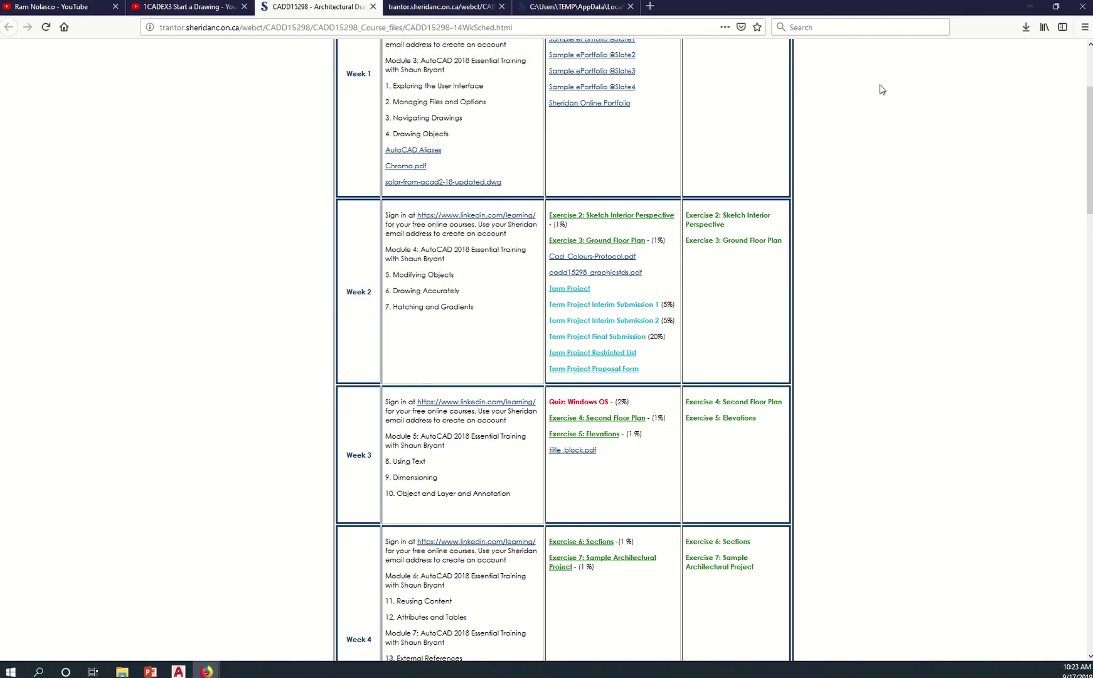
{"action": "left_click", "coordinate": [573, 567]}
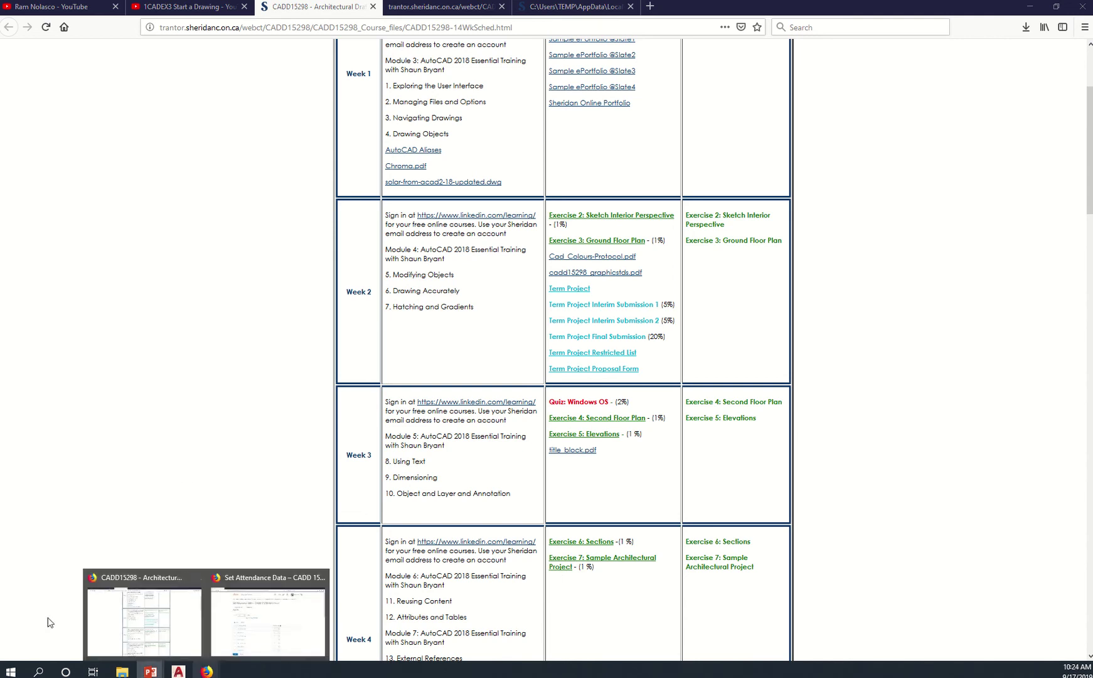
{"action": "left_click", "coordinate": [150, 670]}
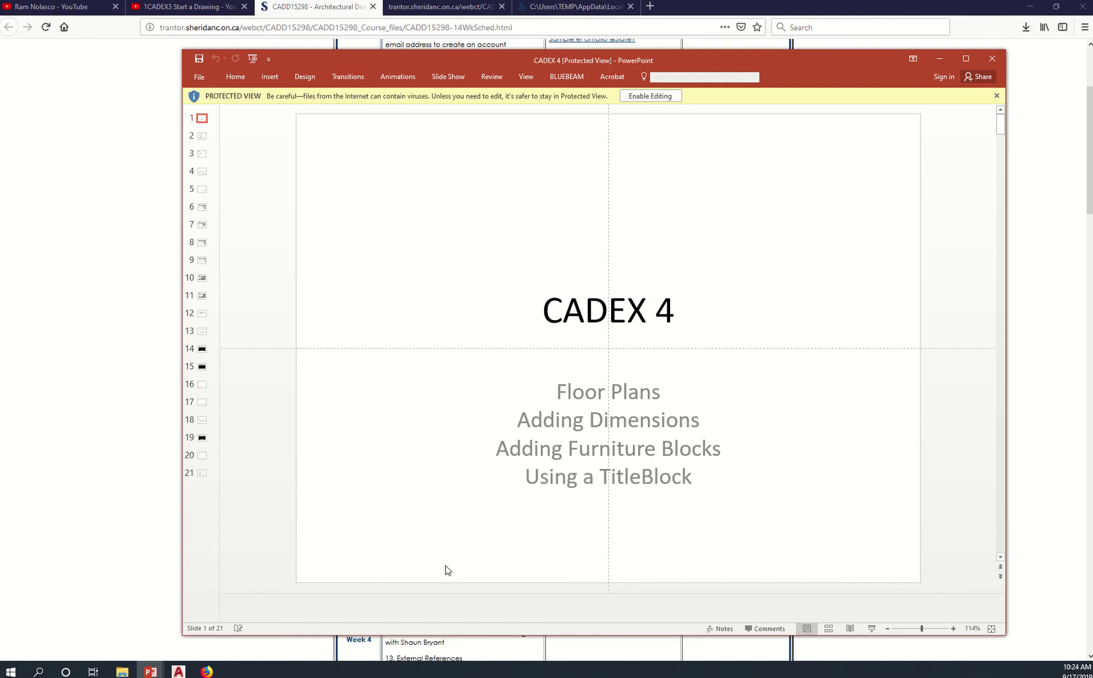
Return to CADEX3.dwg in AutoCAD after reviewing the CADEX 4 title slide
{"action": "left_click", "coordinate": [178, 672]}
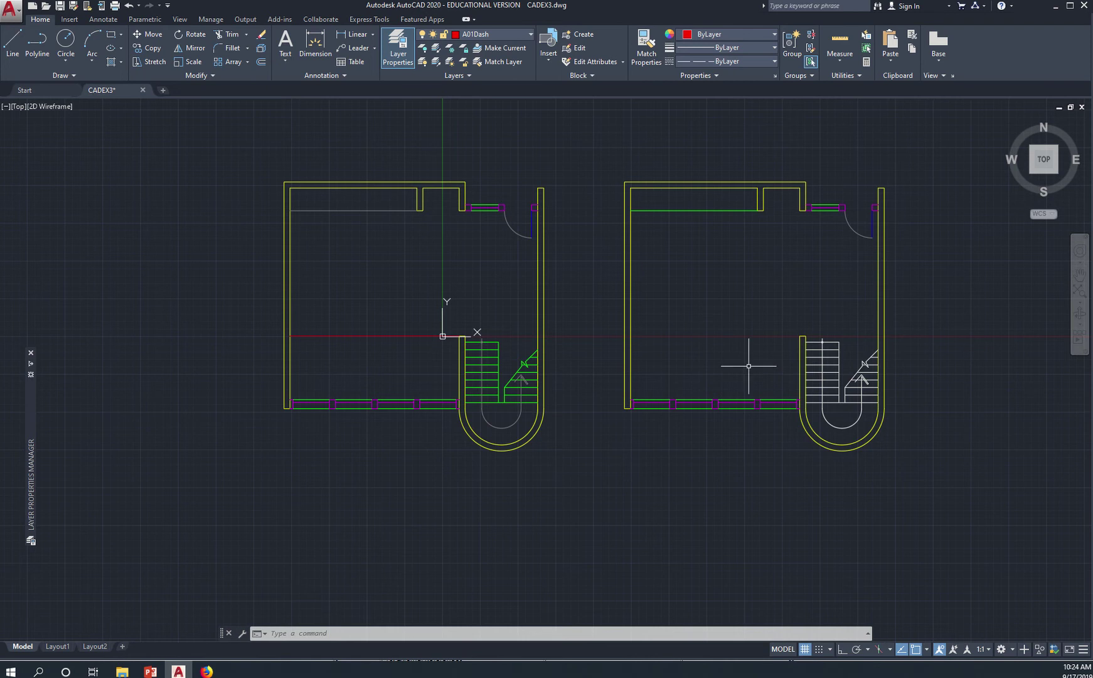
{"action": "left_click", "coordinate": [669, 286]}
{"action": "left_click", "coordinate": [621, 245]}
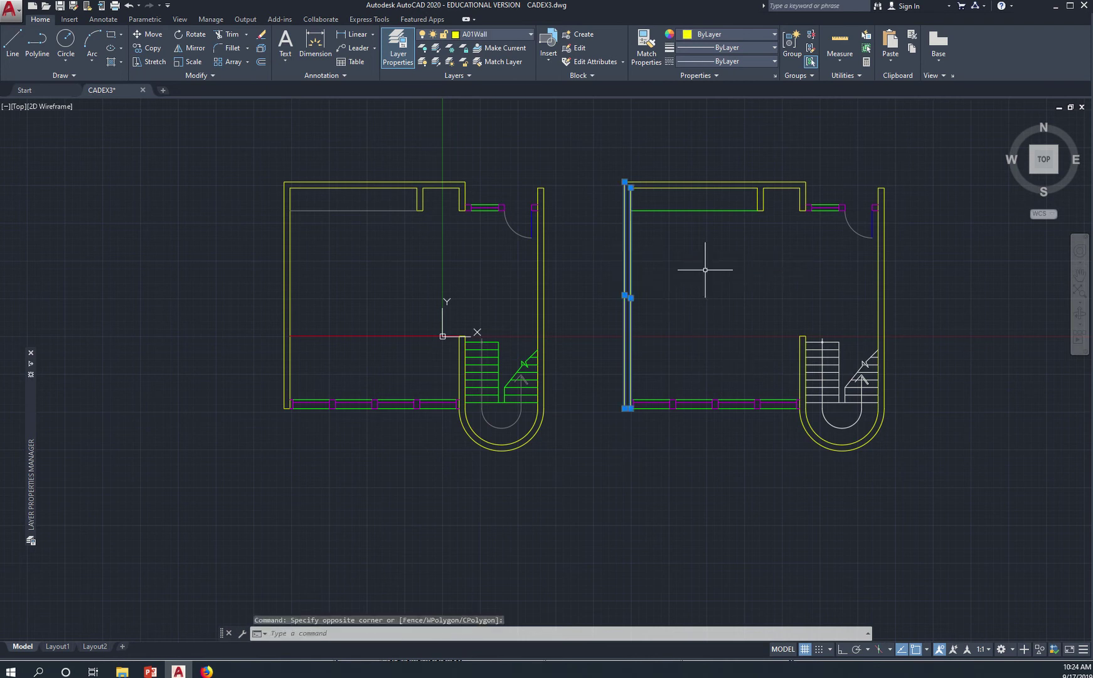
{"action": "left_click", "coordinate": [530, 38]}
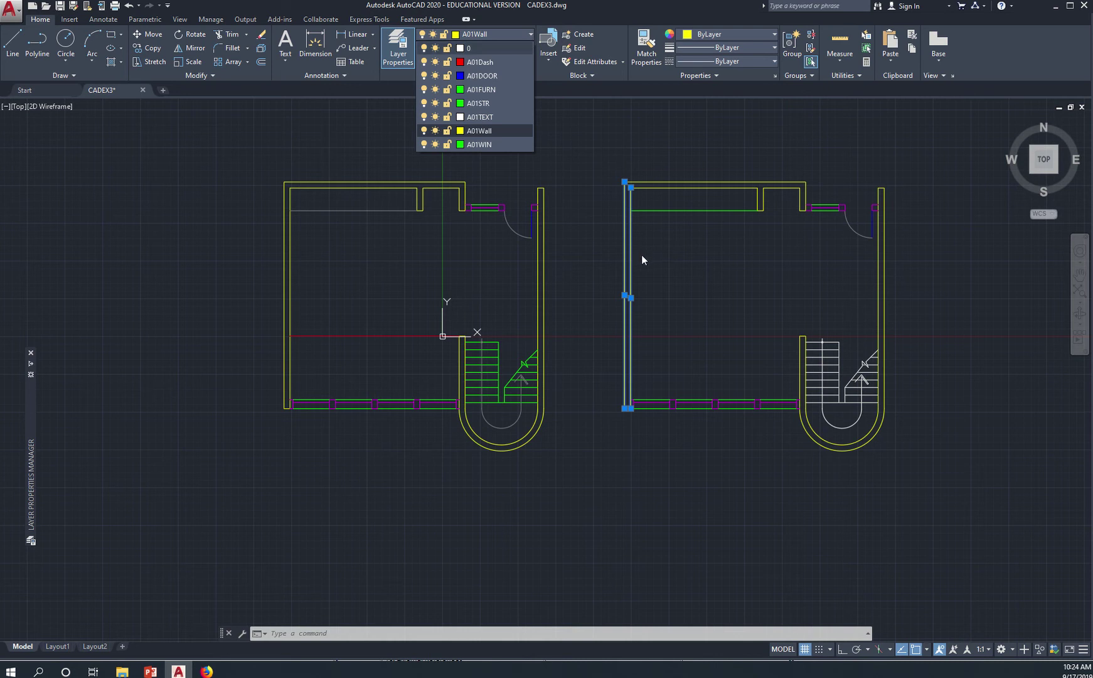
{"action": "left_click", "coordinate": [674, 281]}
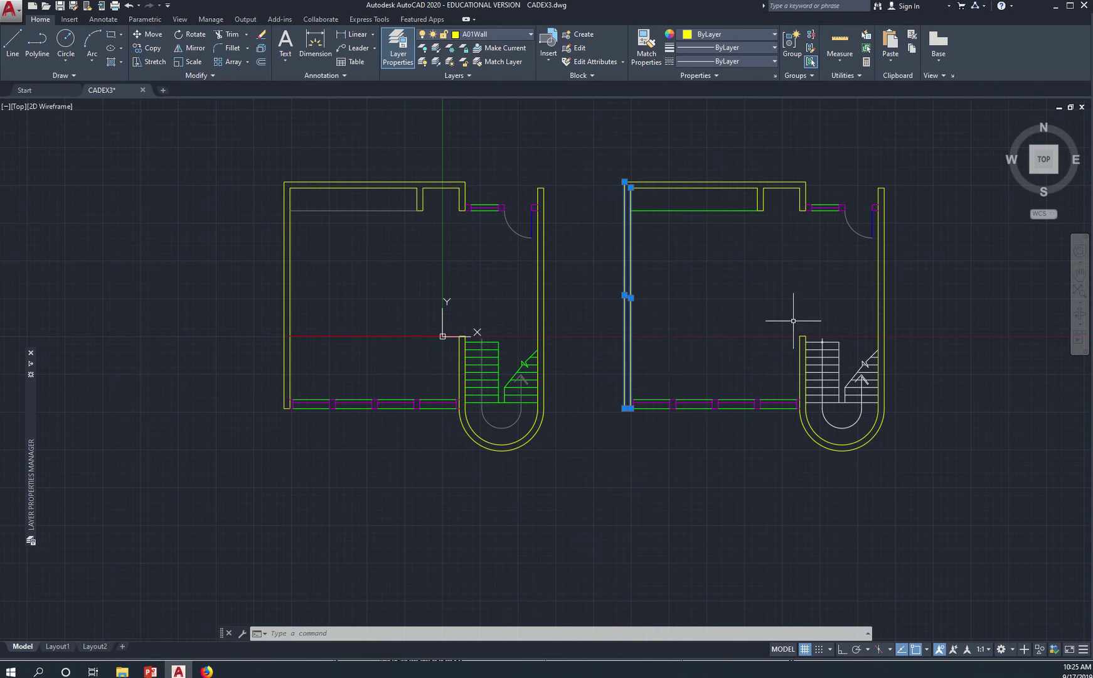
{"action": "left_click", "coordinate": [524, 34]}
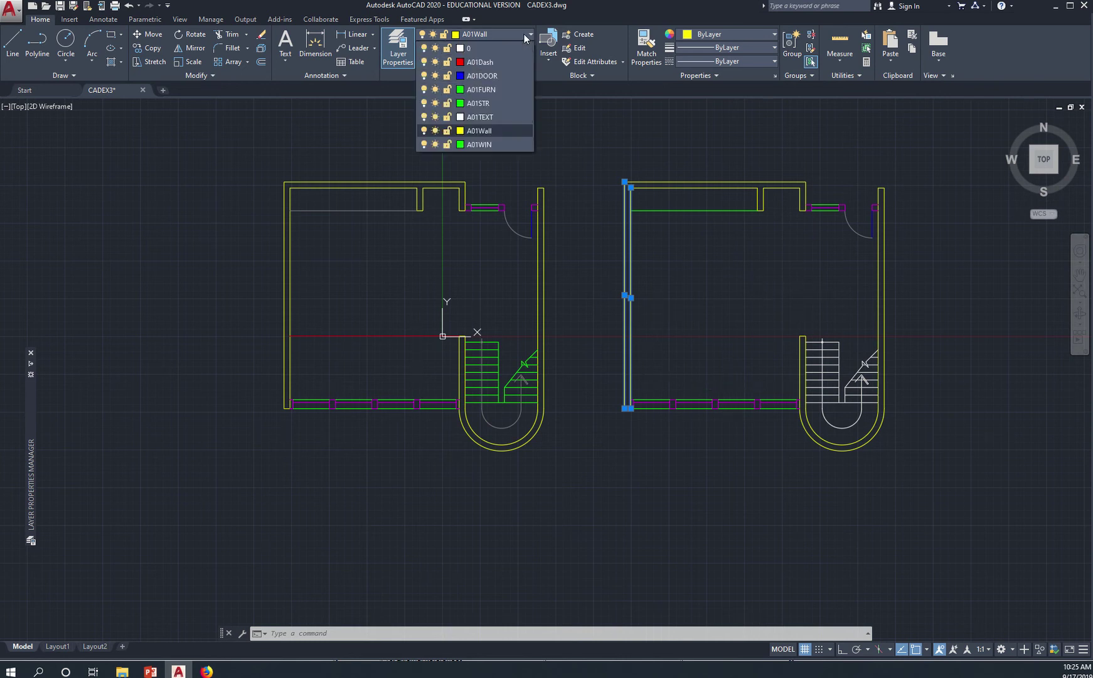
{"action": "left_click", "coordinate": [492, 144]}
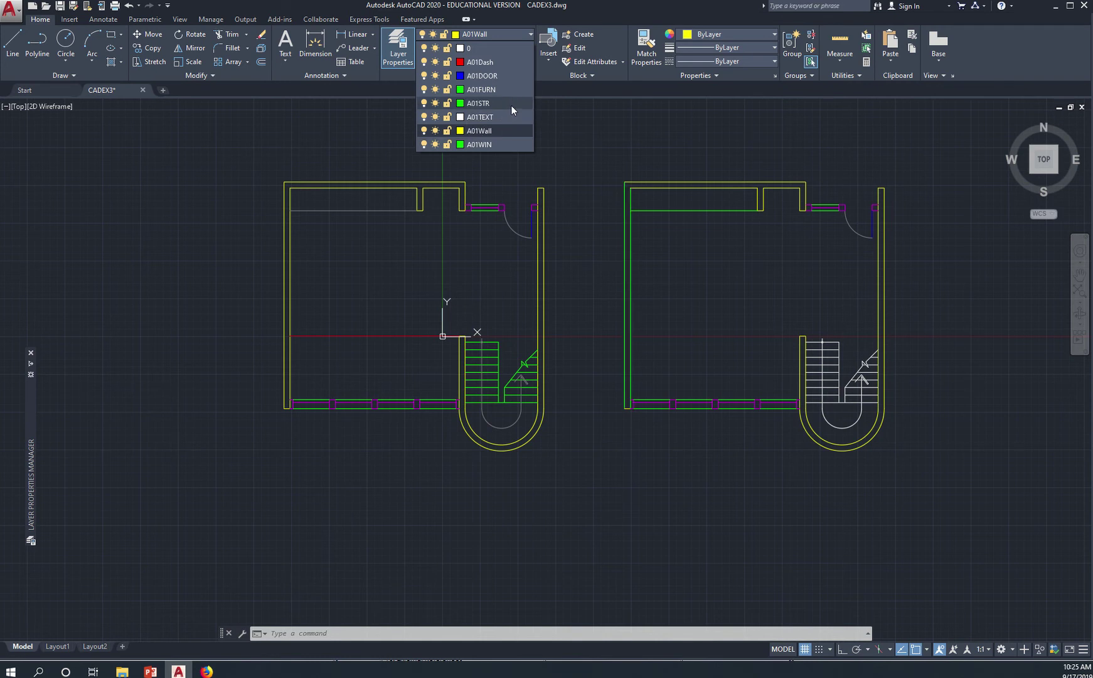
{"action": "key", "text": "Escape"}
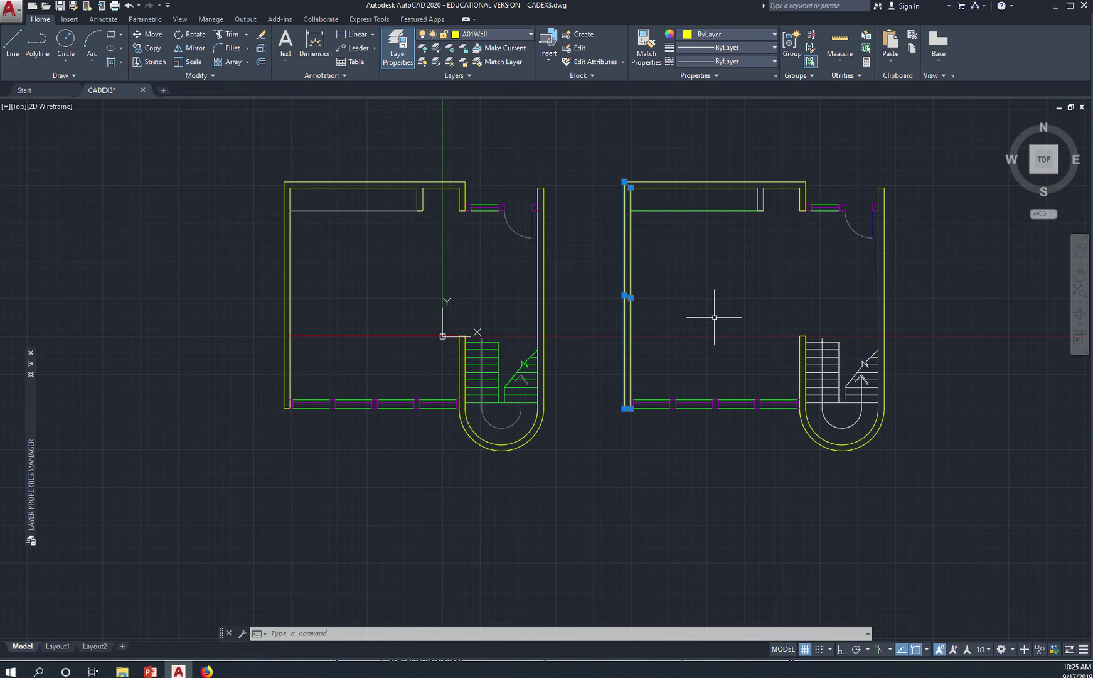
{"action": "key", "text": "Escape"}
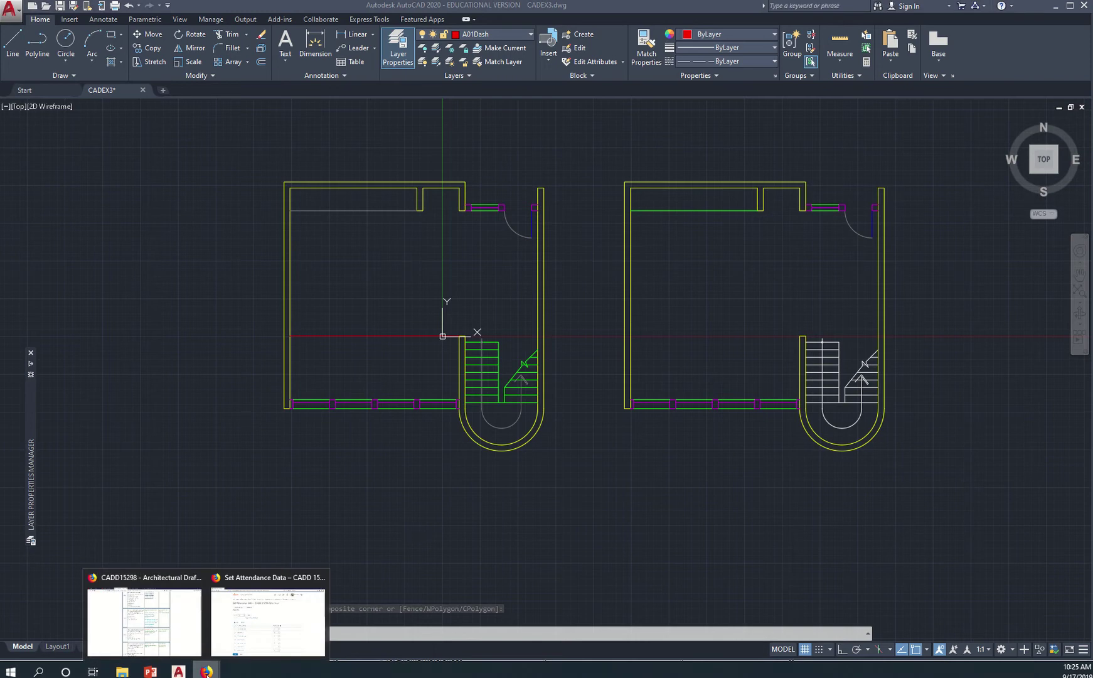
Open title_block.pdf from the Week 3 schedule in a new Firefox tab
{"action": "left_click", "coordinate": [170, 638]}
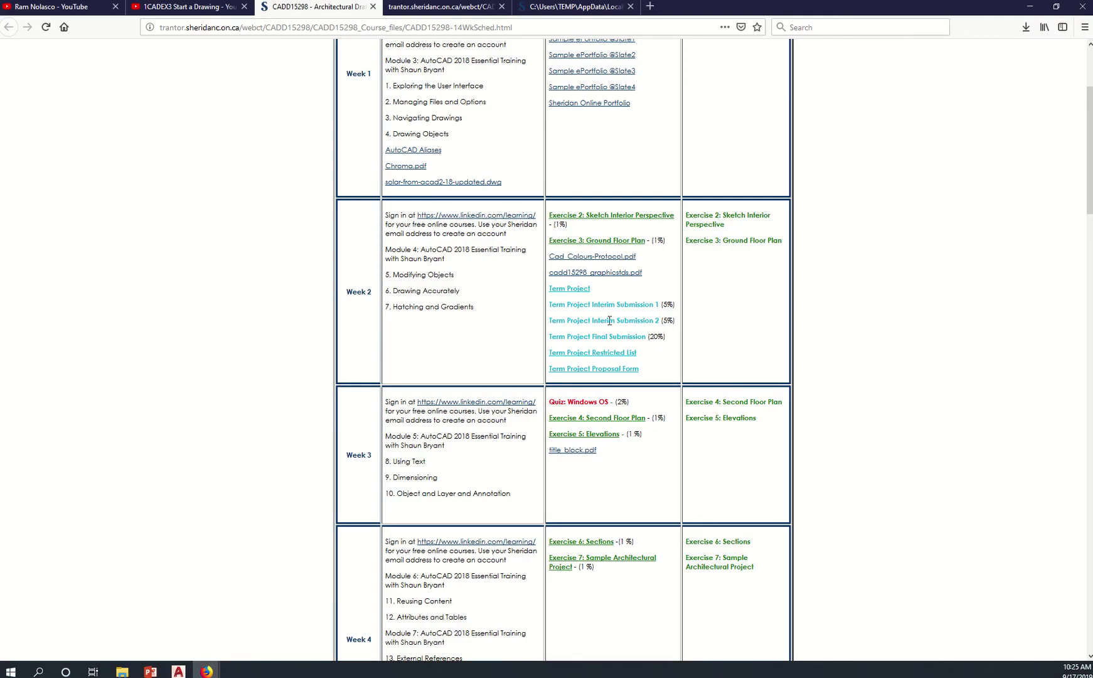
{"action": "scroll", "coordinate": [612, 302], "scroll_direction": "up", "scroll_amount": 5}
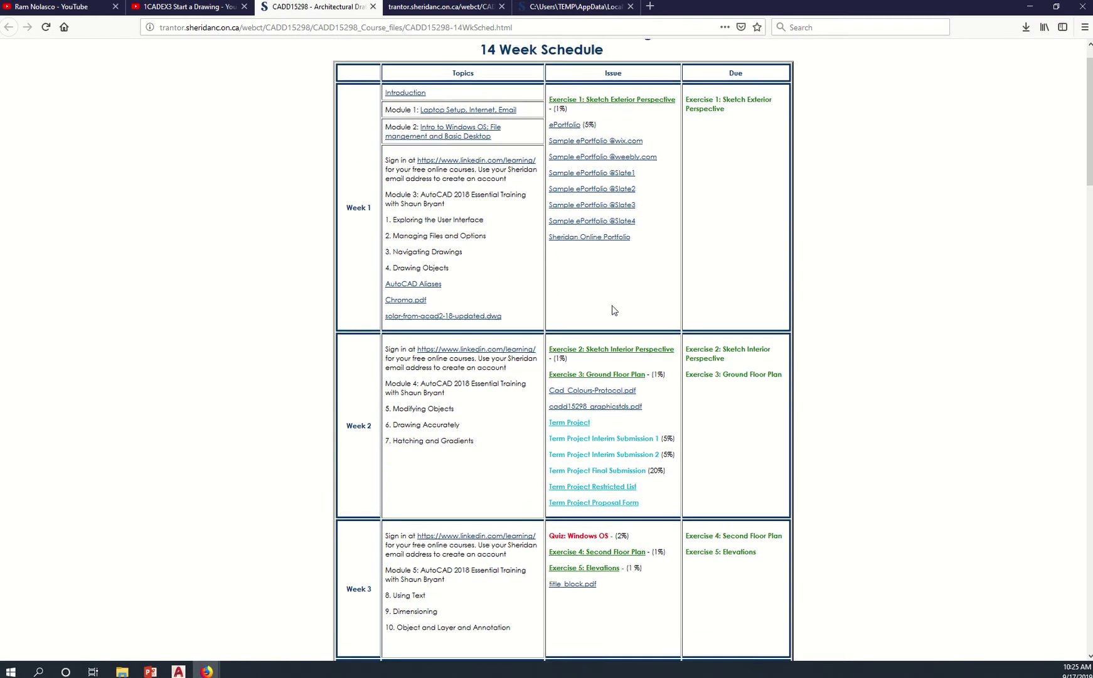
{"action": "scroll", "coordinate": [641, 405], "scroll_direction": "down", "scroll_amount": 3}
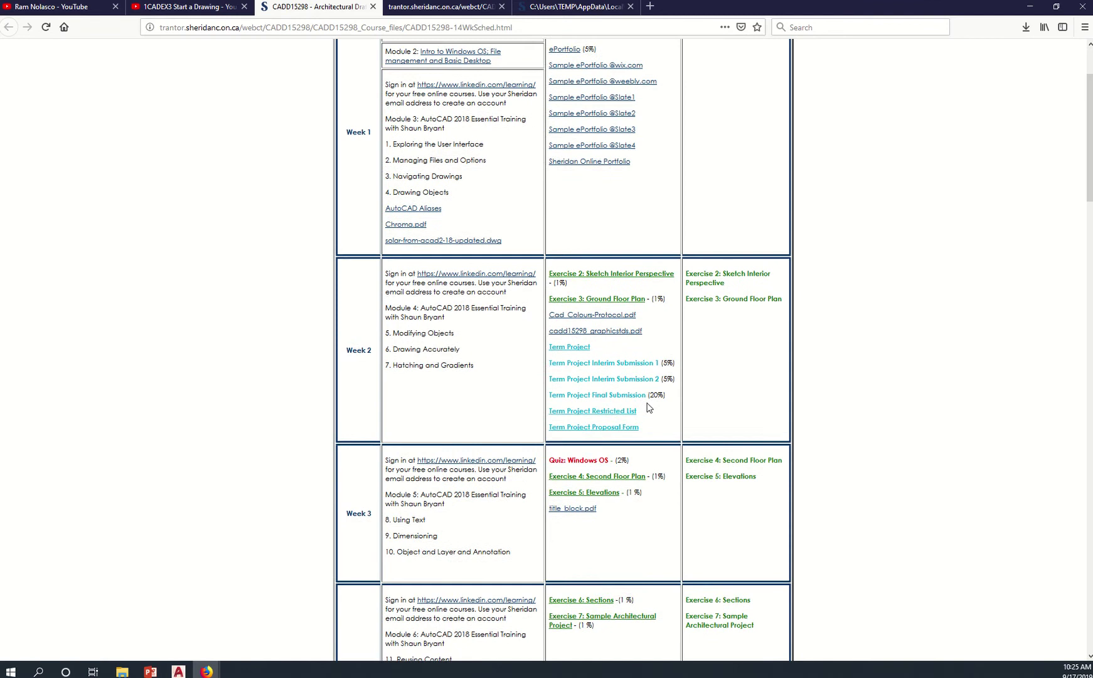
{"action": "scroll", "coordinate": [648, 408], "scroll_direction": "down", "scroll_amount": 3}
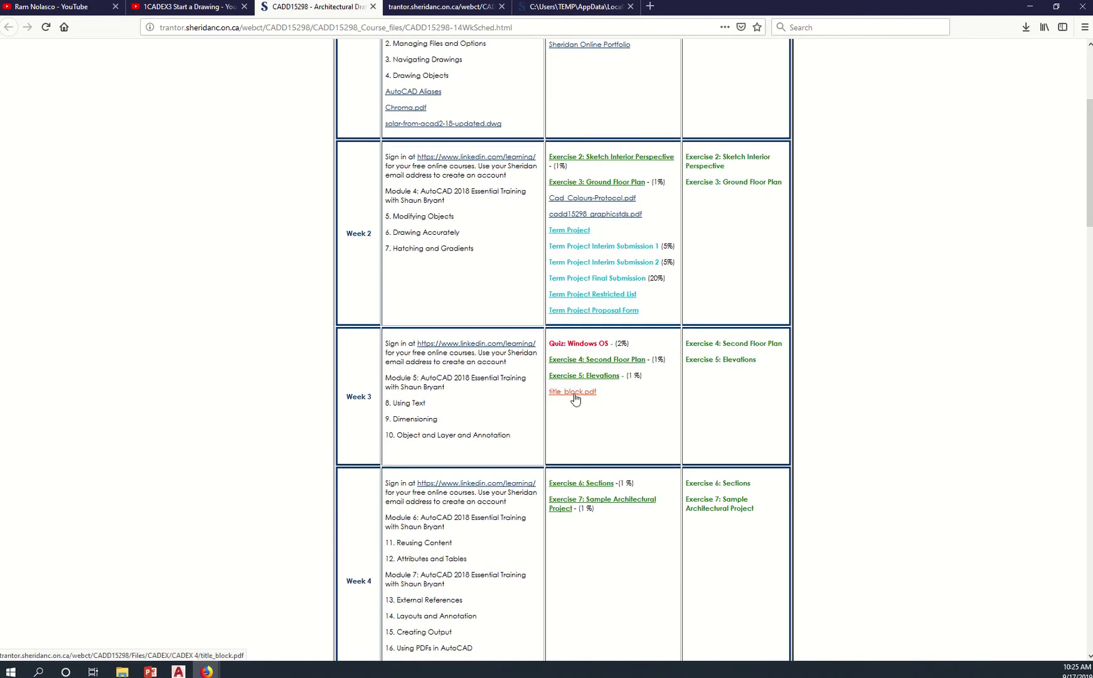
{"action": "right_click", "coordinate": [575, 397]}
{"action": "left_click", "coordinate": [603, 405]}
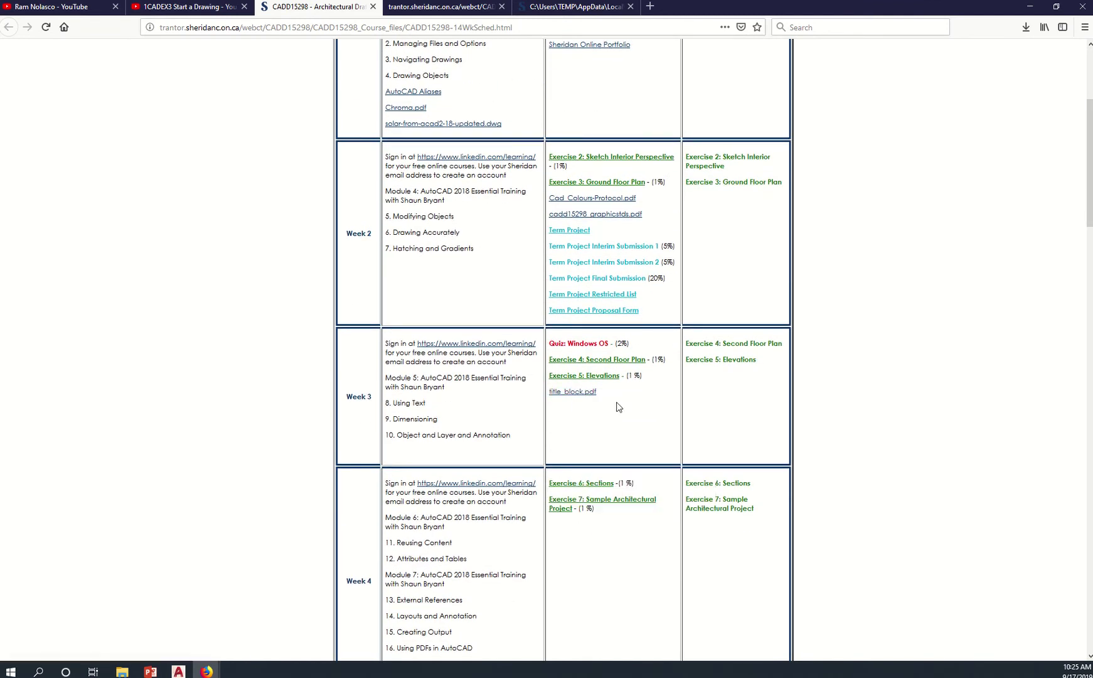
{"action": "left_click", "coordinate": [567, 8]}
Rotate the title block PDF counterclockwise to landscape, then return to AutoCAD
{"action": "scroll", "coordinate": [606, 394], "scroll_direction": "down", "scroll_amount": 3}
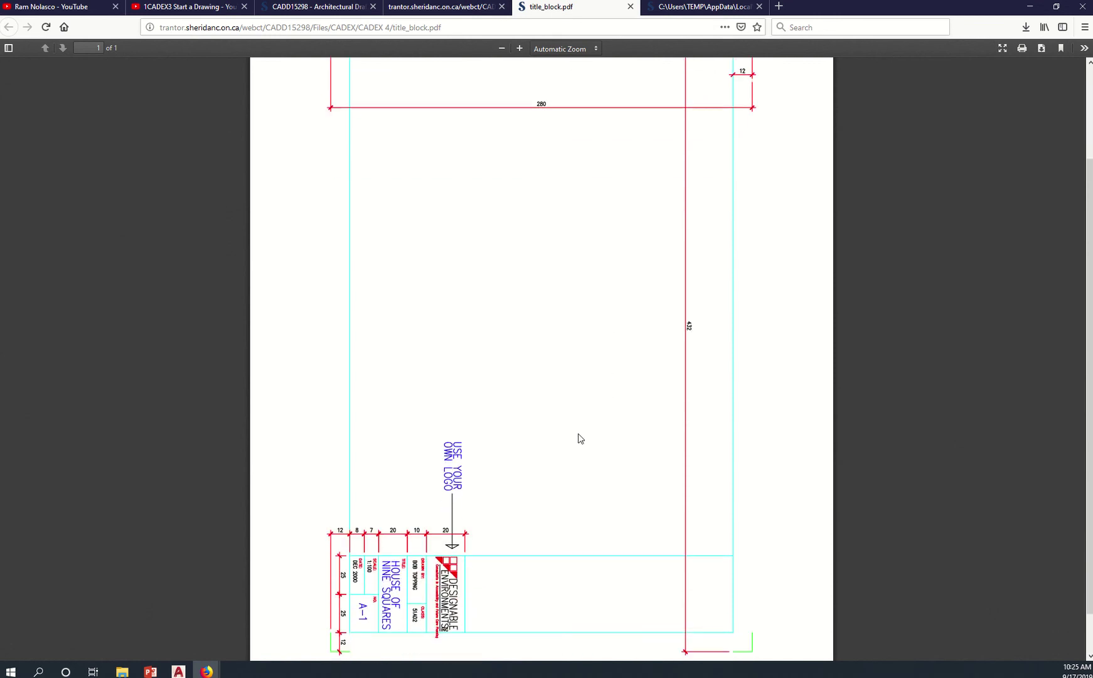
{"action": "scroll", "coordinate": [616, 269], "scroll_direction": "up", "scroll_amount": 2}
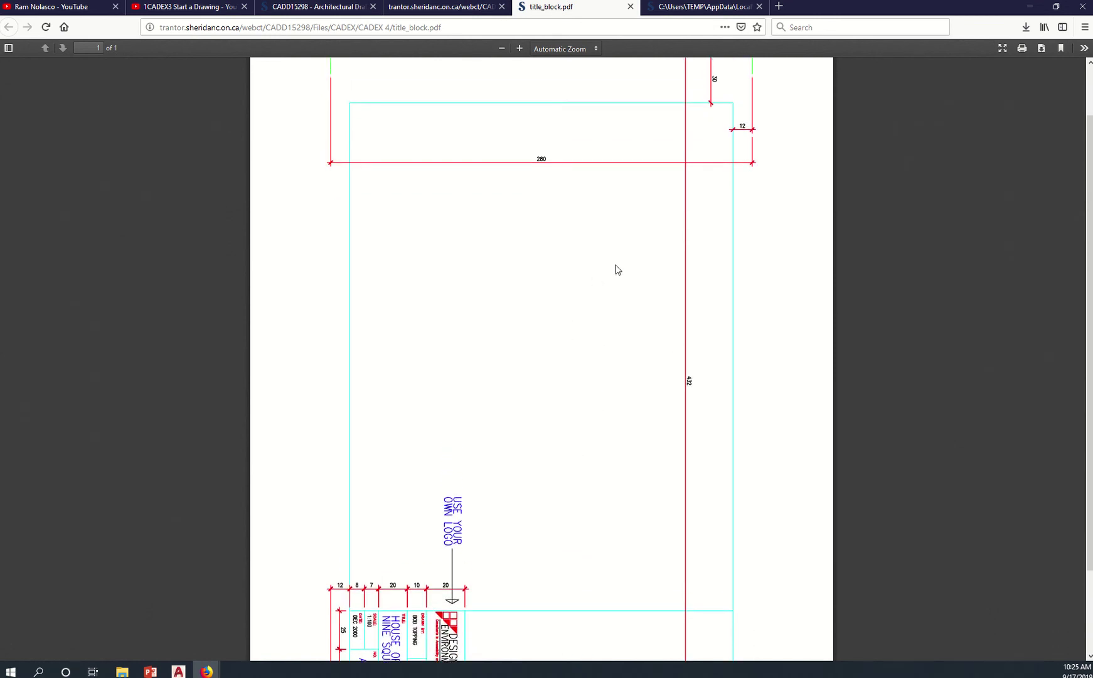
{"action": "scroll", "coordinate": [612, 297], "scroll_direction": "up", "scroll_amount": 2}
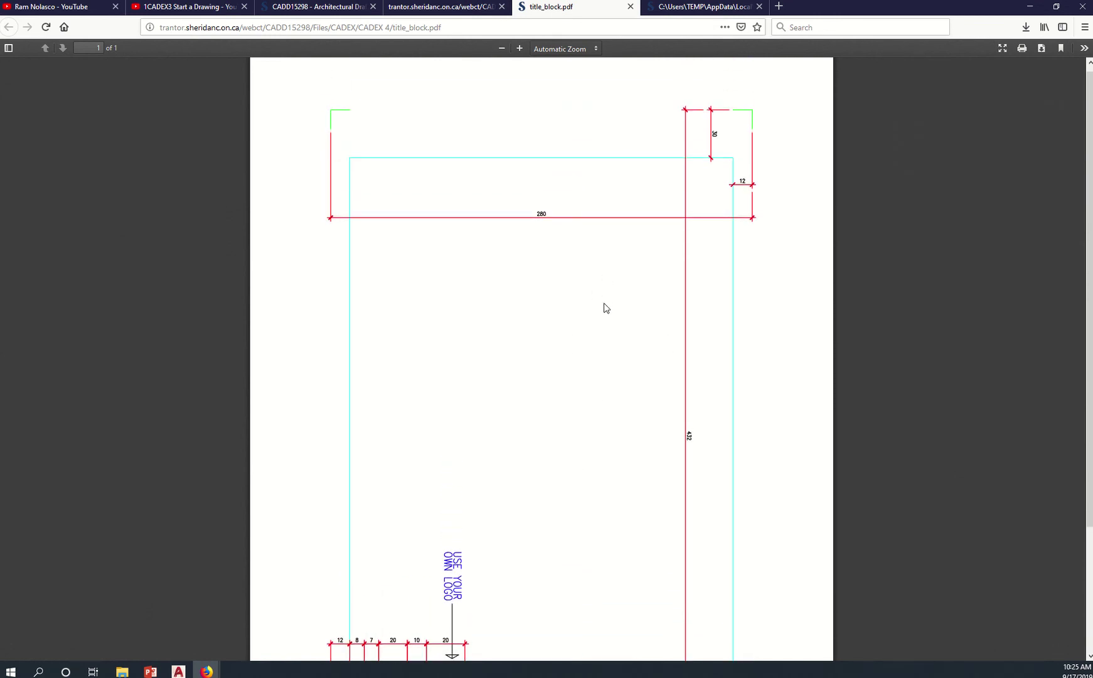
{"action": "left_click", "coordinate": [1084, 48]}
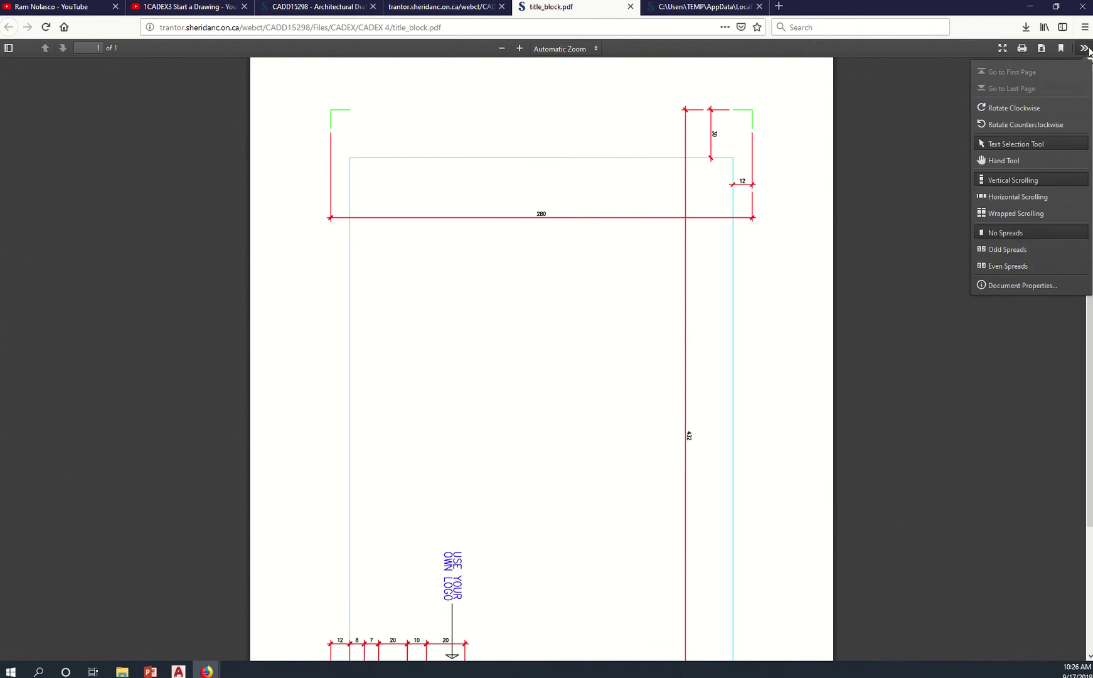
{"action": "left_click", "coordinate": [1029, 125]}
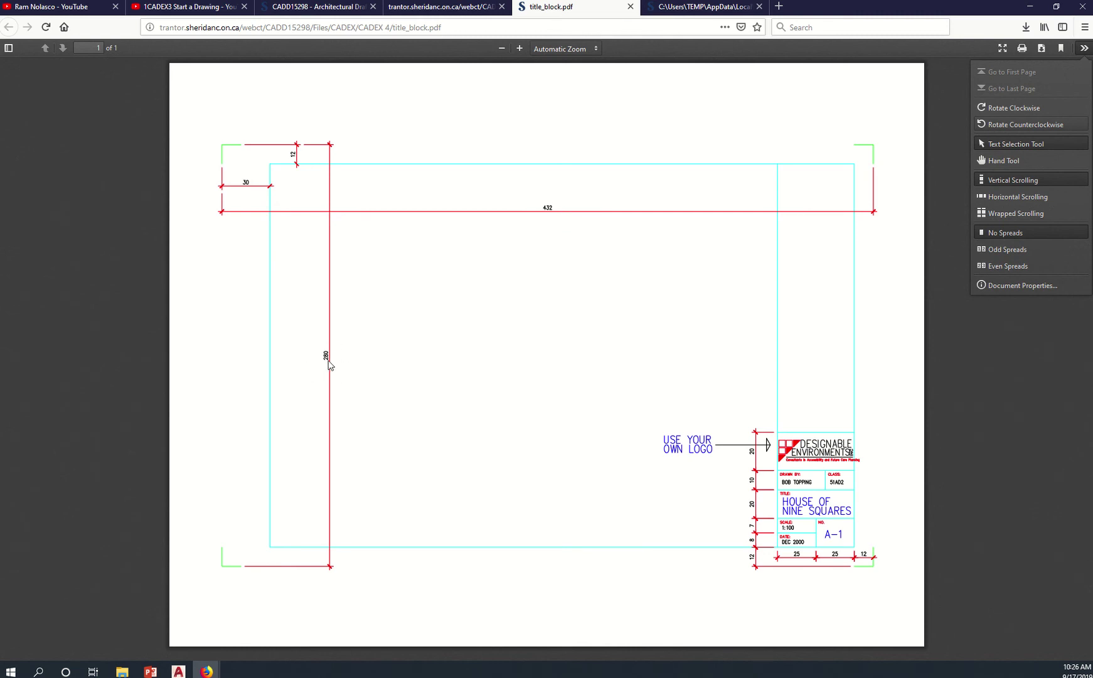
{"action": "left_click", "coordinate": [178, 672]}
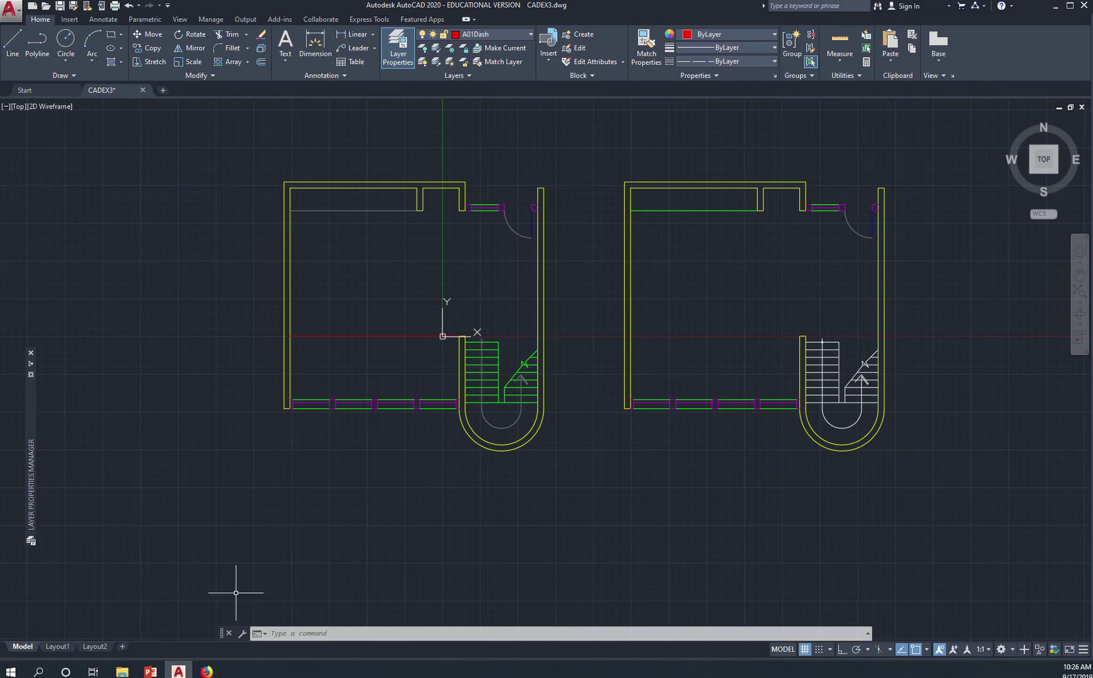
Confirm Layout1's page setup as Tabloid, landscape, 1:1 with ARCH.CTB
{"action": "left_click", "coordinate": [61, 646]}
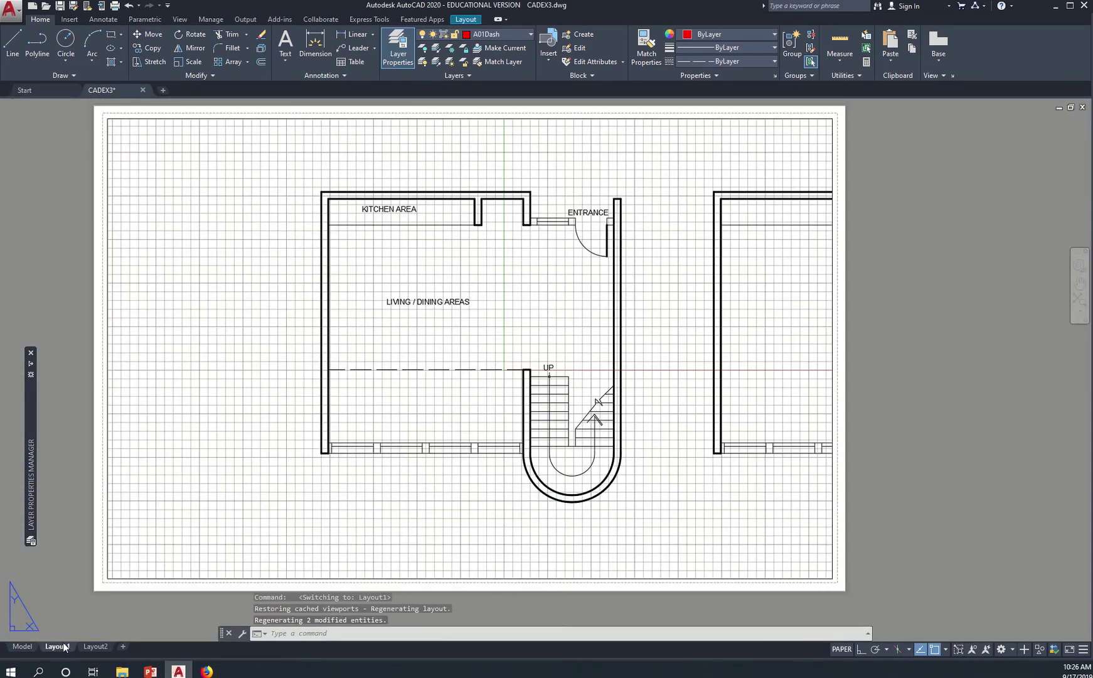
{"action": "right_click", "coordinate": [65, 647]}
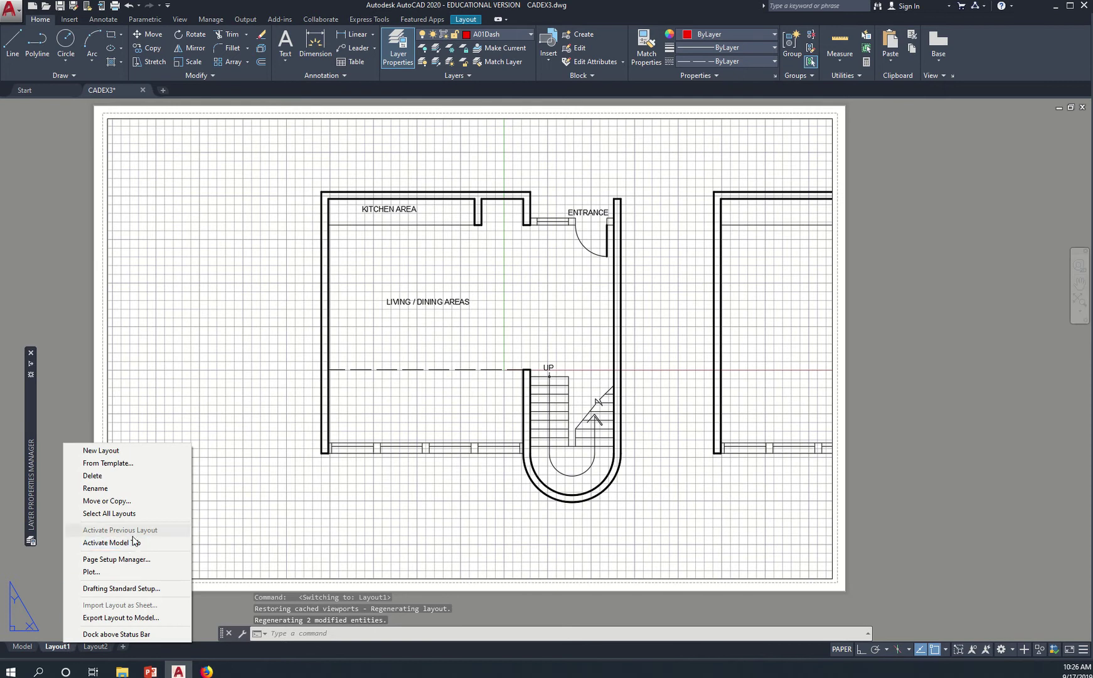
{"action": "left_click", "coordinate": [134, 560]}
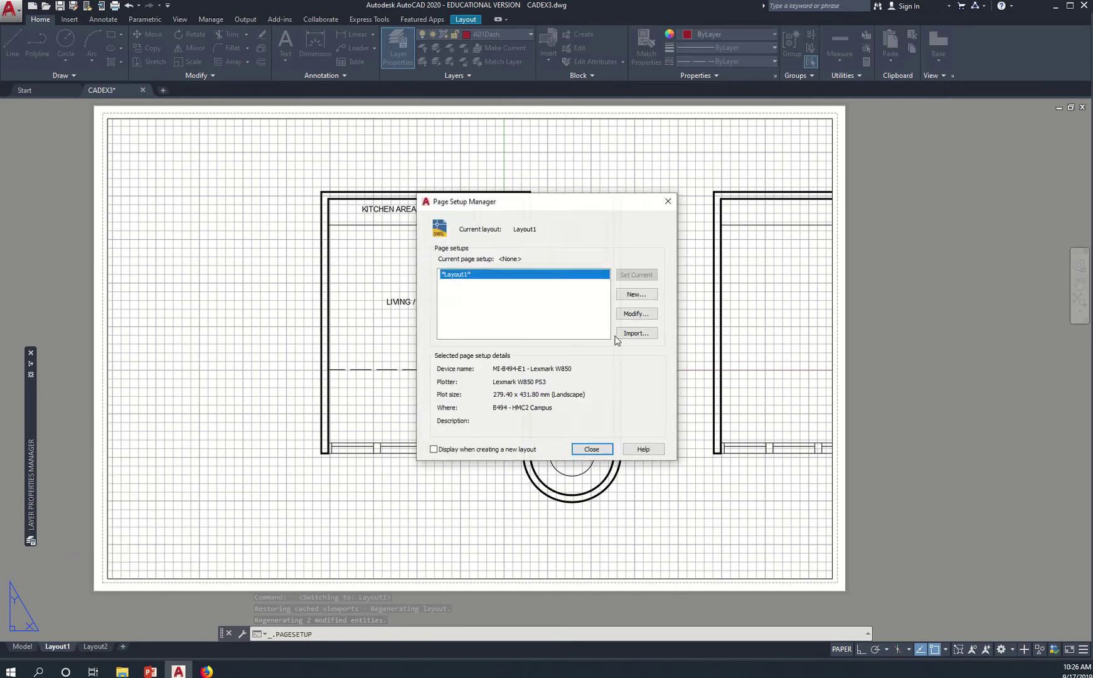
{"action": "left_click", "coordinate": [638, 315]}
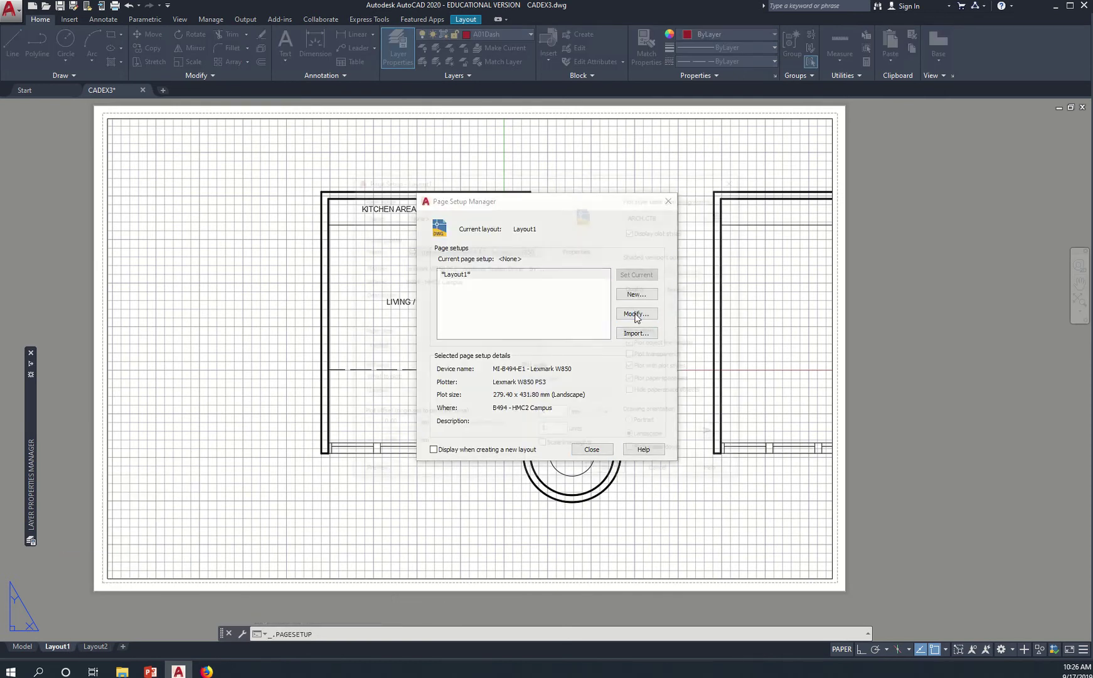
{"action": "mouse_move", "coordinate": [575, 292]}
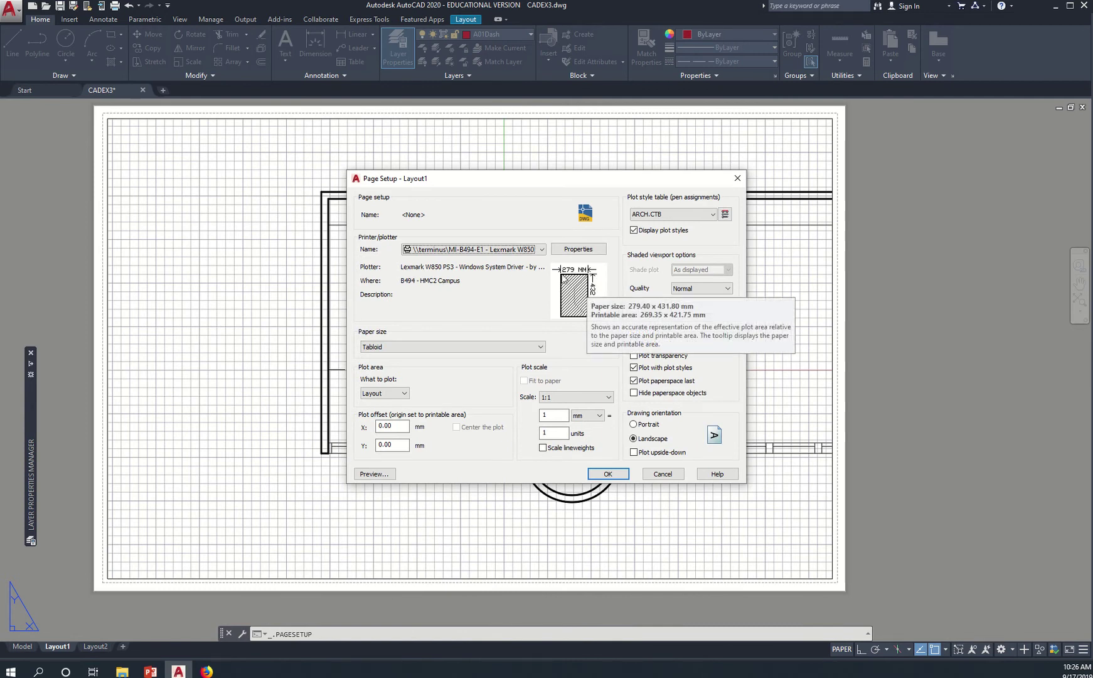
{"action": "key", "text": "alt+Tab"}
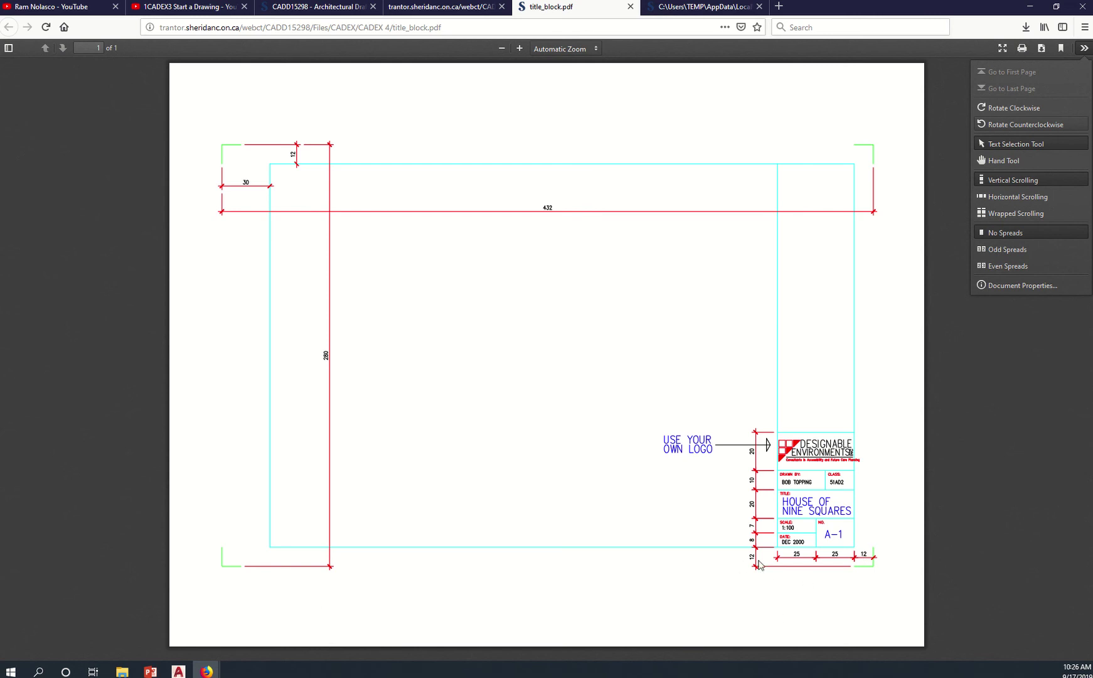
{"action": "left_click", "coordinate": [185, 667]}
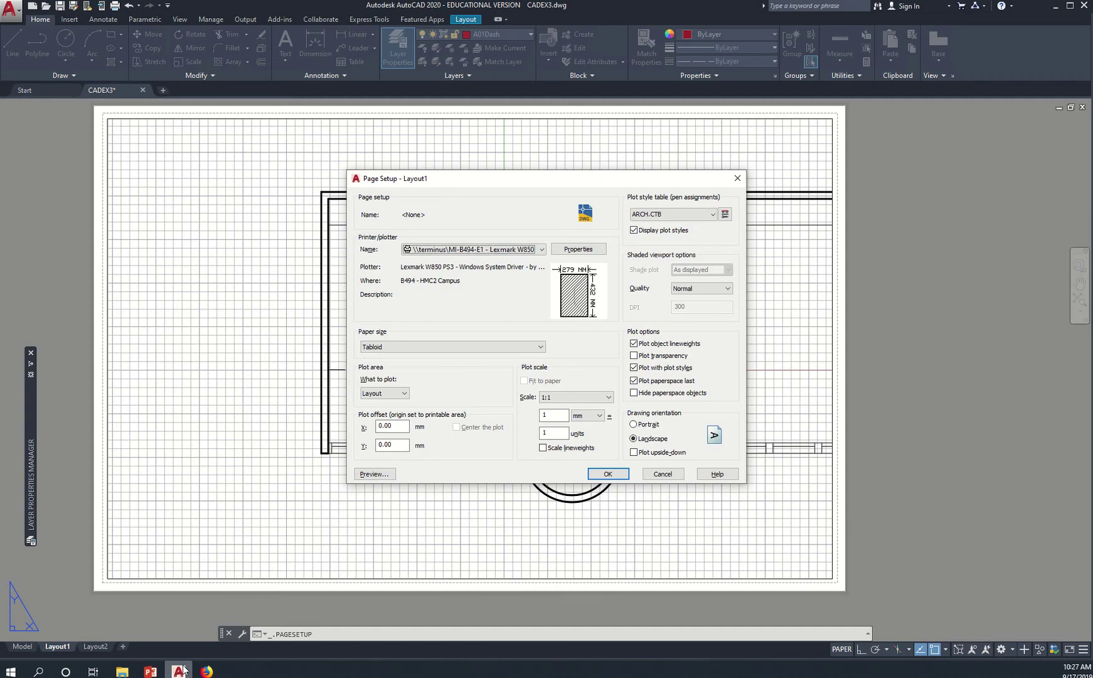
{"action": "left_click", "coordinate": [599, 476]}
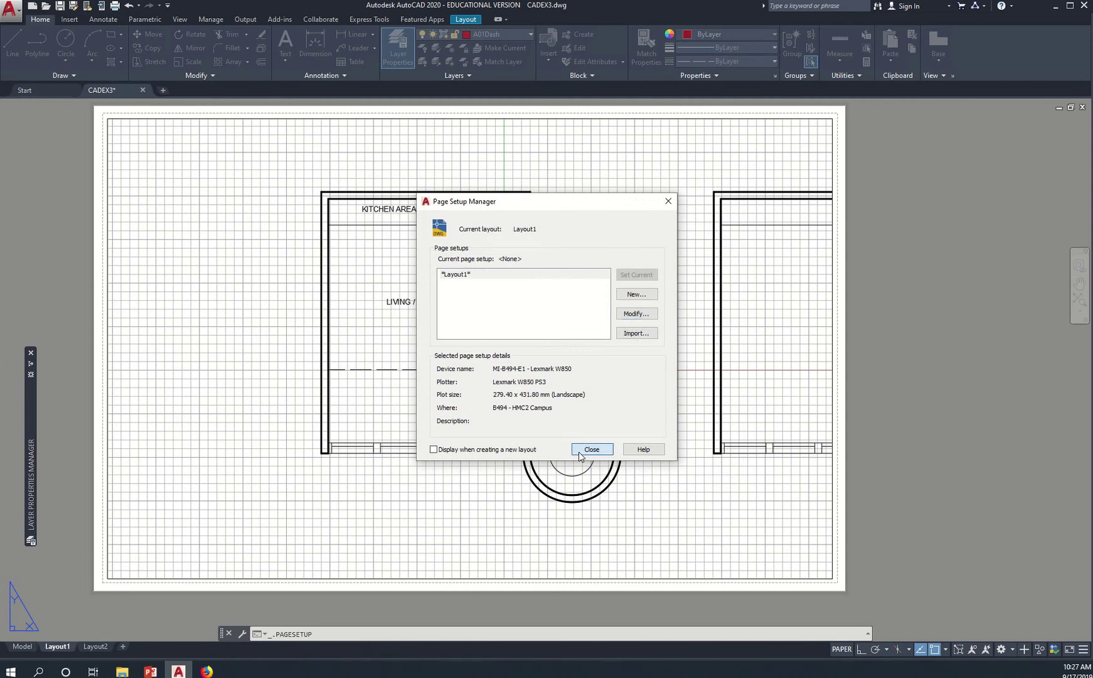
{"action": "left_click", "coordinate": [587, 450]}
Zoom to the sheet's top-left corner and expand the Layer Properties Manager listing eight layers
{"action": "scroll", "coordinate": [460, 463], "scroll_direction": "down", "scroll_amount": 2}
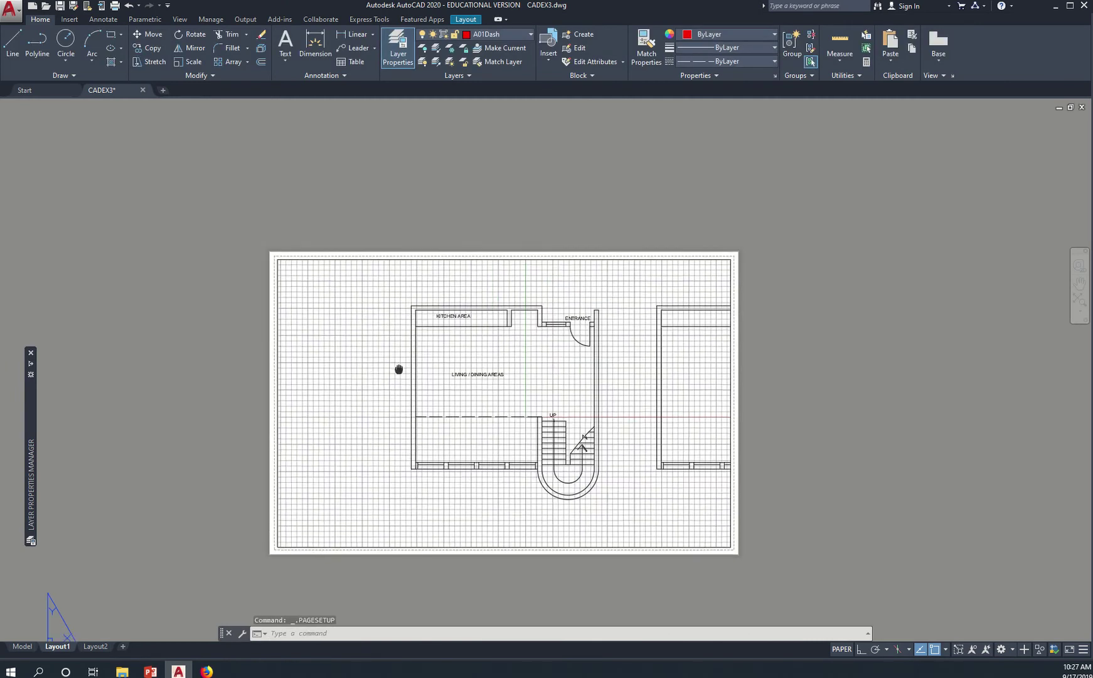
{"action": "scroll", "coordinate": [359, 283], "scroll_direction": "up", "scroll_amount": 2}
{"action": "scroll", "coordinate": [337, 270], "scroll_direction": "up", "scroll_amount": 5}
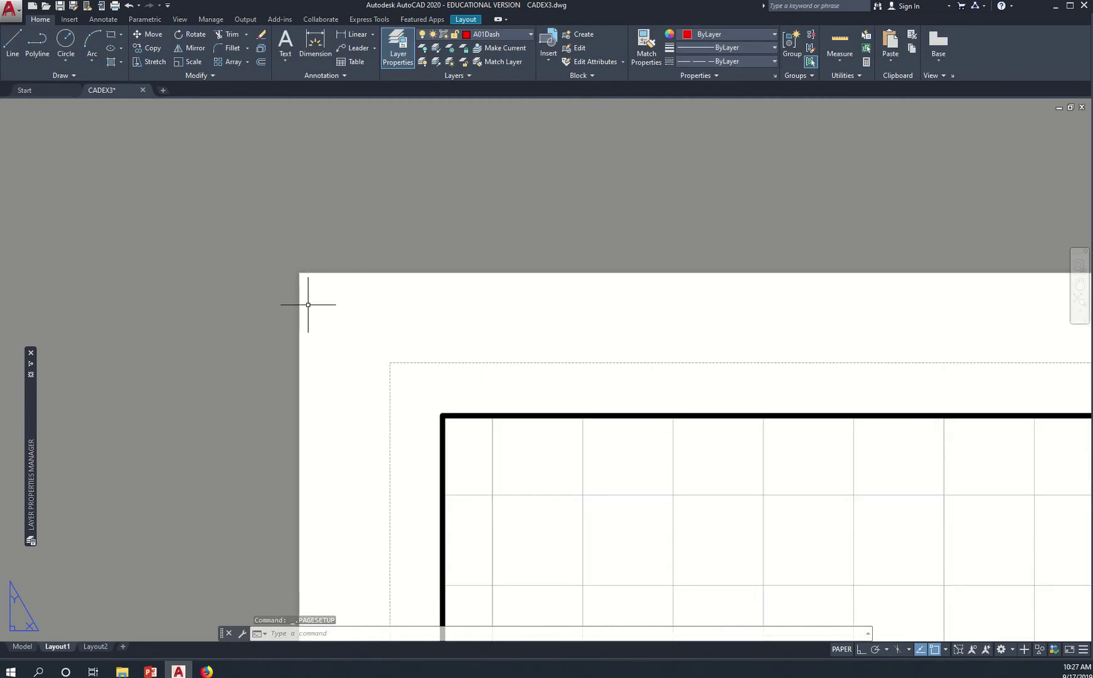
{"action": "scroll", "coordinate": [308, 304], "scroll_direction": "up", "scroll_amount": 1}
{"action": "middle_click_drag", "start_coordinate": [425, 359], "coordinate": [522, 315]}
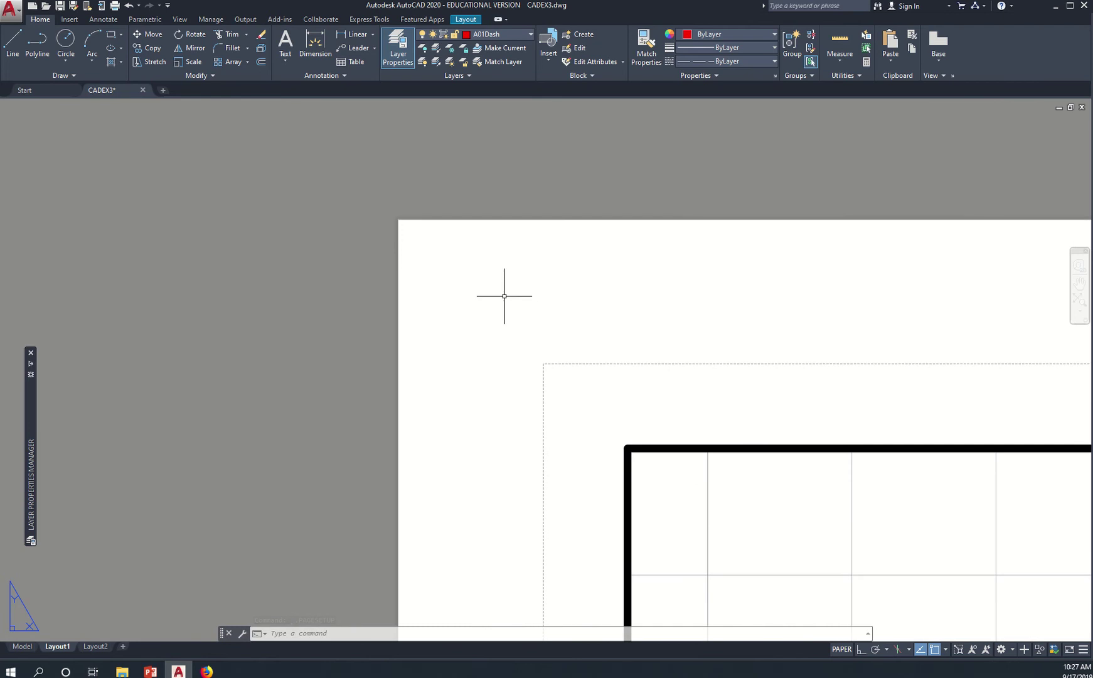
{"action": "type", "text": "l"}
{"action": "key", "text": "Return"}
{"action": "key", "text": "Escape"}
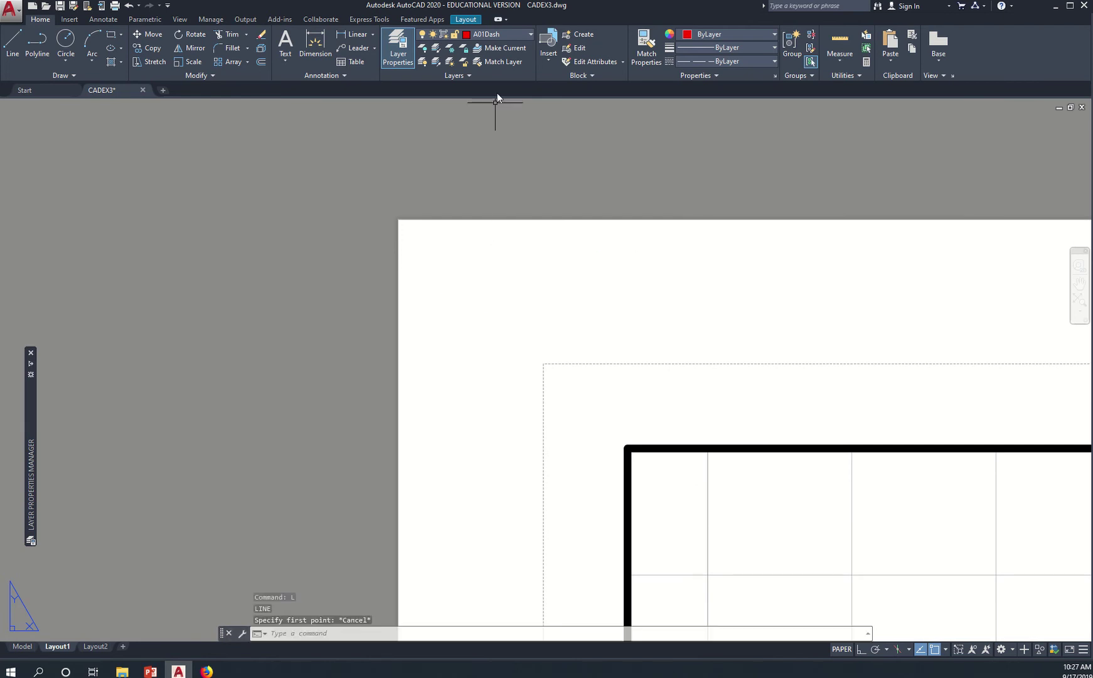
{"action": "left_click", "coordinate": [522, 35]}
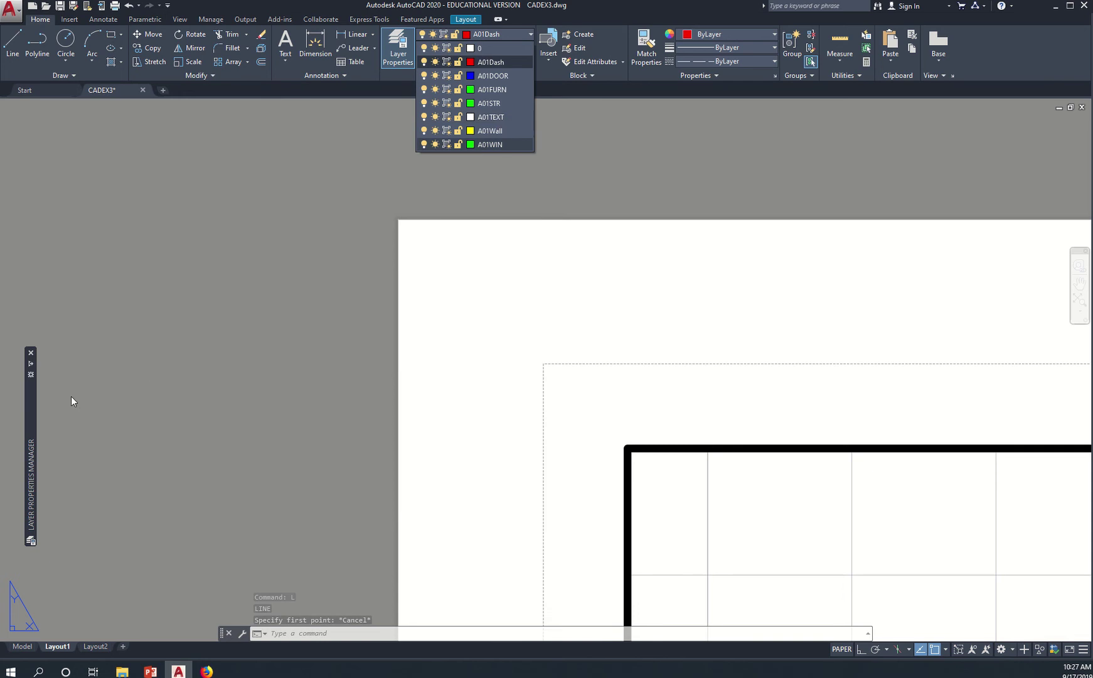
{"action": "left_click", "coordinate": [34, 405]}
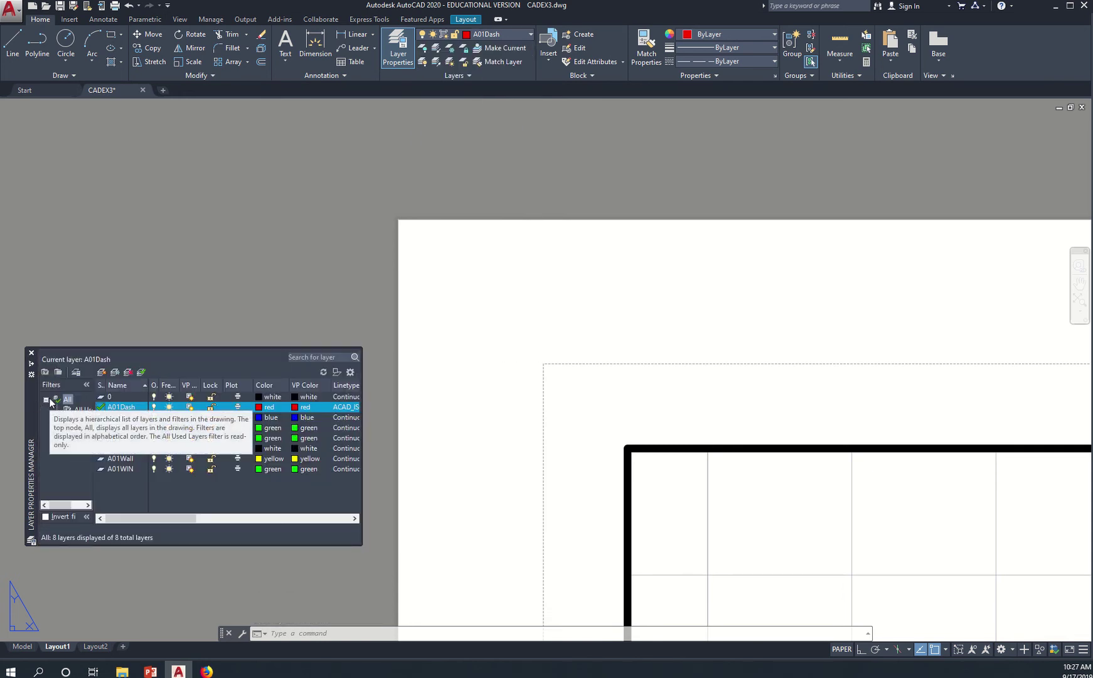
Add a new layer named Titleblock coloured cyan (index 4)
{"action": "key", "text": "alt+n"}
{"action": "type", "text": "Titleblock"}
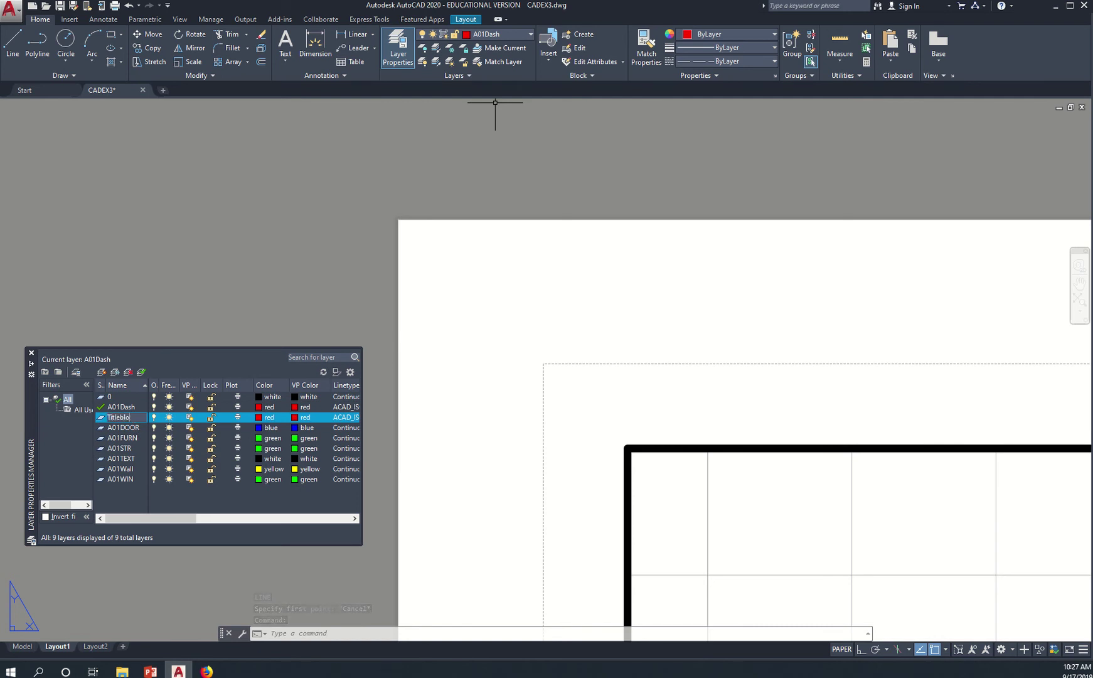
{"action": "left_click", "coordinate": [259, 418]}
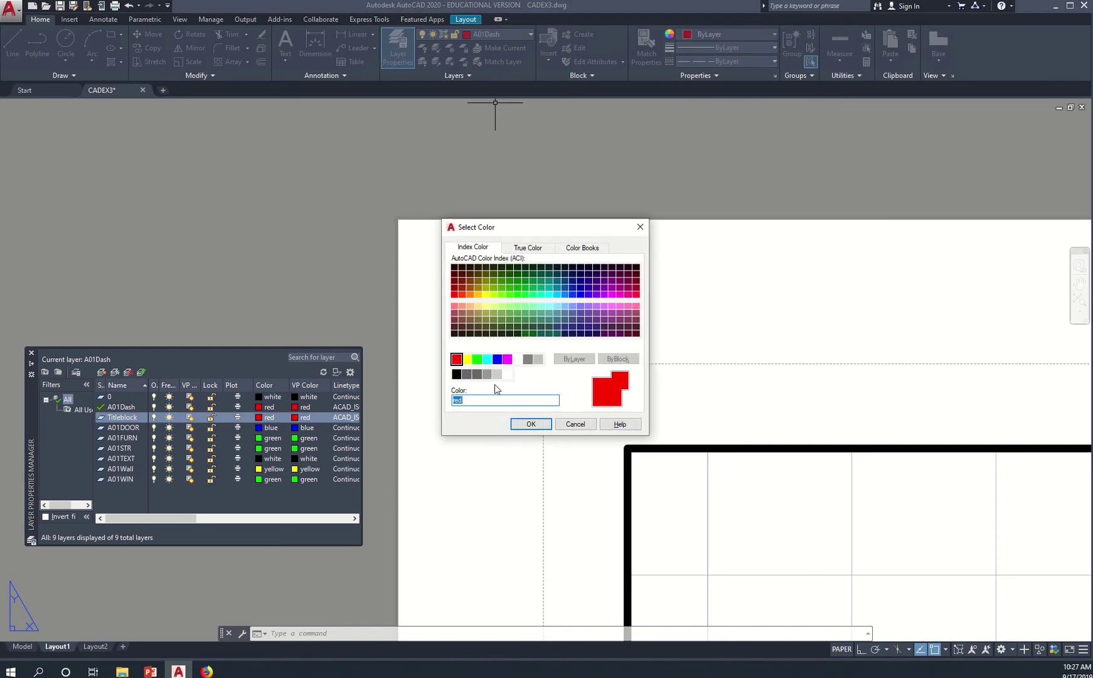
{"action": "left_click", "coordinate": [487, 360]}
{"action": "left_click", "coordinate": [531, 424]}
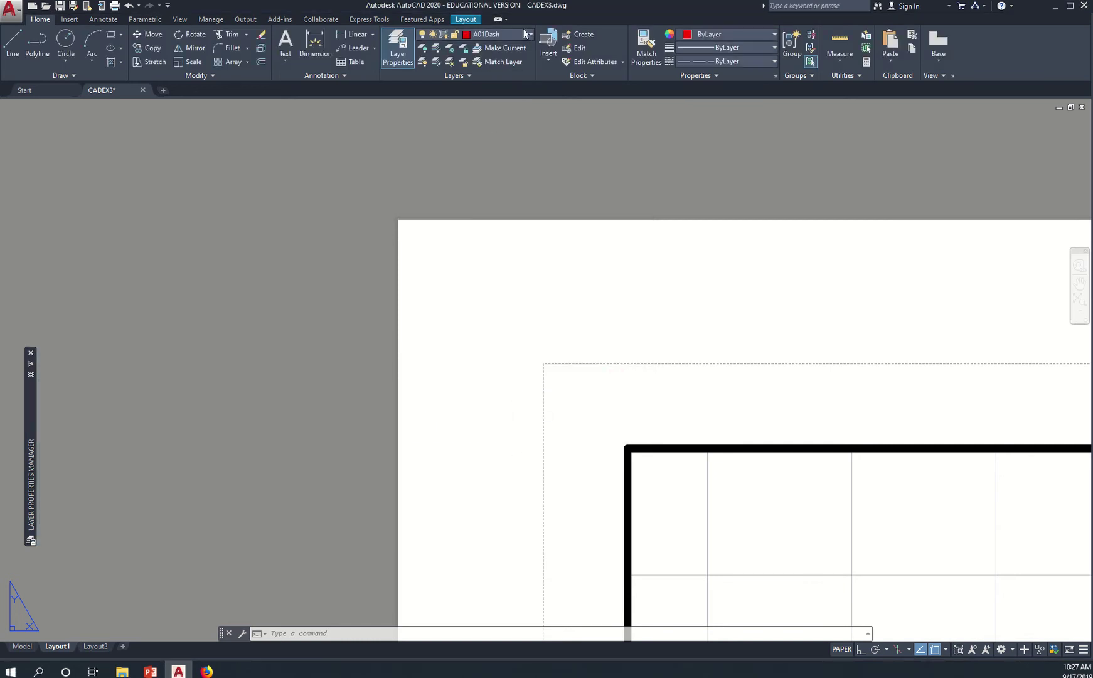
{"action": "left_click", "coordinate": [524, 36]}
Make Titleblock current and start a line at the sheet's top-left corner
{"action": "left_click", "coordinate": [493, 158]}
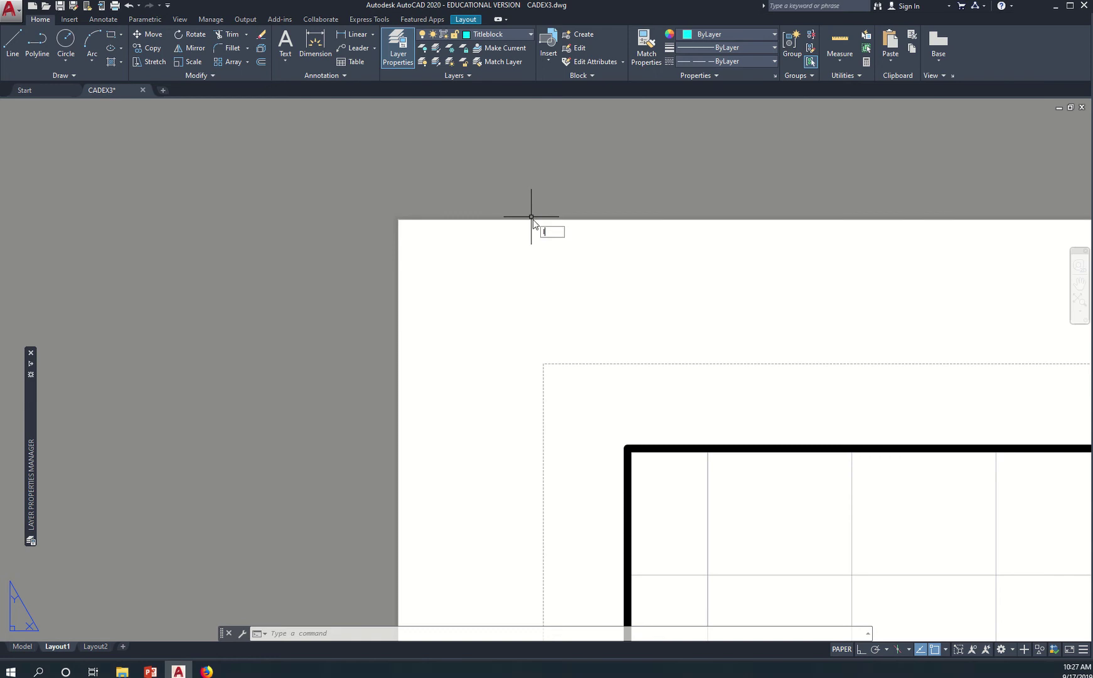
{"action": "key", "text": "Return"}
{"action": "scroll", "coordinate": [390, 215], "scroll_direction": "up", "scroll_amount": 2}
{"action": "scroll", "coordinate": [392, 187], "scroll_direction": "up", "scroll_amount": 2}
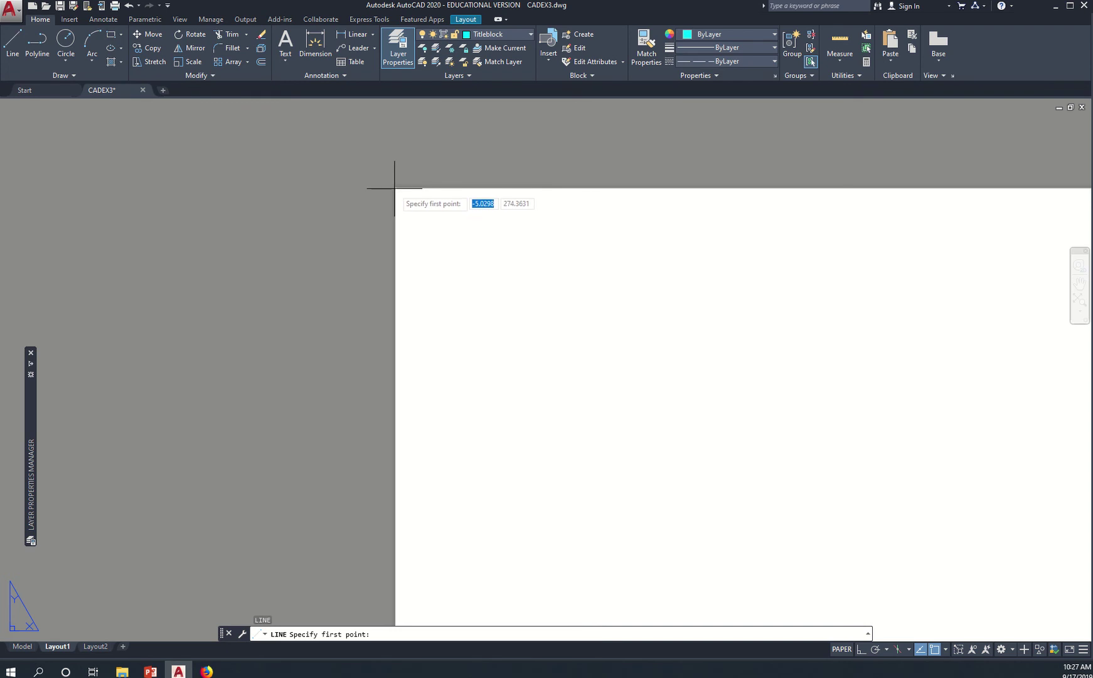
{"action": "left_click", "coordinate": [395, 188]}
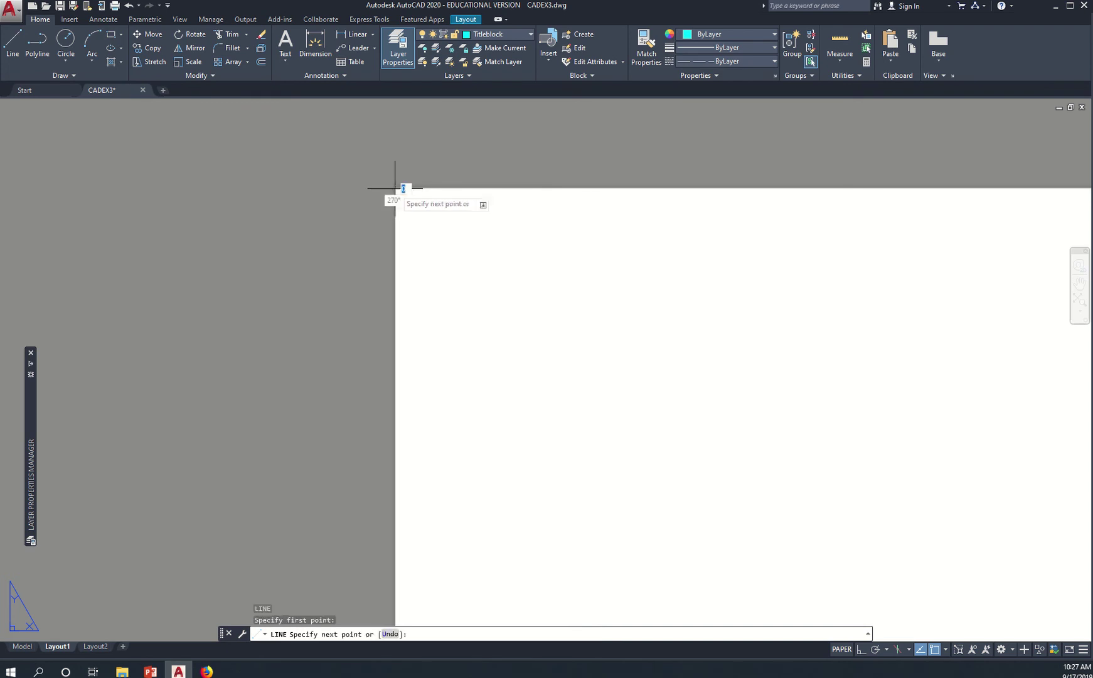
{"action": "scroll", "coordinate": [416, 267], "scroll_direction": "up", "scroll_amount": 2}
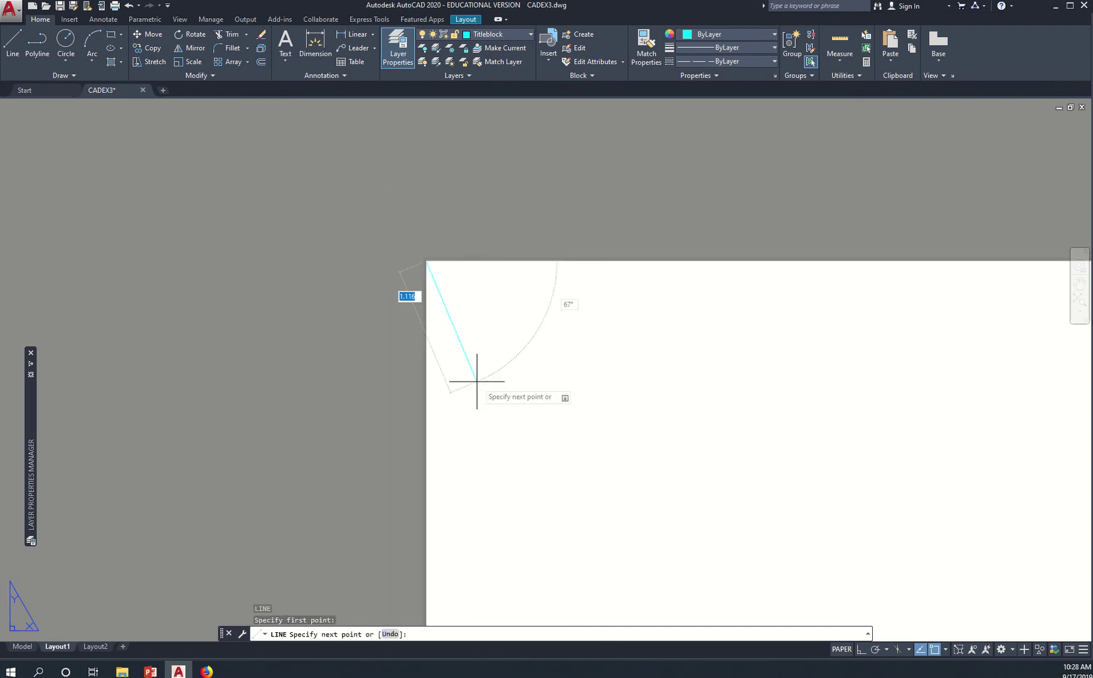
{"action": "scroll", "coordinate": [445, 391], "scroll_direction": "up", "scroll_amount": 3}
{"action": "scroll", "coordinate": [445, 390], "scroll_direction": "down", "scroll_amount": 5}
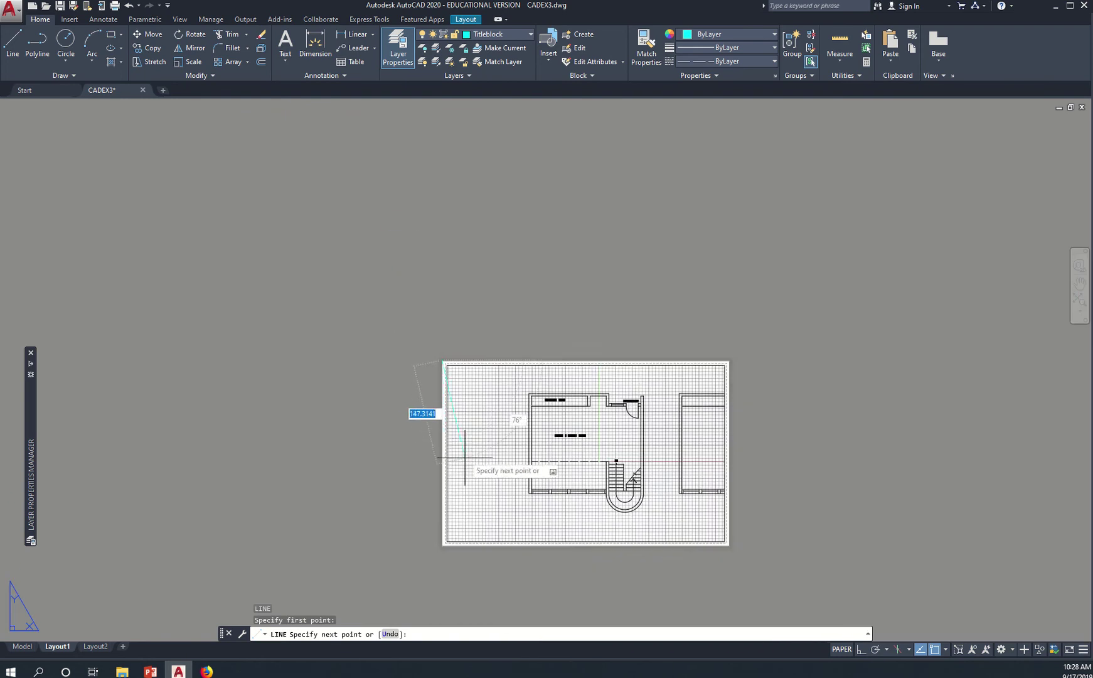
With Ortho on, draw the line straight down to the sheet's lower-left corner
{"action": "middle_click_drag", "start_coordinate": [447, 436], "coordinate": [462, 302]}
{"action": "scroll", "coordinate": [448, 398], "scroll_direction": "up", "scroll_amount": 5}
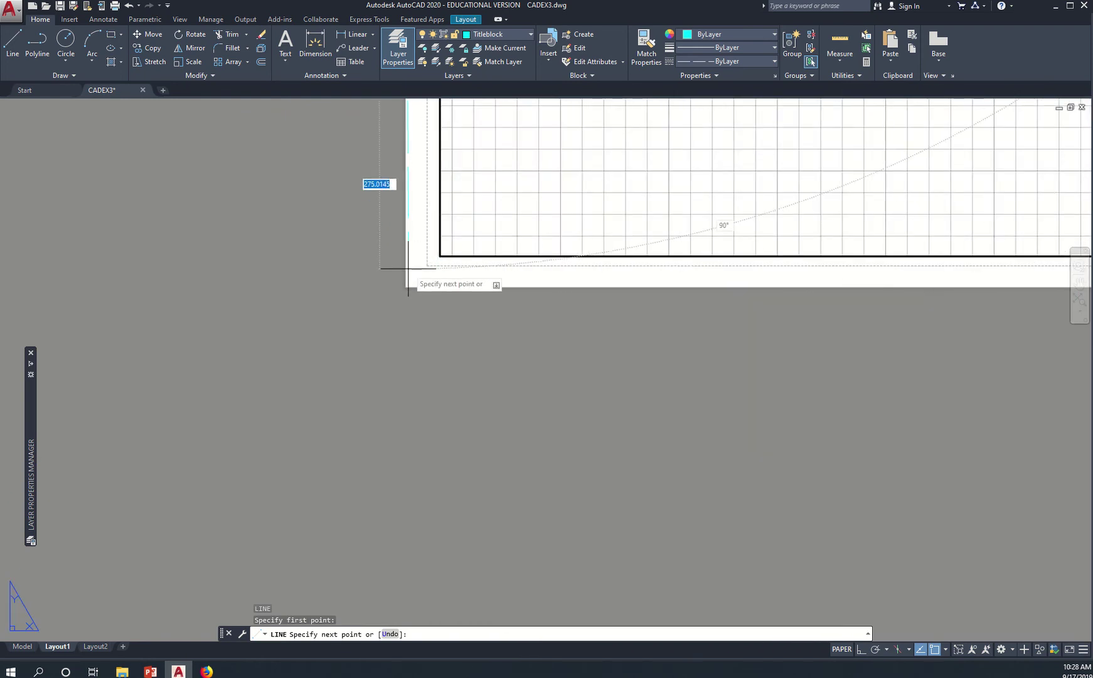
{"action": "scroll", "coordinate": [389, 314], "scroll_direction": "up", "scroll_amount": 3}
{"action": "scroll", "coordinate": [408, 337], "scroll_direction": "up", "scroll_amount": 3}
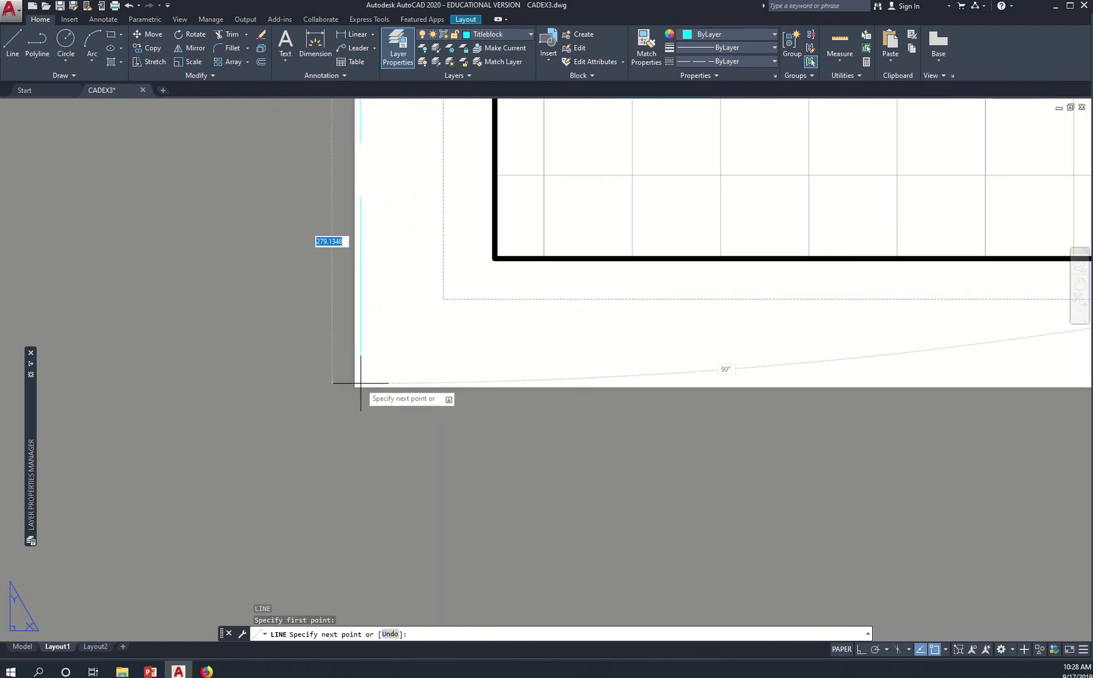
{"action": "scroll", "coordinate": [332, 384], "scroll_direction": "up", "scroll_amount": 3}
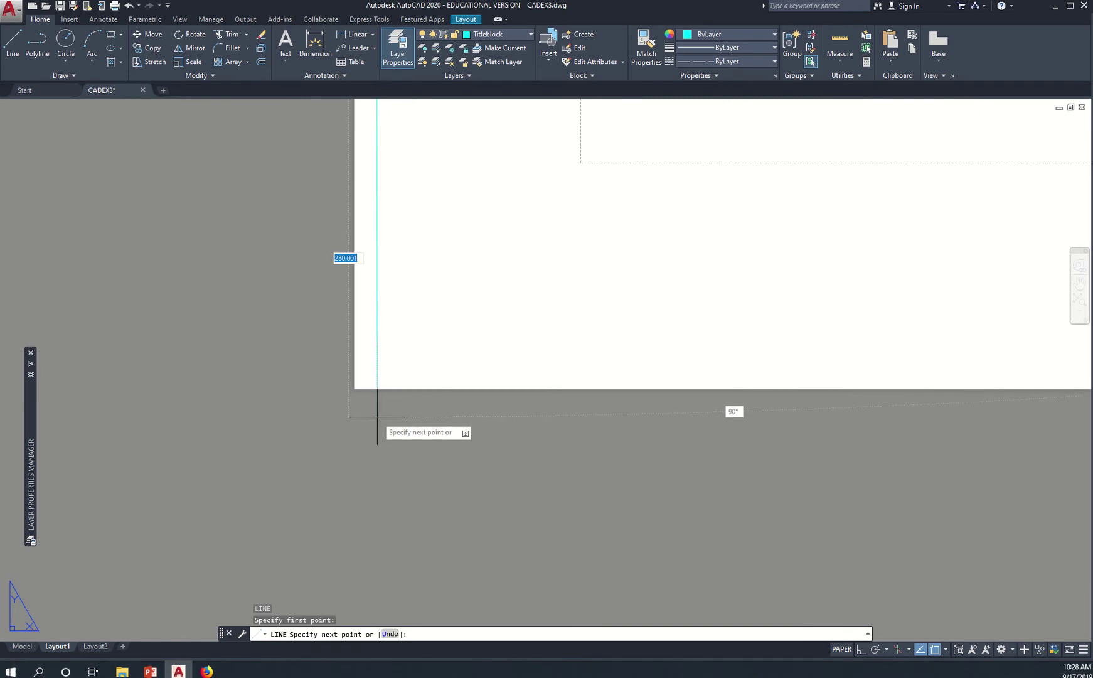
{"action": "key", "text": "F8"}
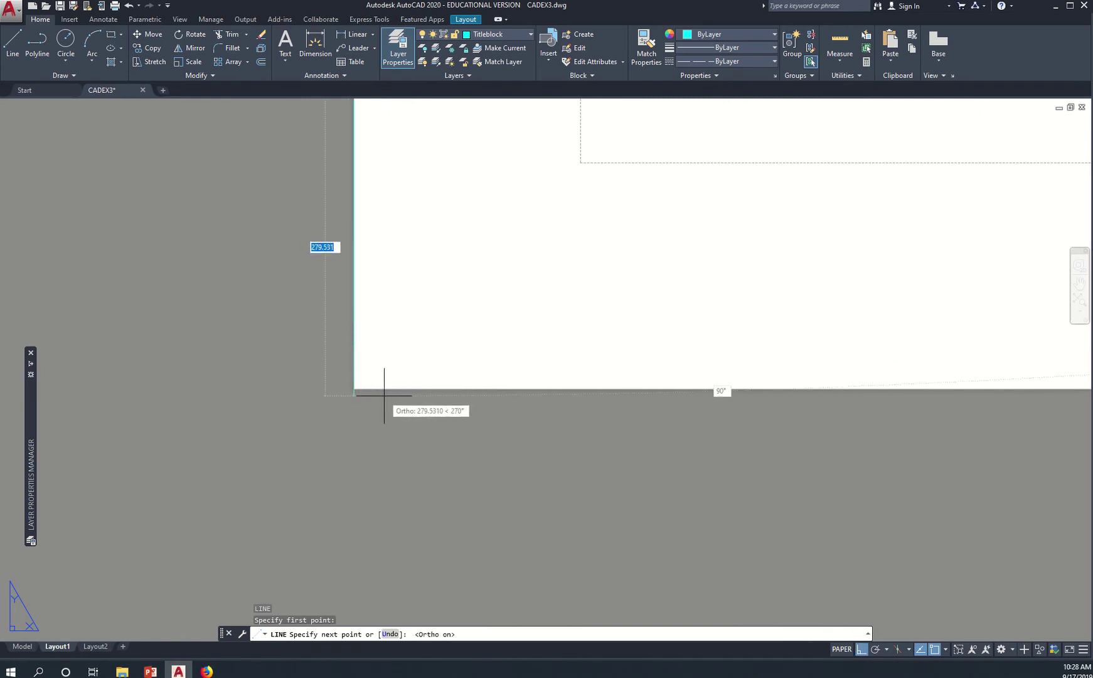
{"action": "mouse_move", "coordinate": [352, 389]}
{"action": "middle_mouse_down"}
{"action": "mouse_move", "coordinate": [344, 383]}
{"action": "mouse_move", "coordinate": [370, 382]}
{"action": "middle_mouse_up"}
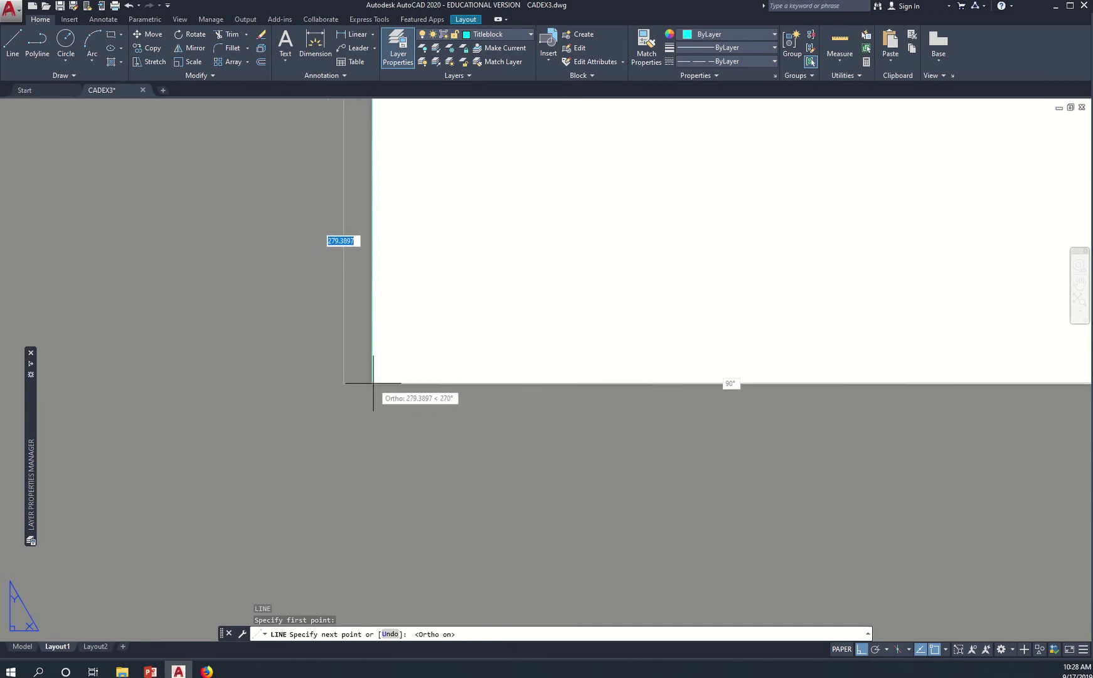
{"action": "left_click", "coordinate": [369, 382]}
{"action": "scroll", "coordinate": [370, 382], "scroll_direction": "up", "scroll_amount": 10}
{"action": "key", "text": "Escape"}
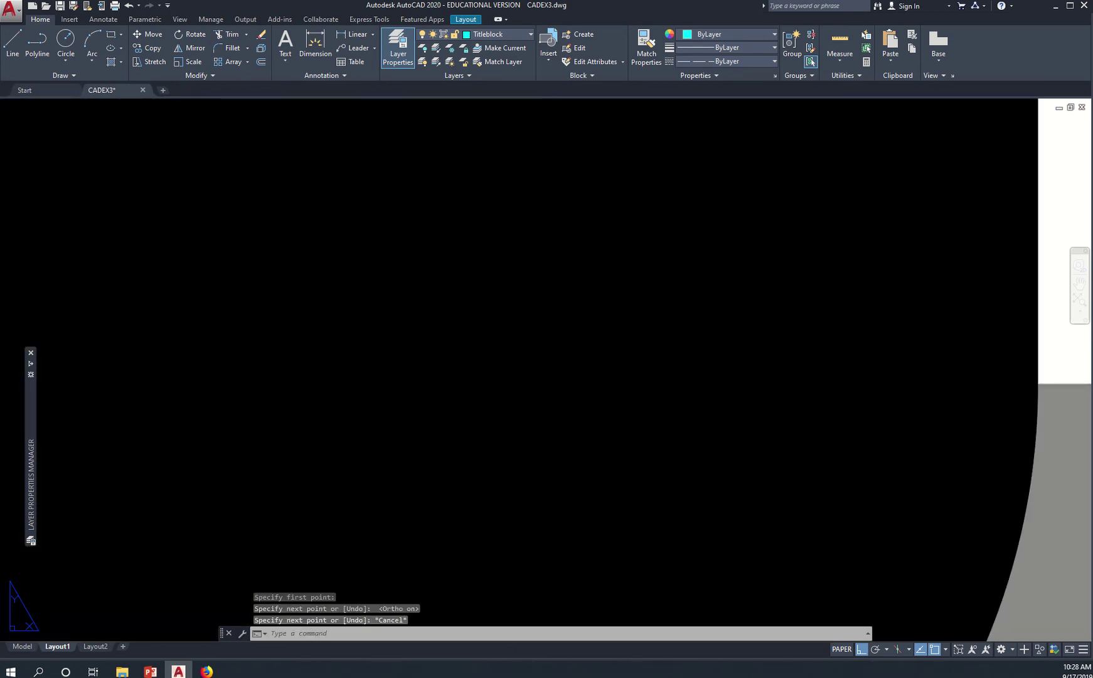
{"action": "scroll", "coordinate": [578, 439], "scroll_direction": "down", "scroll_amount": 5}
{"action": "scroll", "coordinate": [578, 439], "scroll_direction": "down", "scroll_amount": 3}
{"action": "scroll", "coordinate": [587, 438], "scroll_direction": "down", "scroll_amount": 2}
Change the Titleblock layer's linetype to Continuous so the left border shows solid
{"action": "scroll", "coordinate": [588, 437], "scroll_direction": "down", "scroll_amount": 5}
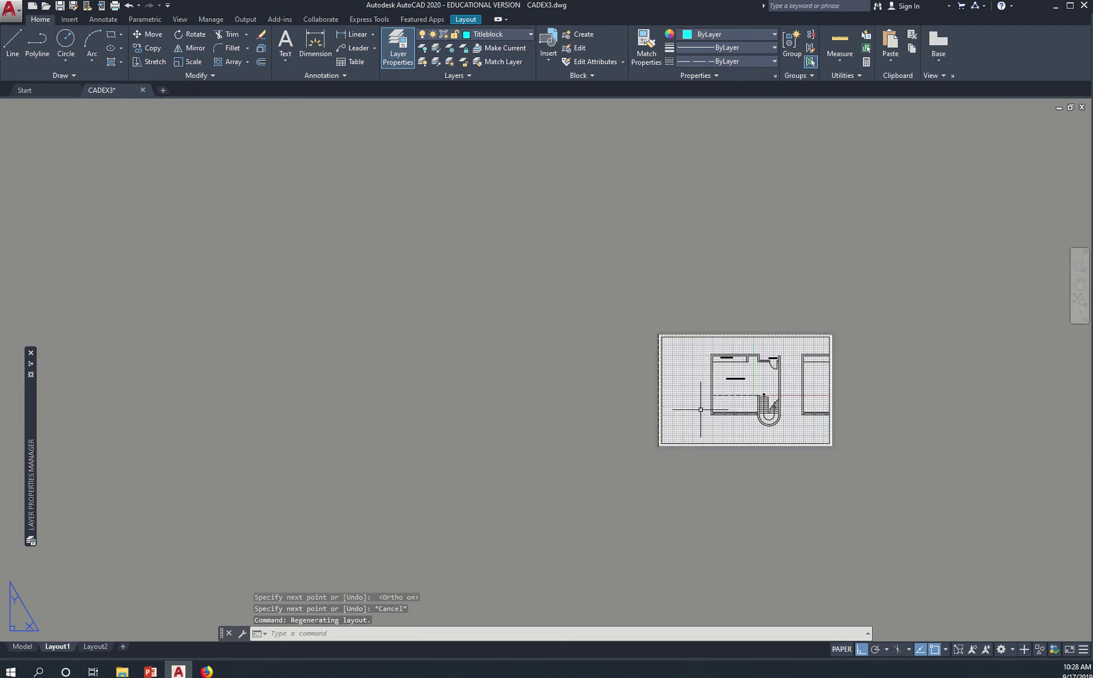
{"action": "middle_click_drag", "start_coordinate": [768, 414], "coordinate": [635, 390]}
{"action": "scroll", "coordinate": [634, 391], "scroll_direction": "up", "scroll_amount": 5}
{"action": "scroll", "coordinate": [442, 291], "scroll_direction": "up", "scroll_amount": 3}
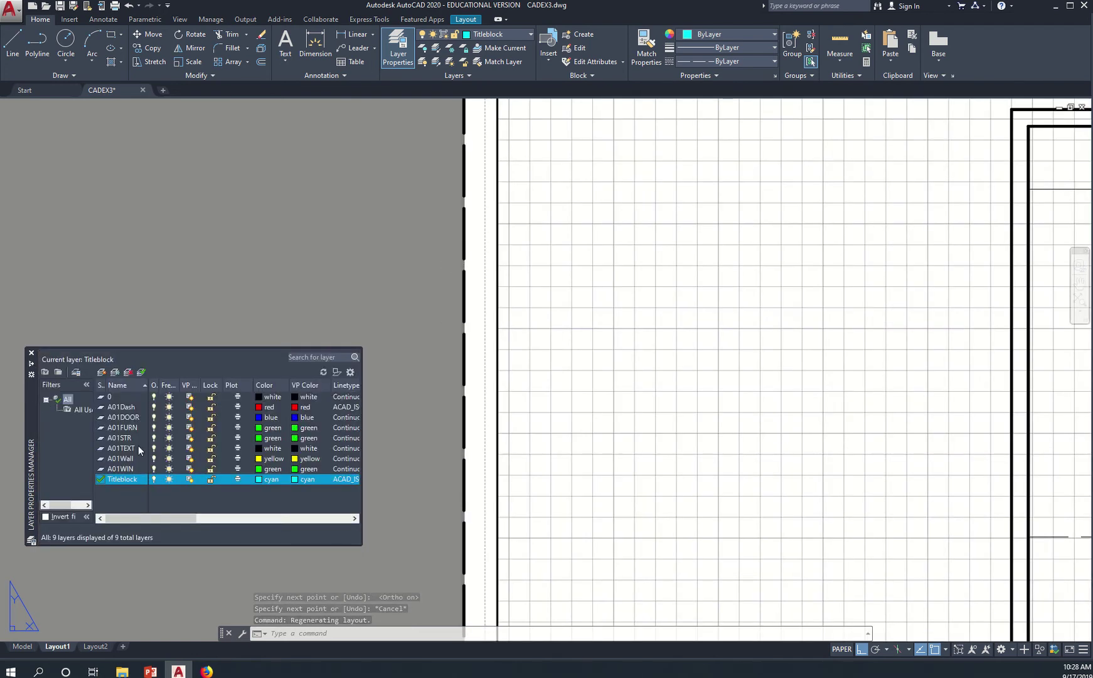
{"action": "left_click_drag", "start_coordinate": [362, 480], "coordinate": [543, 487]}
{"action": "left_click", "coordinate": [376, 479]}
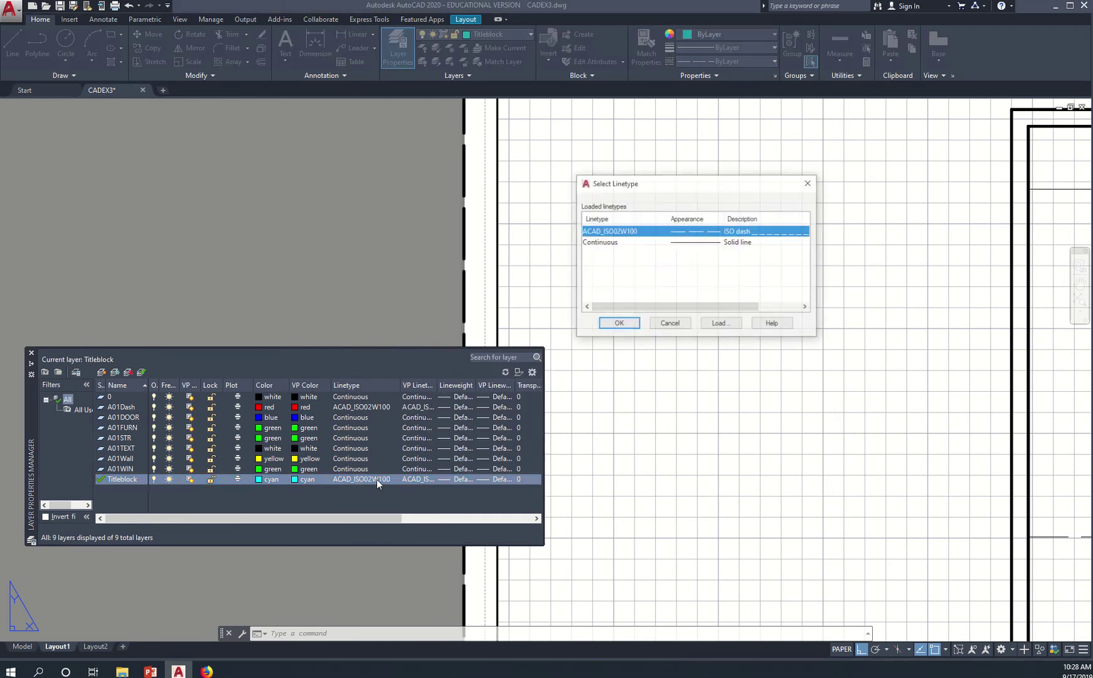
{"action": "left_click", "coordinate": [706, 245]}
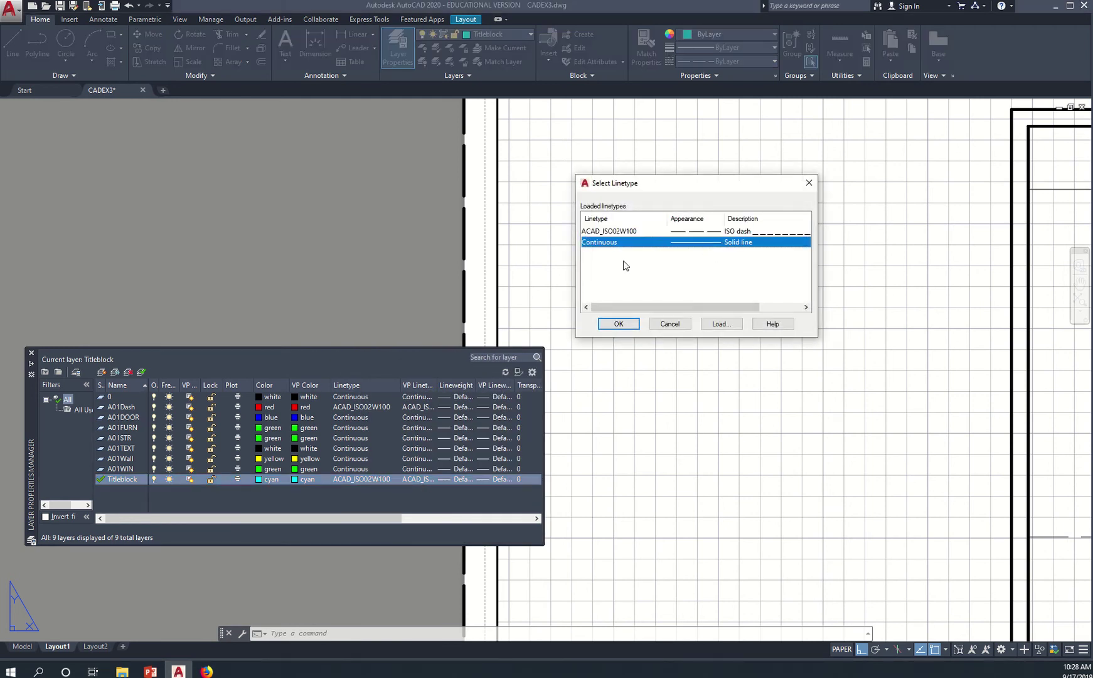
{"action": "left_click", "coordinate": [619, 325]}
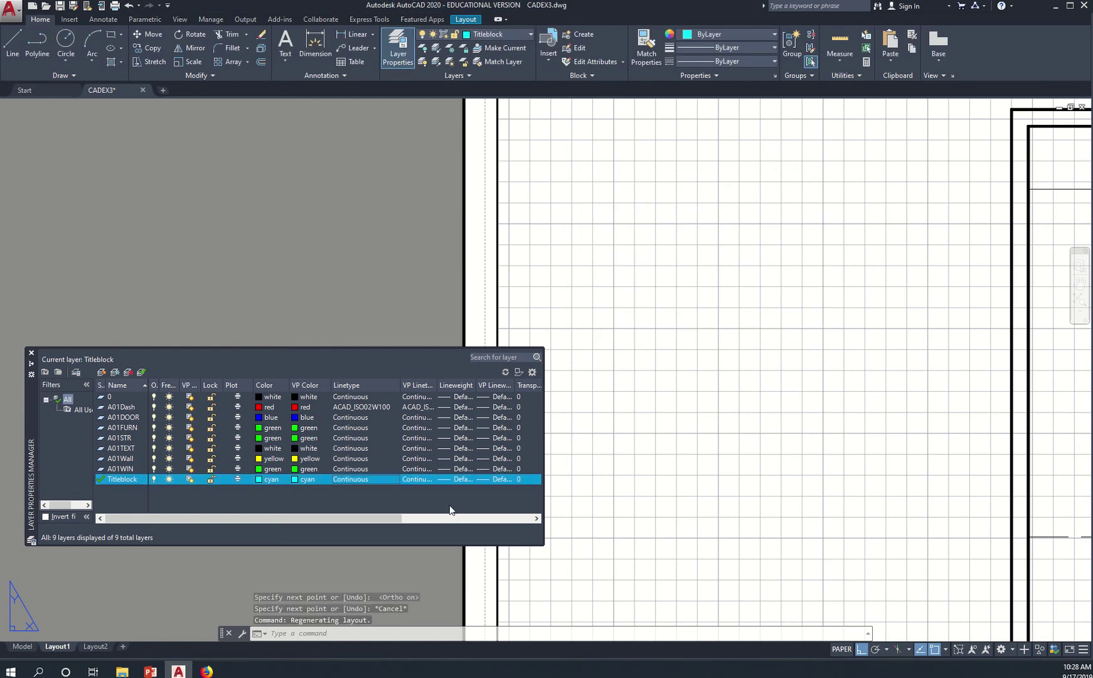
{"action": "left_click", "coordinate": [632, 482]}
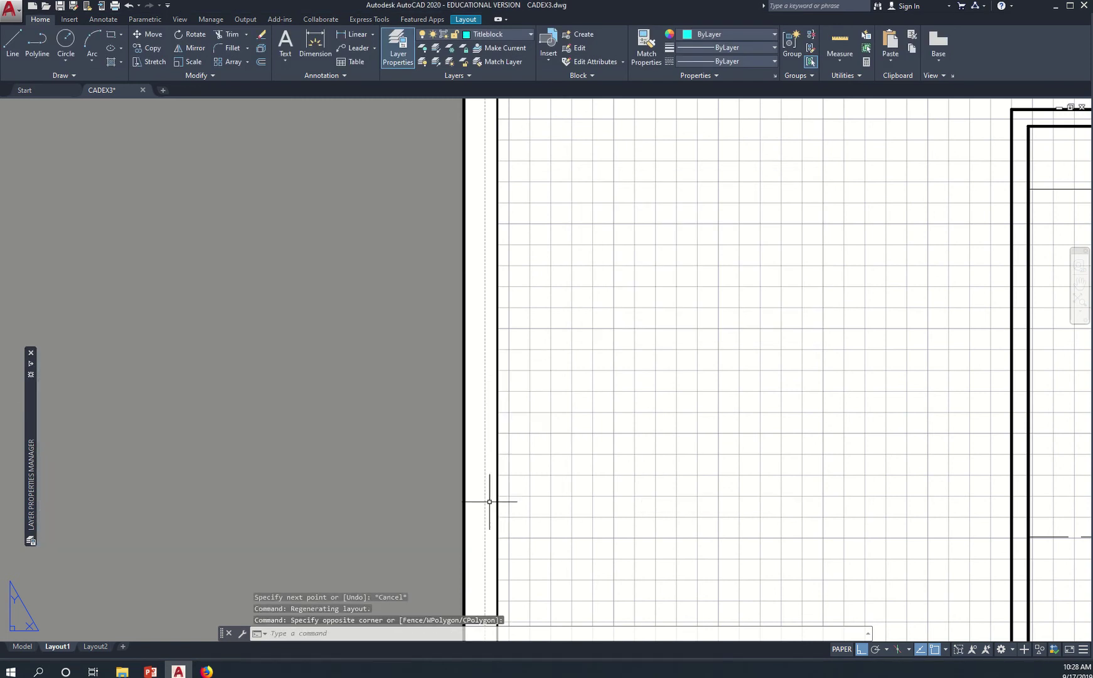
Offset the sheet's left edge 30 units inward, then compare with title_block.pdf
{"action": "scroll", "coordinate": [482, 475], "scroll_direction": "down", "scroll_amount": 6}
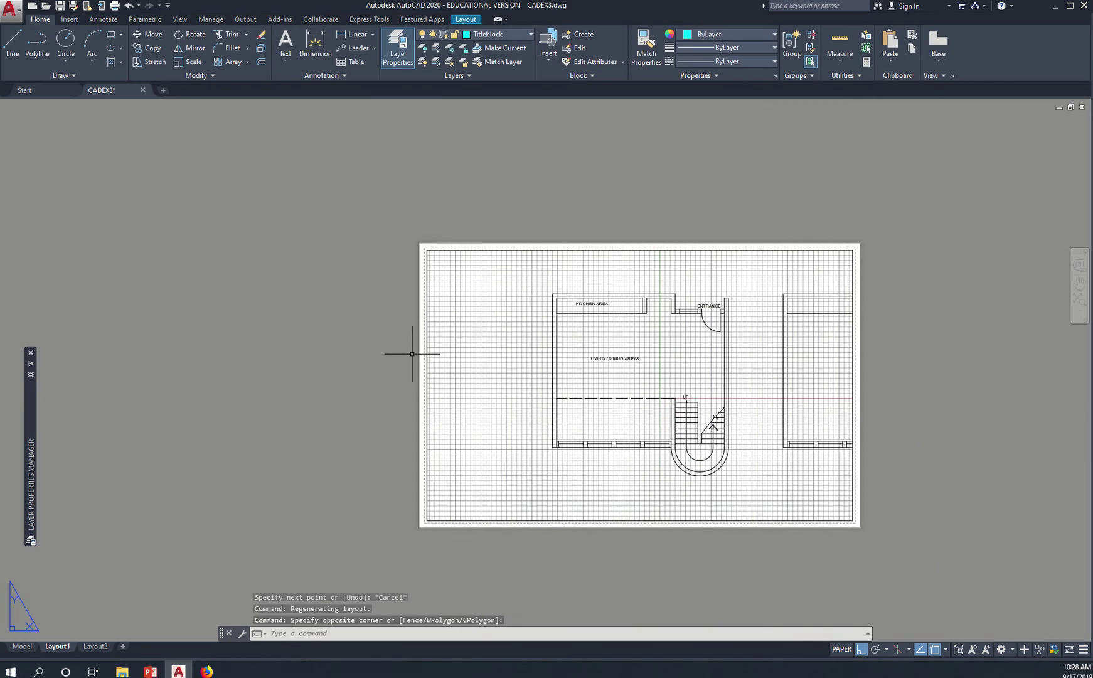
{"action": "scroll", "coordinate": [445, 349], "scroll_direction": "up", "scroll_amount": 2}
{"action": "middle_click_drag", "start_coordinate": [476, 354], "coordinate": [434, 310]}
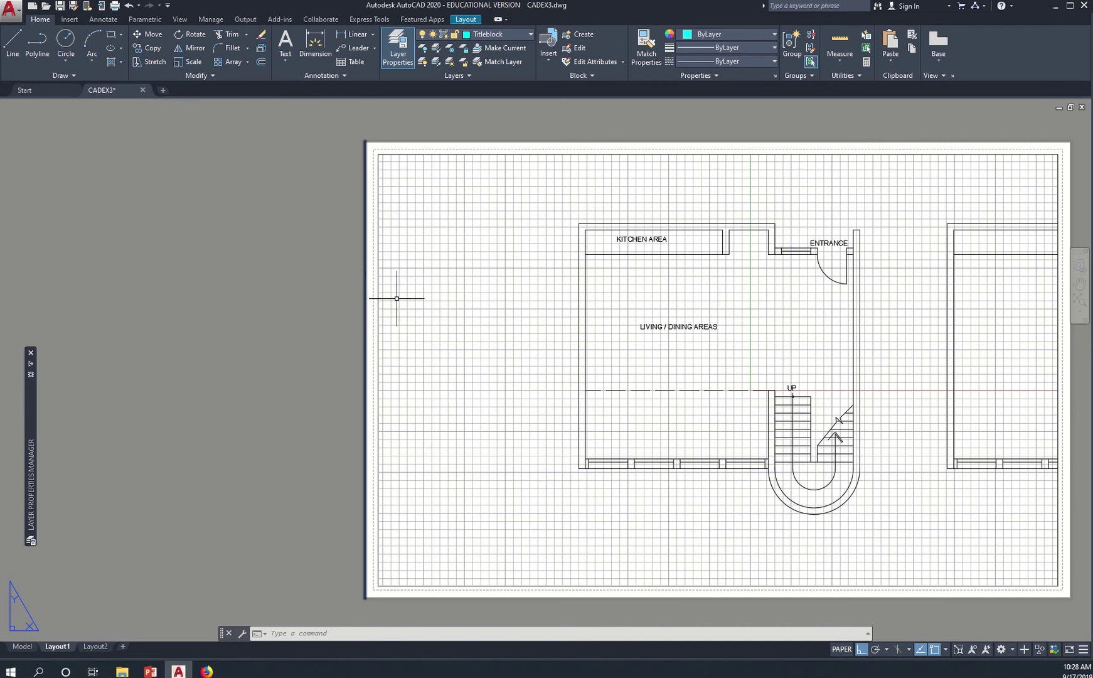
{"action": "type", "text": "o"}
{"action": "key", "text": "Return"}
{"action": "type", "text": "3"}
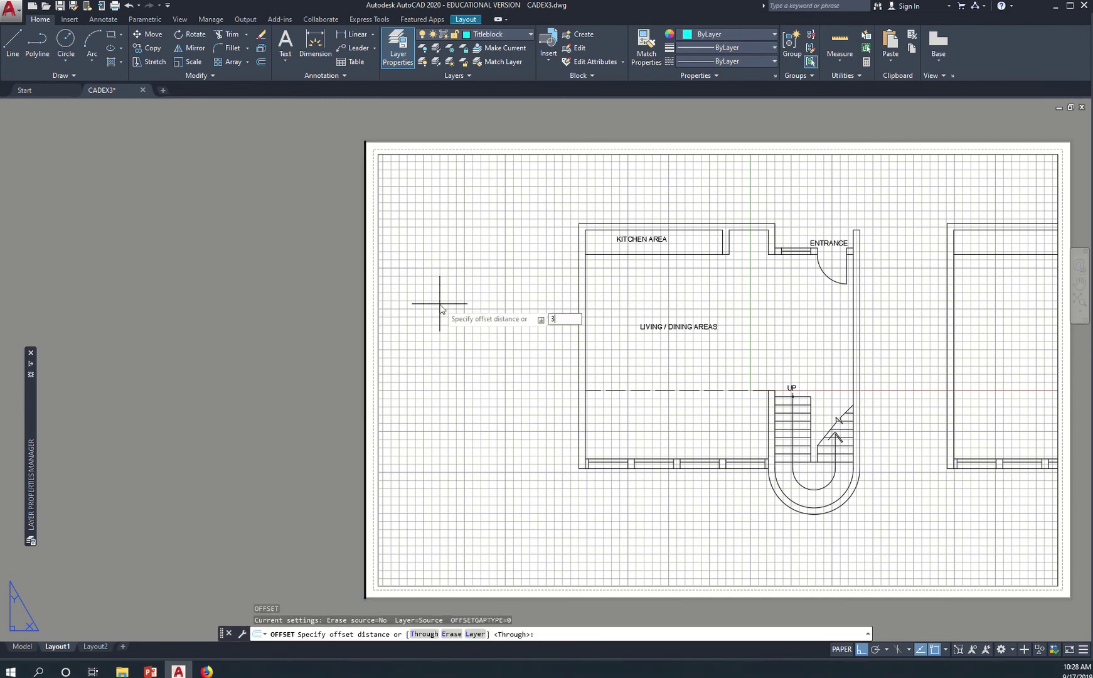
{"action": "type", "text": "0"}
{"action": "key", "text": "Return"}
{"action": "left_click", "coordinate": [366, 294]}
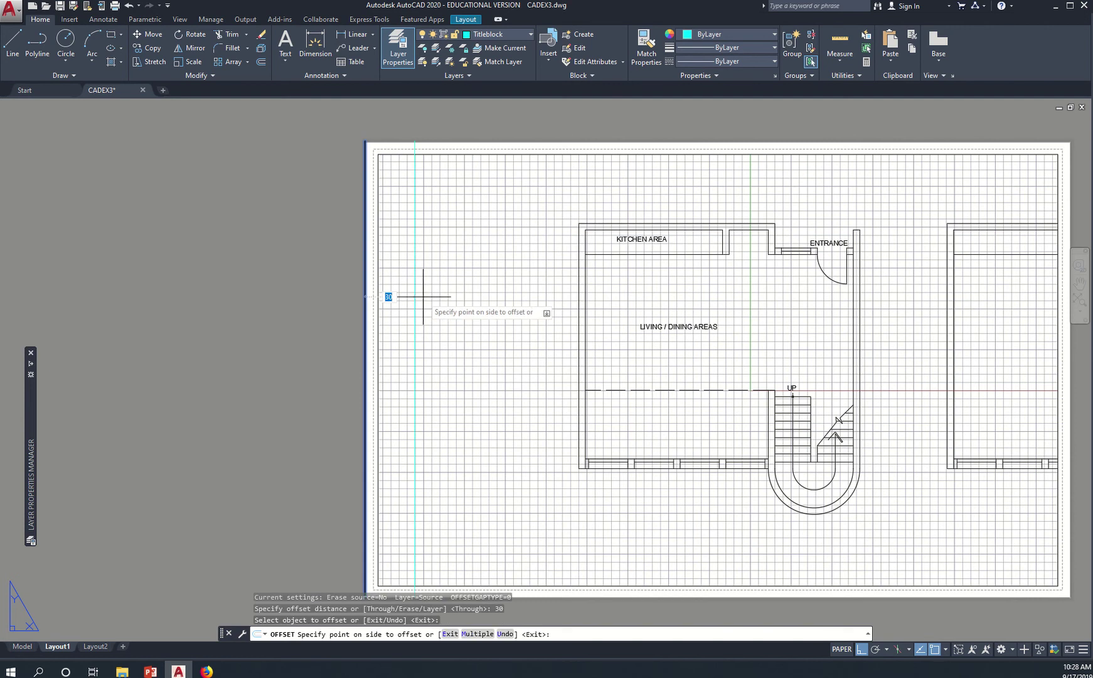
{"action": "left_click", "coordinate": [423, 296]}
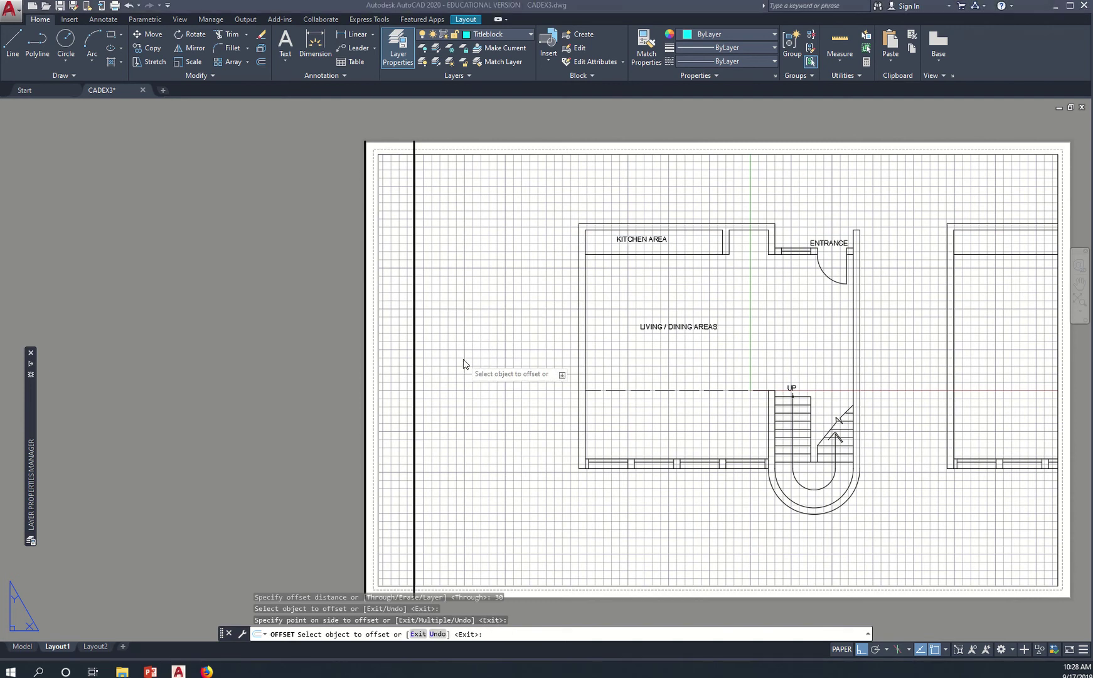
{"action": "key", "text": "alt+Tab"}
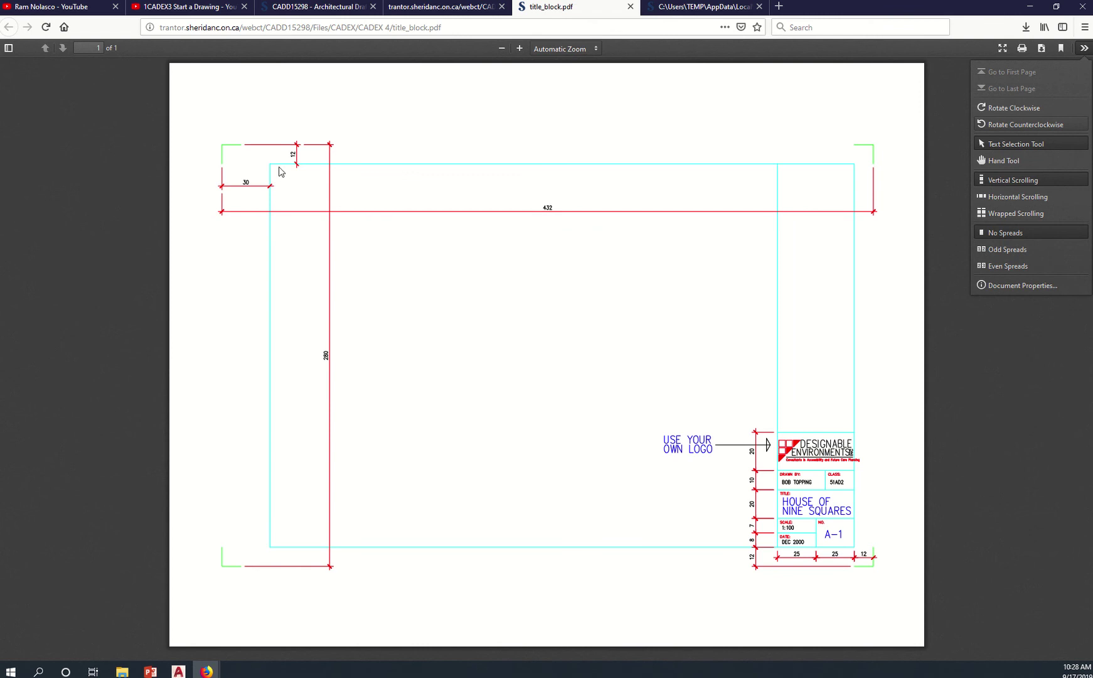
{"action": "key", "text": "alt+Tab"}
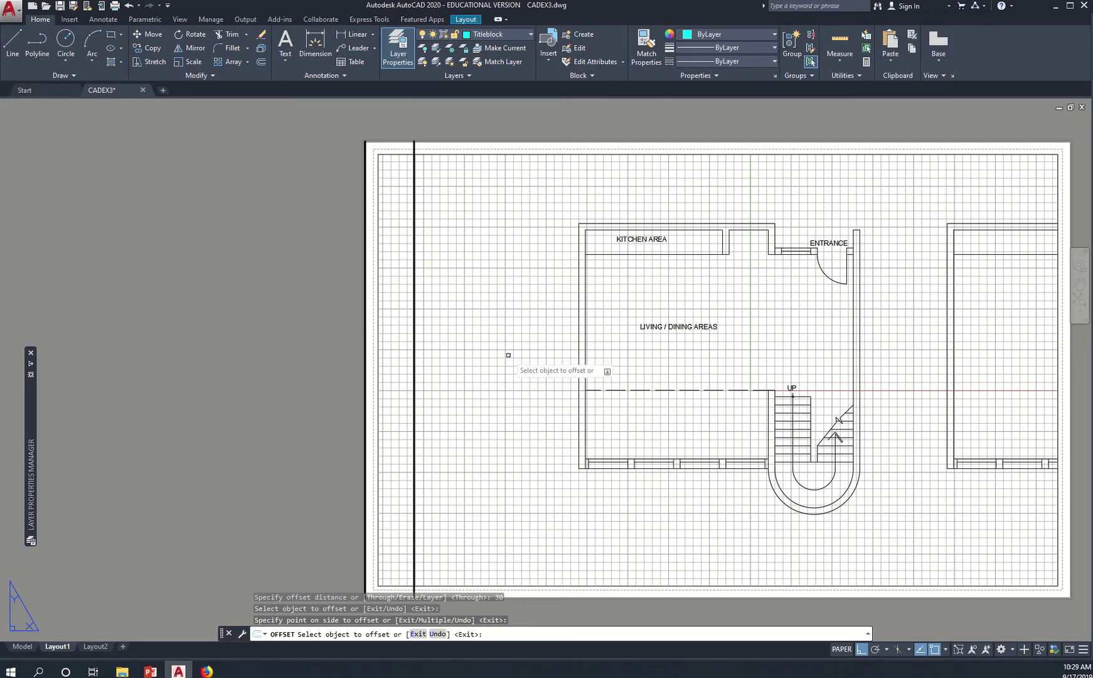
Try a 432-unit offset of the left edge to the sheet's right side, then inspect the right-side line
{"action": "middle_click_drag", "start_coordinate": [505, 364], "coordinate": [438, 301]}
{"action": "scroll", "coordinate": [409, 318], "scroll_direction": "down", "scroll_amount": 2}
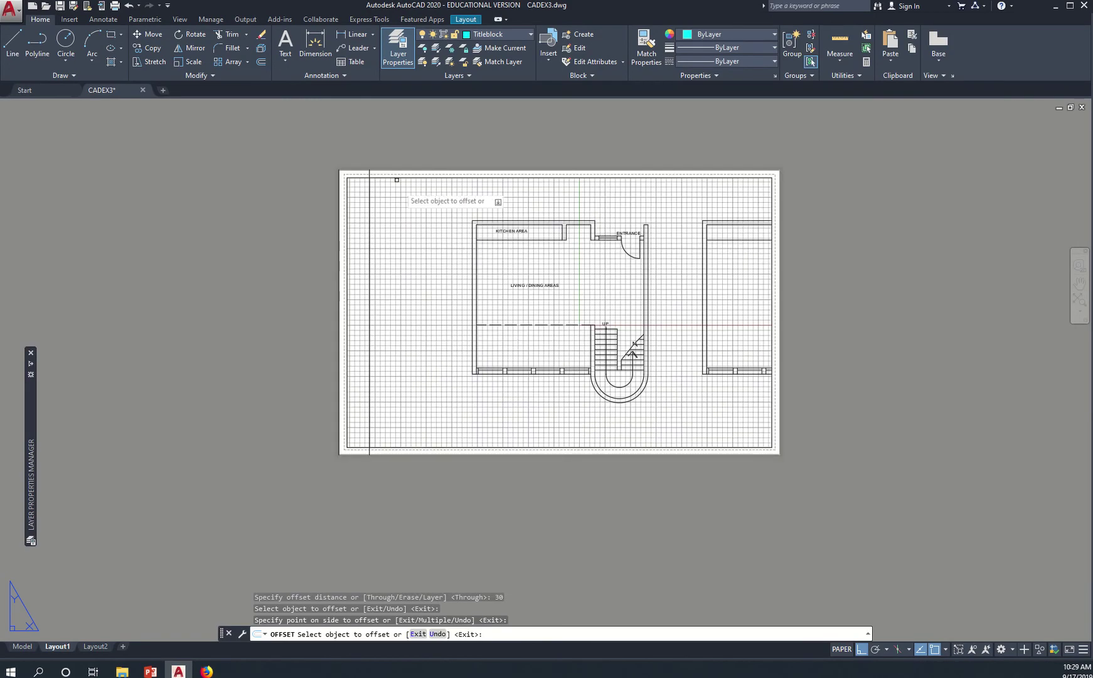
{"action": "key", "text": "Escape"}
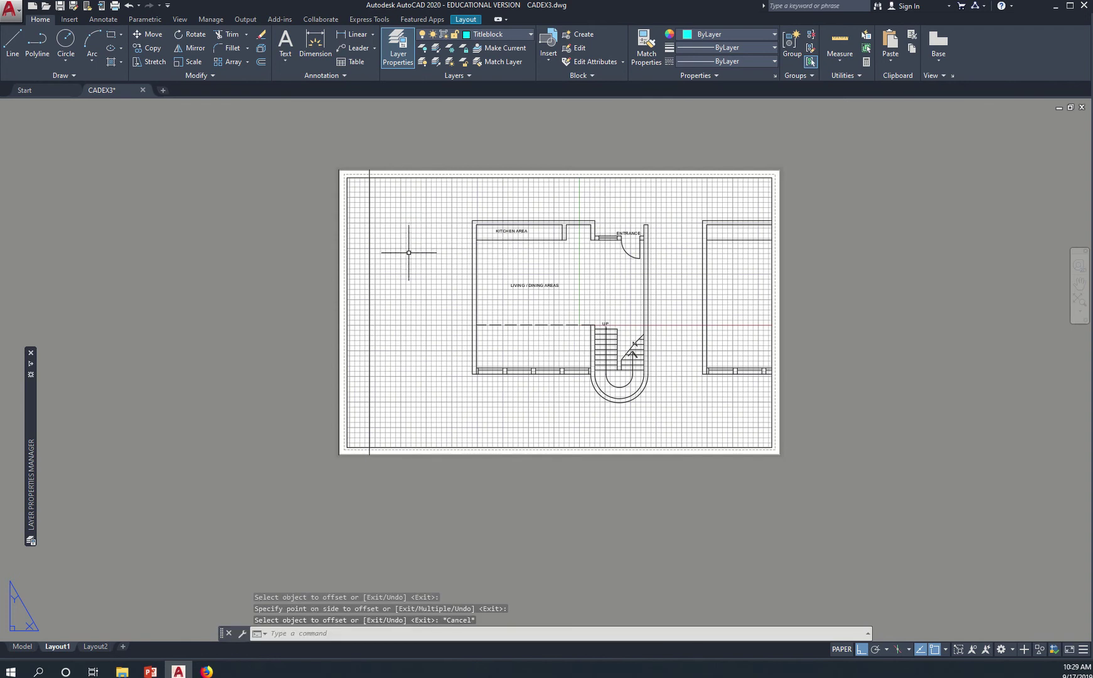
{"action": "key", "text": "Return"}
{"action": "type", "text": "433"}
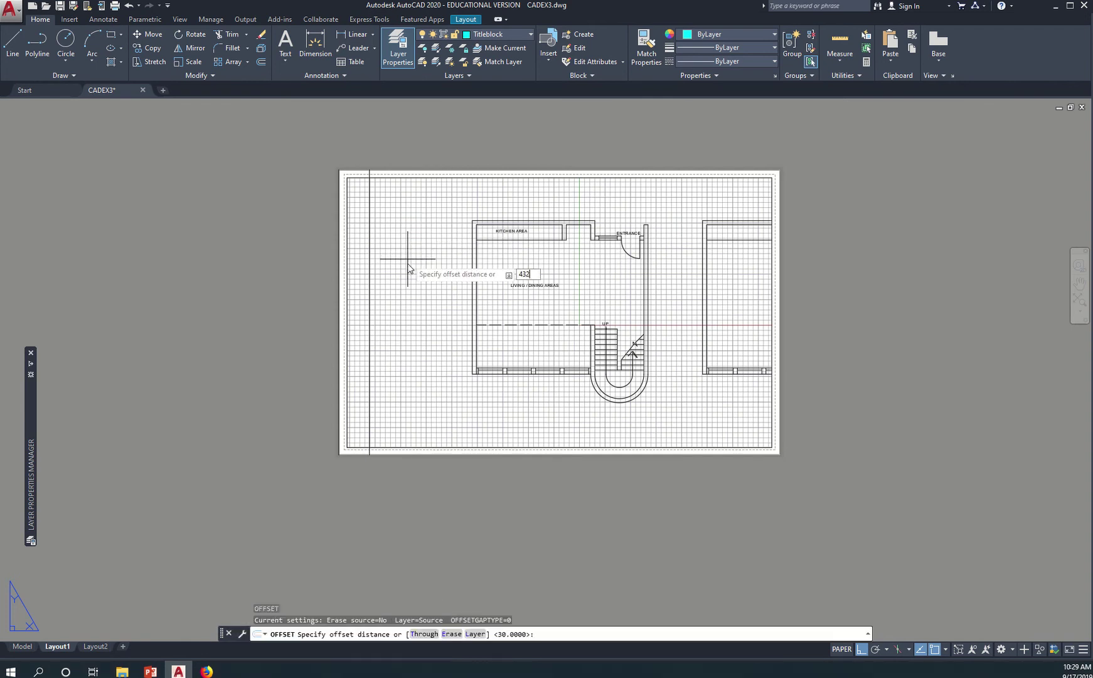
{"action": "key", "text": "Return"}
{"action": "left_click", "coordinate": [338, 241]}
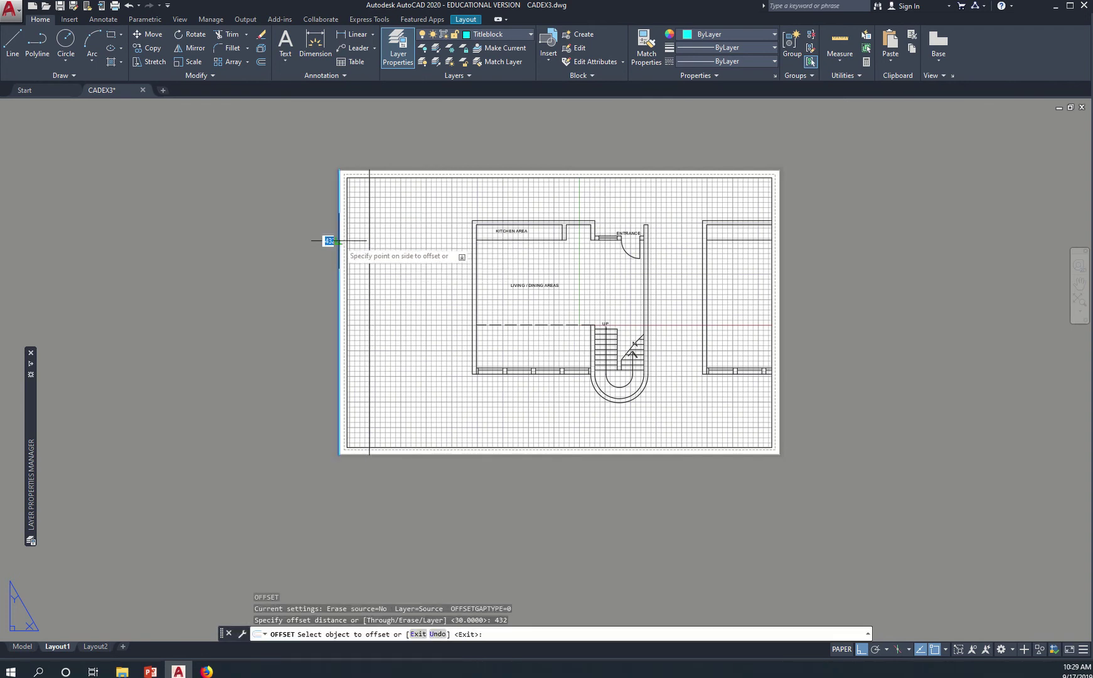
{"action": "left_click", "coordinate": [451, 246]}
{"action": "key", "text": "Escape"}
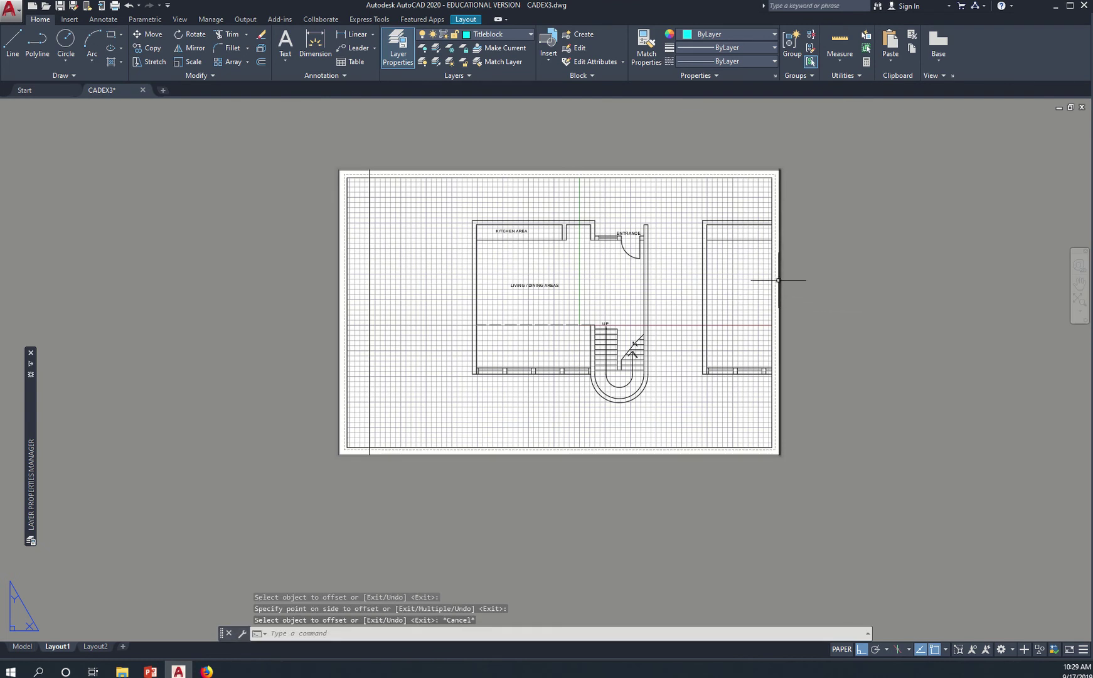
{"action": "left_click", "coordinate": [779, 280]}
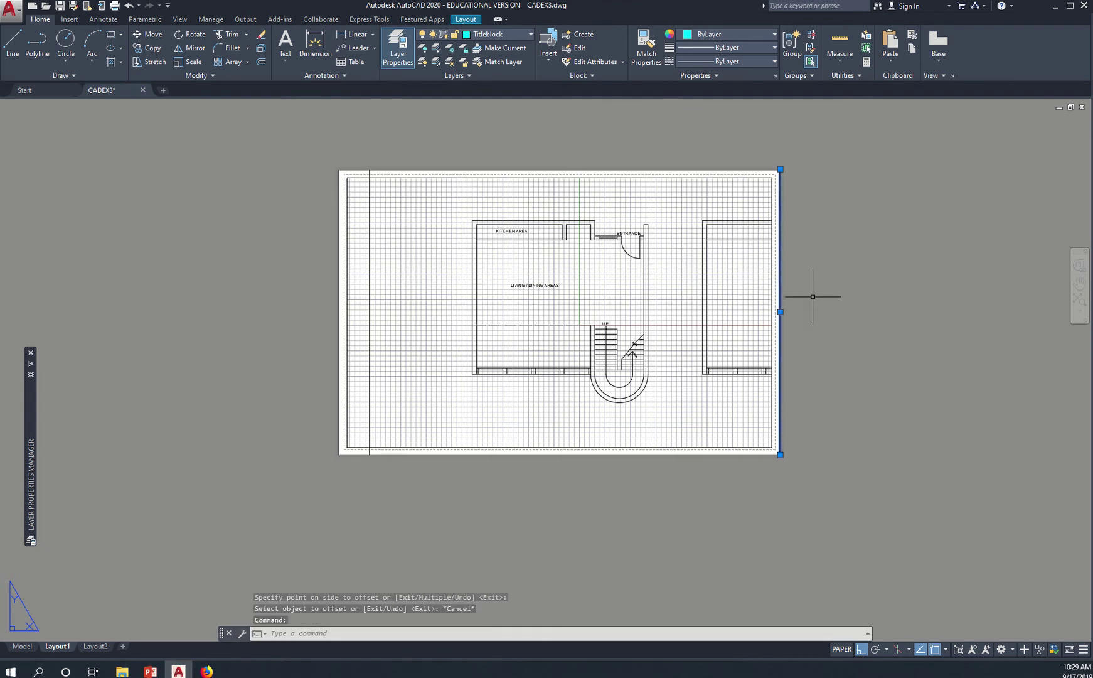
{"action": "key", "text": "Escape"}
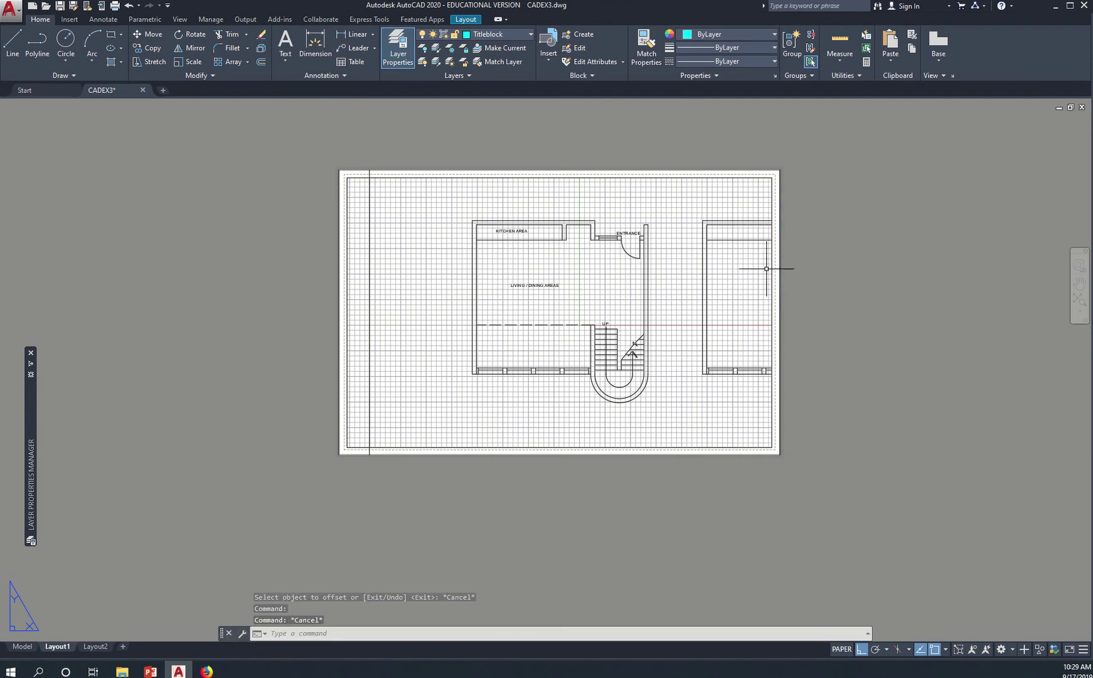
Draw a line along the sheet's top edge from the top-left to the top-right corner
{"action": "type", "text": "l"}
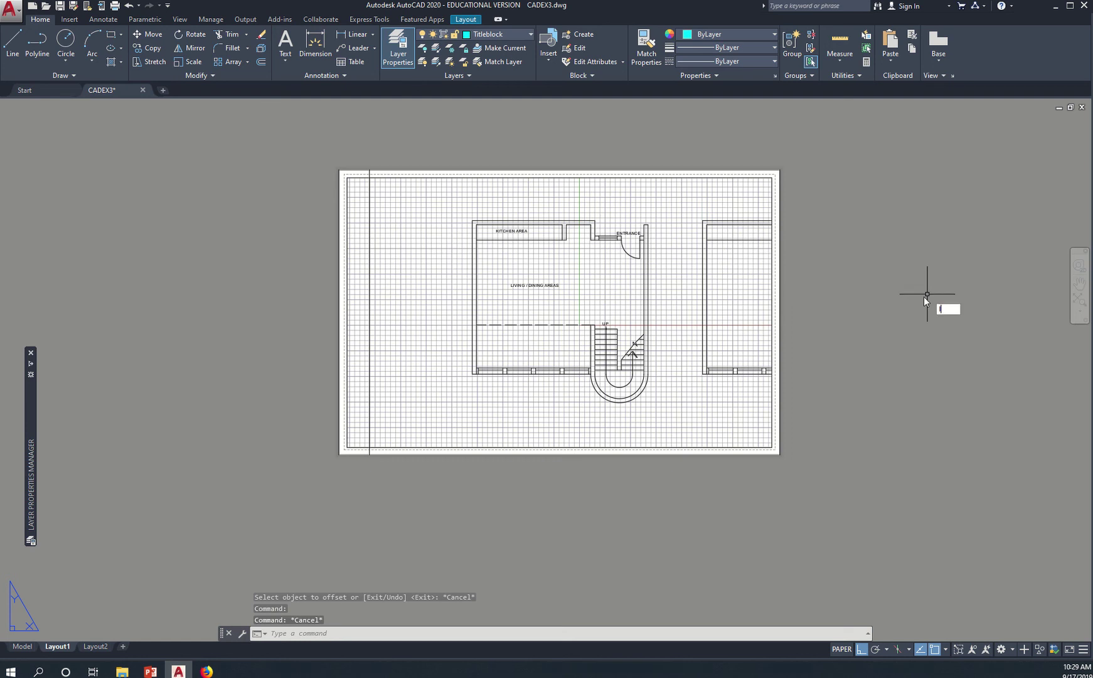
{"action": "key", "text": "Return"}
{"action": "left_click", "coordinate": [340, 169]}
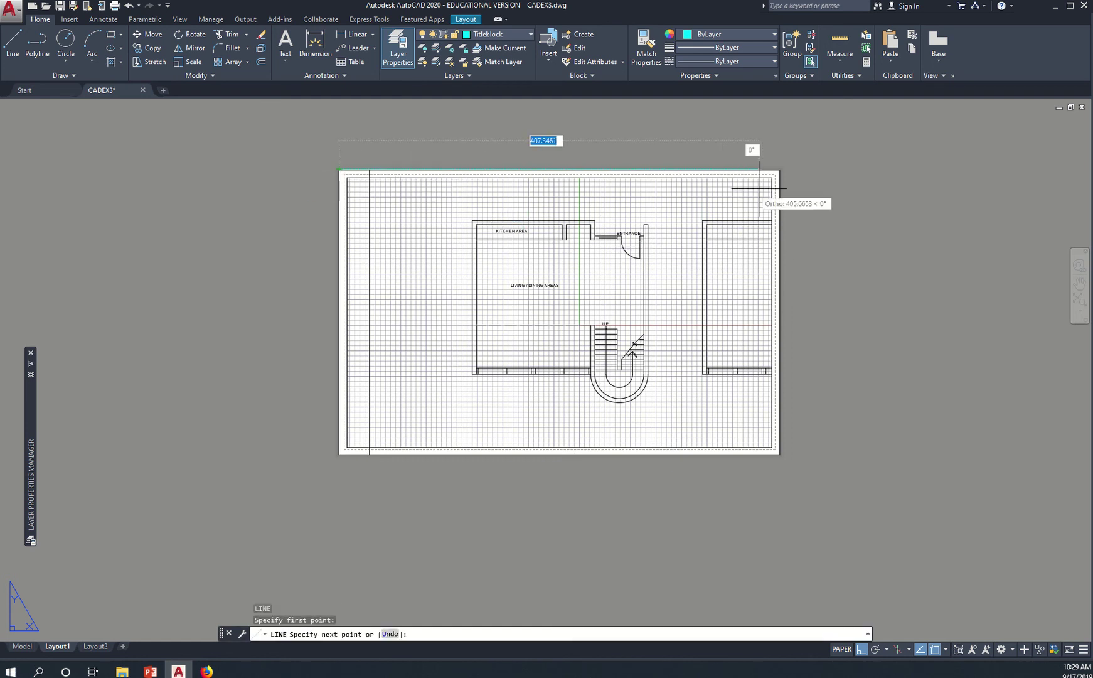
{"action": "left_click", "coordinate": [772, 169]}
{"action": "key", "text": "Return"}
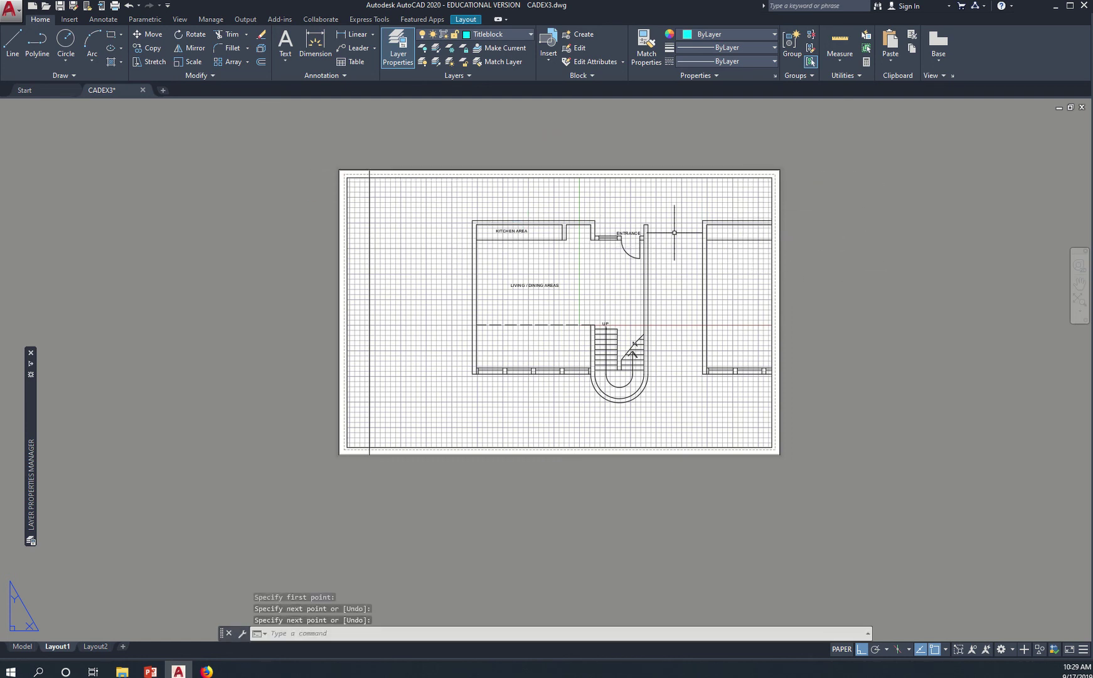
{"action": "scroll", "coordinate": [621, 168], "scroll_direction": "up", "scroll_amount": 3}
{"action": "scroll", "coordinate": [612, 168], "scroll_direction": "up", "scroll_amount": 3}
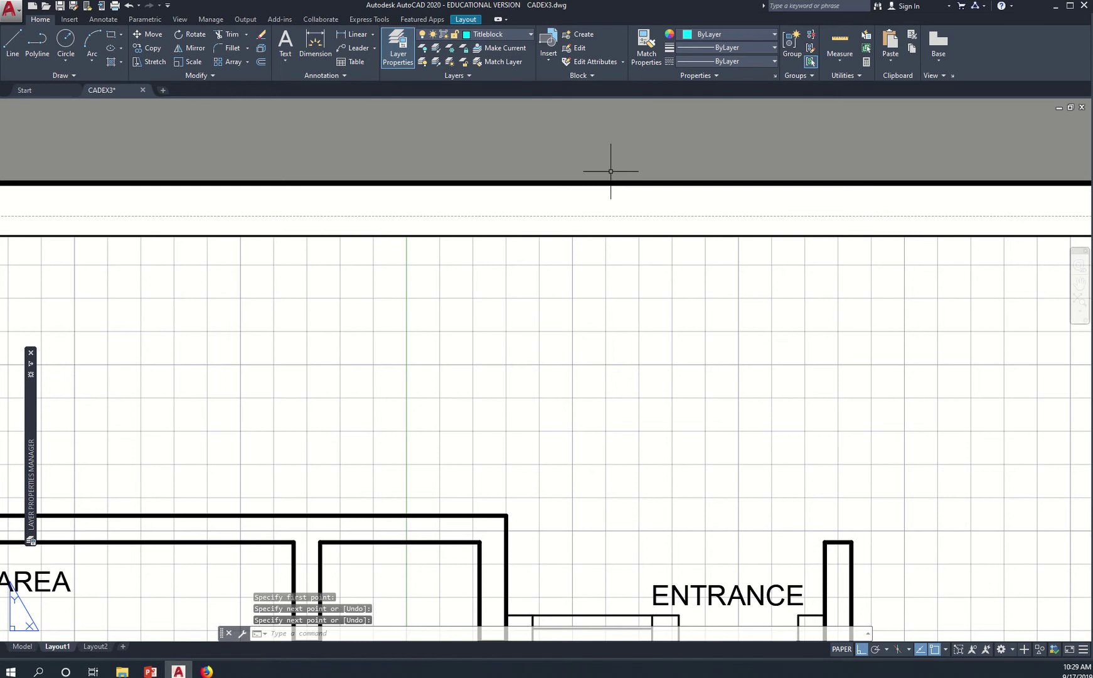
{"action": "scroll", "coordinate": [610, 171], "scroll_direction": "down", "scroll_amount": 3}
{"action": "scroll", "coordinate": [651, 243], "scroll_direction": "down", "scroll_amount": 3}
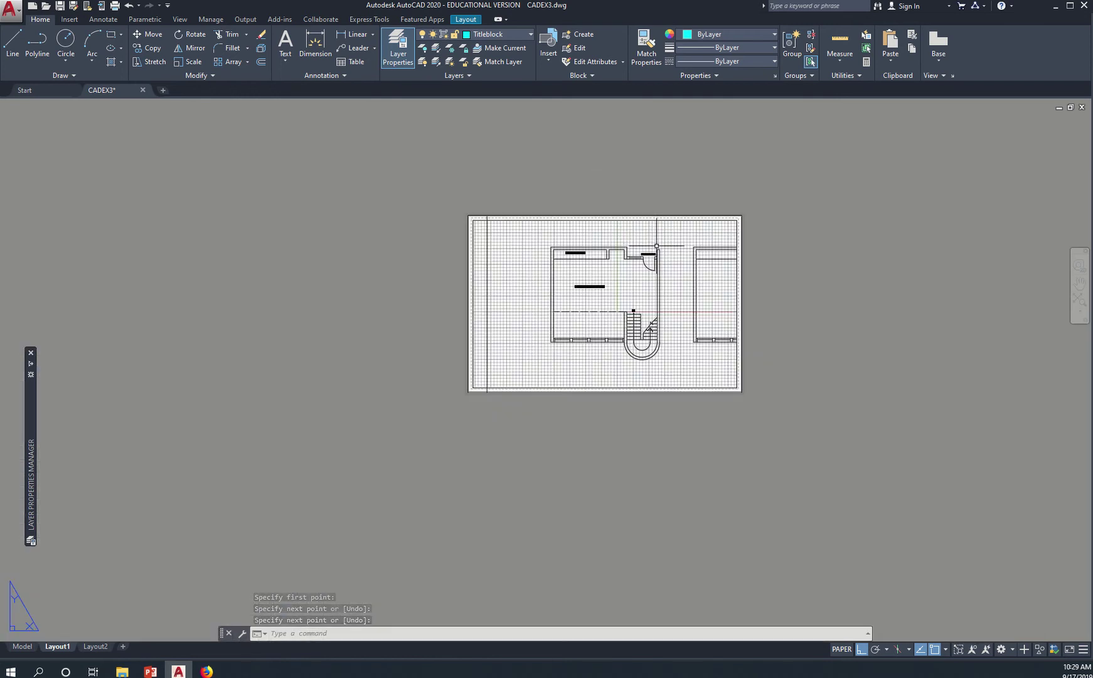
Copy the top-edge line from its top-left corner down toward the sheet's bottom, then cancel
{"action": "type", "text": "co"}
{"action": "key", "text": "Return"}
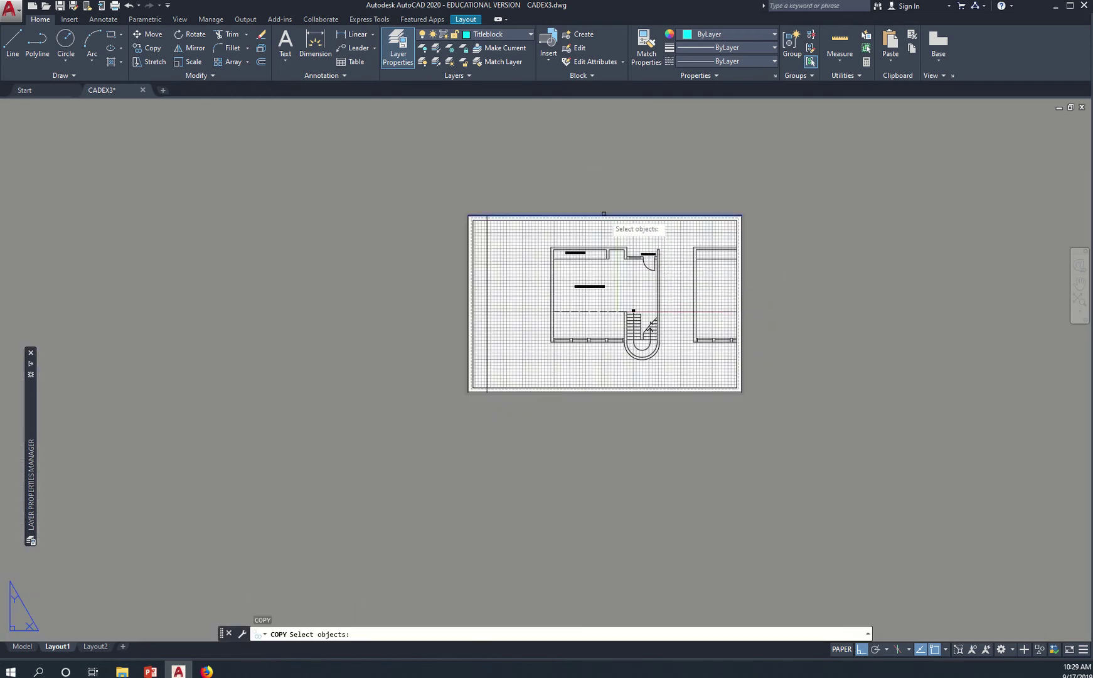
{"action": "left_click", "coordinate": [603, 213]}
{"action": "key", "text": "Return"}
{"action": "left_click", "coordinate": [468, 215]}
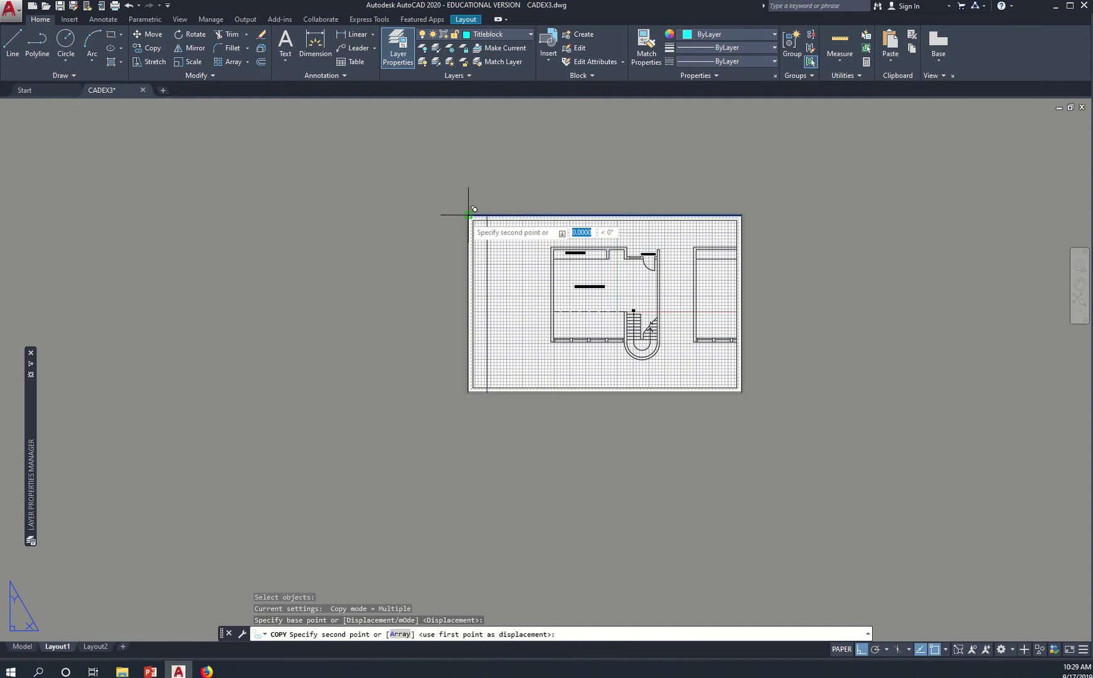
{"action": "left_click", "coordinate": [467, 391]}
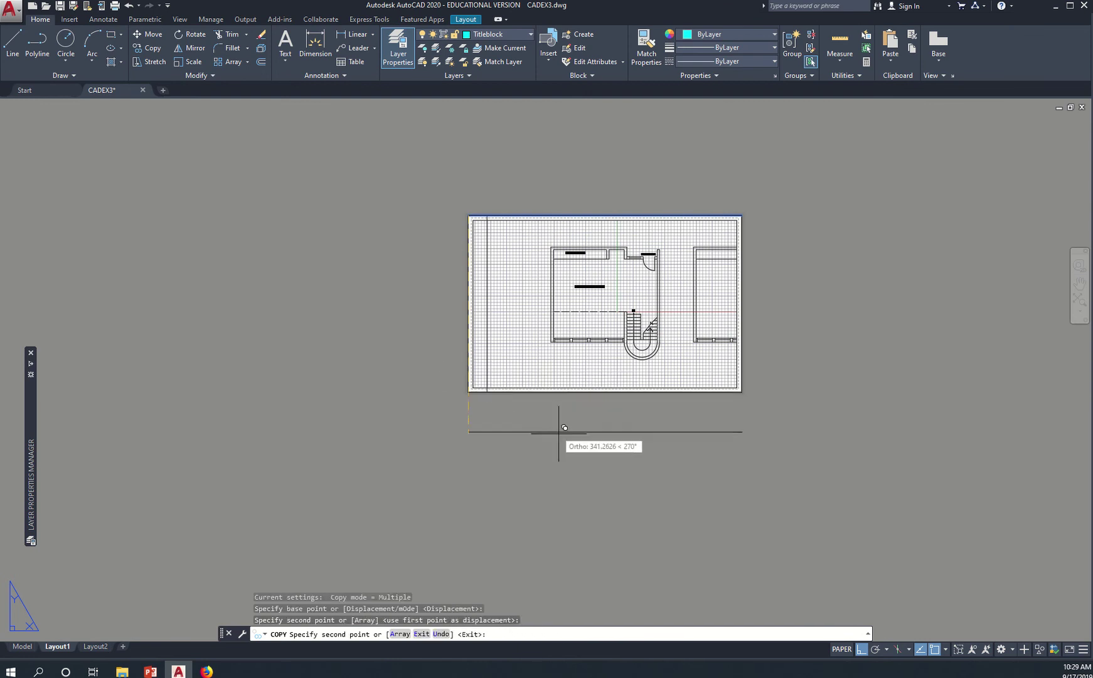
{"action": "key", "text": "Escape"}
{"action": "scroll", "coordinate": [529, 408], "scroll_direction": "up", "scroll_amount": 6}
{"action": "scroll", "coordinate": [485, 360], "scroll_direction": "up", "scroll_amount": 2}
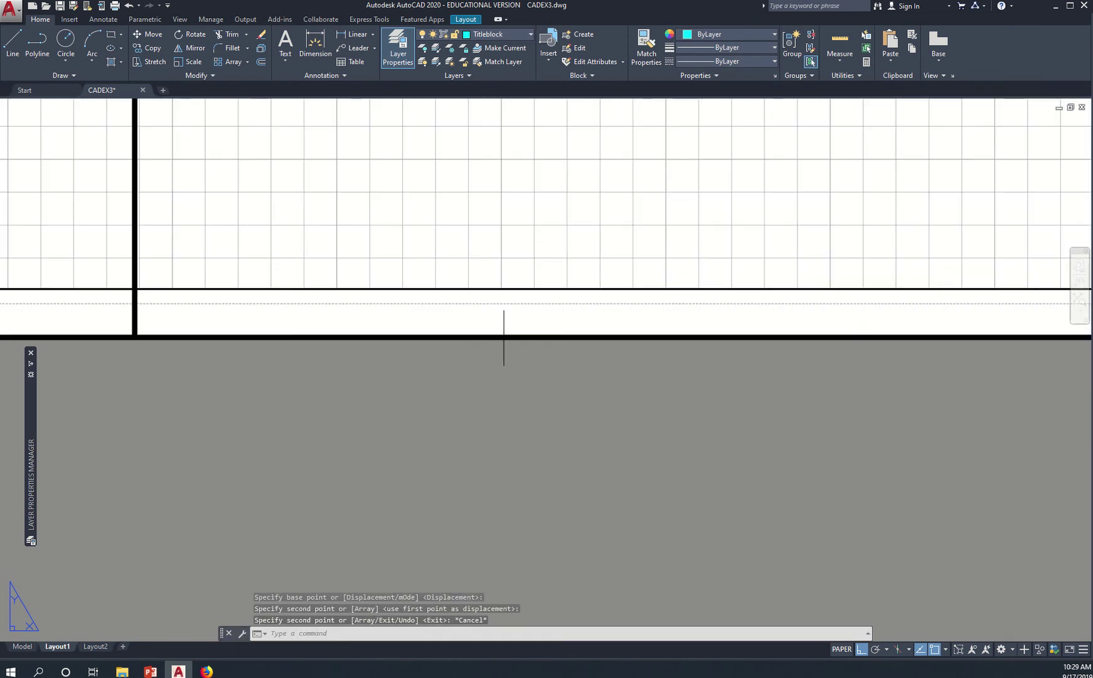
{"action": "key", "text": "Escape"}
{"action": "scroll", "coordinate": [504, 337], "scroll_direction": "down", "scroll_amount": 3}
{"action": "scroll", "coordinate": [532, 410], "scroll_direction": "down", "scroll_amount": 3}
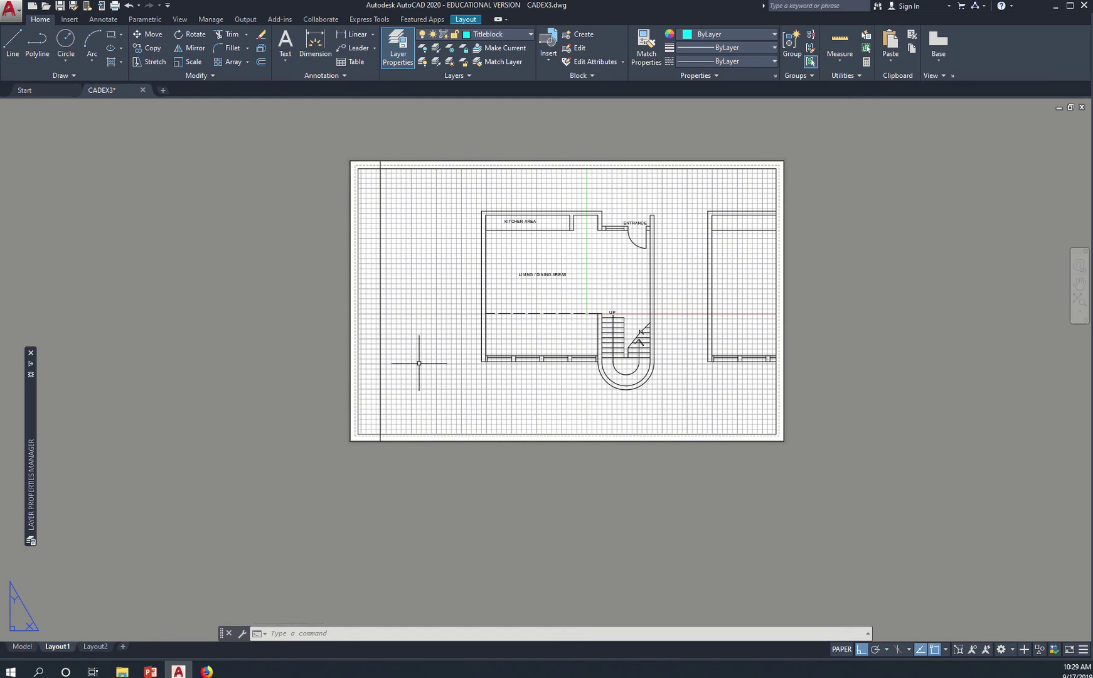
Erase the floor plan viewport border with ERASE
{"action": "type", "text": "e"}
{"action": "key", "text": "Return"}
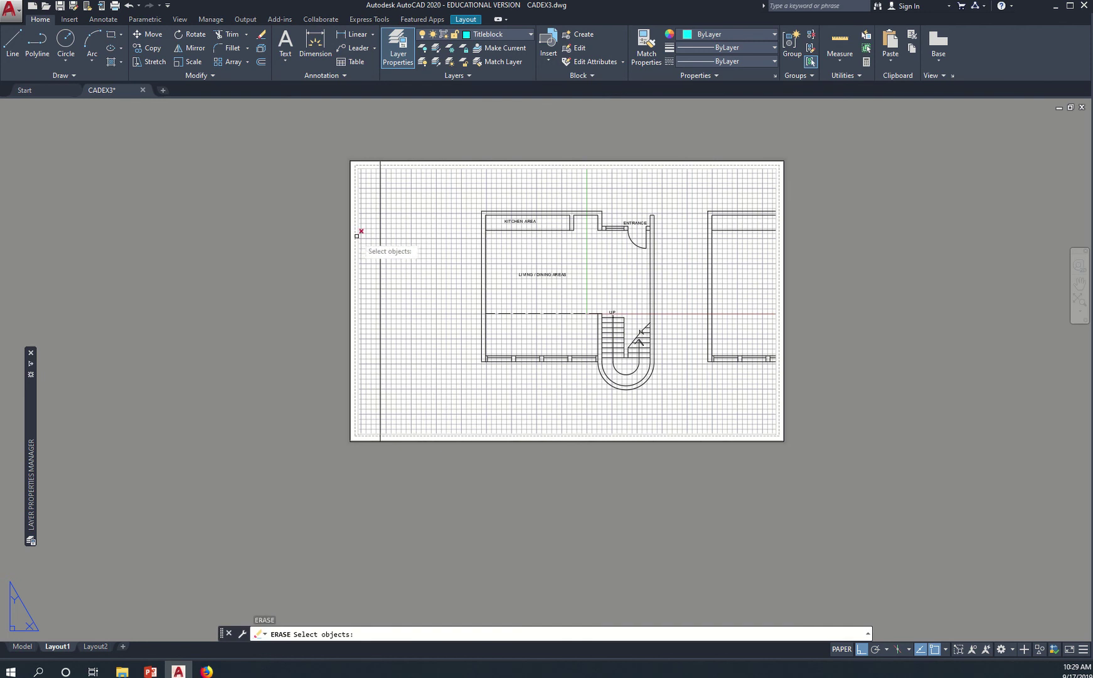
{"action": "left_click", "coordinate": [358, 243]}
{"action": "key", "text": "Return"}
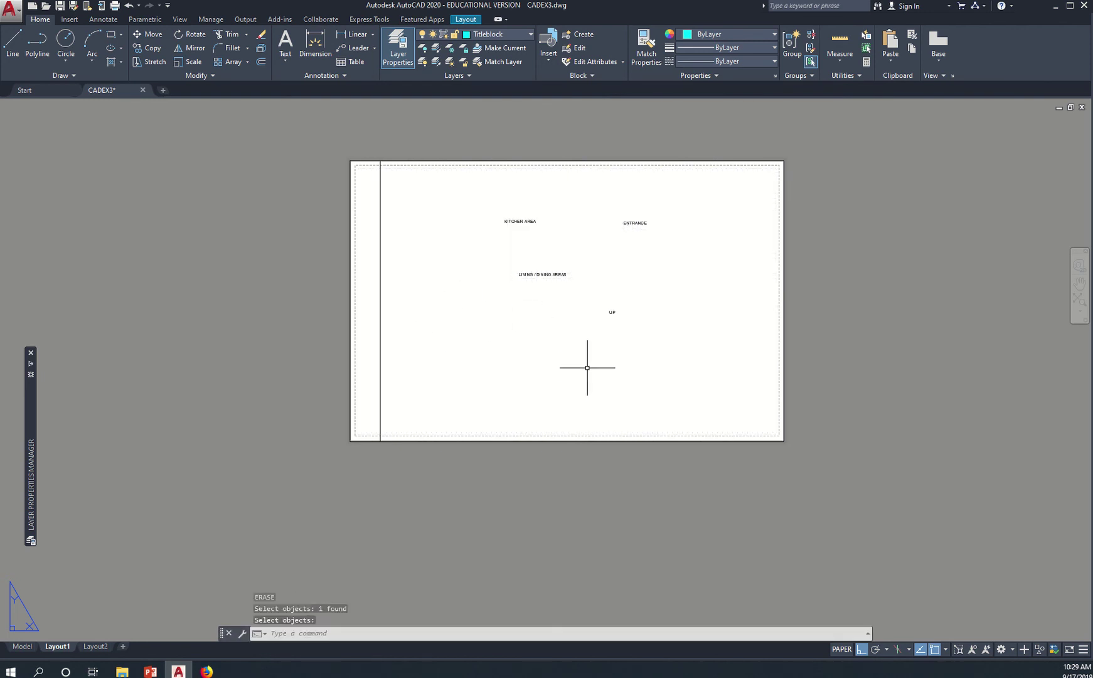
Window-select and erase the four room labels, including KITCHEN AREA and ENTRANCE
{"action": "type", "text": "e"}
{"action": "key", "text": "Return"}
{"action": "left_click", "coordinate": [477, 194]}
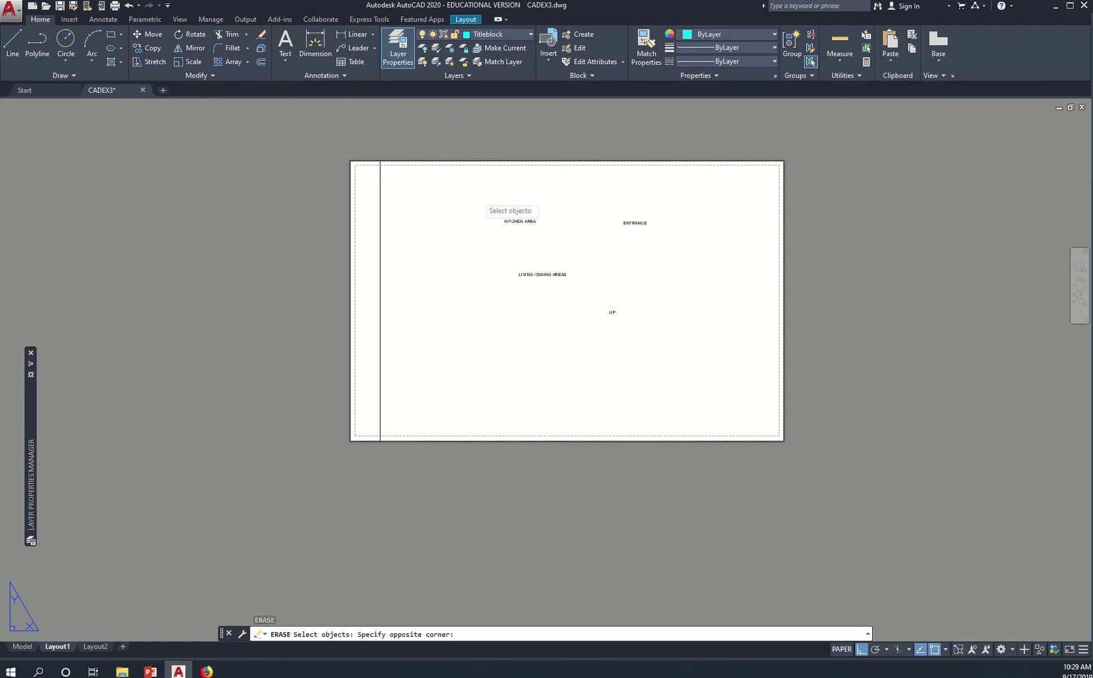
{"action": "left_click", "coordinate": [680, 349]}
{"action": "key", "text": "Return"}
{"action": "type", "text": "o"}
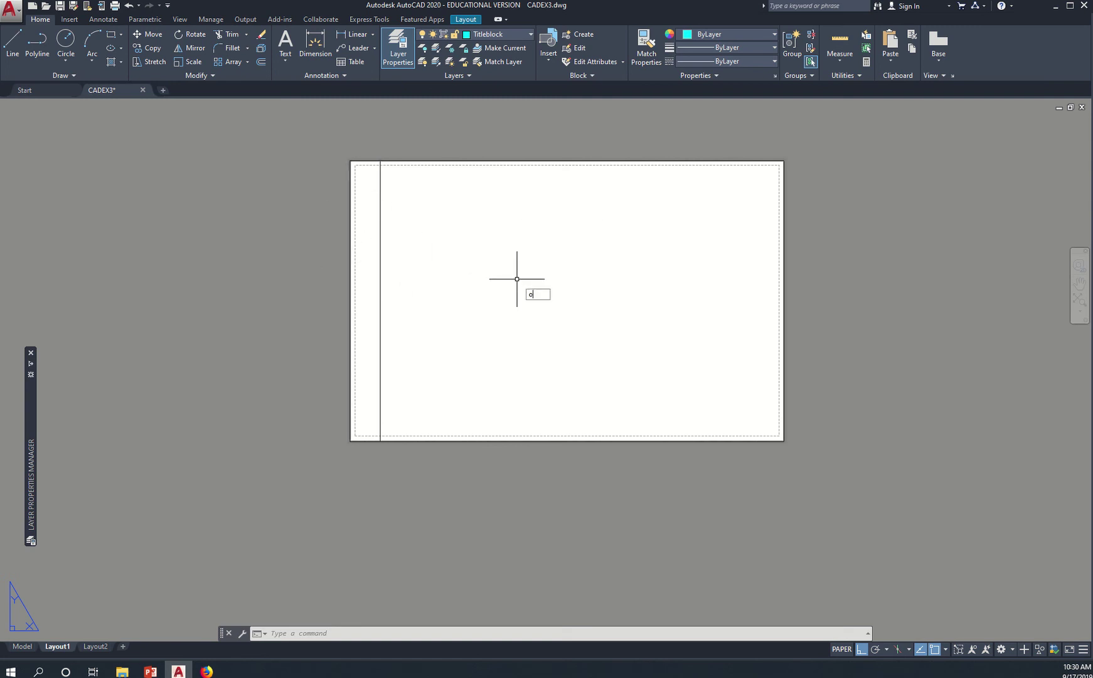
Offset the top, bottom and right paper edges 12 units inward
{"action": "key", "text": "Return"}
{"action": "type", "text": "12"}
{"action": "key", "text": "Return"}
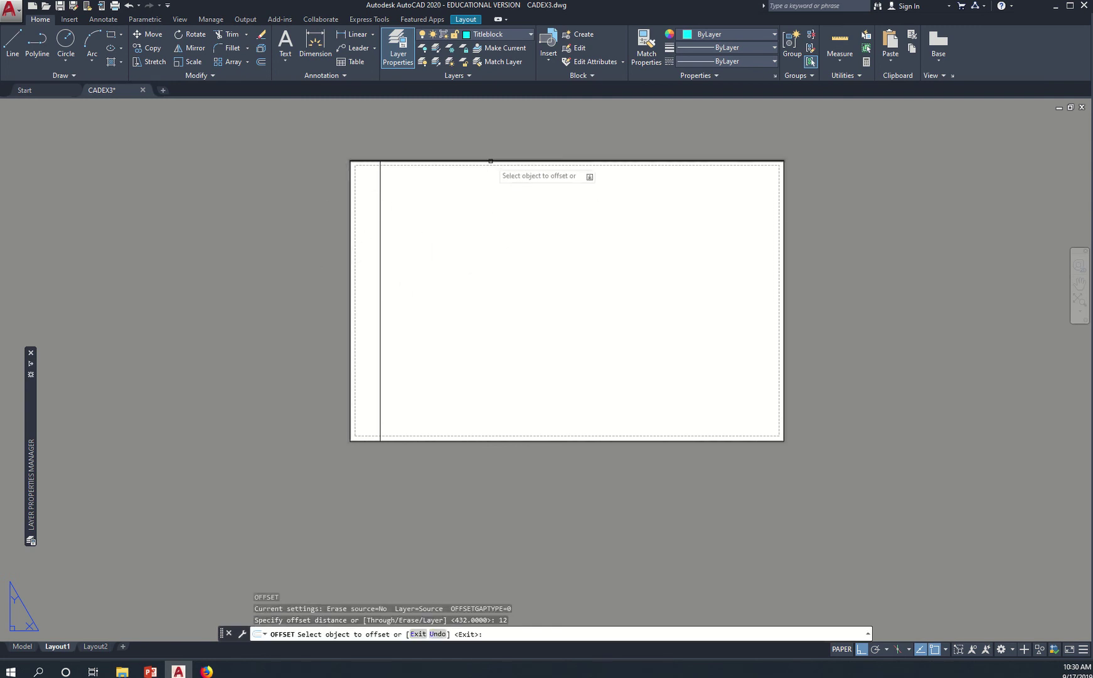
{"action": "left_click", "coordinate": [491, 161]}
{"action": "left_click", "coordinate": [484, 207]}
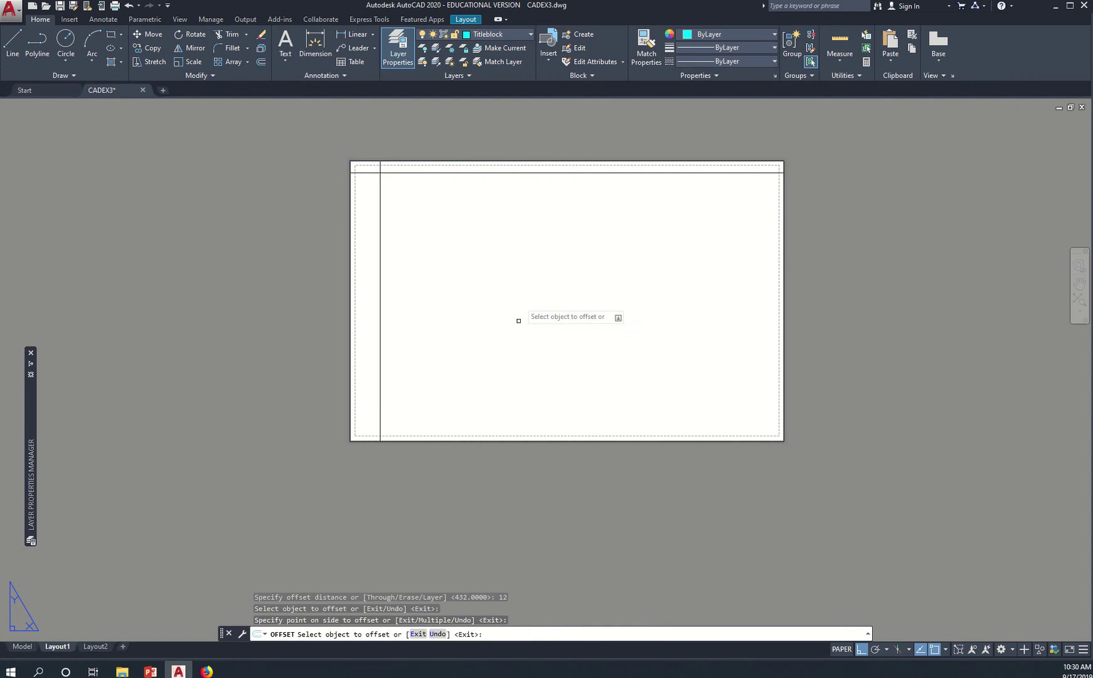
{"action": "left_click", "coordinate": [511, 439]}
{"action": "left_click", "coordinate": [509, 362]}
{"action": "left_click", "coordinate": [779, 362]}
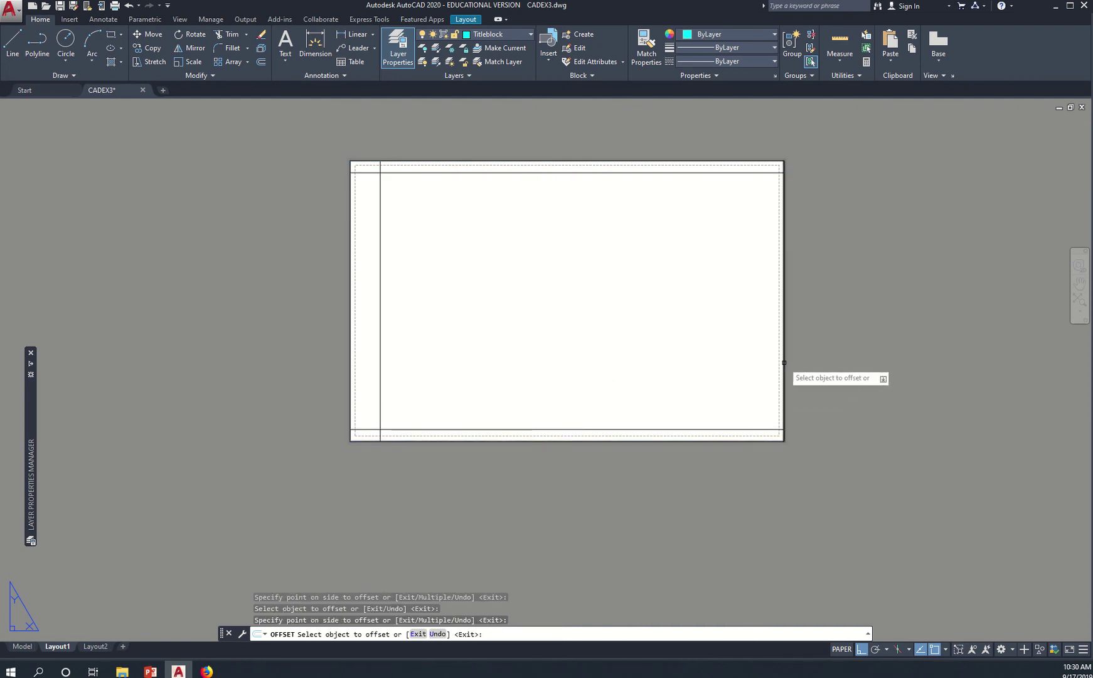
{"action": "left_click", "coordinate": [732, 360]}
{"action": "key", "text": "Escape"}
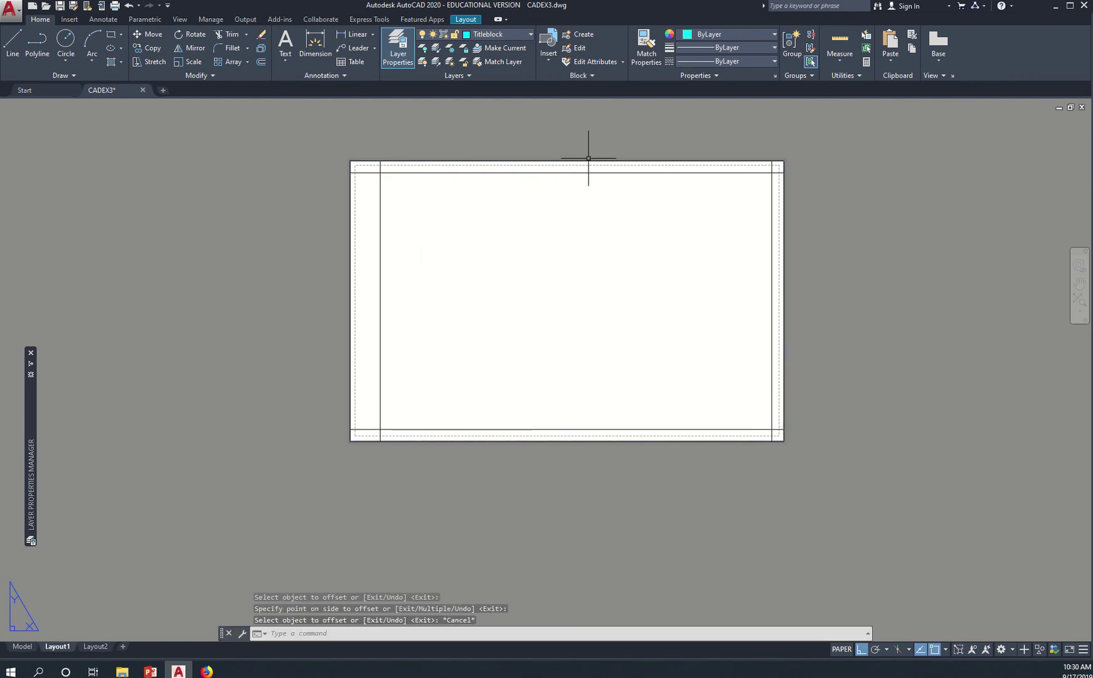
Review the title block dimensions in title_block.pdf
{"action": "key", "text": "alt+Tab"}
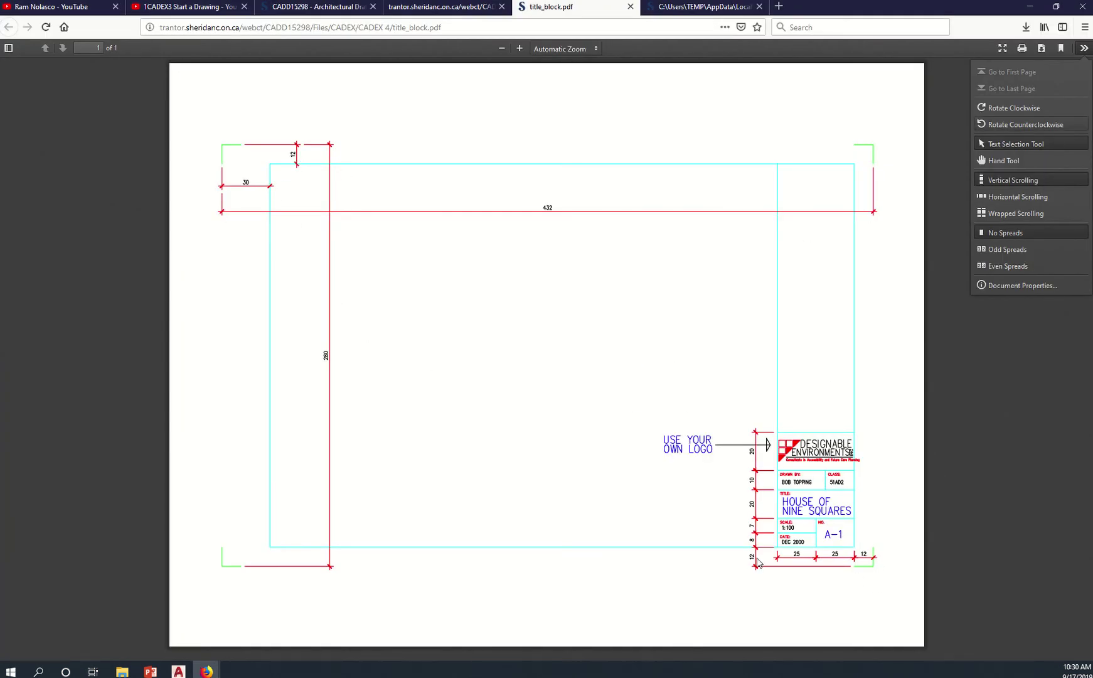
{"action": "key", "text": "alt+Tab"}
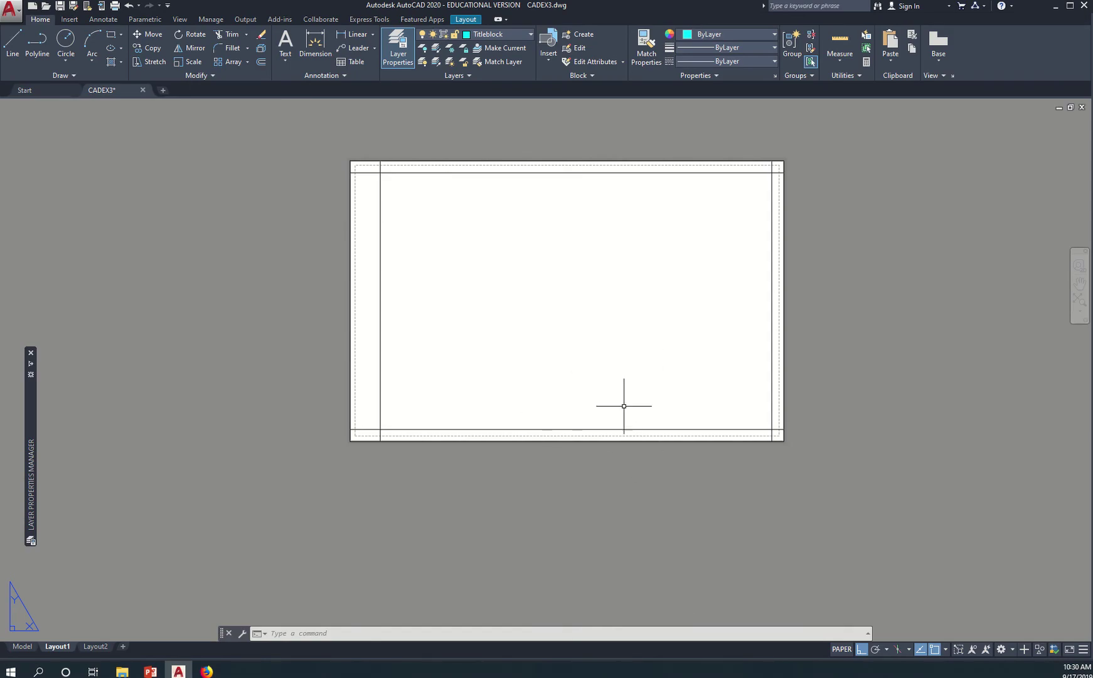
{"action": "key", "text": "alt+Tab"}
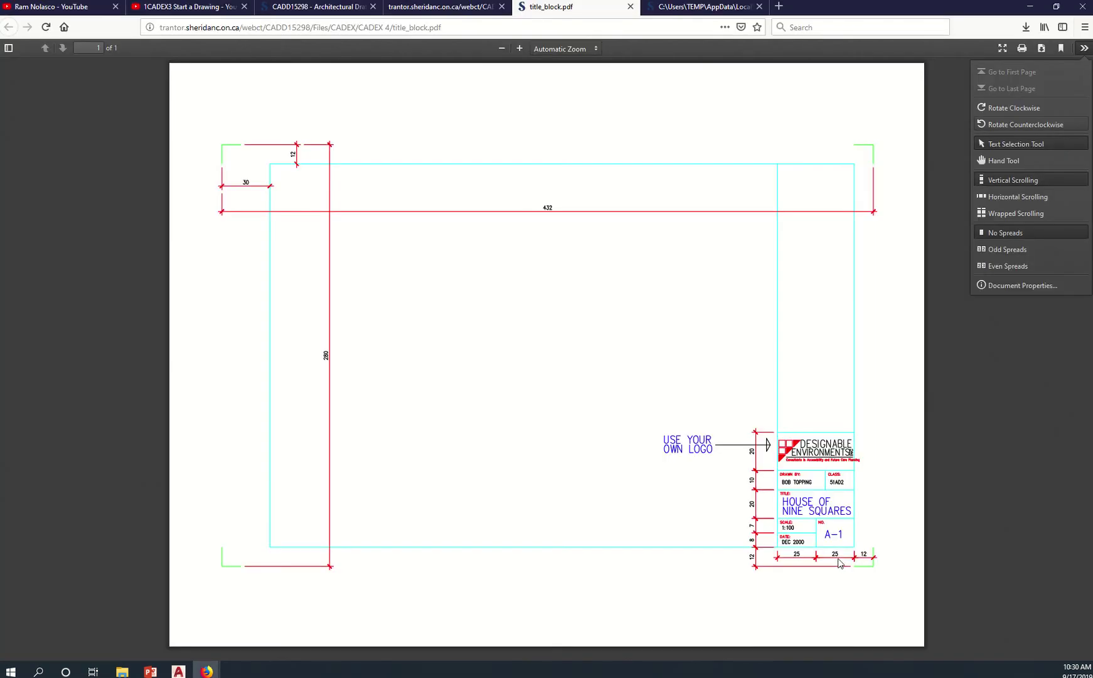
{"action": "key", "text": "alt+Tab"}
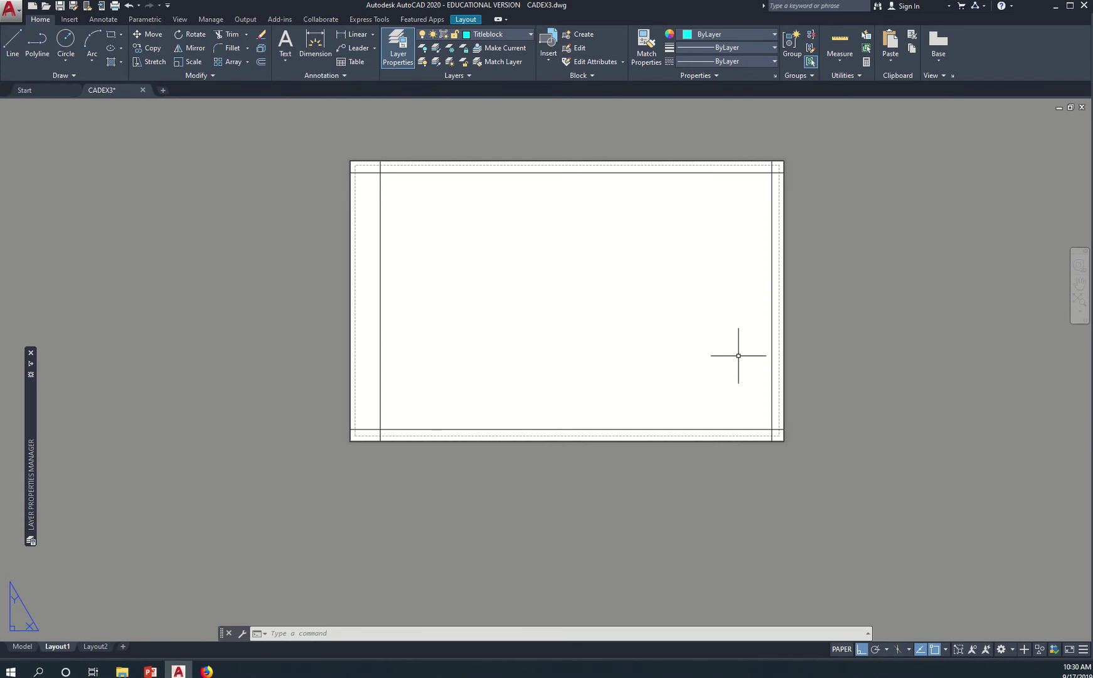
Offset the right inner border 25 units leftward twice to form the title block columns
{"action": "type", "text": "o"}
{"action": "key", "text": "Return"}
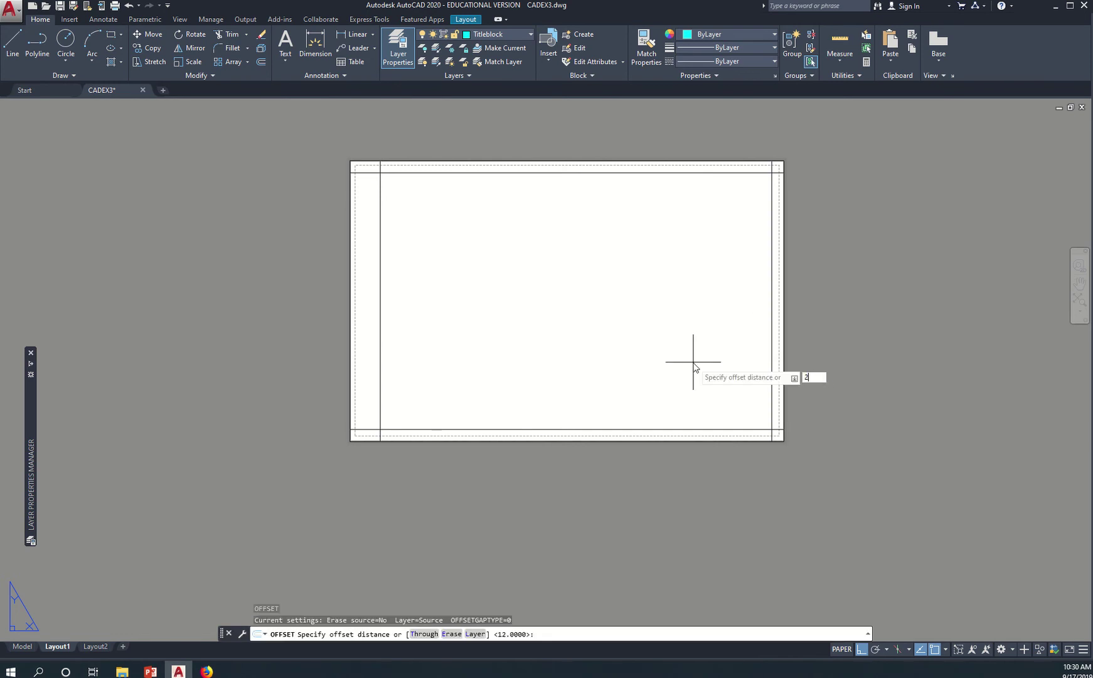
{"action": "type", "text": "5"}
{"action": "key", "text": "Return"}
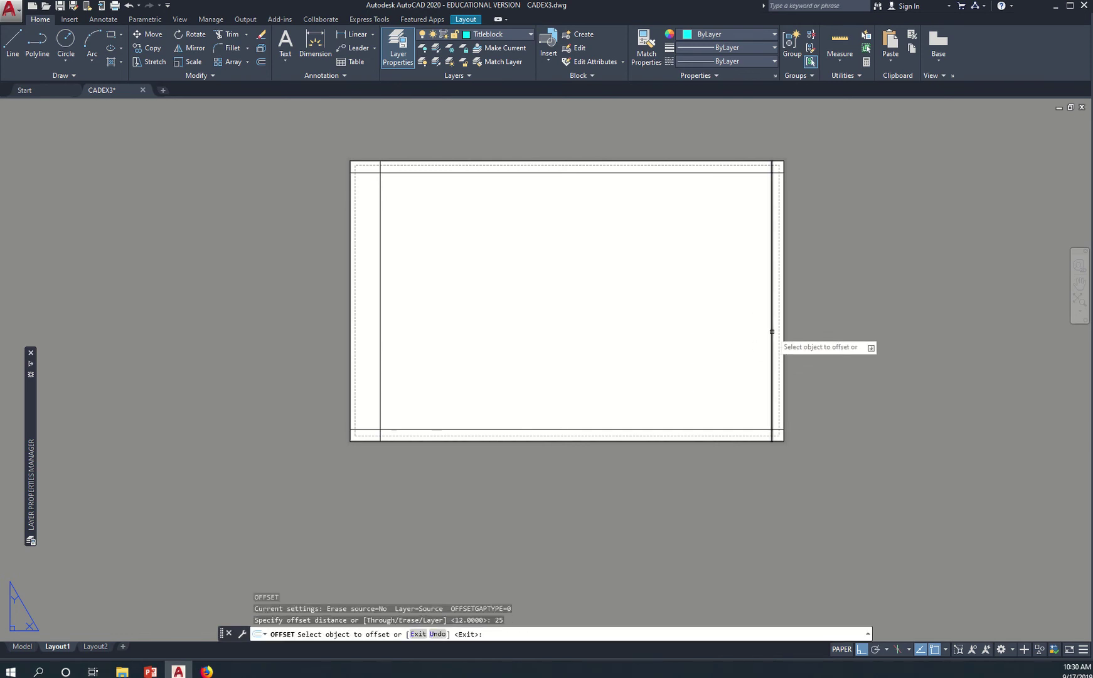
{"action": "left_click", "coordinate": [772, 331]}
{"action": "left_click", "coordinate": [728, 348]}
{"action": "left_click", "coordinate": [746, 339]}
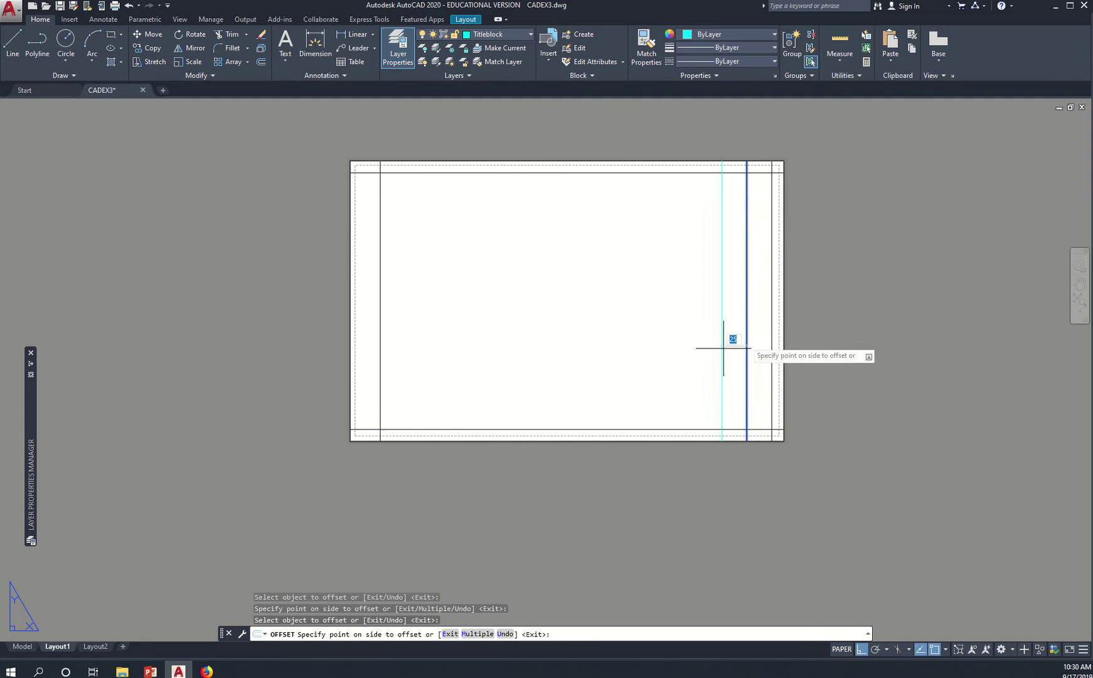
{"action": "key", "text": "Escape"}
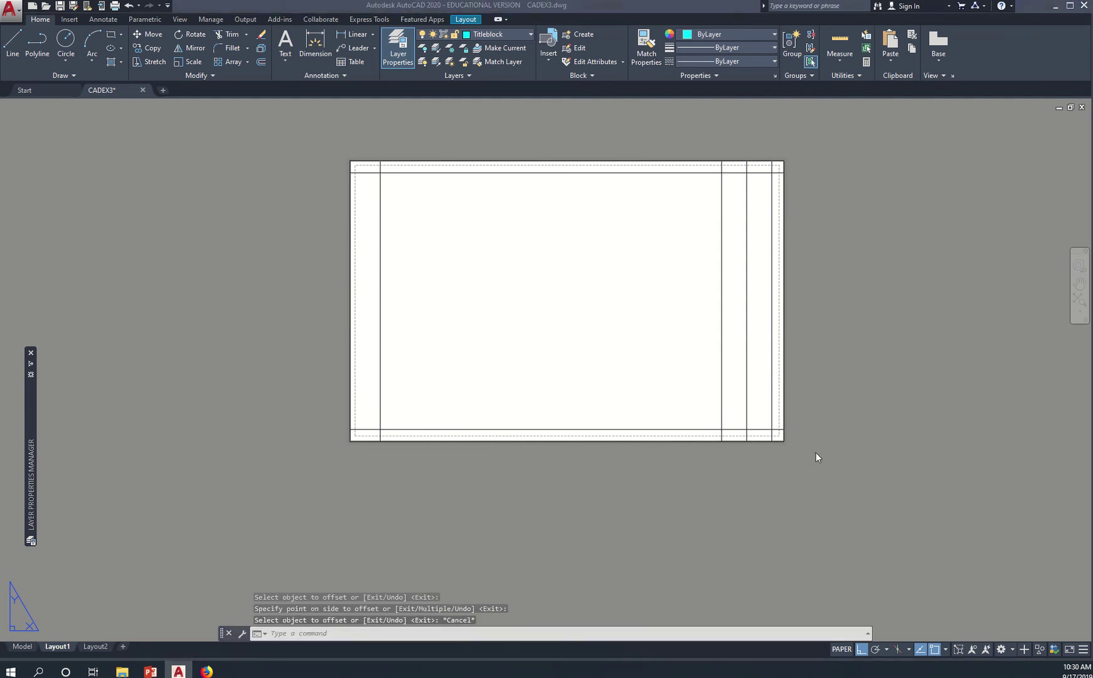
Zoom title_block.pdf to 180% to read the title block details
{"action": "key", "text": "alt+Tab"}
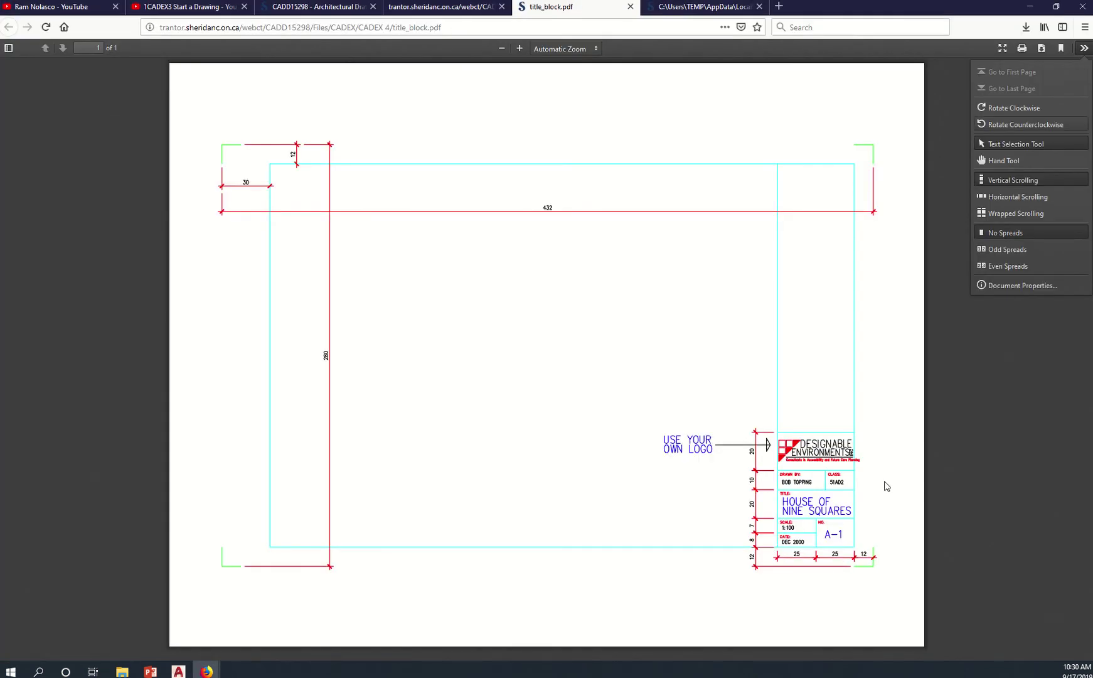
{"action": "left_click", "coordinate": [524, 50]}
{"action": "left_click", "coordinate": [525, 49]}
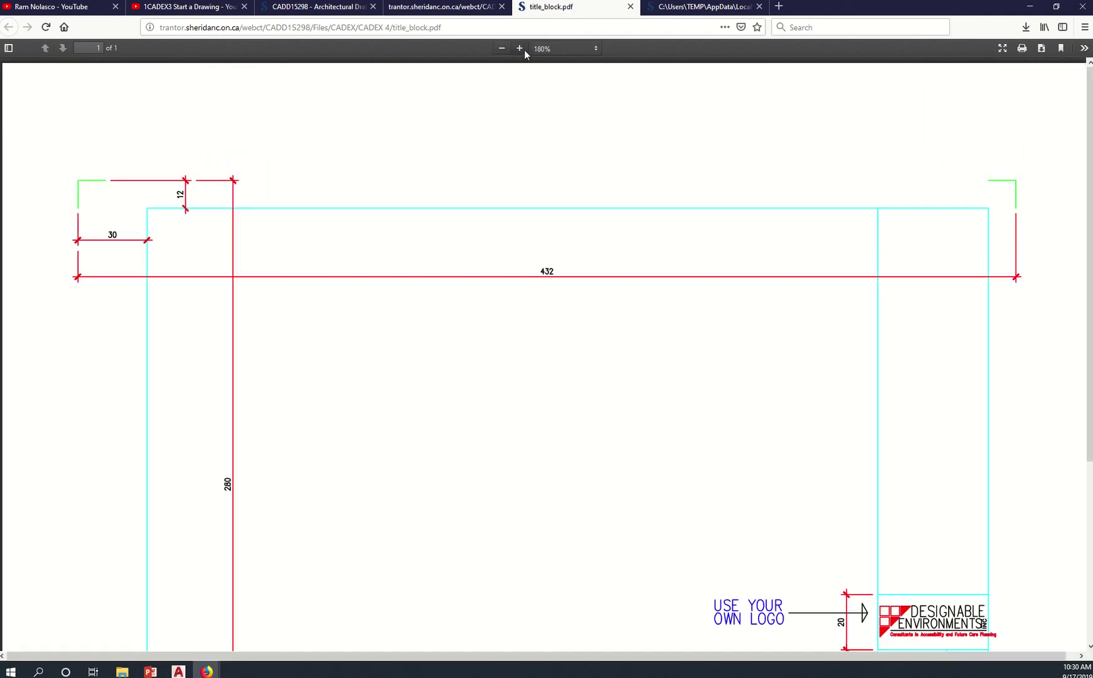
{"action": "middle_click", "coordinate": [827, 448]}
{"action": "scroll", "coordinate": [719, 470], "scroll_direction": "down", "scroll_amount": 5}
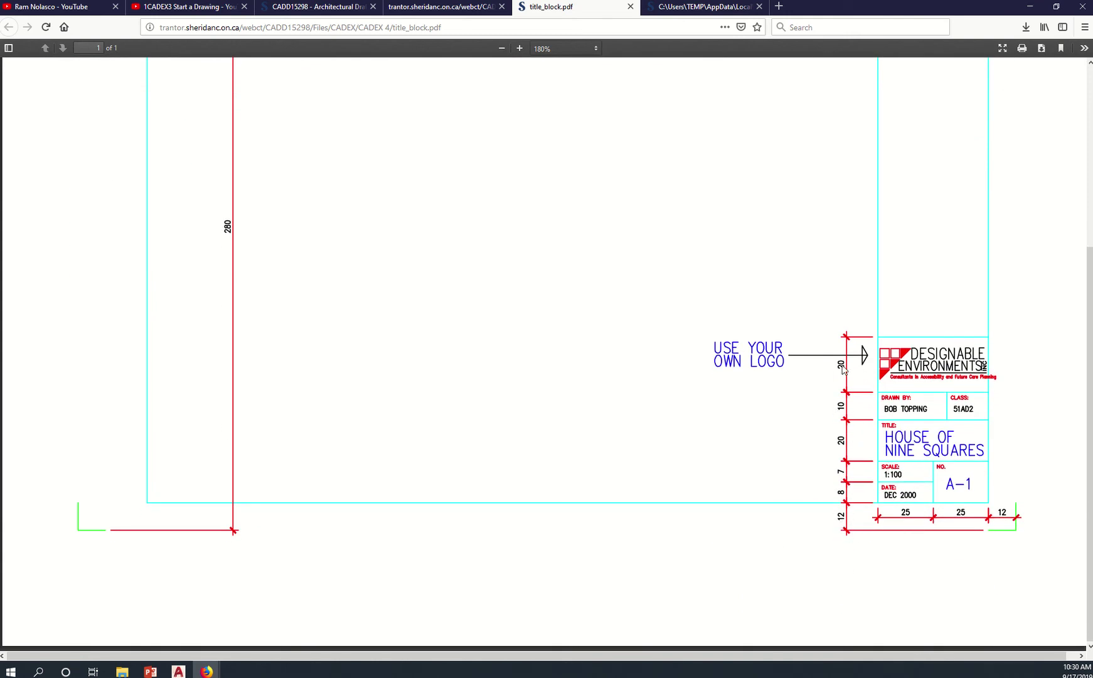
{"action": "key", "text": "alt+Tab"}
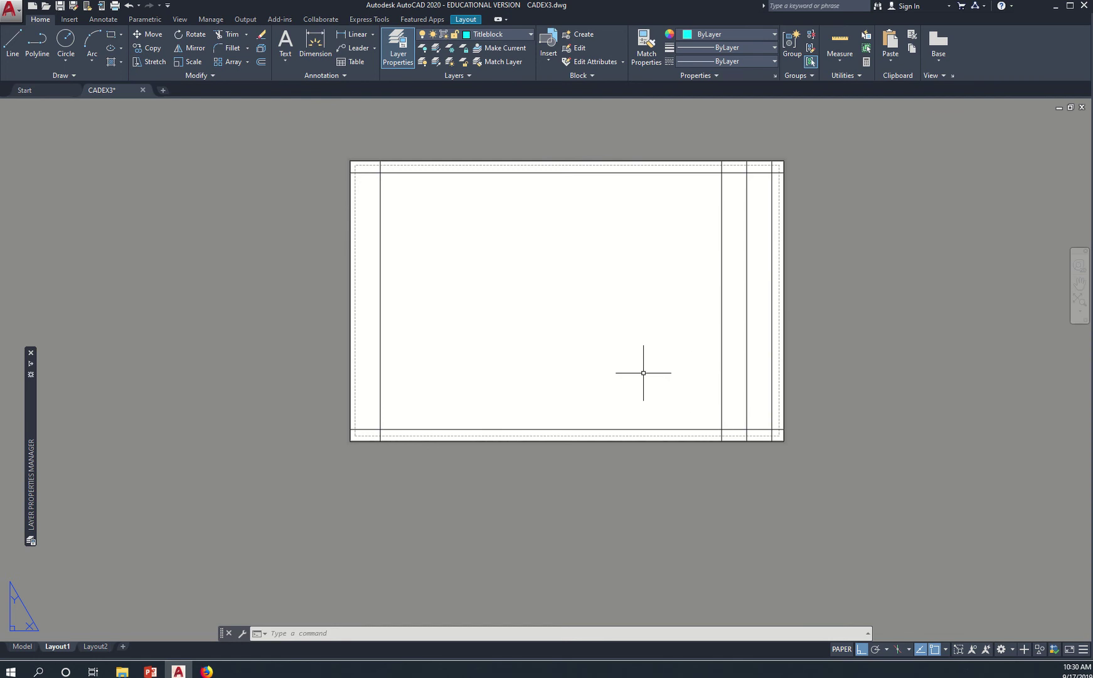
Offset a horizontal title-block line 7 units upward, after first trying 8
{"action": "type", "text": "o"}
{"action": "key", "text": "Return"}
{"action": "type", "text": "8"}
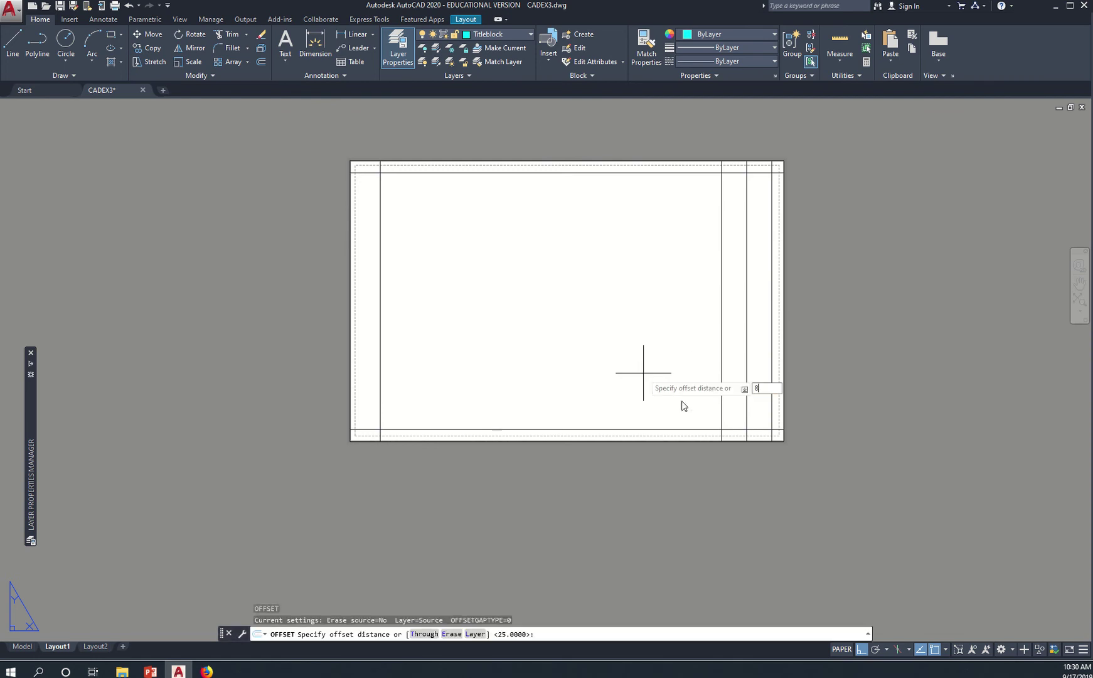
{"action": "key", "text": "Return"}
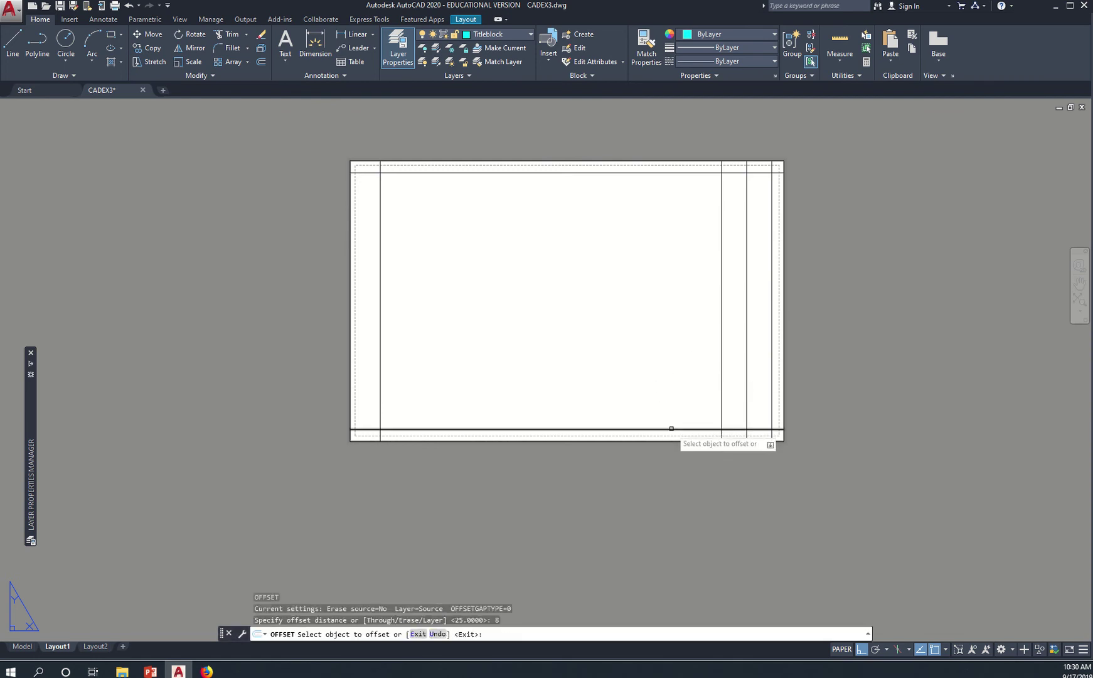
{"action": "key", "text": "Return"}
{"action": "key", "text": "Return"}
{"action": "scroll", "coordinate": [688, 433], "scroll_direction": "up", "scroll_amount": 5}
{"action": "type", "text": "7"}
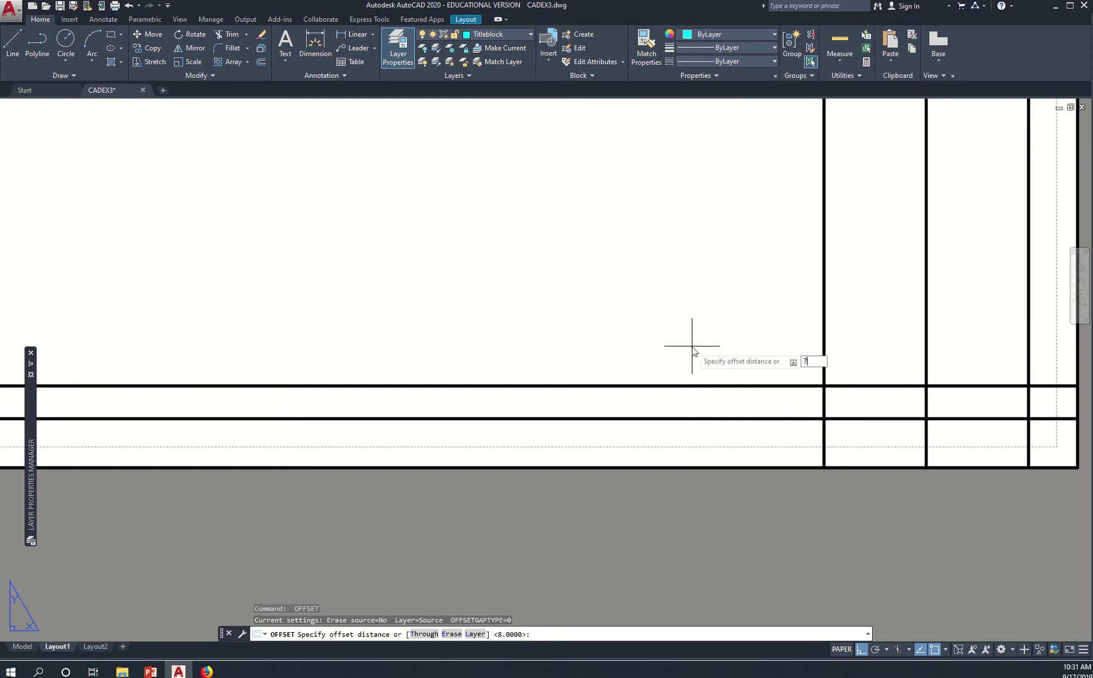
{"action": "key", "text": "Return"}
{"action": "left_click", "coordinate": [704, 385]}
{"action": "left_click", "coordinate": [706, 350]}
{"action": "key", "text": "Return"}
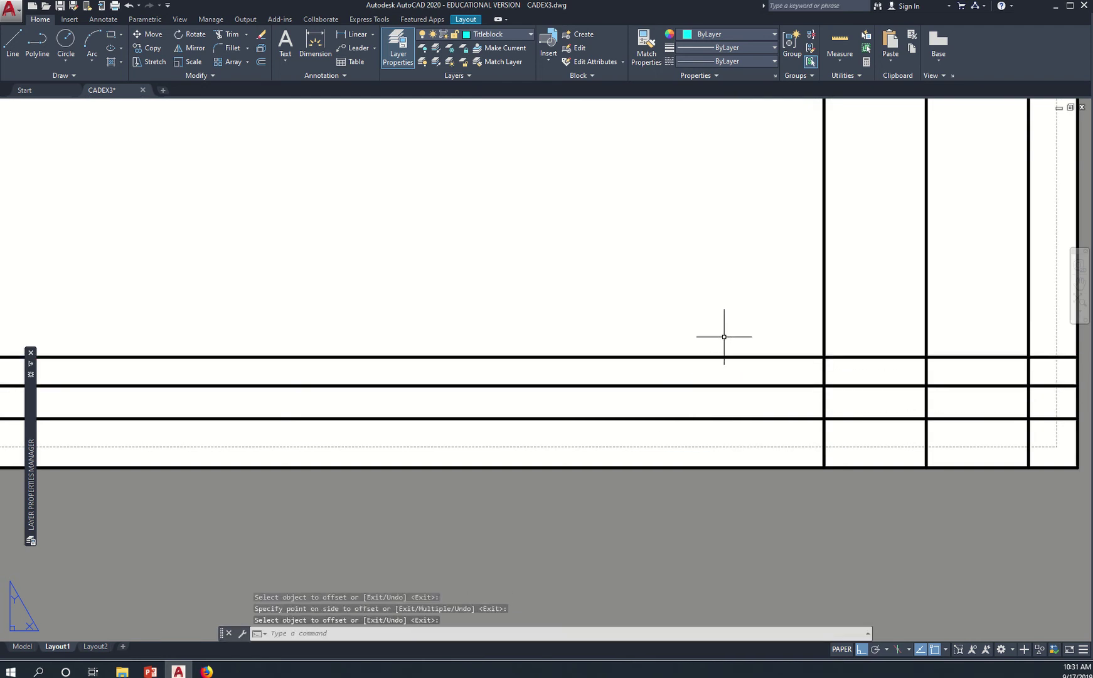
Offset the upper title-block line 10 units upward and compare with the reference PDF
{"action": "key", "text": "Return"}
{"action": "type", "text": "10"}
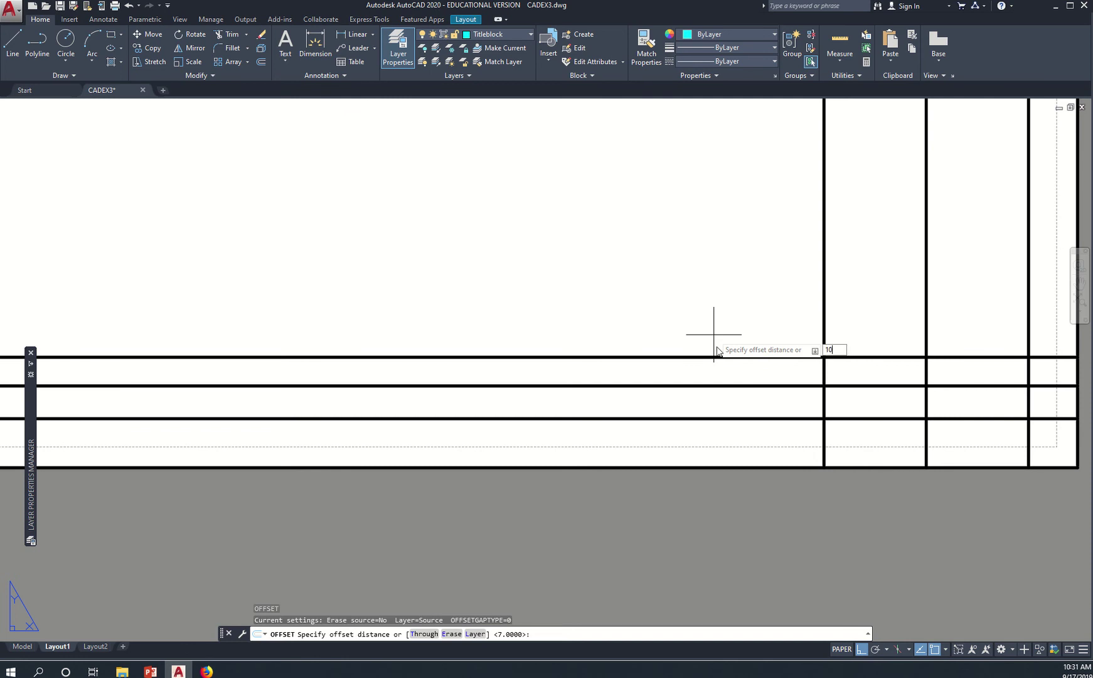
{"action": "key", "text": "Return"}
{"action": "left_click", "coordinate": [719, 357]}
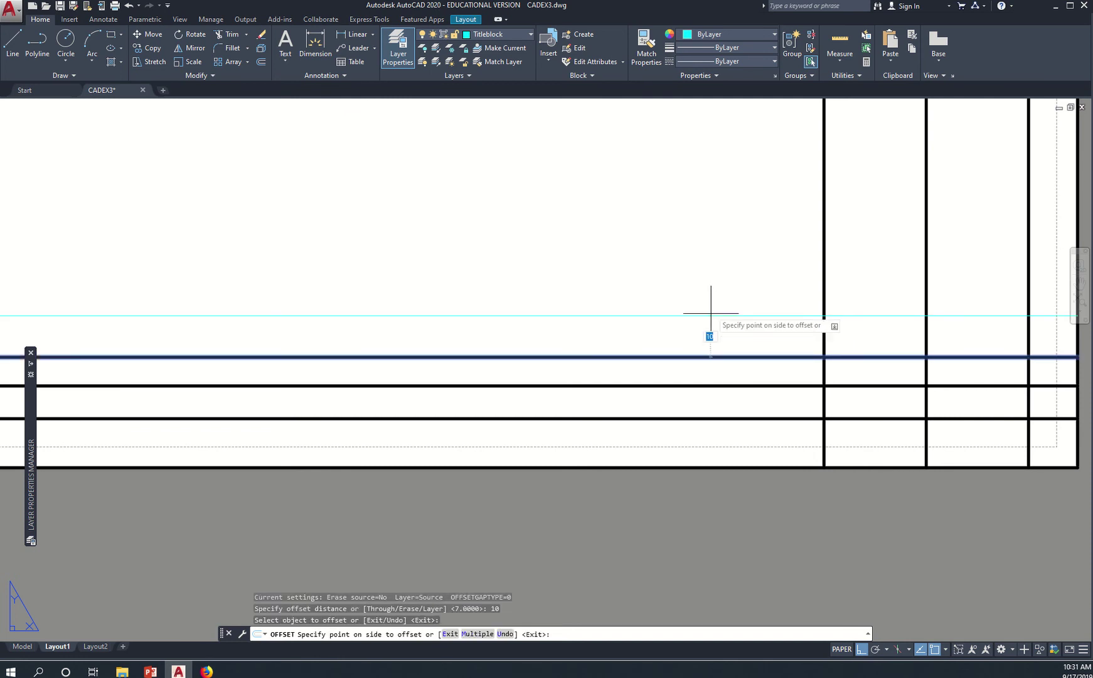
{"action": "left_click", "coordinate": [719, 333]}
{"action": "key", "text": "alt+Tab"}
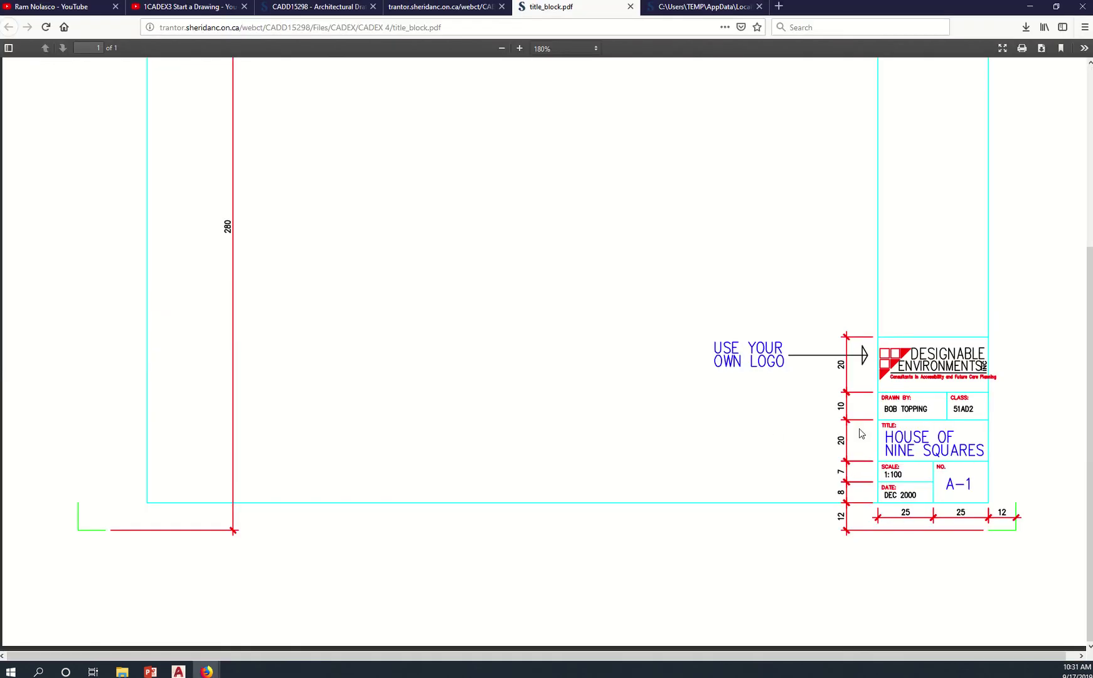
{"action": "key", "text": "alt+Tab"}
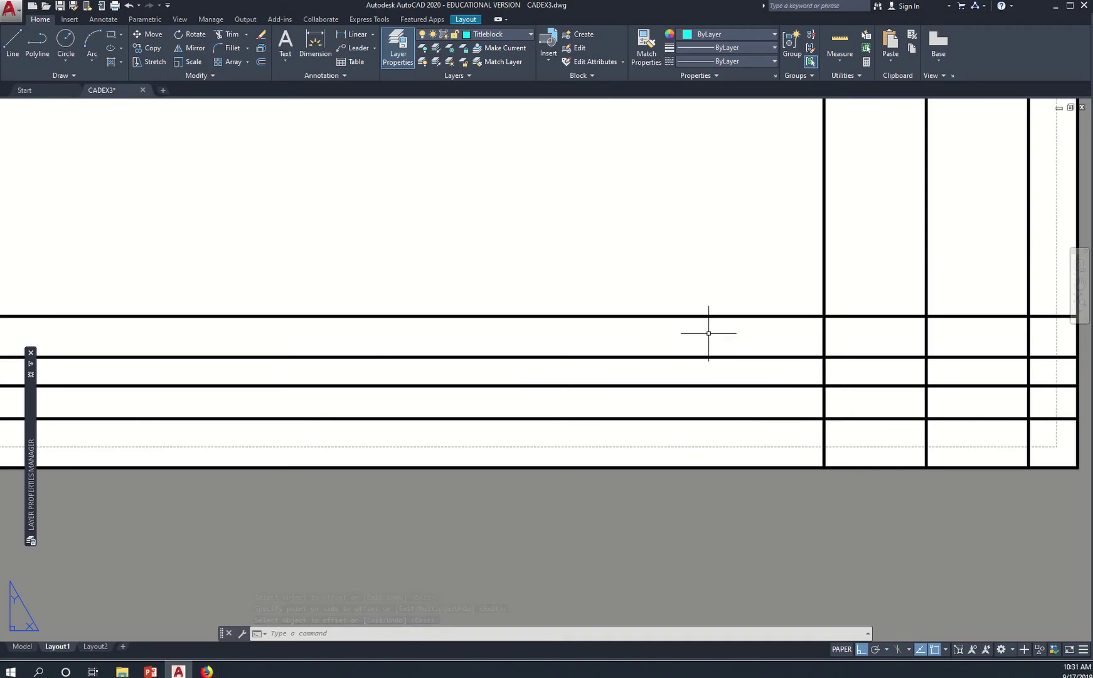
Erase the misplaced horizontal line and offset the line 20 units upward instead
{"action": "type", "text": "e"}
{"action": "key", "text": "Return"}
{"action": "left_click", "coordinate": [710, 316]}
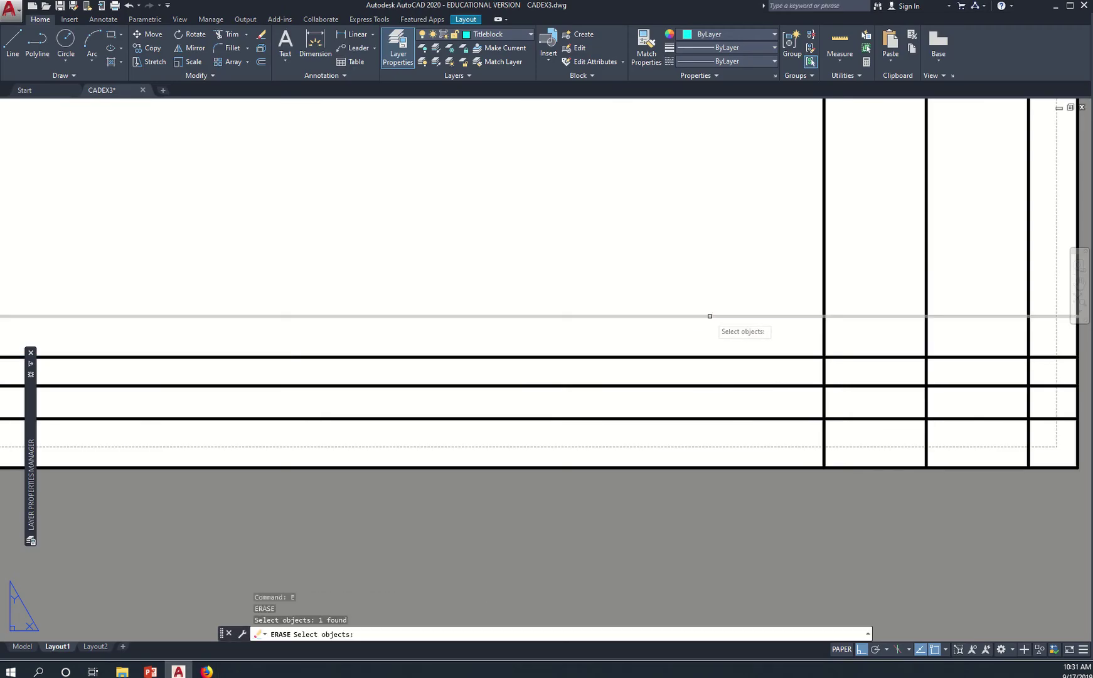
{"action": "key", "text": "Return"}
{"action": "type", "text": "o"}
{"action": "key", "text": "Return"}
{"action": "type", "text": "20"}
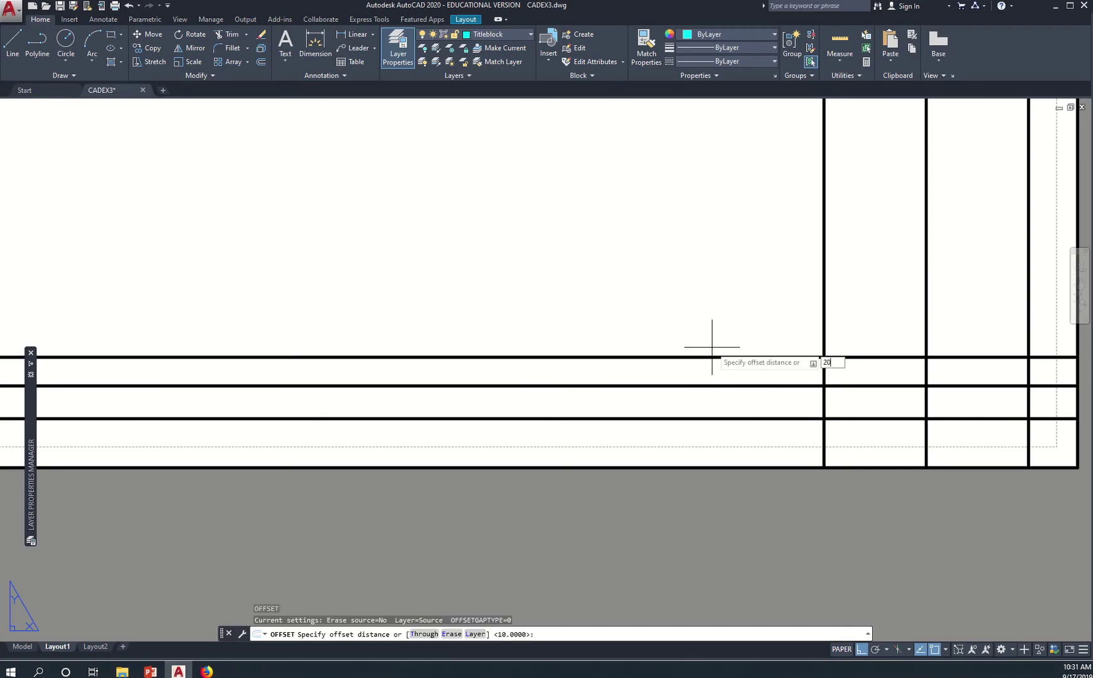
{"action": "key", "text": "Return"}
{"action": "left_click", "coordinate": [712, 357]}
{"action": "left_click", "coordinate": [715, 327]}
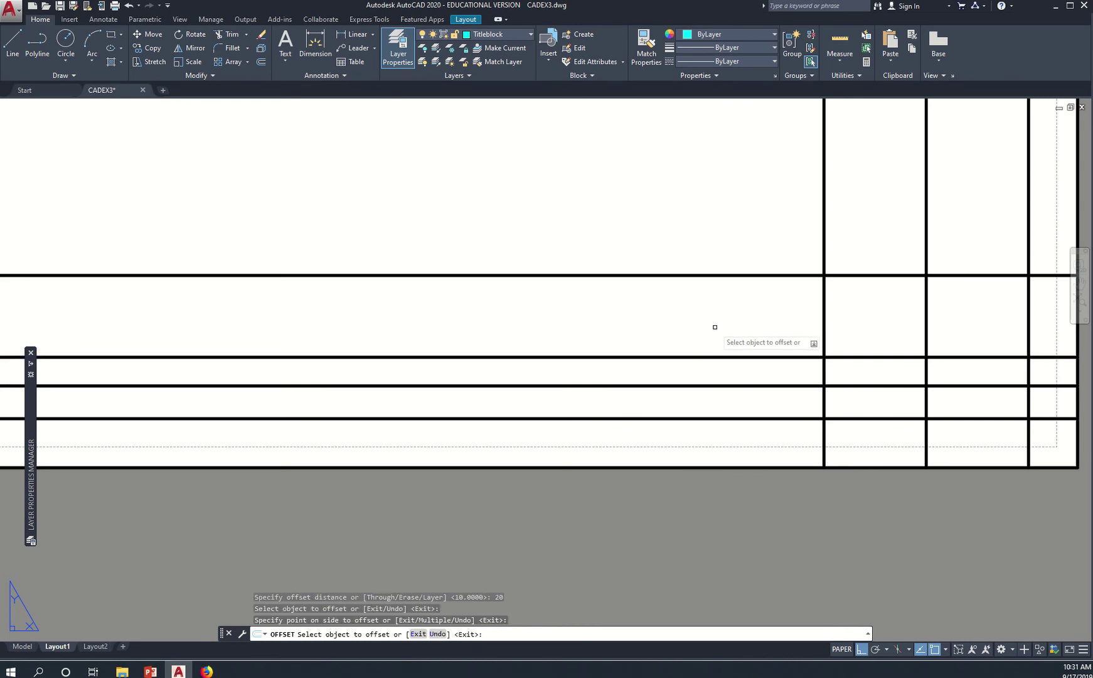
{"action": "key", "text": "Return"}
Offset the bottom border line up 10 units, then add another line 20 units above it
{"action": "key", "text": "Return"}
{"action": "type", "text": "0"}
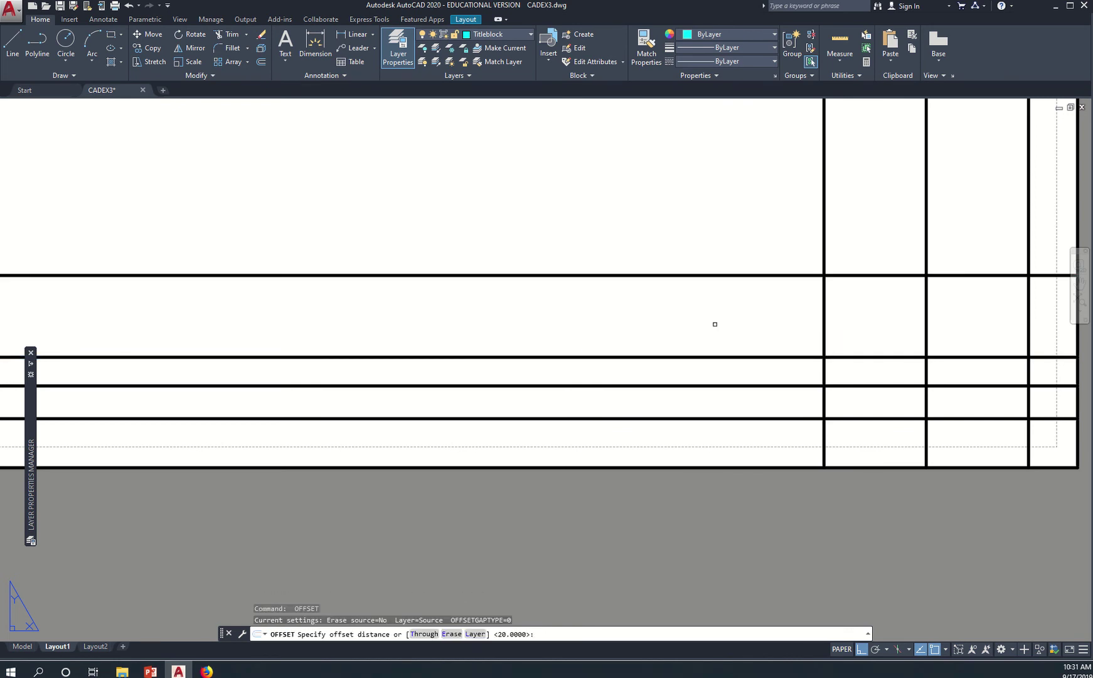
{"action": "key", "text": "Return"}
{"action": "left_click", "coordinate": [721, 275]}
{"action": "key", "text": "Return"}
{"action": "key", "text": "Return"}
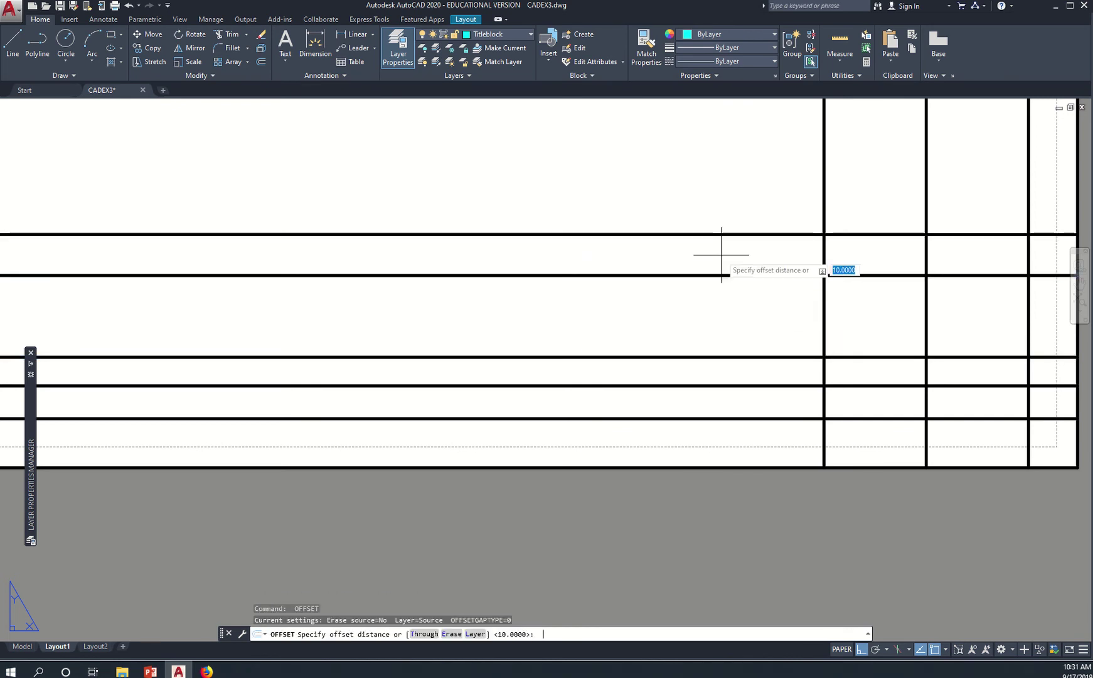
{"action": "type", "text": "20"}
{"action": "key", "text": "Return"}
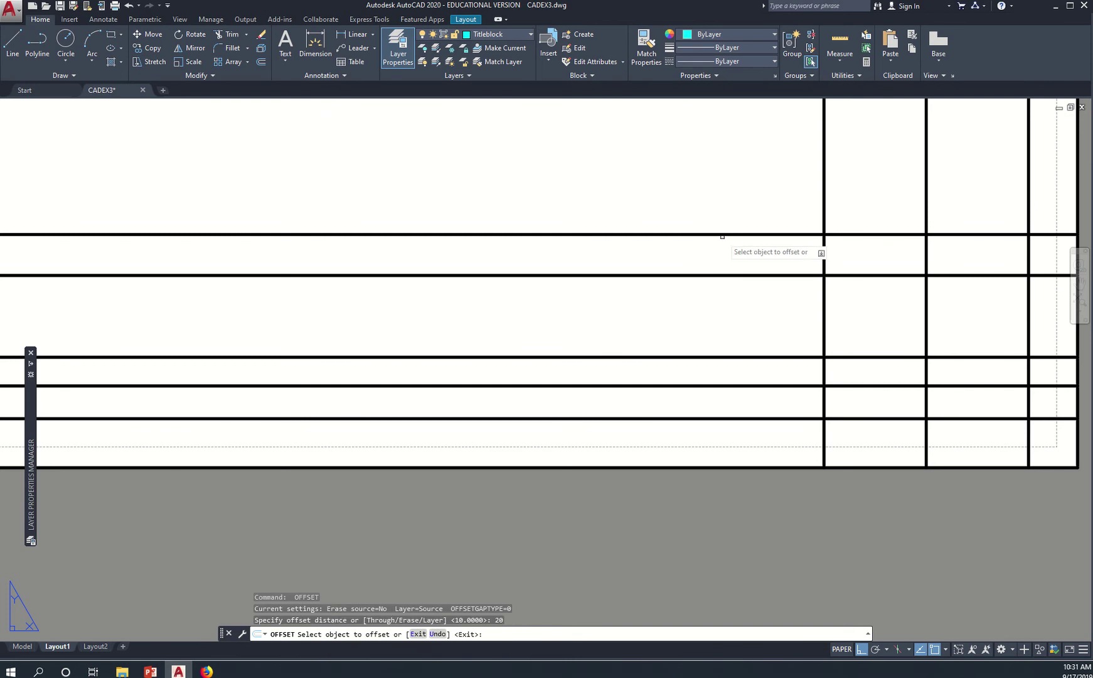
{"action": "left_click", "coordinate": [709, 234]}
{"action": "left_click", "coordinate": [705, 178]}
{"action": "key", "text": "Escape"}
{"action": "scroll", "coordinate": [752, 388], "scroll_direction": "down", "scroll_amount": 2}
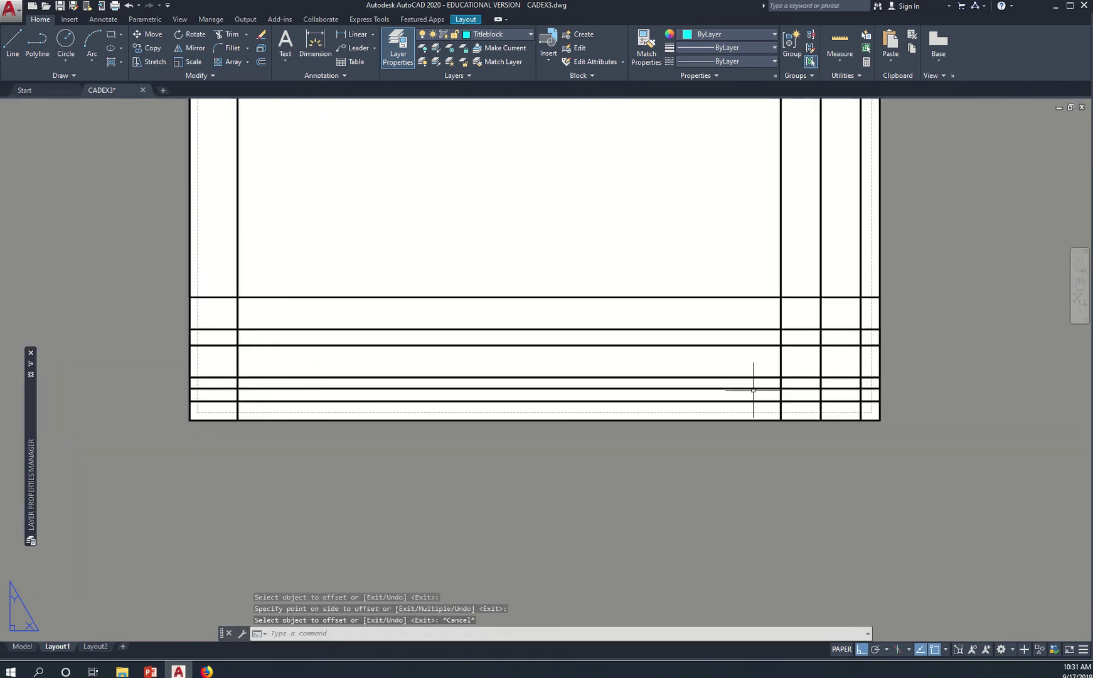
{"action": "middle_click_drag", "start_coordinate": [812, 370], "coordinate": [654, 371]}
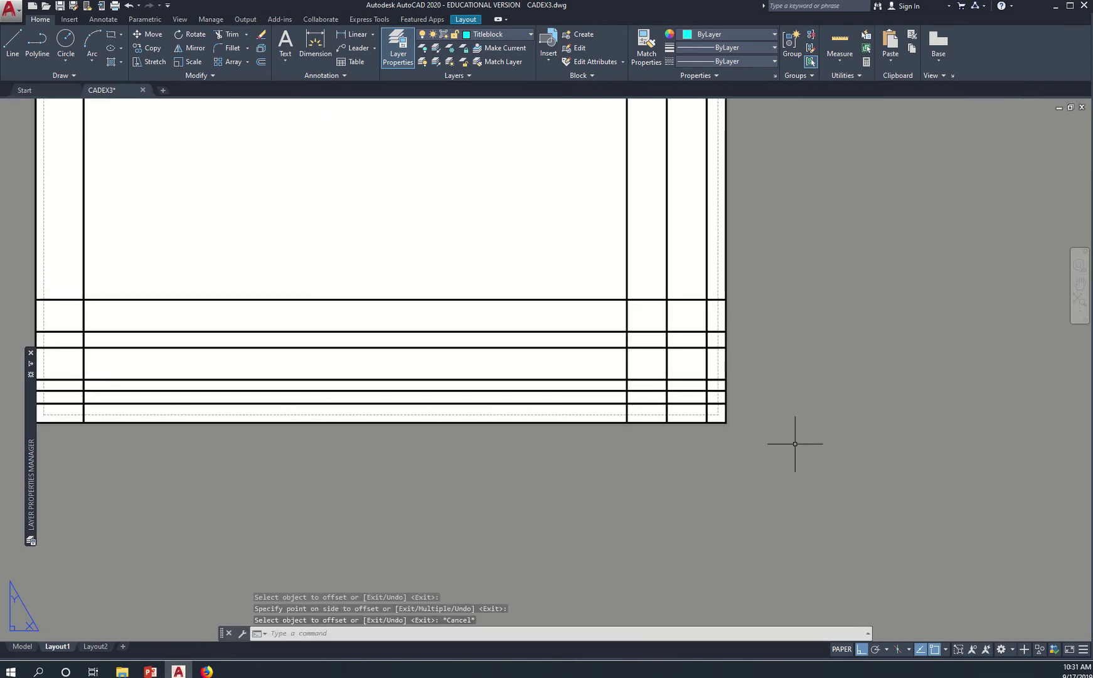
Trim the title-block row and column lines back out of the central drawing area
{"action": "type", "text": "tr"}
{"action": "key", "text": "Return"}
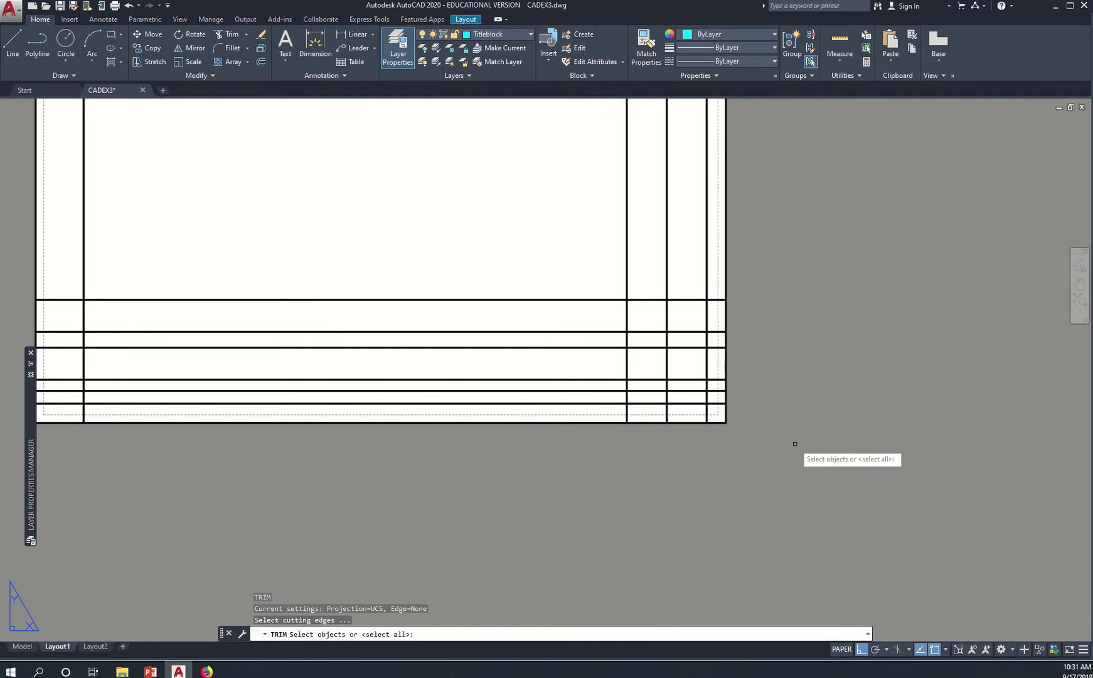
{"action": "key", "text": "Return"}
{"action": "left_click", "coordinate": [576, 400]}
{"action": "left_click", "coordinate": [597, 292]}
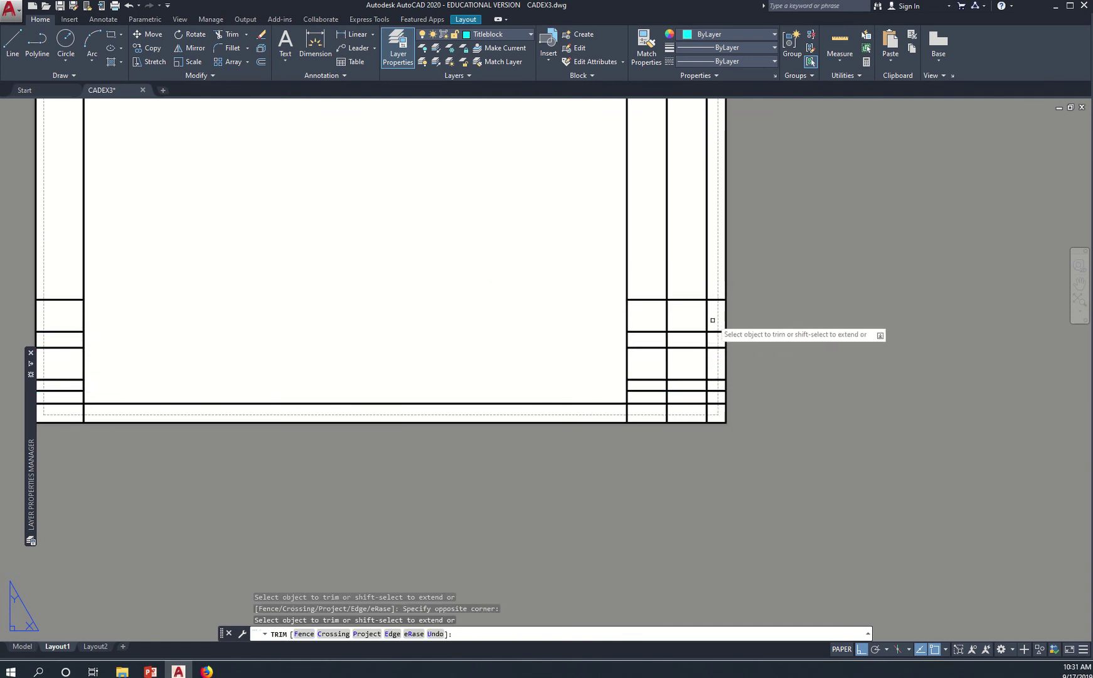
{"action": "scroll", "coordinate": [745, 440], "scroll_direction": "down", "scroll_amount": 3}
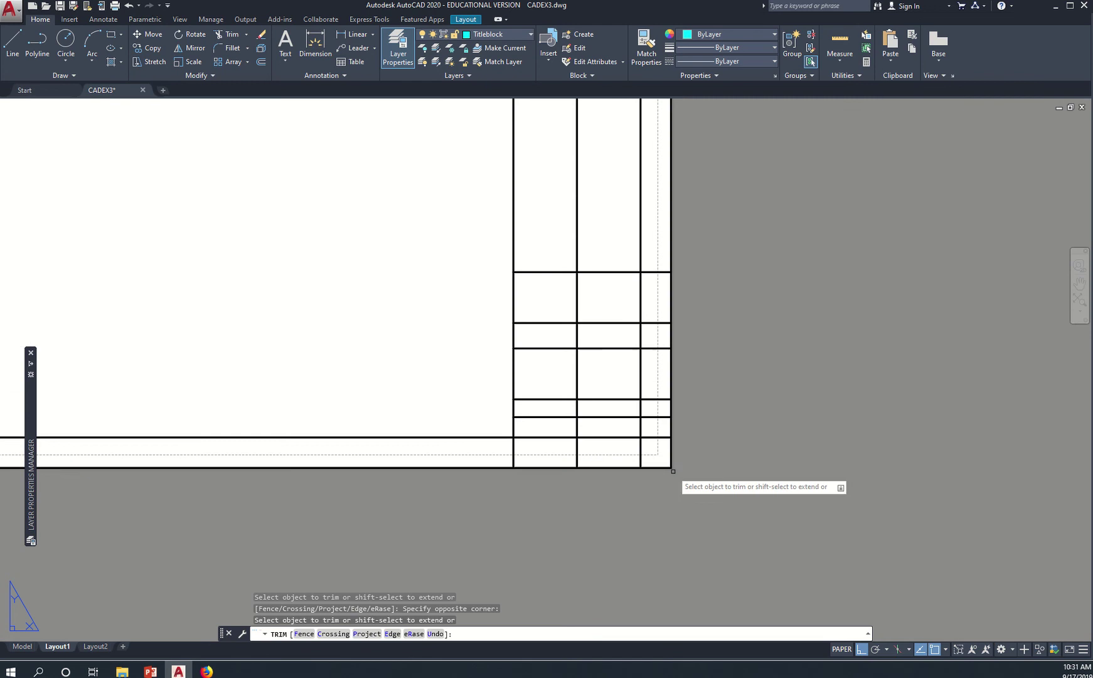
{"action": "scroll", "coordinate": [670, 468], "scroll_direction": "up", "scroll_amount": 5}
{"action": "left_click", "coordinate": [661, 459]}
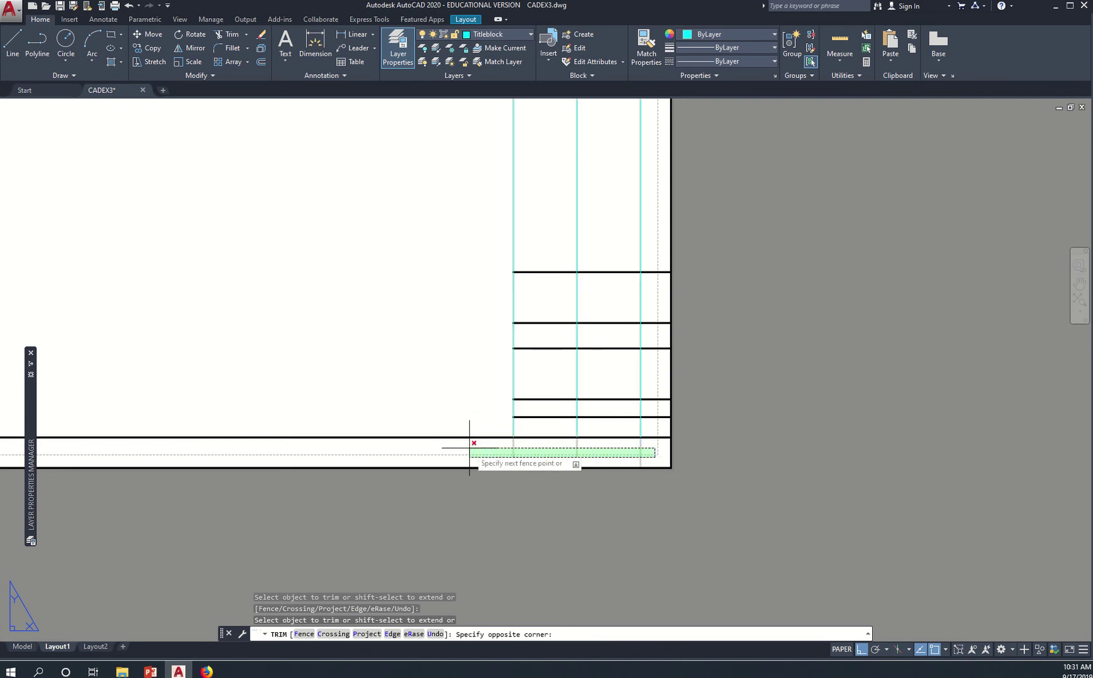
{"action": "left_click", "coordinate": [471, 443]}
{"action": "left_click", "coordinate": [658, 449]}
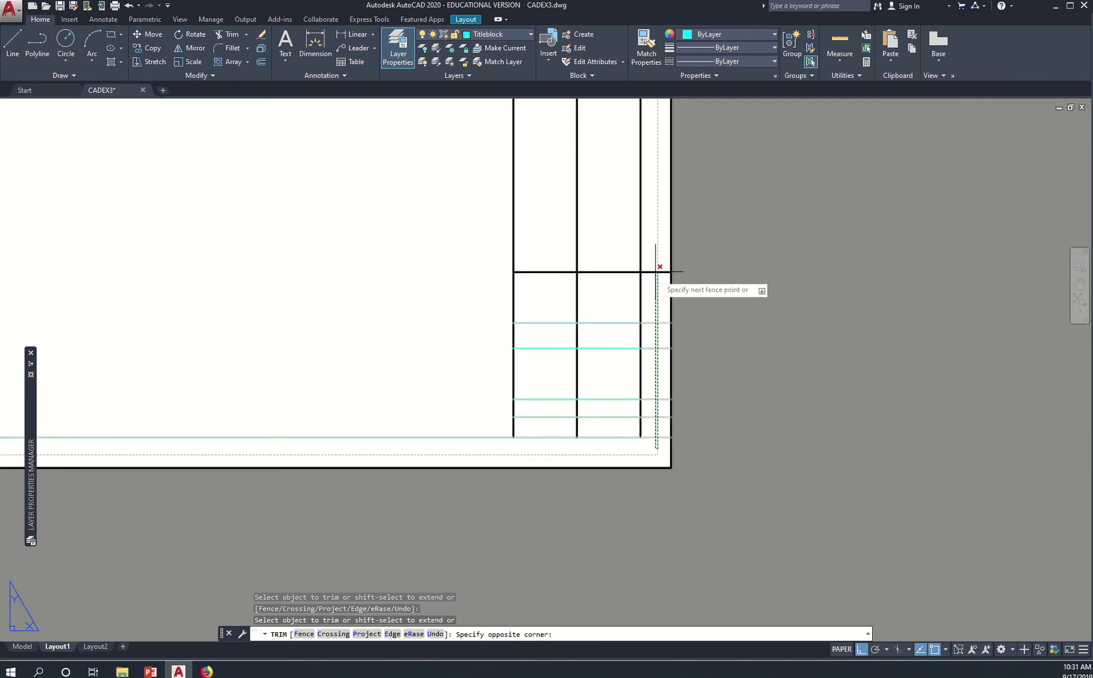
{"action": "left_click", "coordinate": [655, 250]}
{"action": "left_click", "coordinate": [601, 235]}
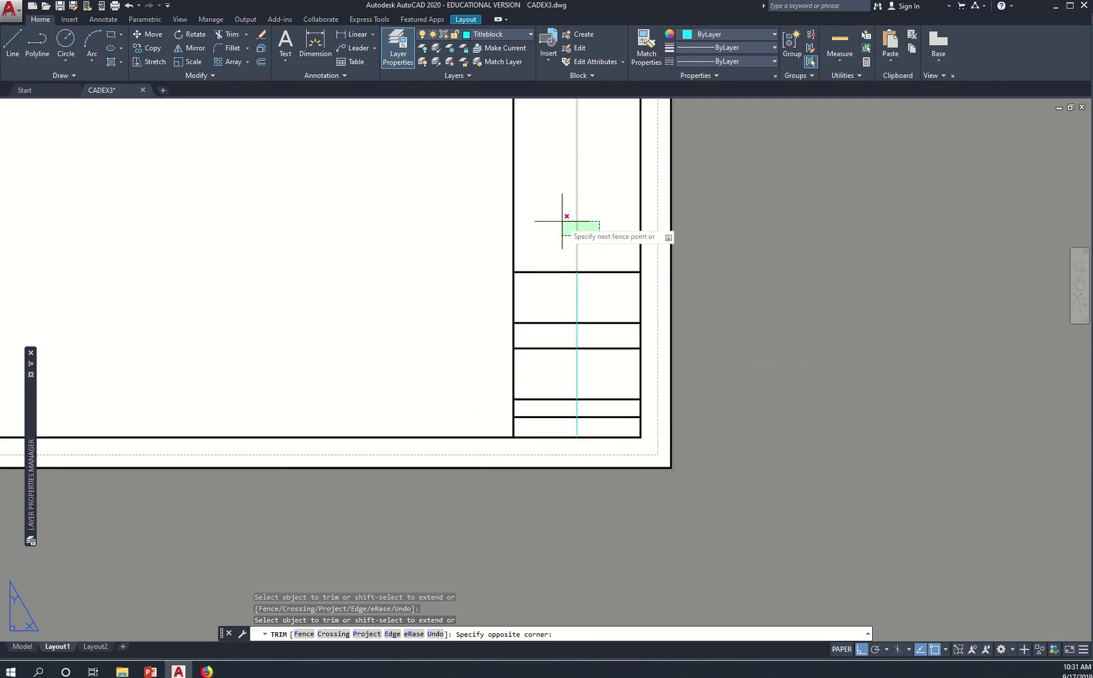
{"action": "left_click", "coordinate": [564, 215]}
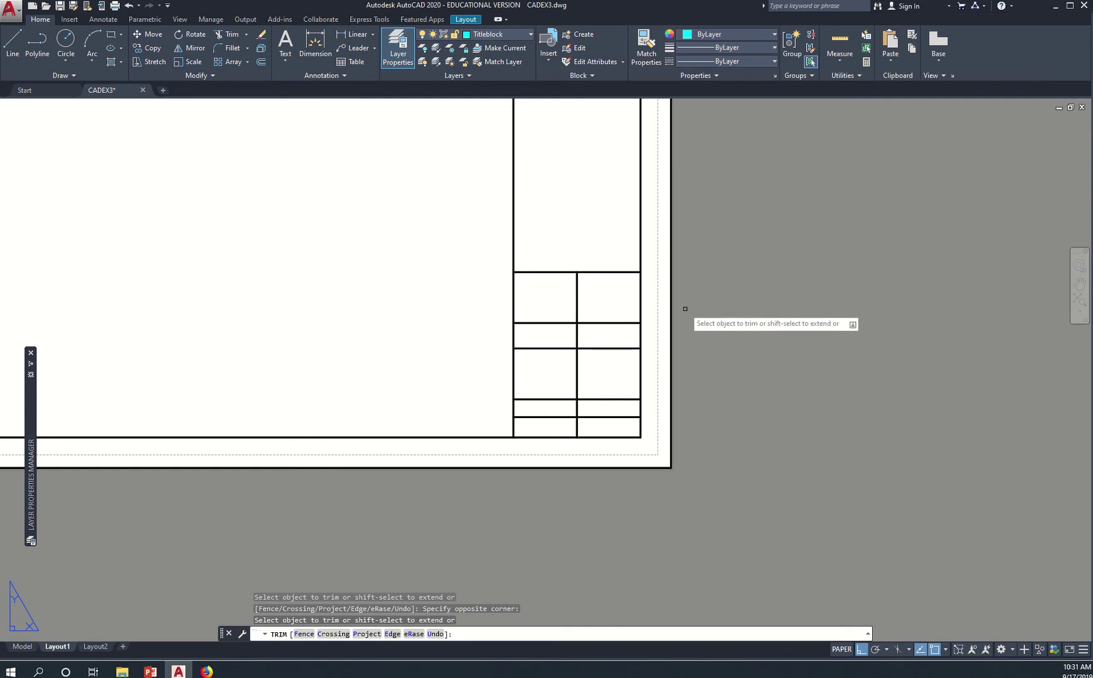
{"action": "left_click", "coordinate": [578, 296]}
Compare with the reference PDF and trim the remaining half of a title-block line
{"action": "key", "text": "alt+Tab"}
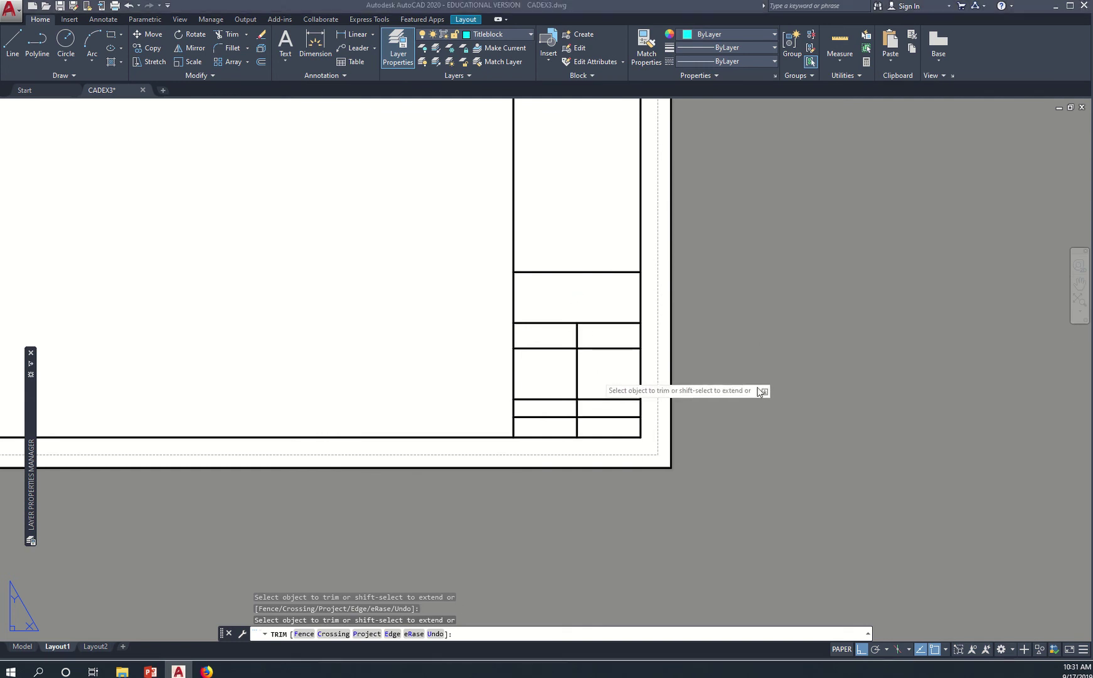
{"action": "key", "text": "alt+Tab"}
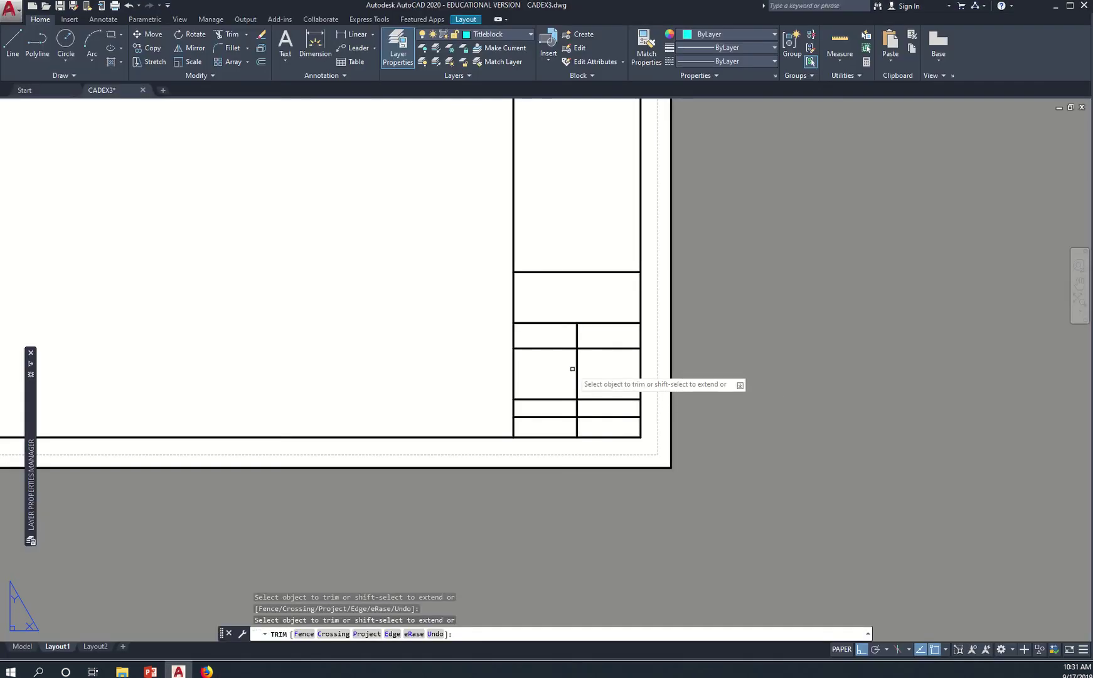
{"action": "key", "text": "alt+Tab"}
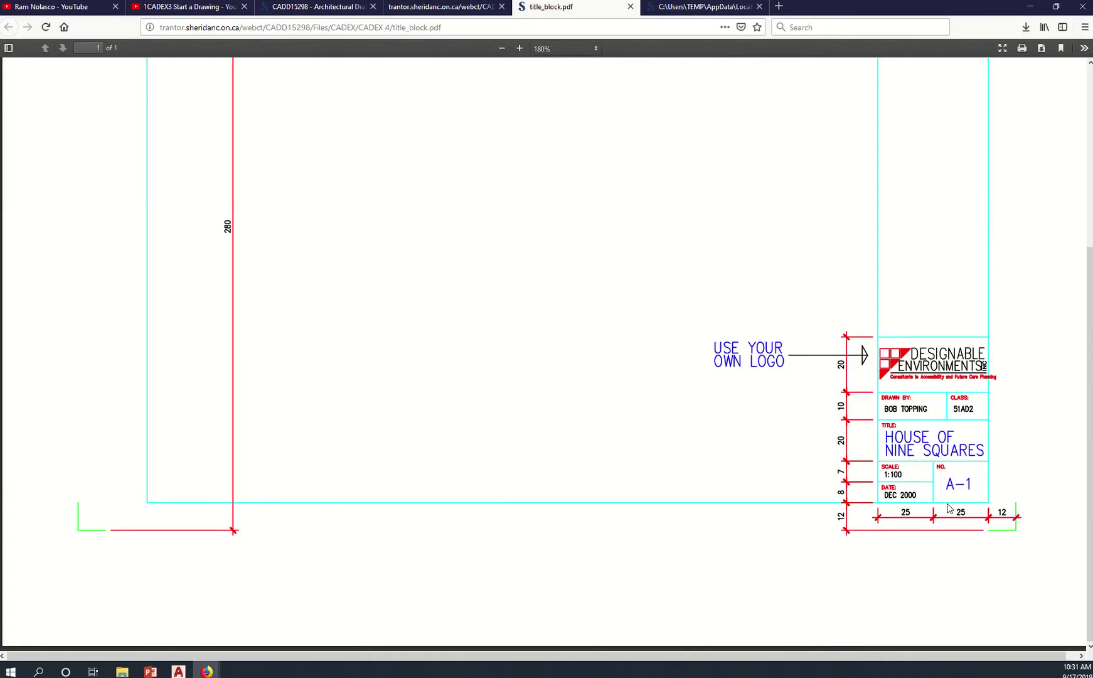
{"action": "key", "text": "alt+Tab"}
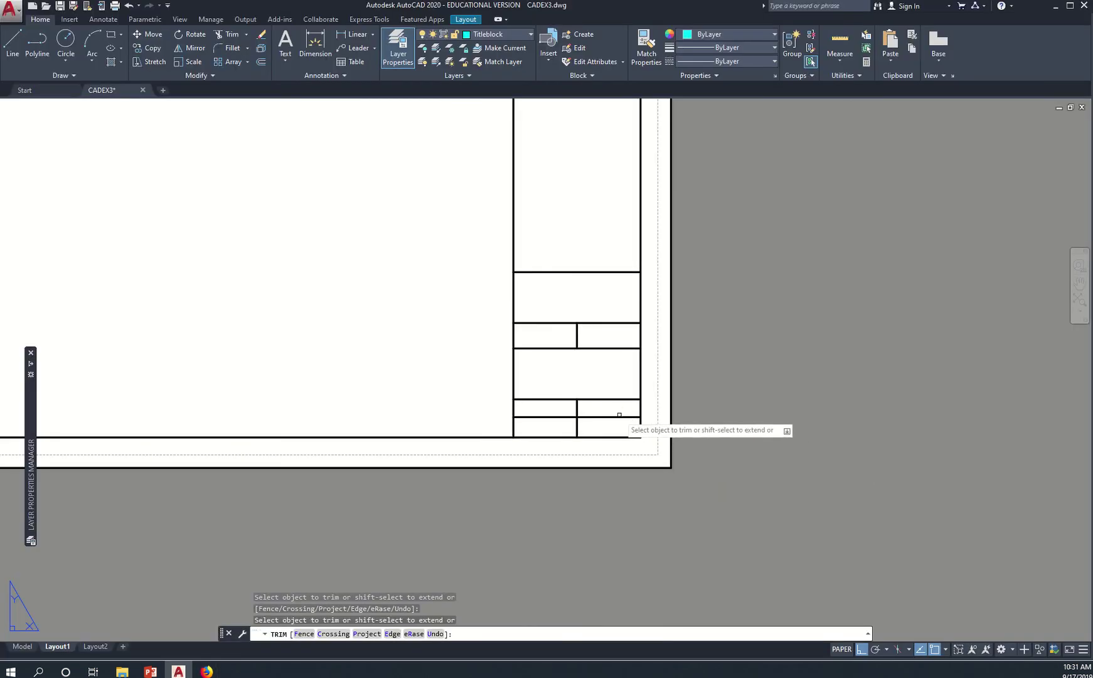
{"action": "left_click", "coordinate": [619, 417]}
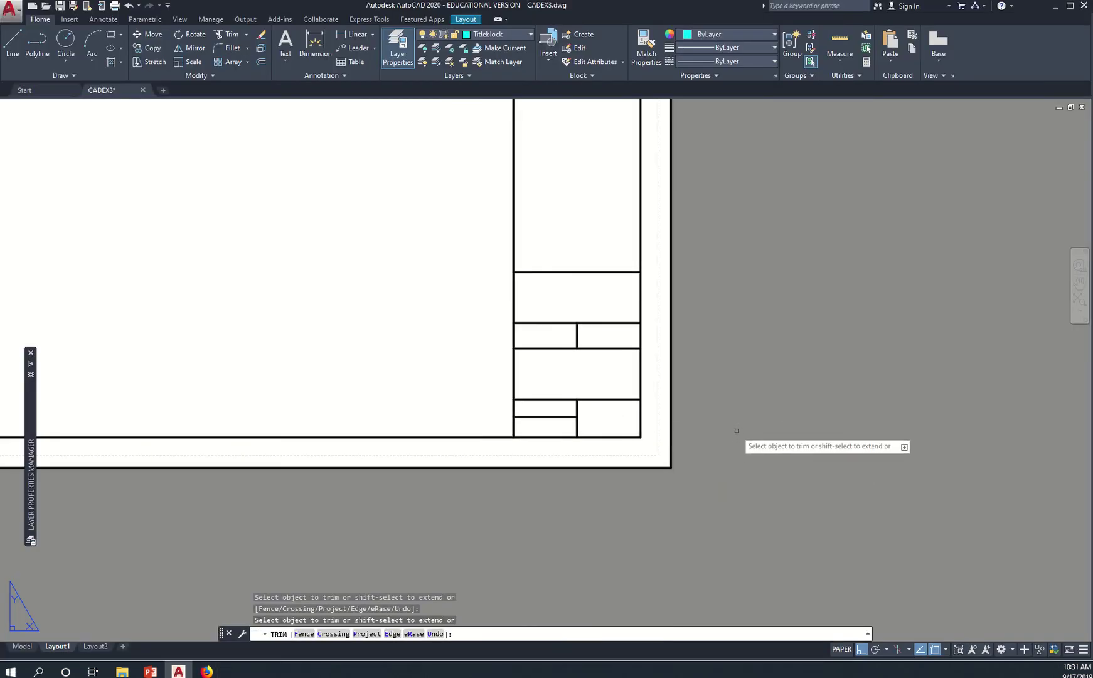
{"action": "scroll", "coordinate": [737, 440], "scroll_direction": "down", "scroll_amount": 3}
{"action": "middle_click_drag", "start_coordinate": [763, 373], "coordinate": [829, 378]}
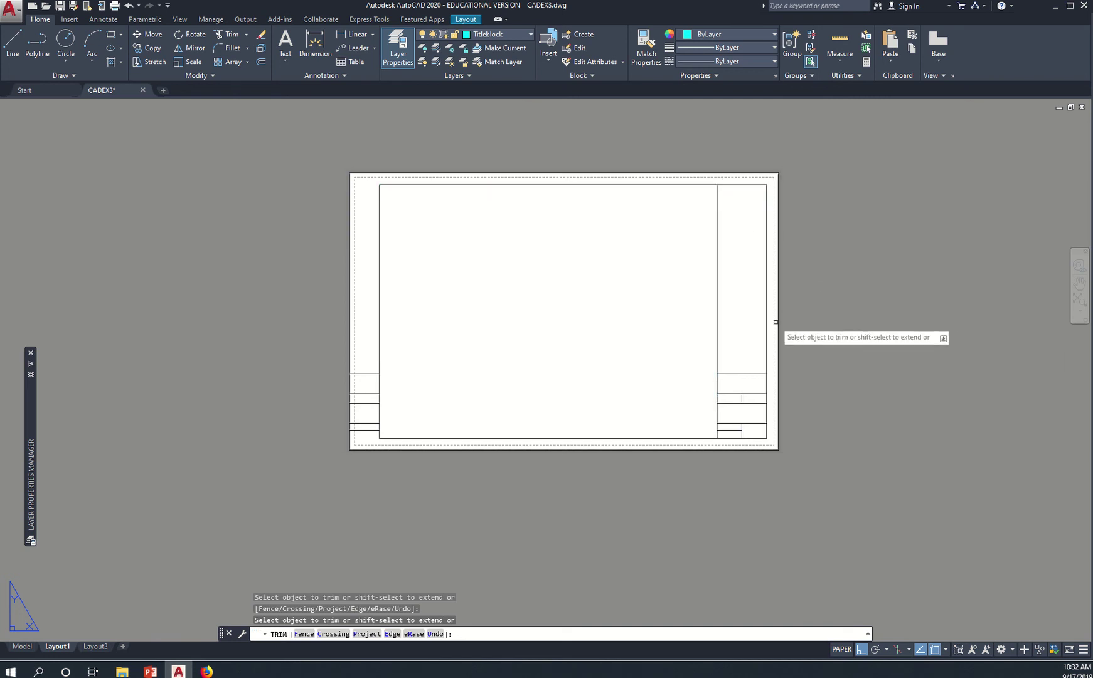
{"action": "key", "text": "Escape"}
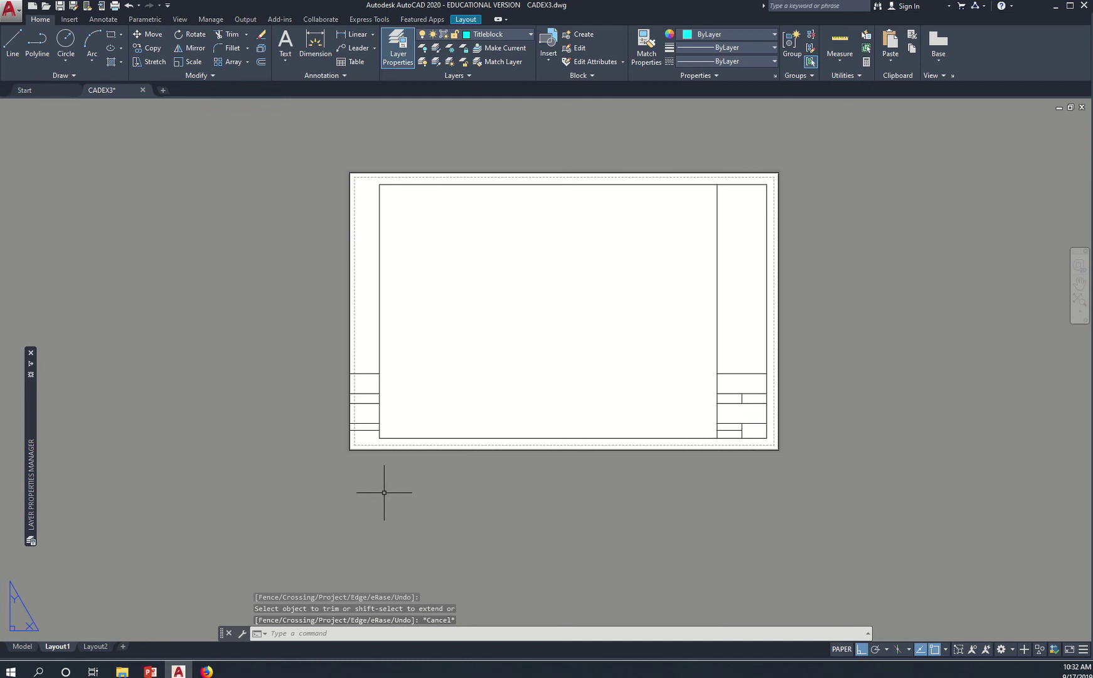
Erase the nine leftover line stubs at the sheet's left edge using crossing windows
{"action": "type", "text": "e"}
{"action": "key", "text": "Return"}
{"action": "left_click", "coordinate": [368, 481]}
{"action": "left_click", "coordinate": [249, 108]}
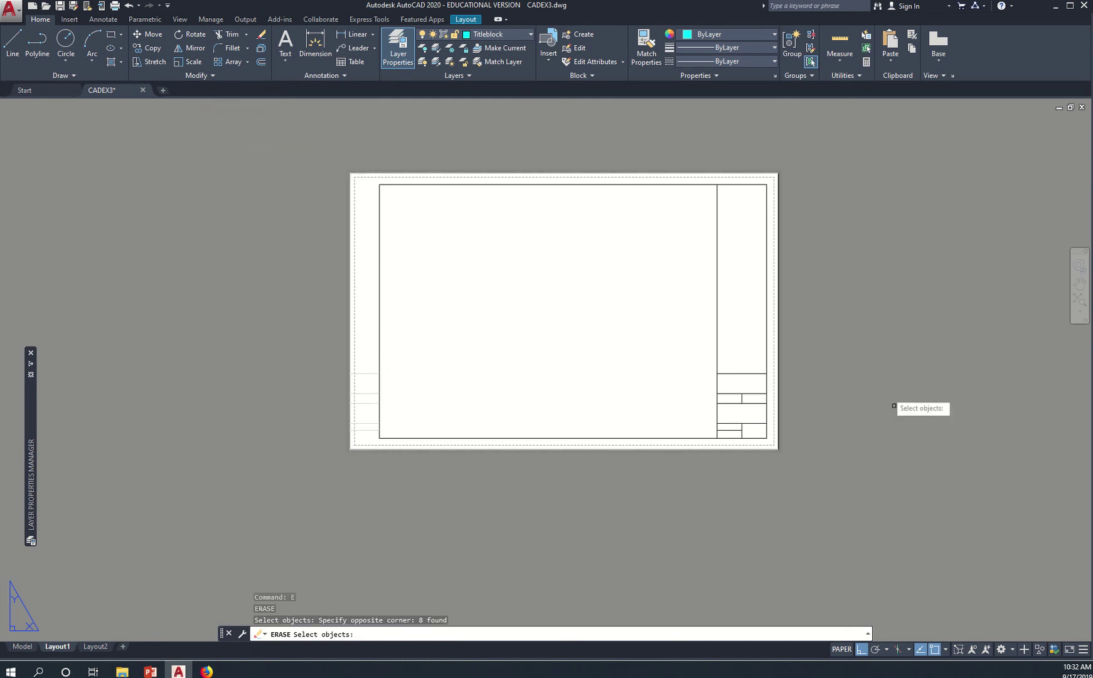
{"action": "left_click", "coordinate": [850, 500]}
{"action": "left_click", "coordinate": [776, 134]}
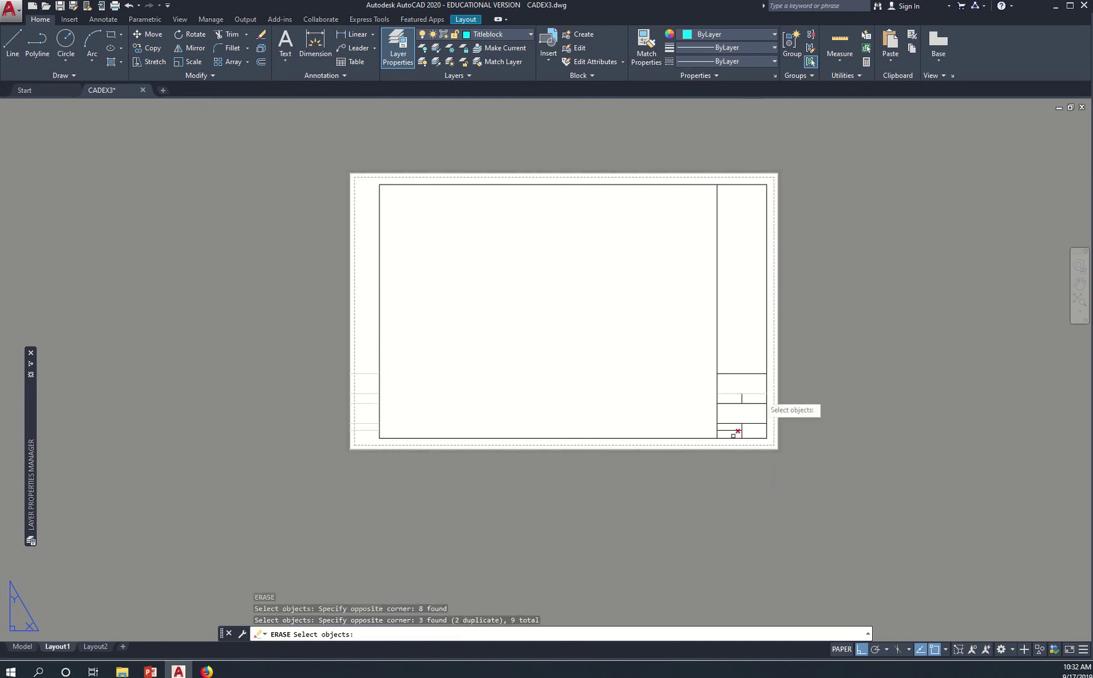
{"action": "left_click", "coordinate": [653, 477]}
{"action": "left_click", "coordinate": [584, 421]}
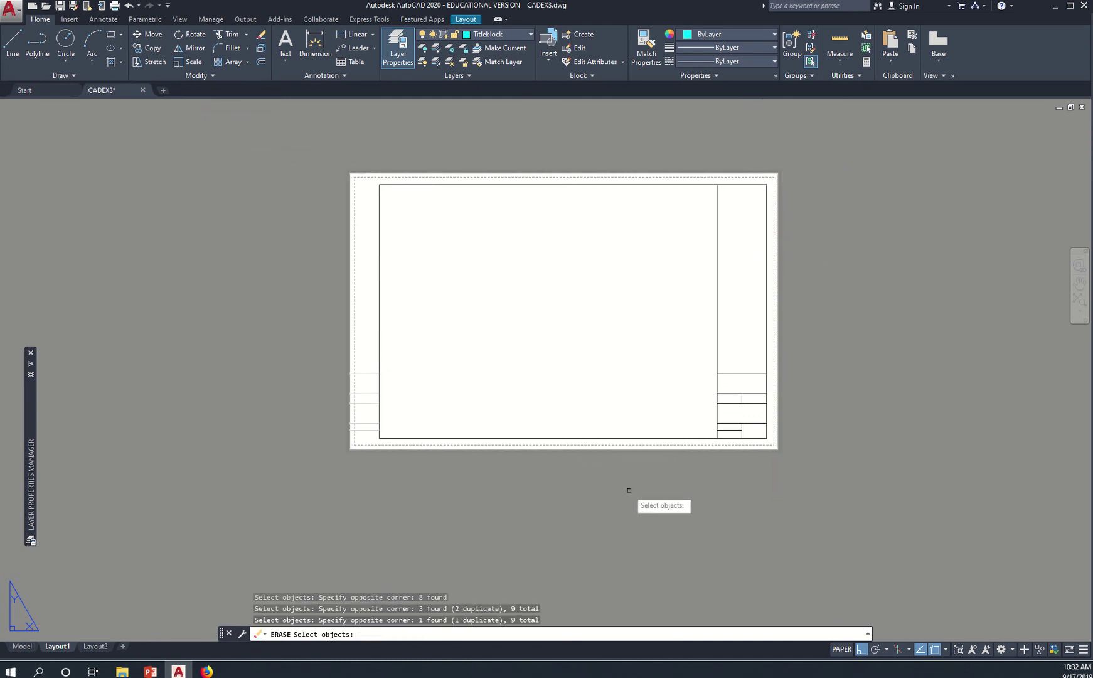
{"action": "key", "text": "Return"}
{"action": "scroll", "coordinate": [651, 468], "scroll_direction": "up", "scroll_amount": 4}
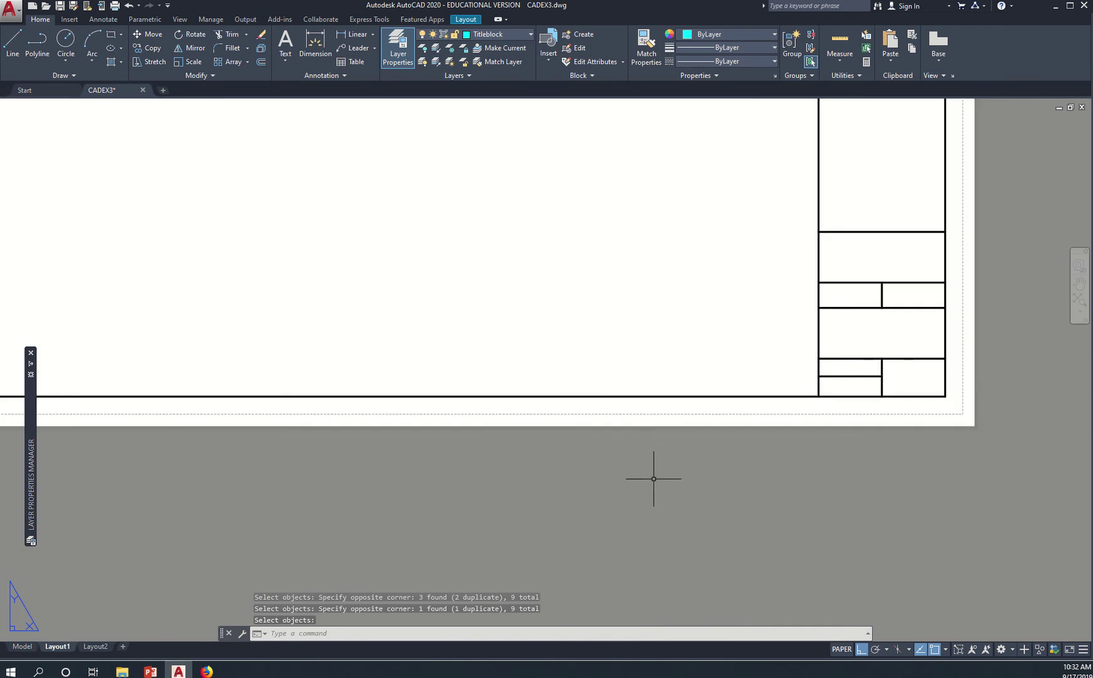
{"action": "scroll", "coordinate": [654, 478], "scroll_direction": "down", "scroll_amount": 4}
{"action": "middle_click_drag", "start_coordinate": [655, 490], "coordinate": [637, 516]}
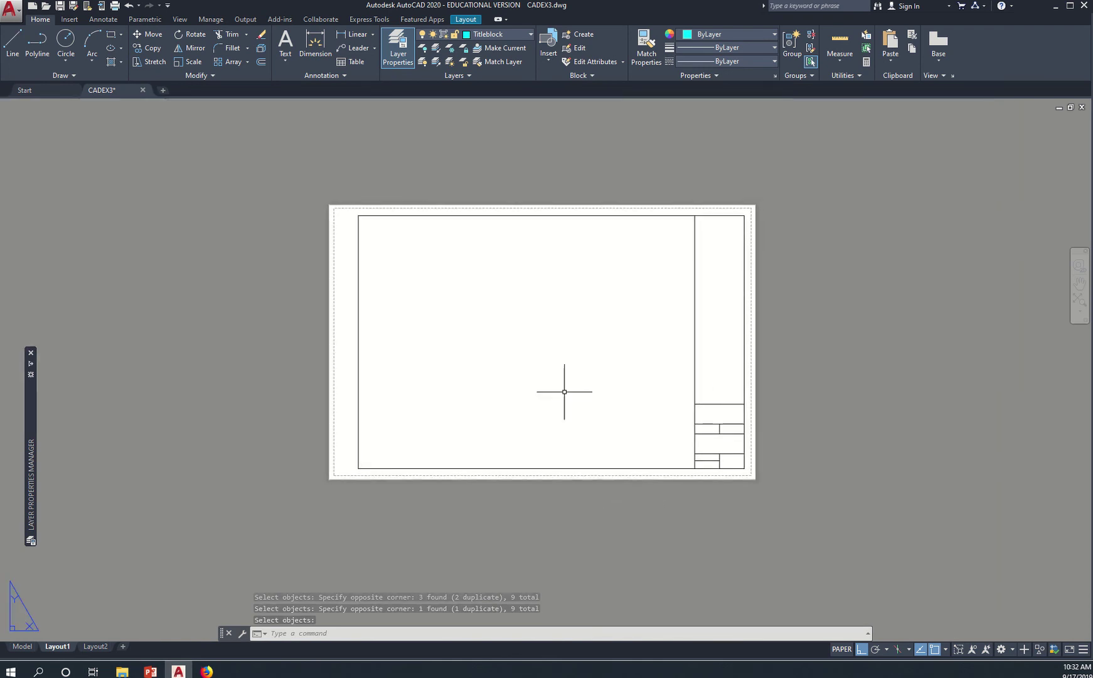
Create a layout viewport from the border's lower-left corner to beside the title block
{"action": "type", "text": "M"}
{"action": "type", "text": "V"}
{"action": "key", "text": "Return"}
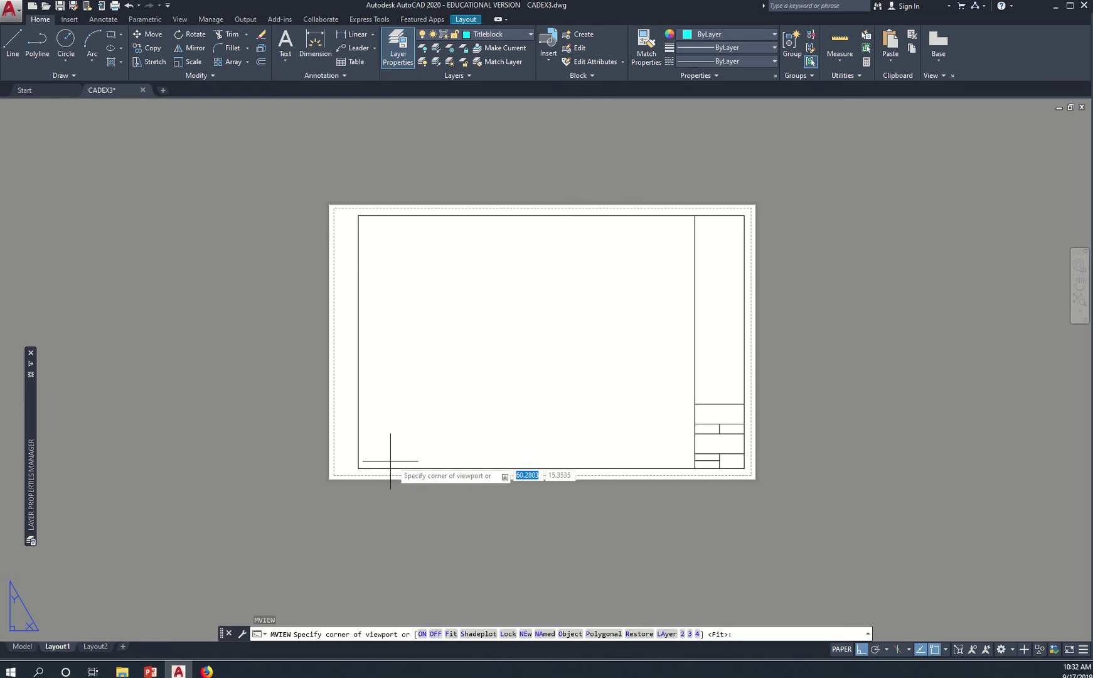
{"action": "left_click", "coordinate": [359, 467]}
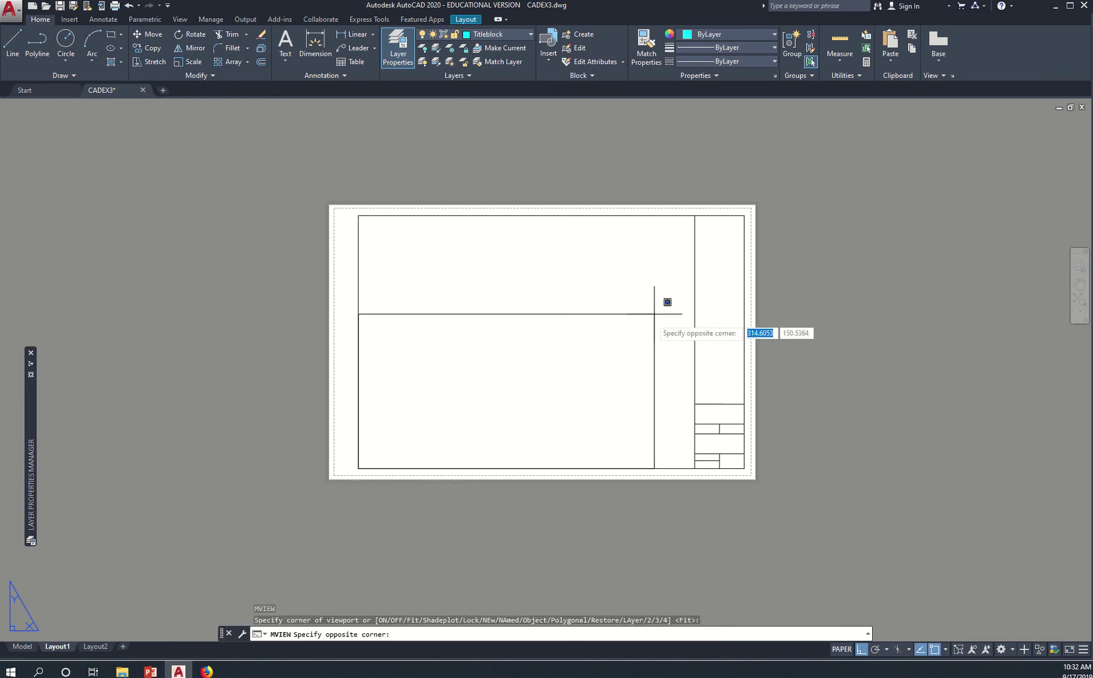
{"action": "left_click", "coordinate": [694, 216]}
{"action": "key", "text": "Escape"}
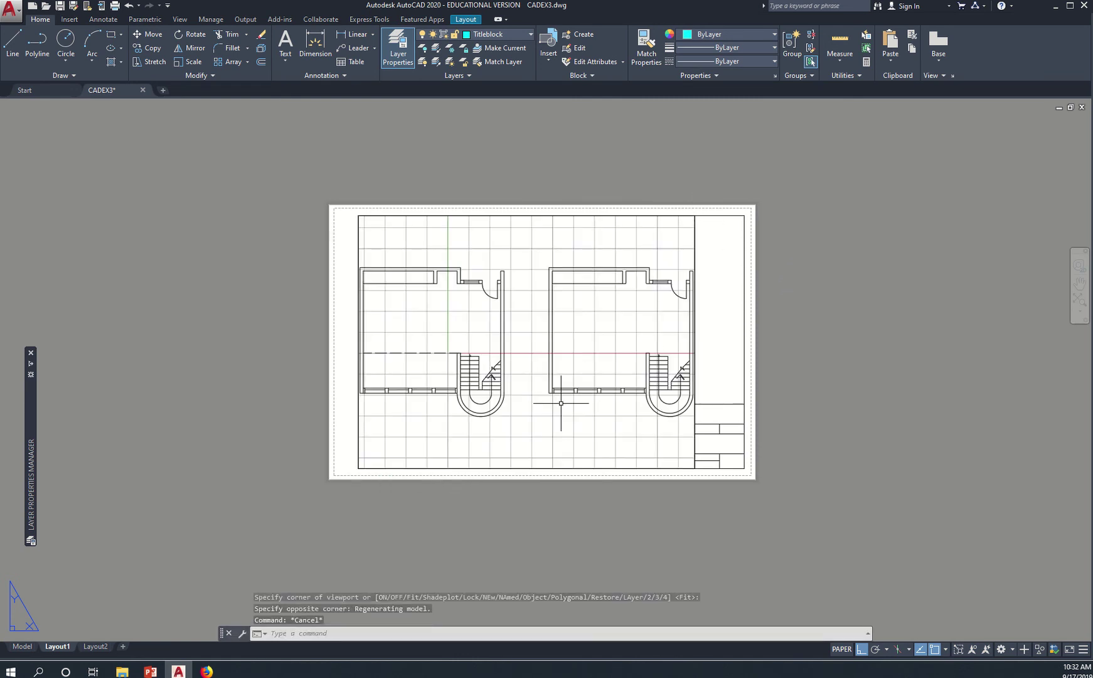
Set the viewport scale to 1:100, reposition the floor plans, and return to paper space
{"action": "double_click", "coordinate": [535, 371]}
{"action": "middle_click_drag", "start_coordinate": [479, 347], "coordinate": [579, 354]}
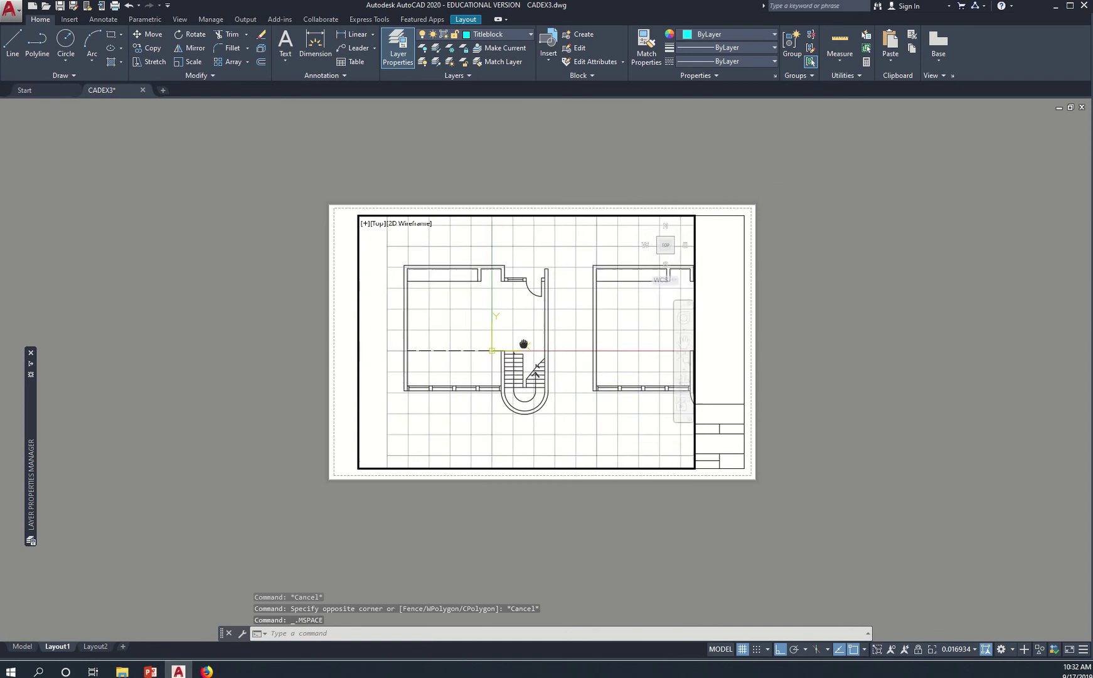
{"action": "left_click", "coordinate": [964, 652]}
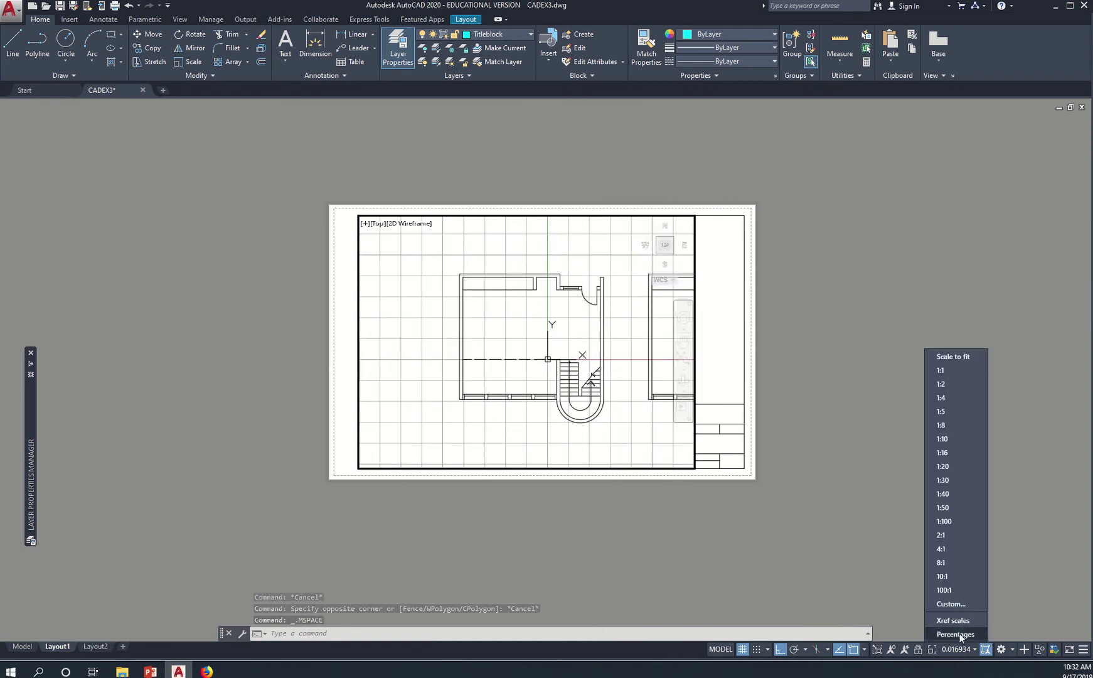
{"action": "left_click", "coordinate": [958, 507]}
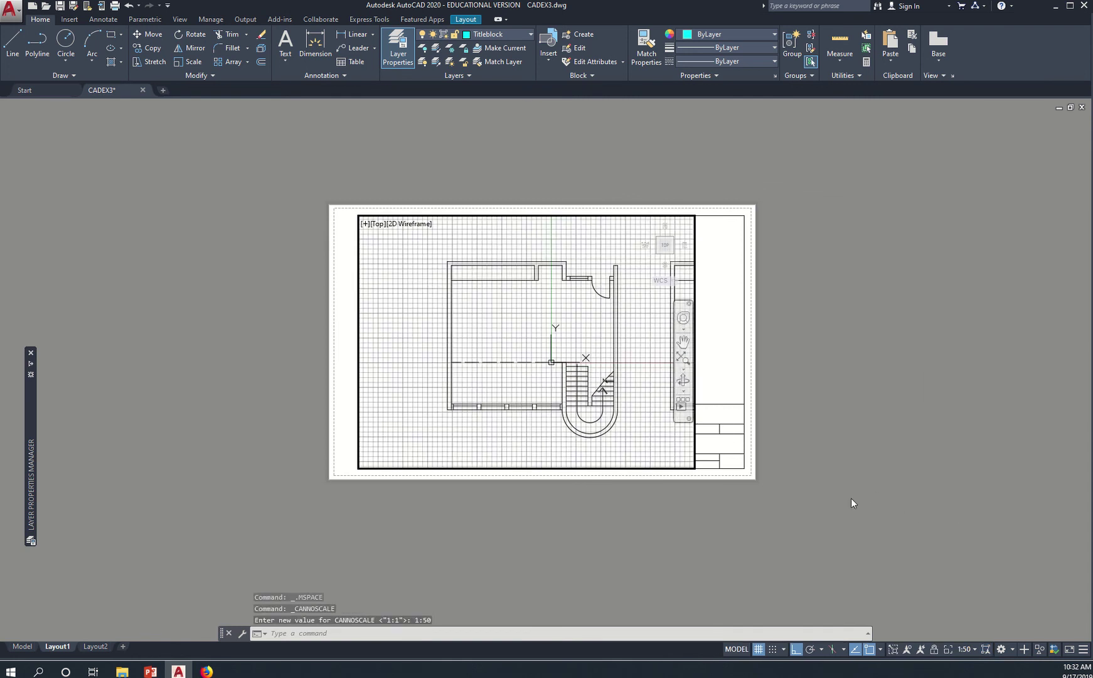
{"action": "left_click", "coordinate": [964, 649]}
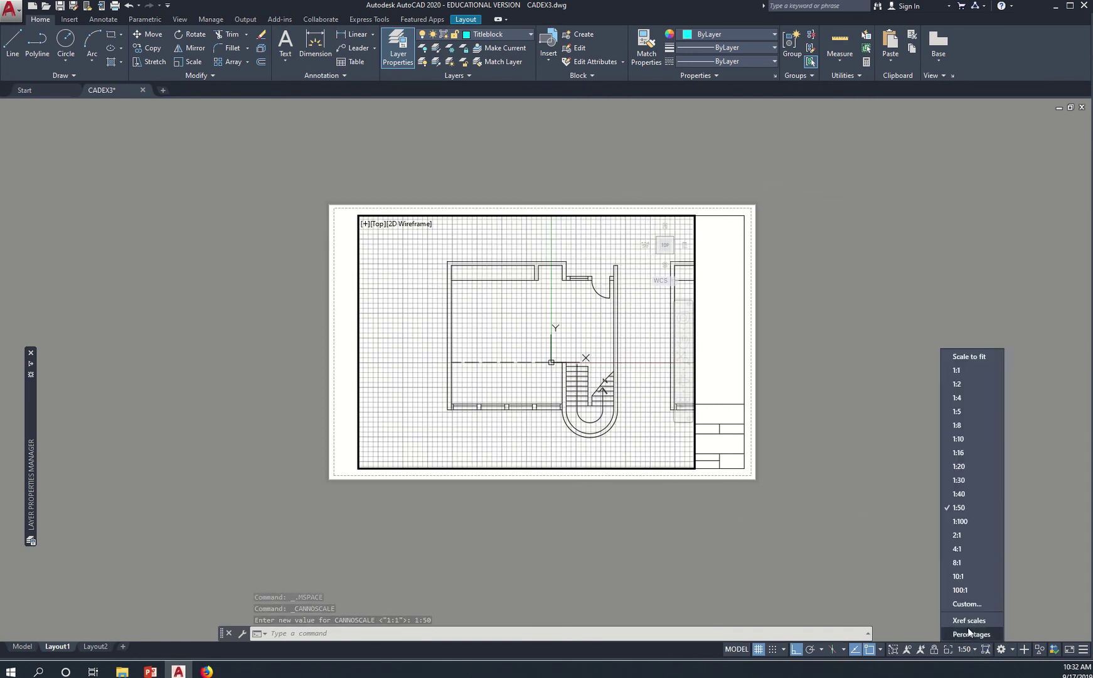
{"action": "left_click", "coordinate": [980, 521]}
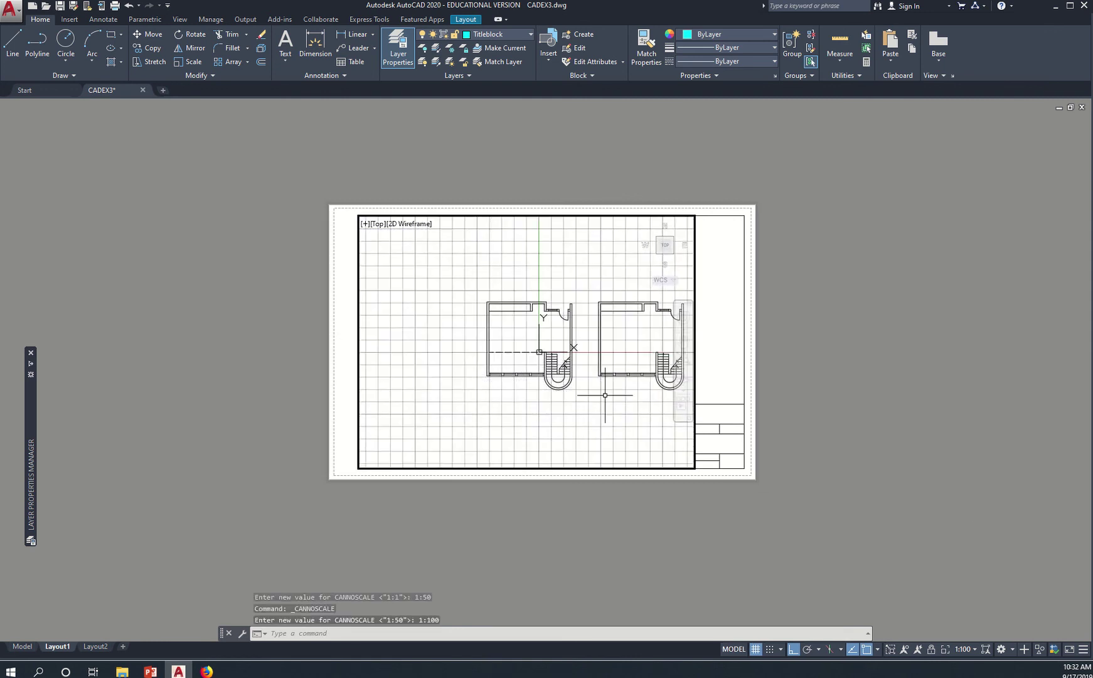
{"action": "mouse_move", "coordinate": [605, 395]}
{"action": "middle_mouse_down"}
{"action": "mouse_move", "coordinate": [556, 381]}
{"action": "mouse_move", "coordinate": [525, 396]}
{"action": "mouse_move", "coordinate": [534, 399]}
{"action": "middle_mouse_up"}
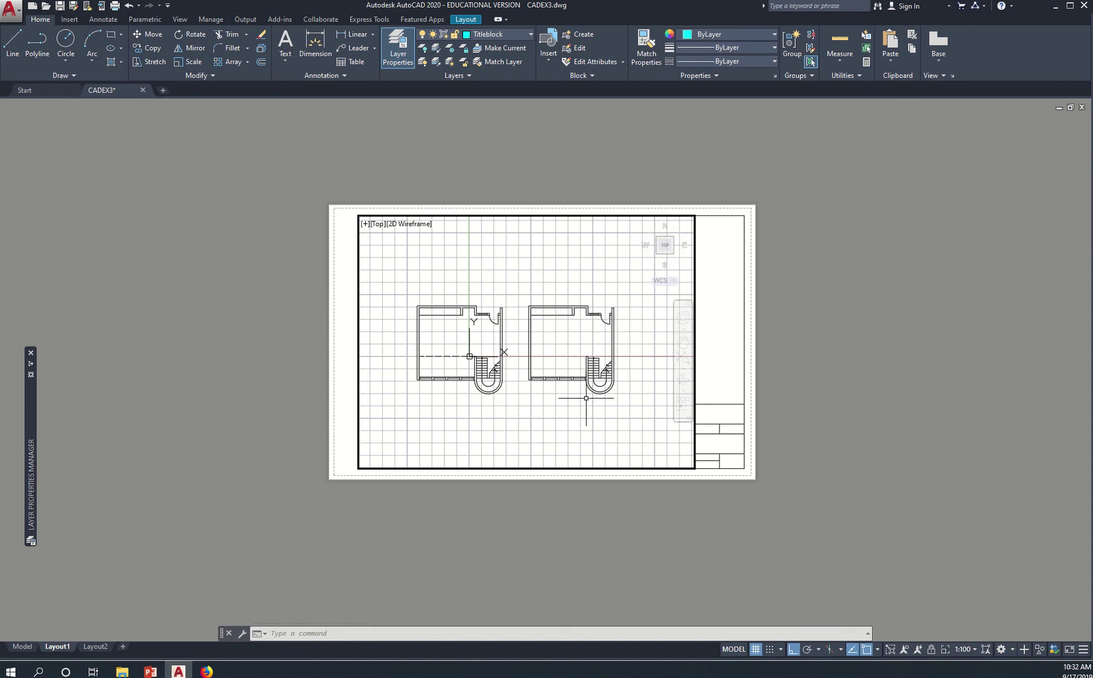
{"action": "double_click", "coordinate": [785, 398]}
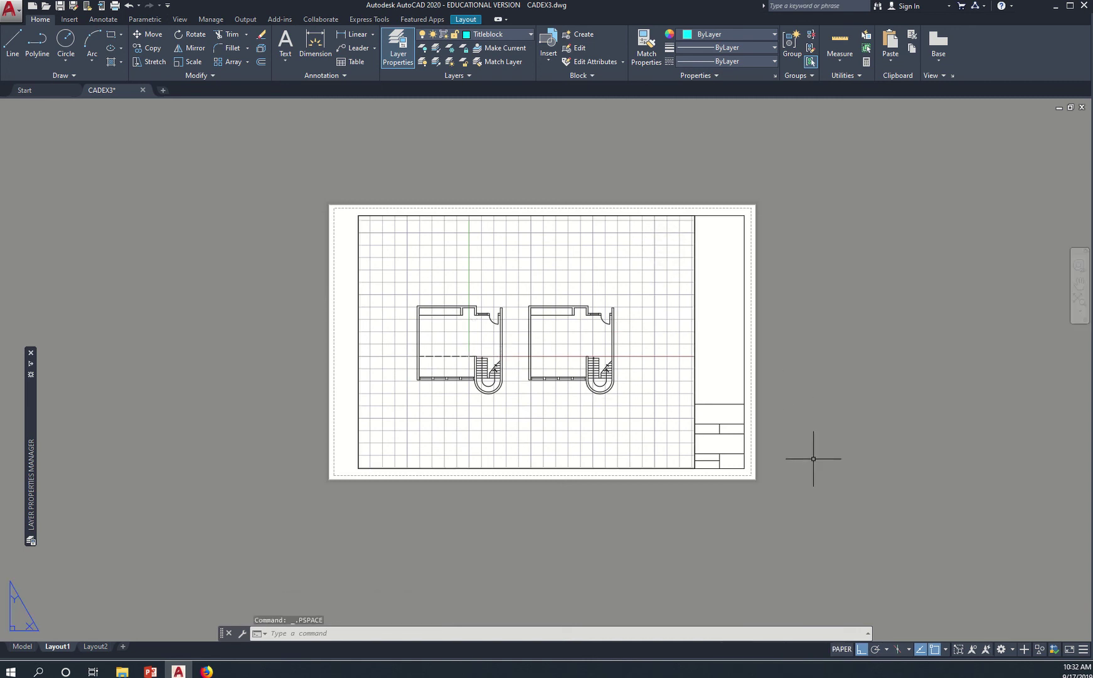
Zoom to the title block and draw a multiline text box in its upper cell
{"action": "scroll", "coordinate": [737, 457], "scroll_direction": "up", "scroll_amount": 4}
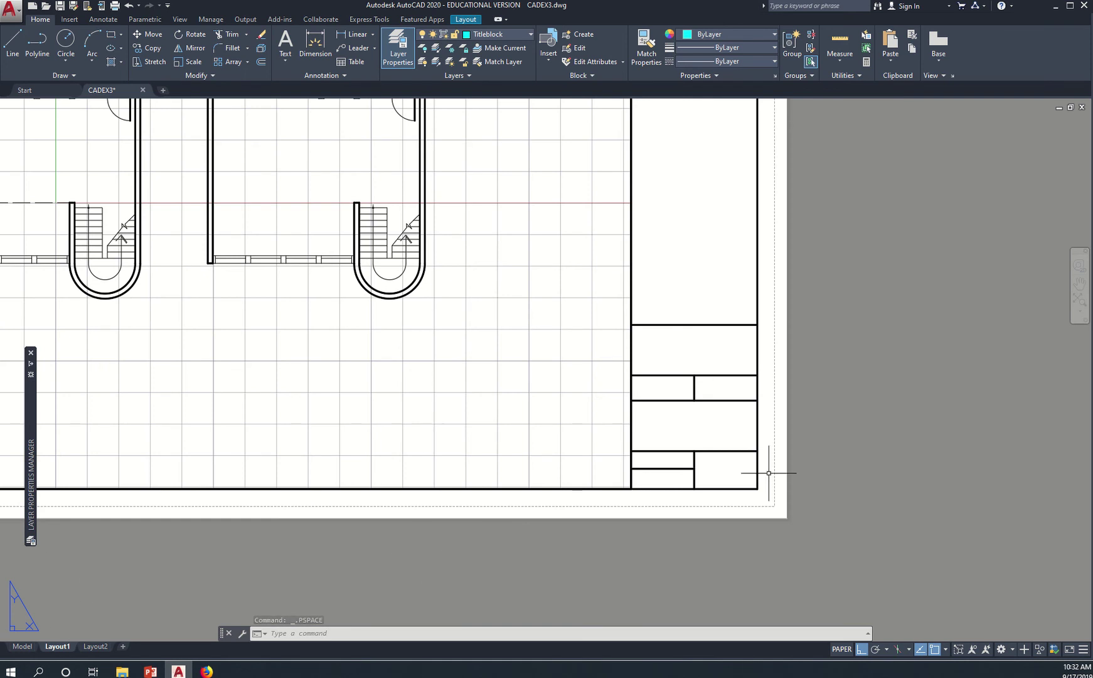
{"action": "scroll", "coordinate": [724, 454], "scroll_direction": "up", "scroll_amount": 4}
{"action": "scroll", "coordinate": [721, 400], "scroll_direction": "down", "scroll_amount": 2}
{"action": "middle_click_drag", "start_coordinate": [720, 385], "coordinate": [622, 415]}
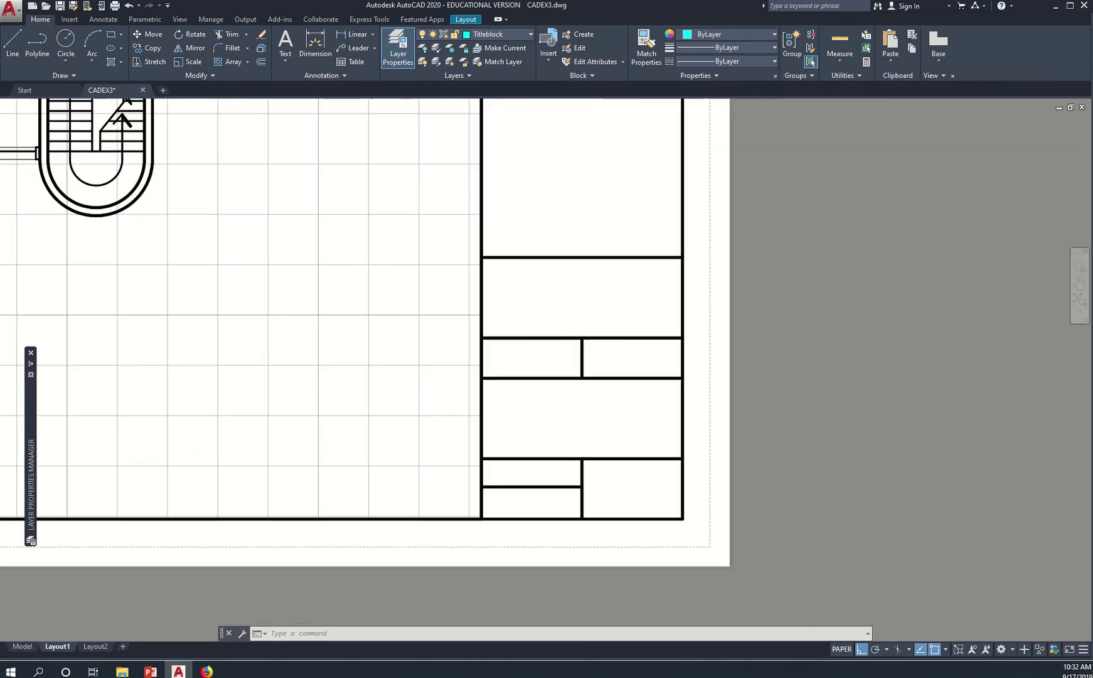
{"action": "right_click", "coordinate": [581, 307]}
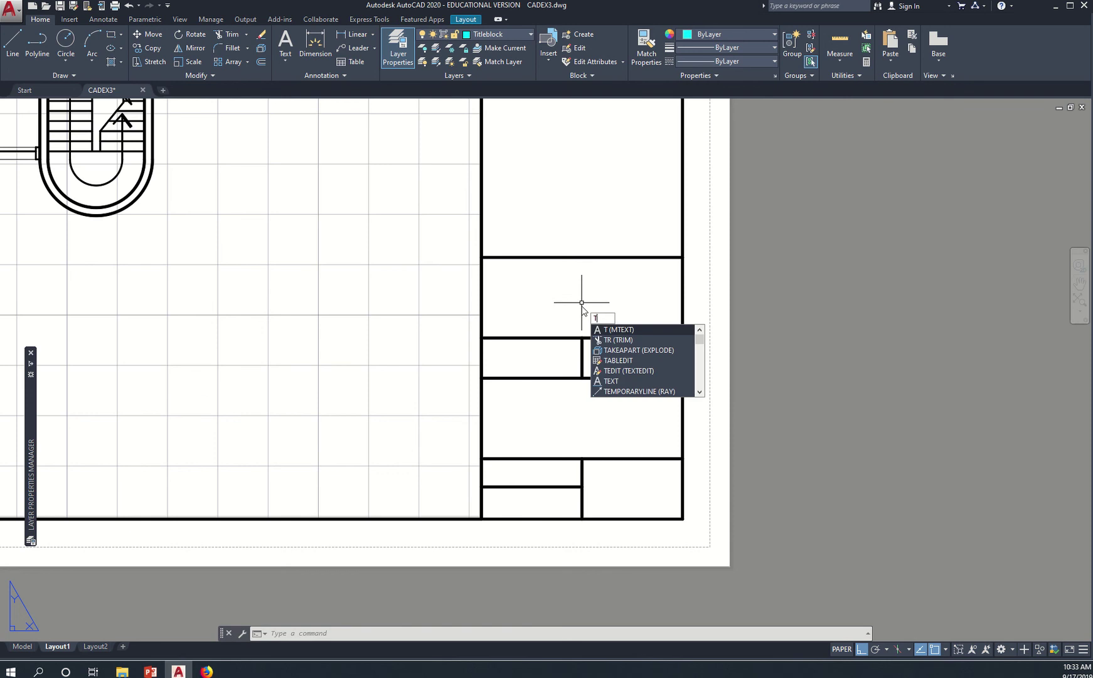
{"action": "key", "text": "Escape"}
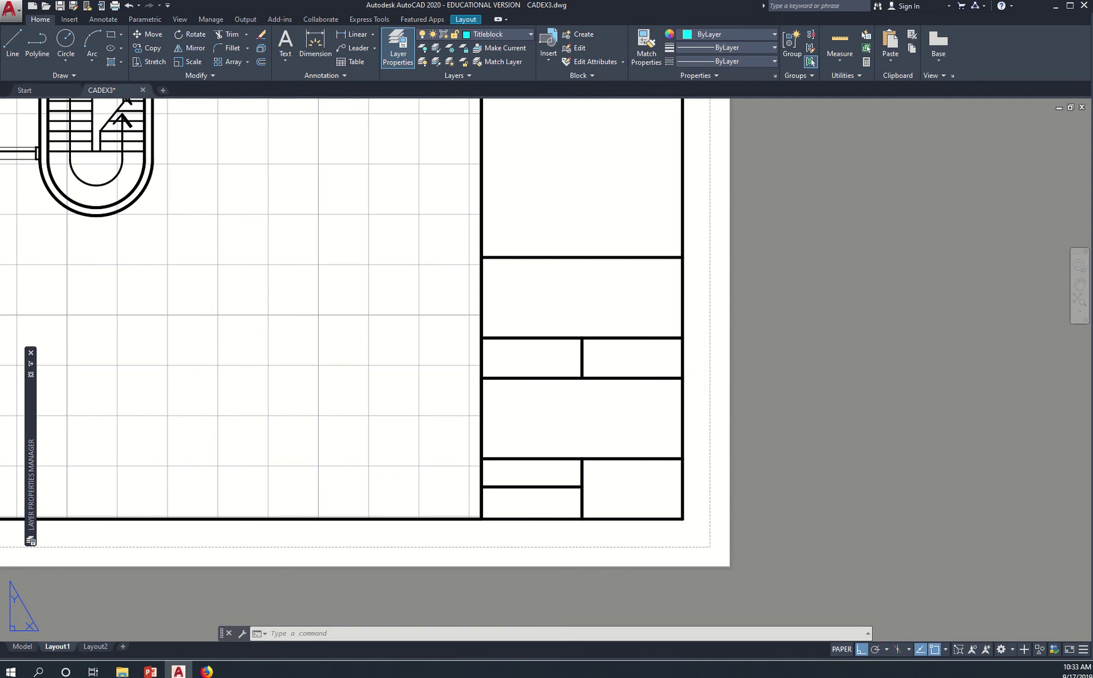
{"action": "type", "text": "mt"}
{"action": "key", "text": "Return"}
{"action": "left_click", "coordinate": [541, 287]}
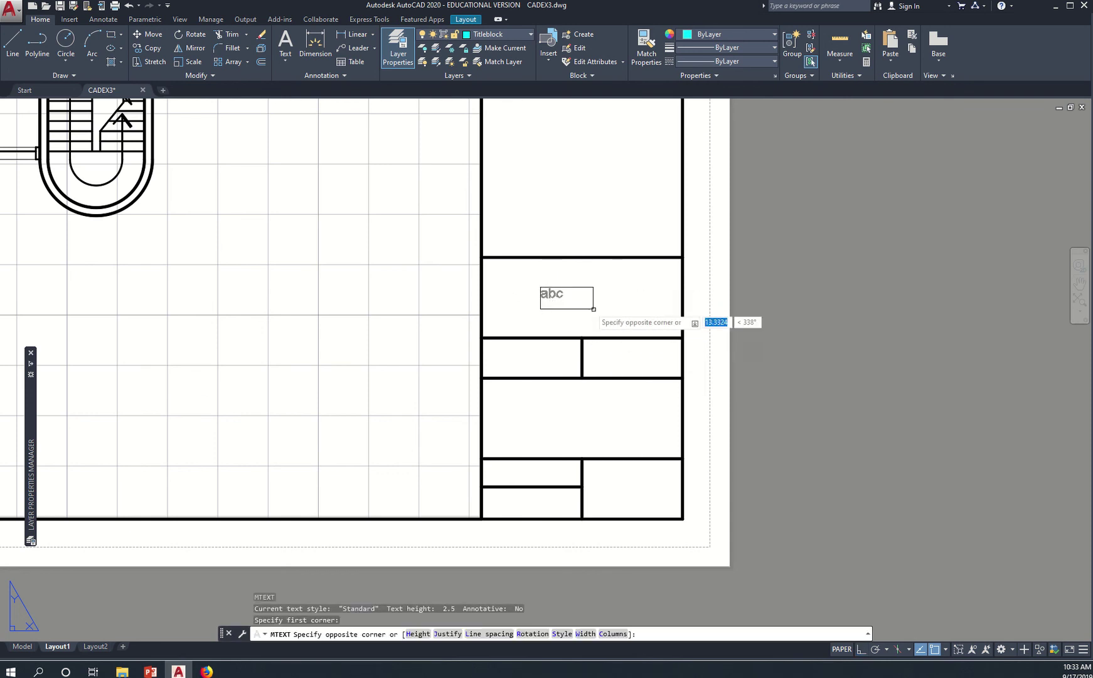
{"action": "left_click", "coordinate": [673, 321]}
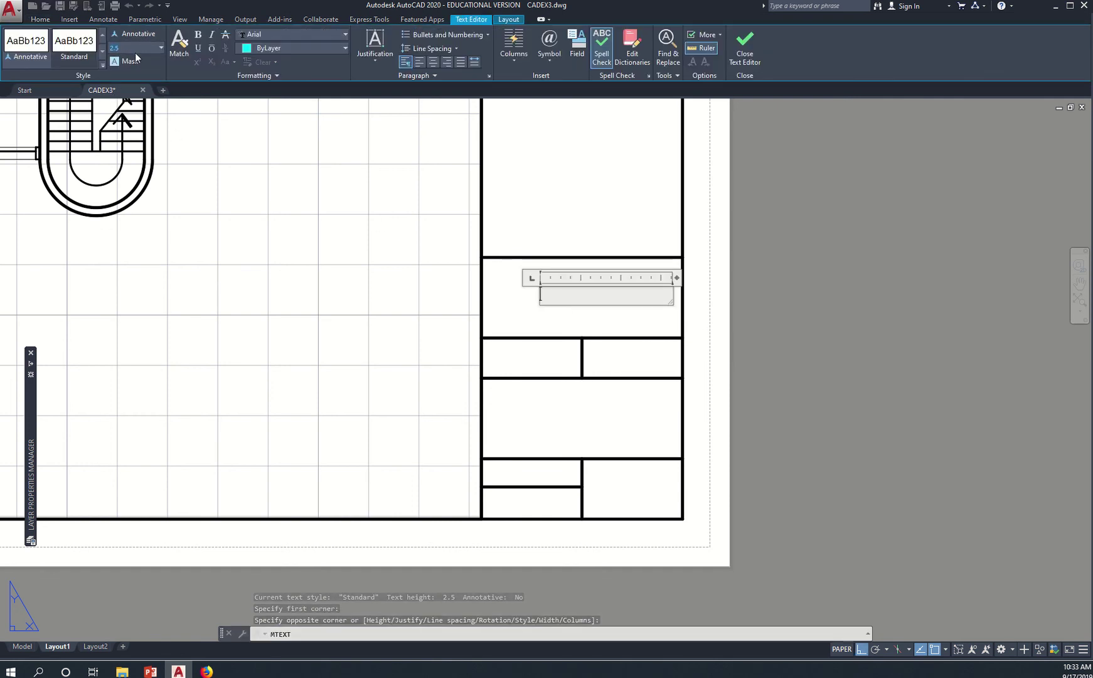
Enter 'RAM Design' at text height 5, widened to fit on one line
{"action": "type", "text": "5"}
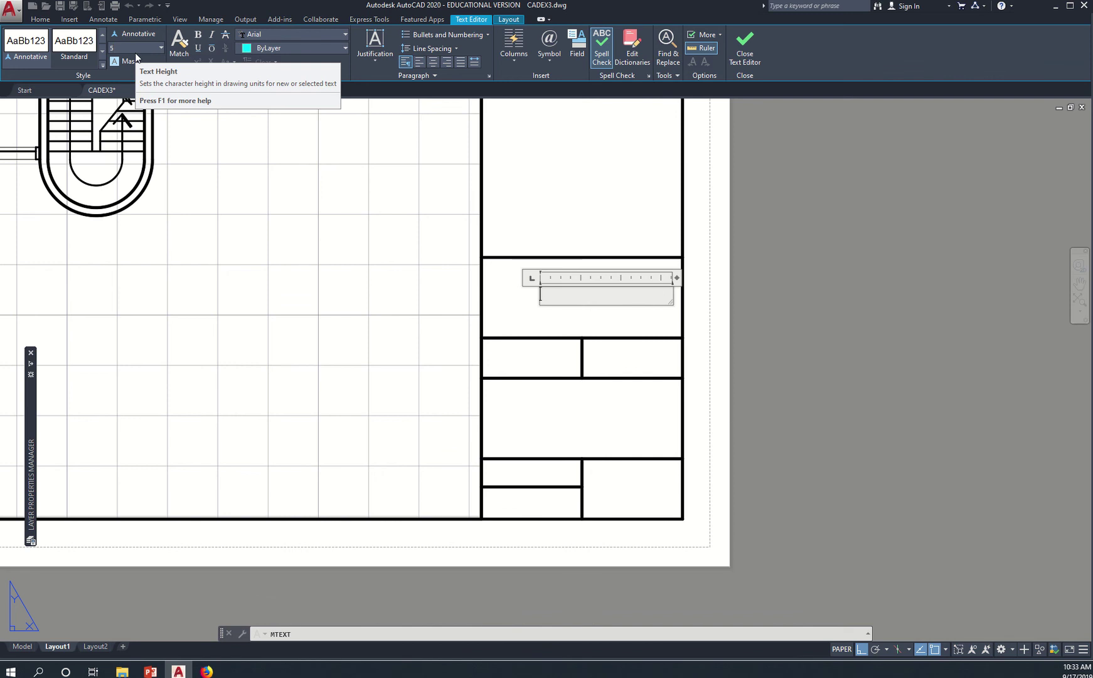
{"action": "key", "text": "Return"}
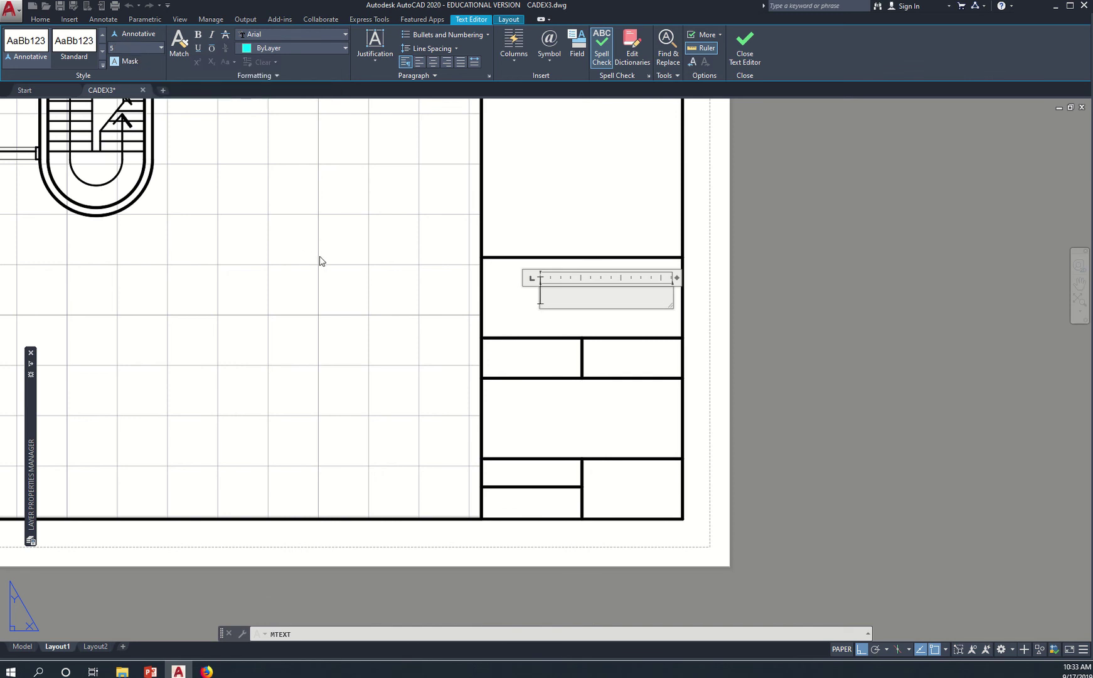
{"action": "type", "text": "RAM"}
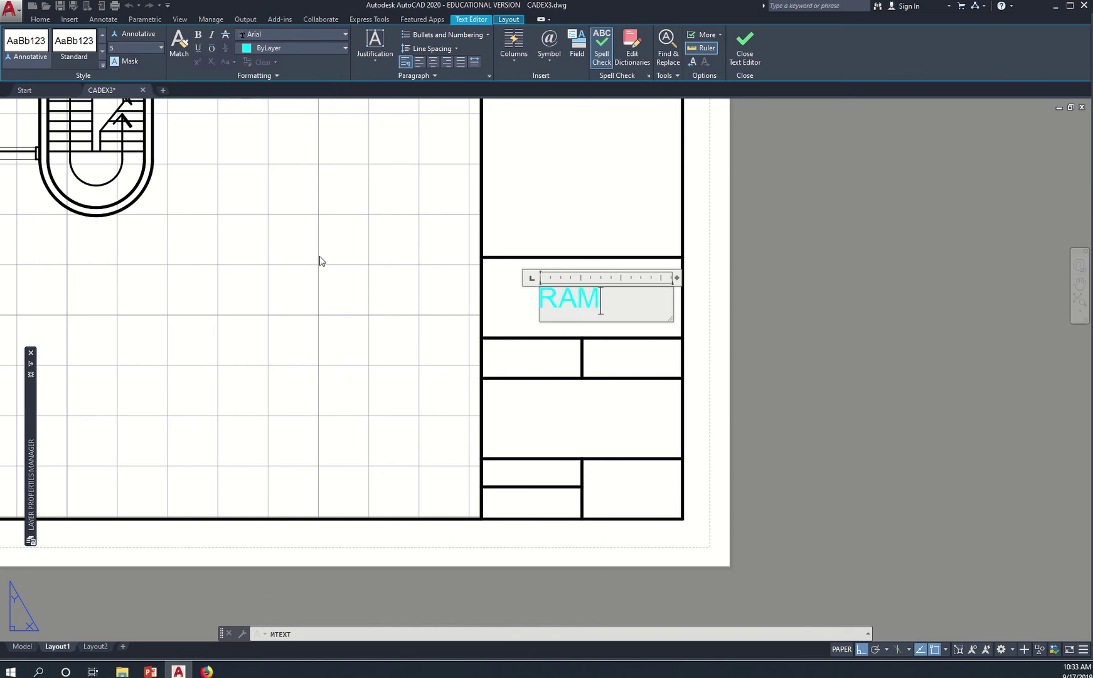
{"action": "type", "text": "ign"}
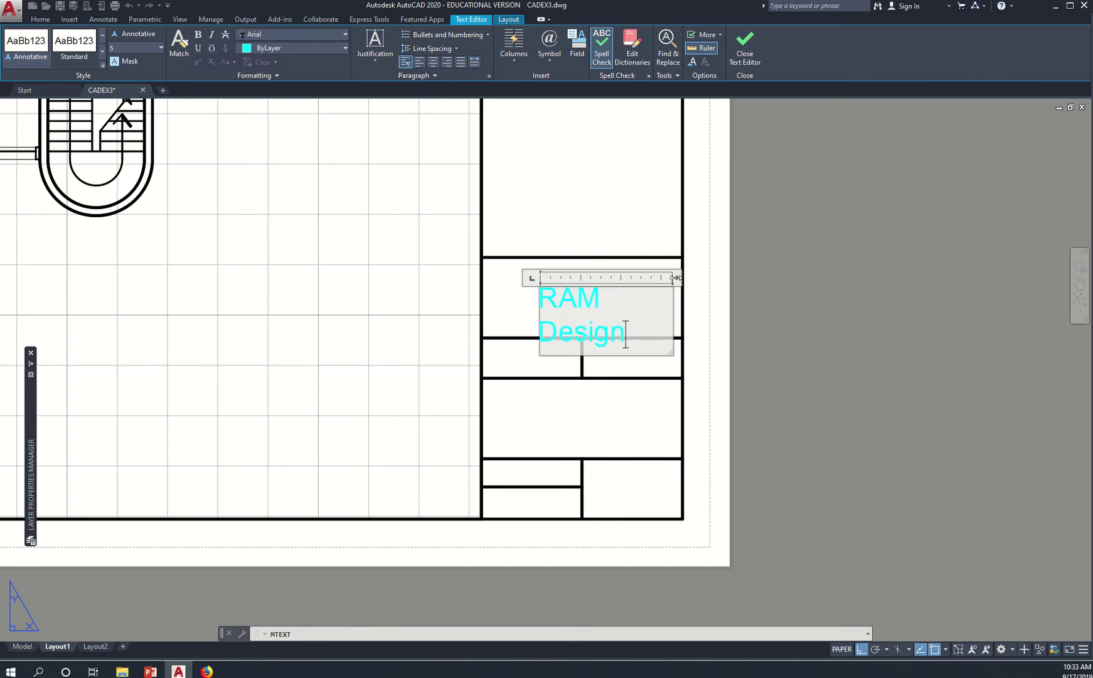
{"action": "left_click_drag", "start_coordinate": [676, 277], "coordinate": [710, 277]}
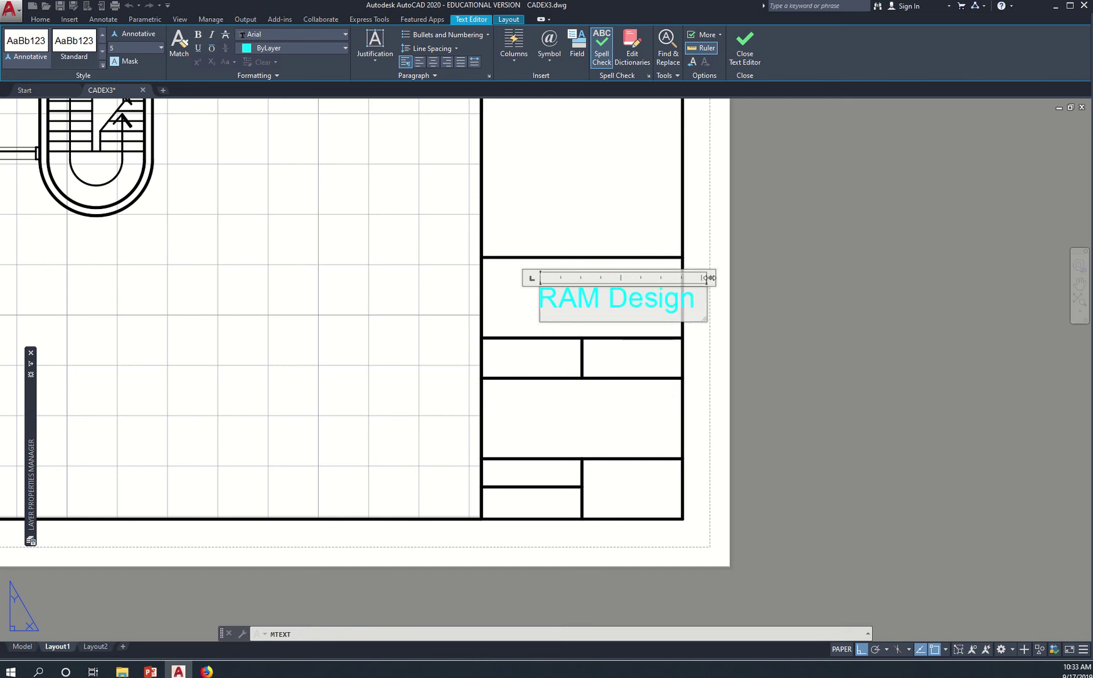
{"action": "left_click", "coordinate": [804, 366]}
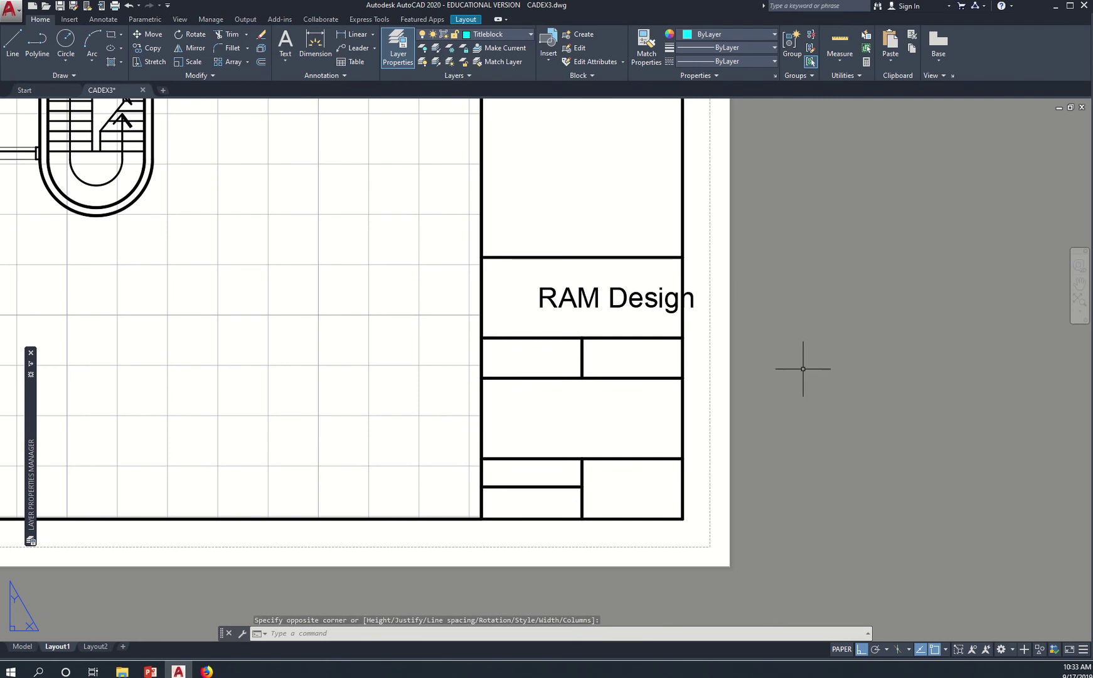
Move the RAM Design text down and to the right within its cell
{"action": "type", "text": "m"}
{"action": "key", "text": "Return"}
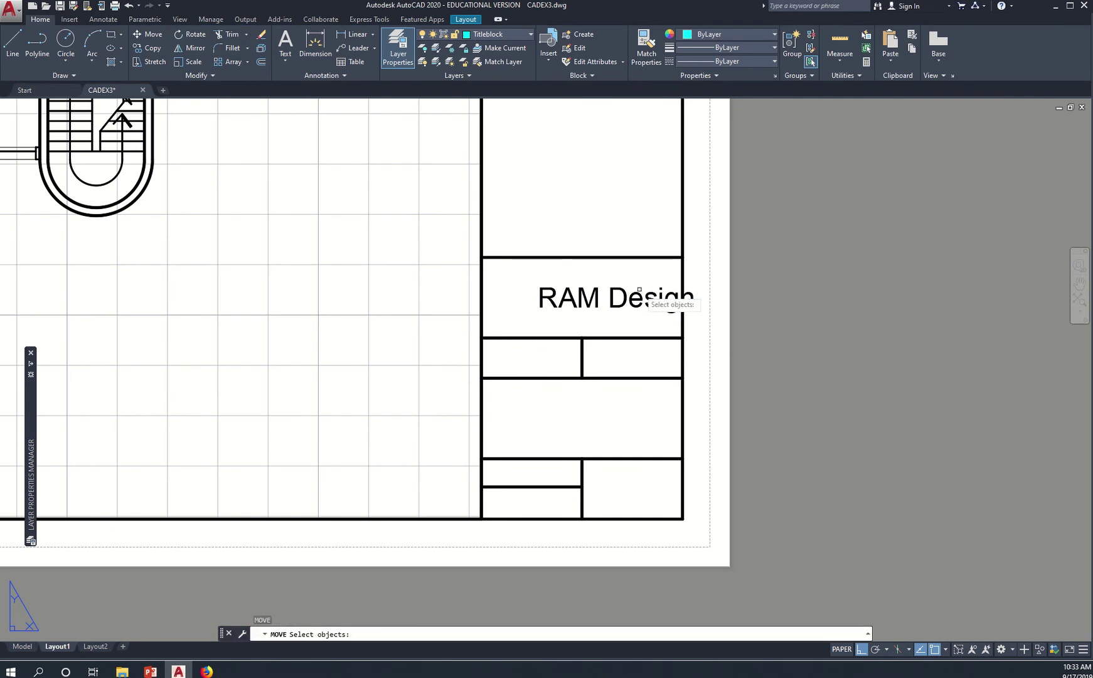
{"action": "left_click", "coordinate": [681, 307]}
{"action": "key", "text": "Return"}
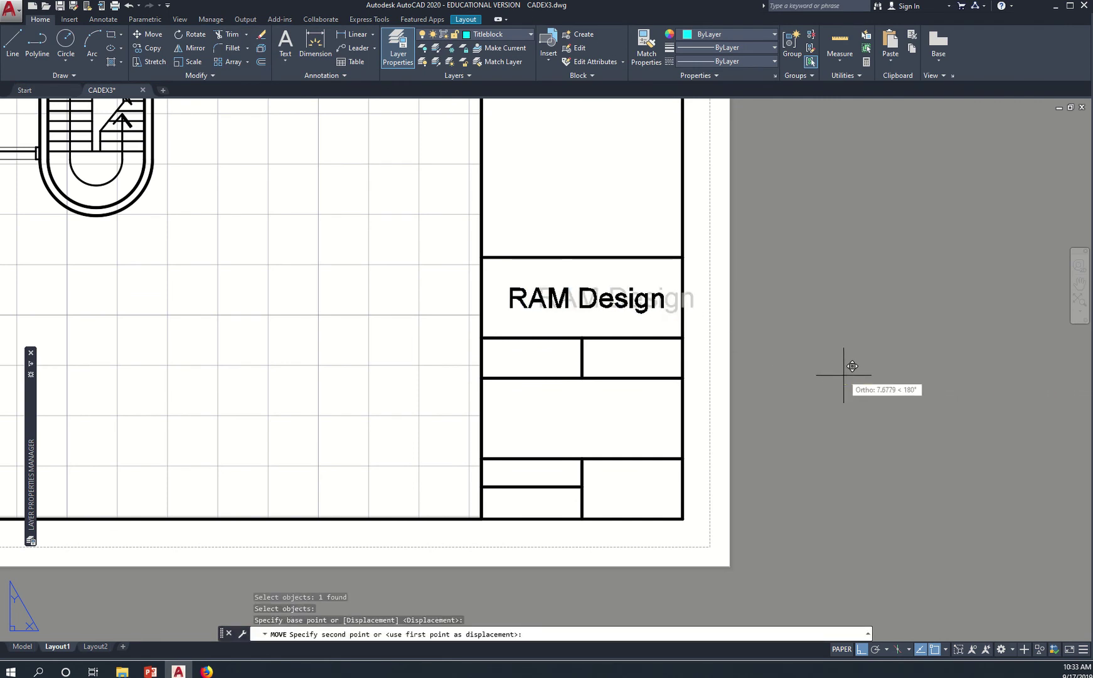
{"action": "key", "text": "F8"}
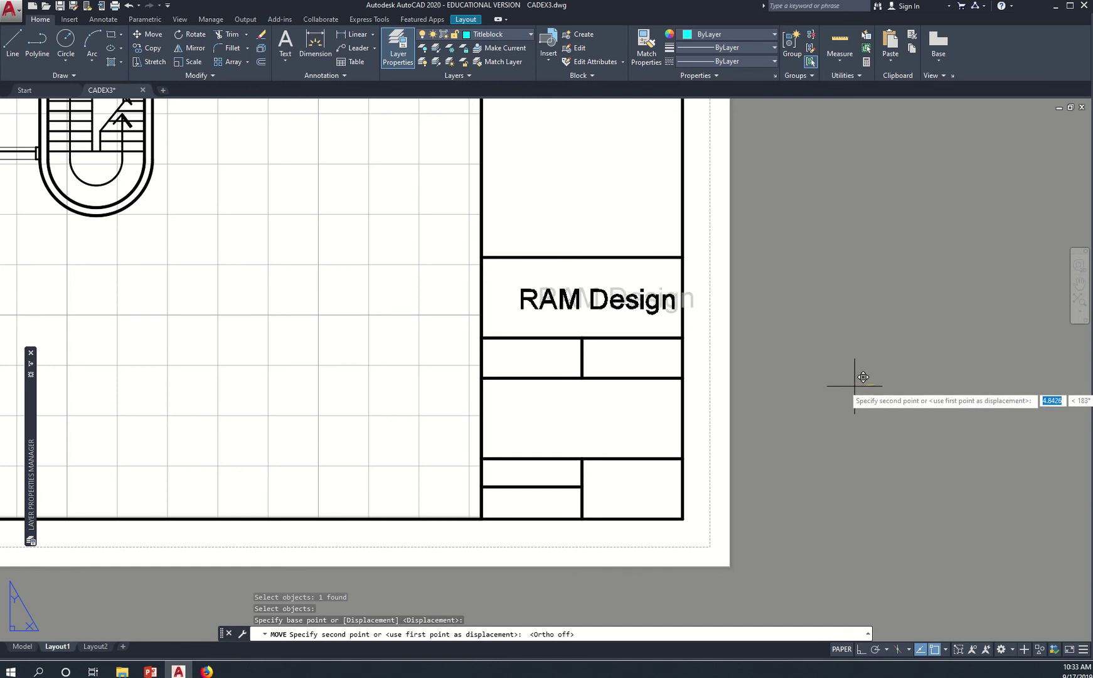
{"action": "key", "text": "Escape"}
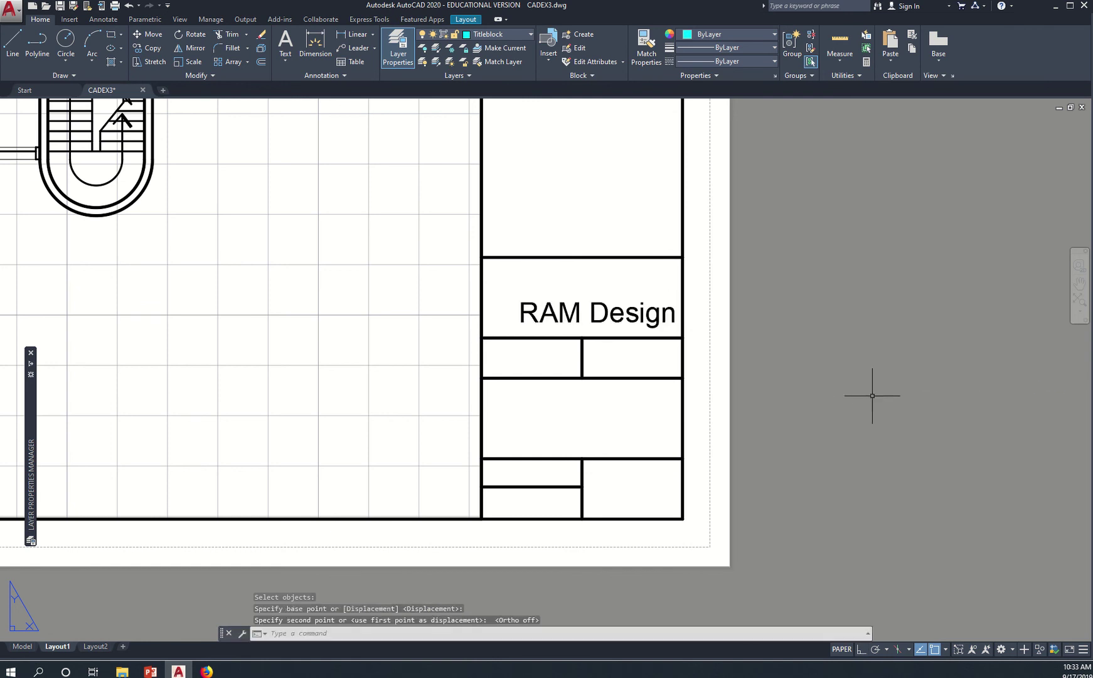
Draw a vertical, horizontal and diagonal line logo beside RAM Design, then view the PDF
{"action": "type", "text": "l"}
{"action": "key", "text": "Return"}
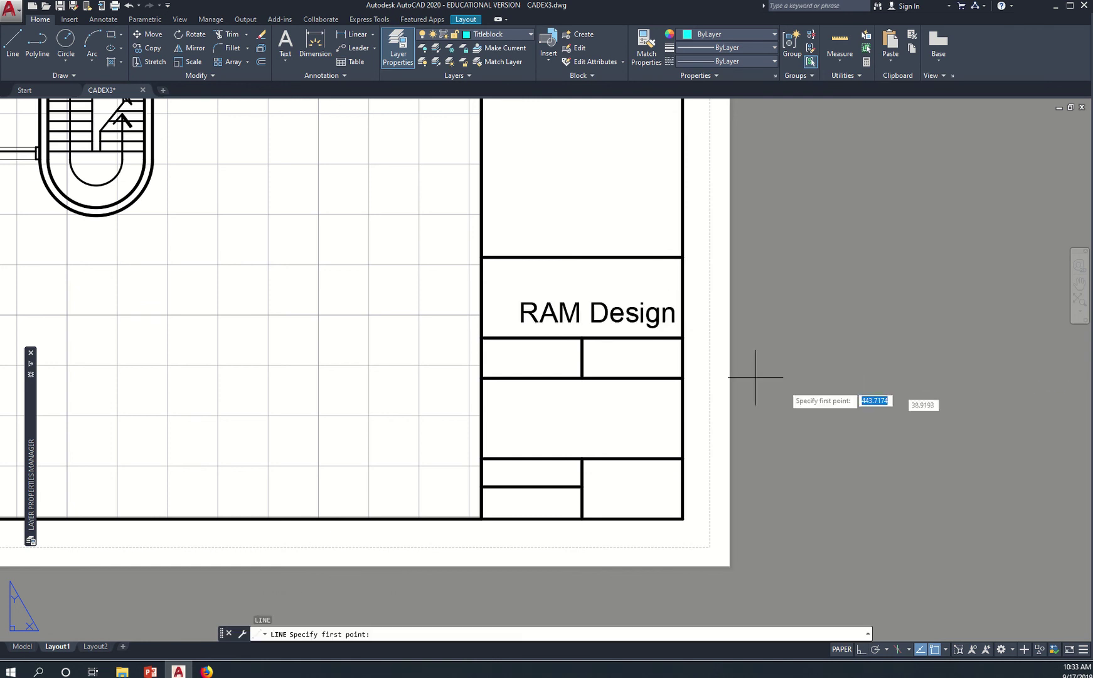
{"action": "left_click", "coordinate": [495, 327]}
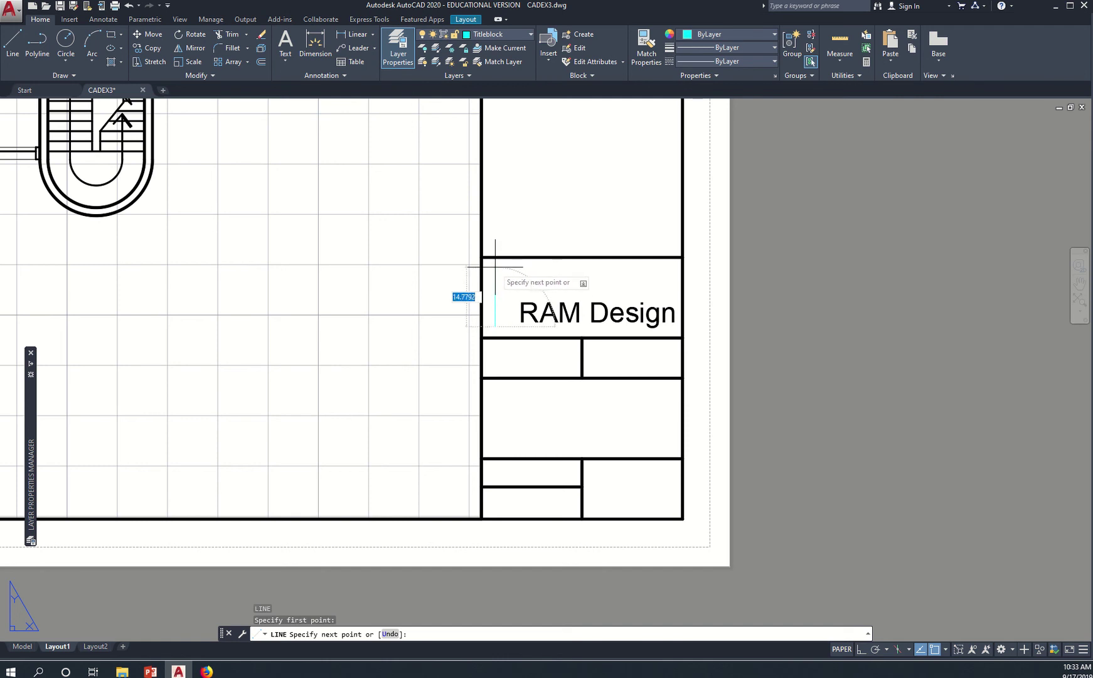
{"action": "key", "text": "F8"}
{"action": "left_click", "coordinate": [496, 273]}
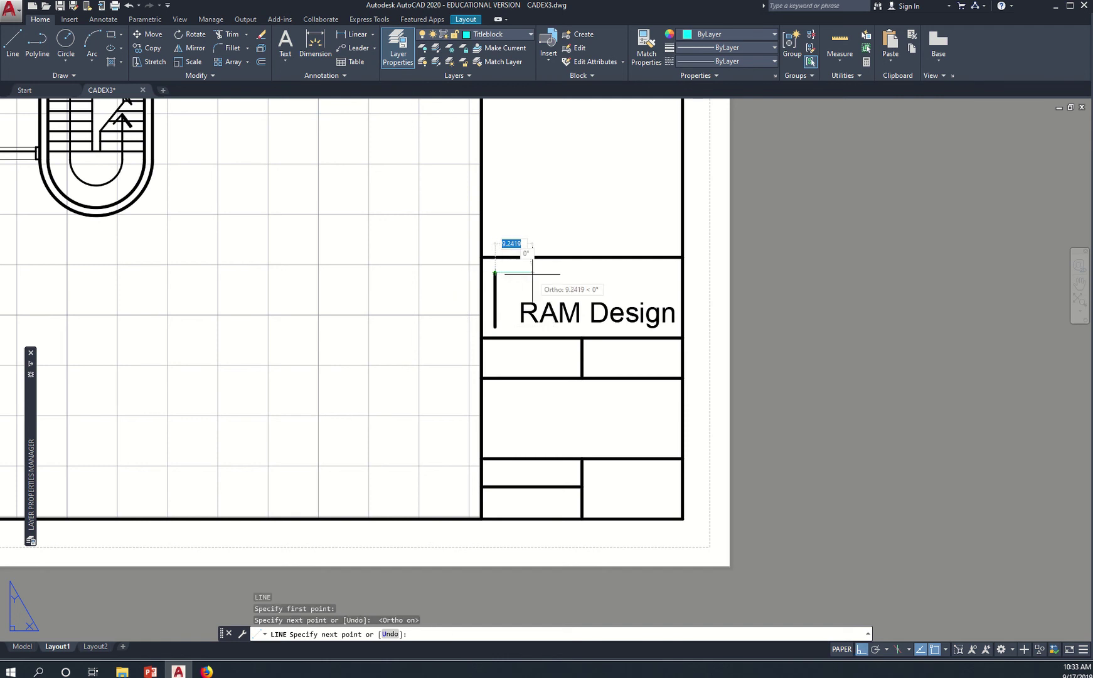
{"action": "left_click", "coordinate": [538, 274]}
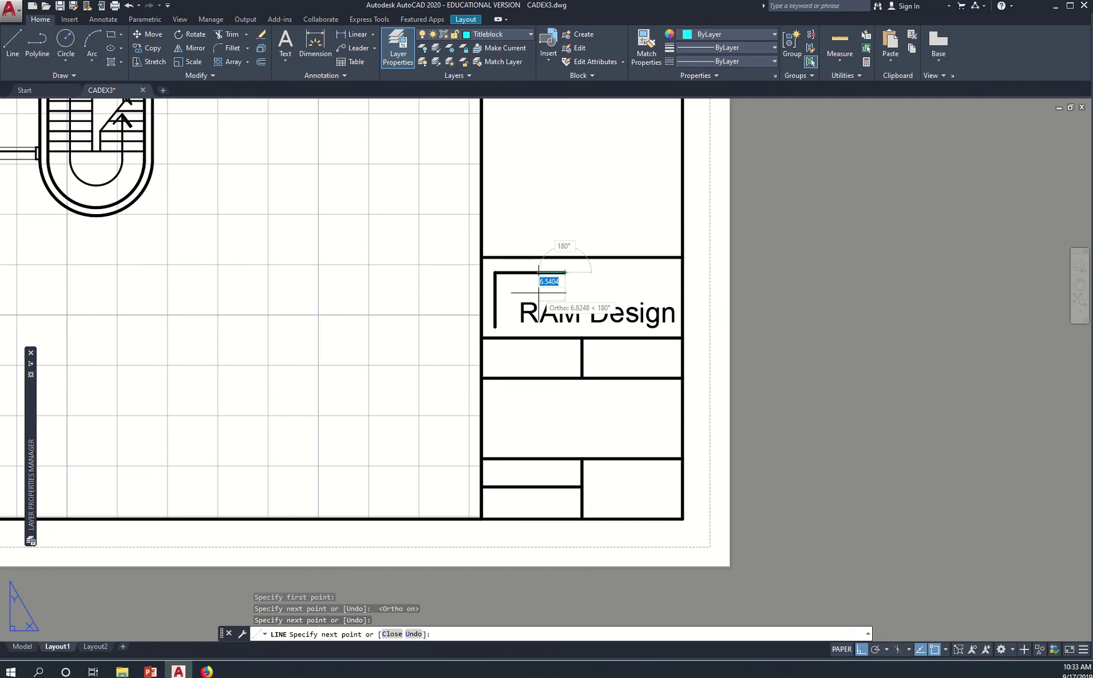
{"action": "key", "text": "F8"}
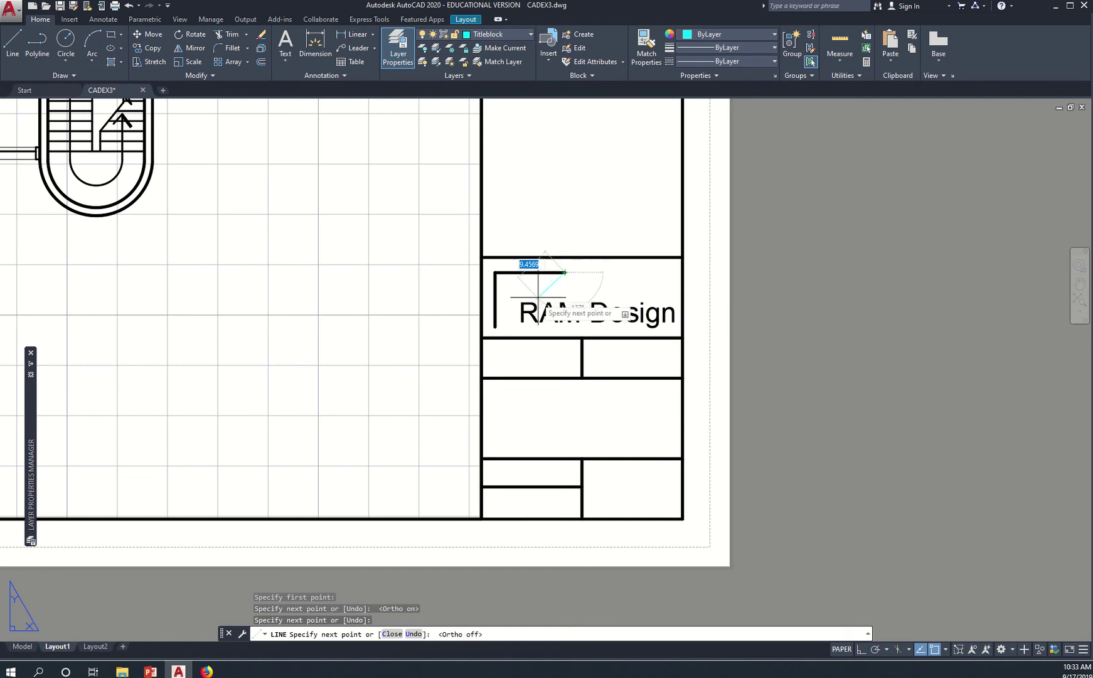
{"action": "left_click", "coordinate": [538, 296]}
{"action": "key", "text": "Escape"}
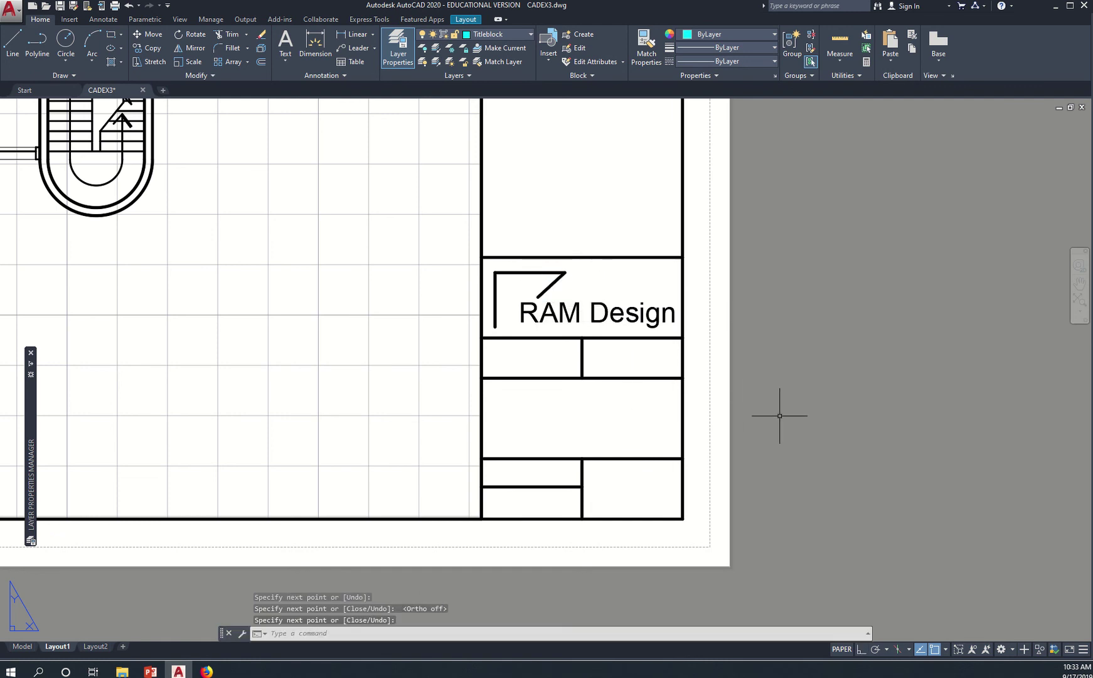
{"action": "key", "text": "alt+Tab"}
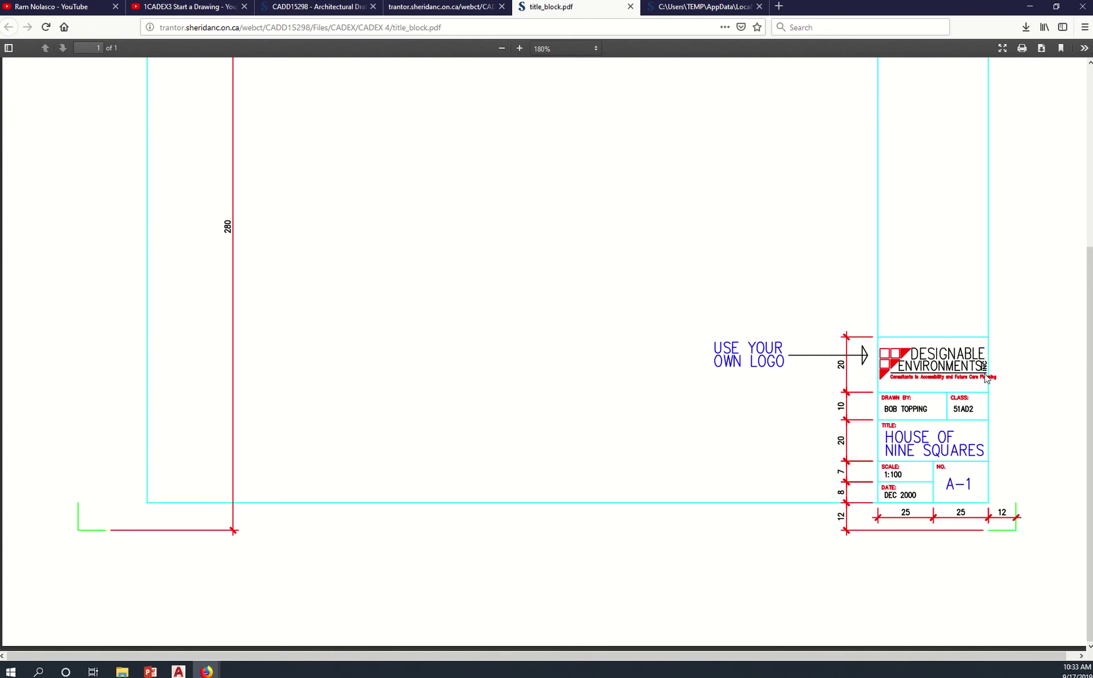
Compare against the title_block.pdf reference in Firefox and return to AutoCAD
{"action": "key", "text": "alt+Tab"}
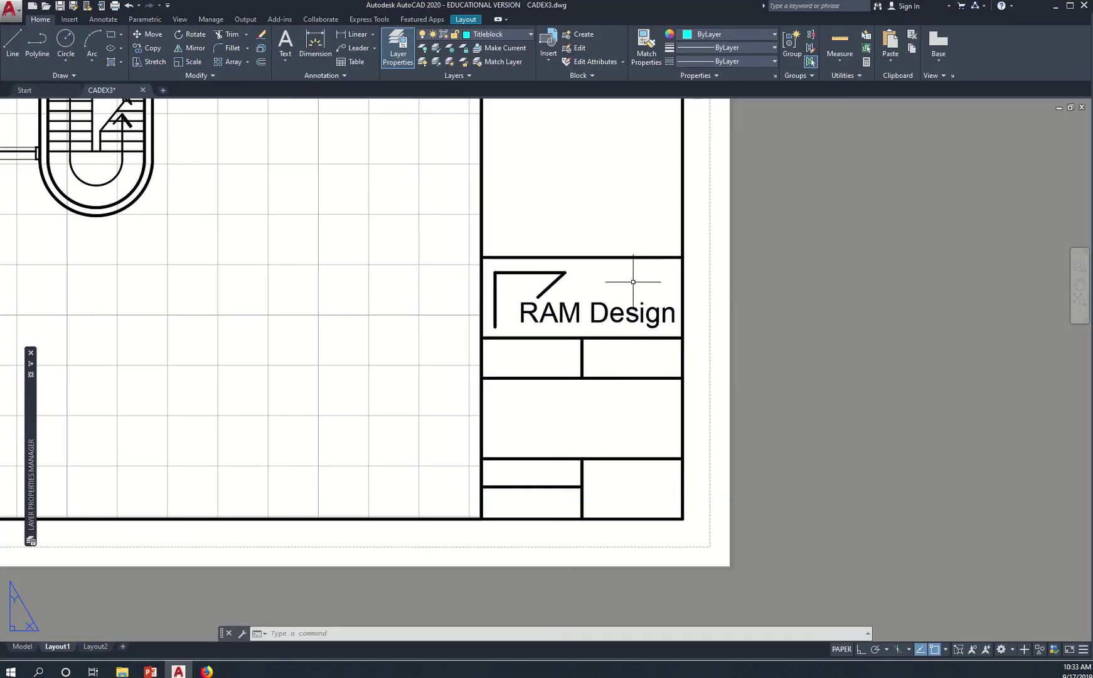
{"action": "key", "text": "alt+Tab"}
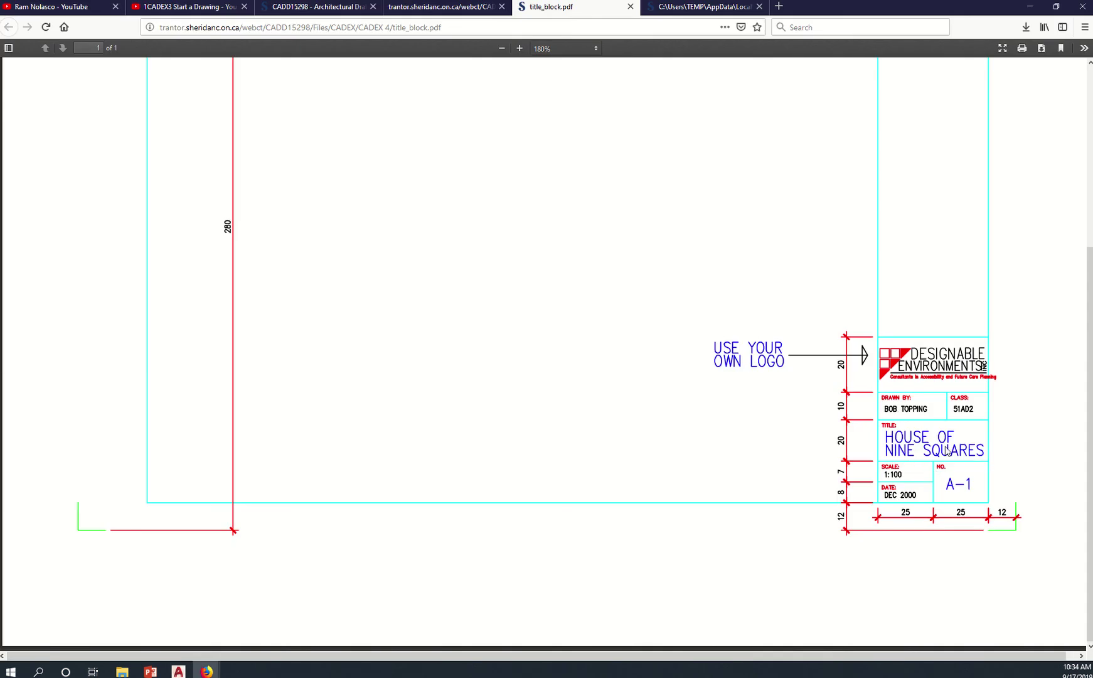
{"action": "key", "text": "alt+Tab"}
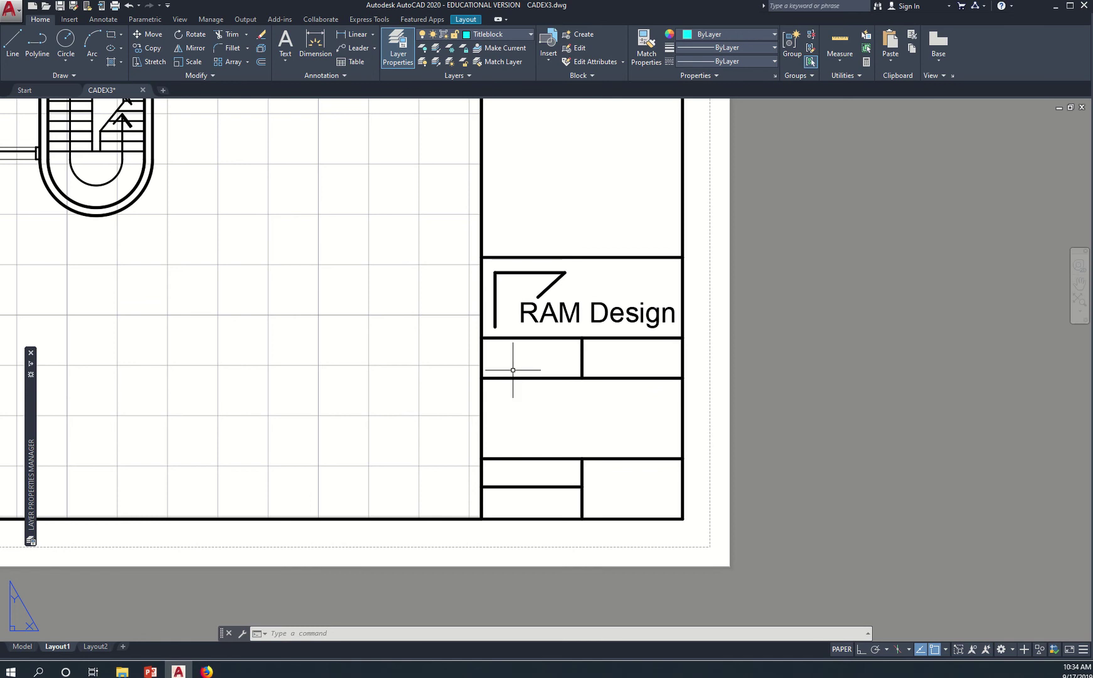
Write 'Title' as multiline text in a box over the title cell area
{"action": "key", "text": "Return"}
{"action": "left_click", "coordinate": [756, 328]}
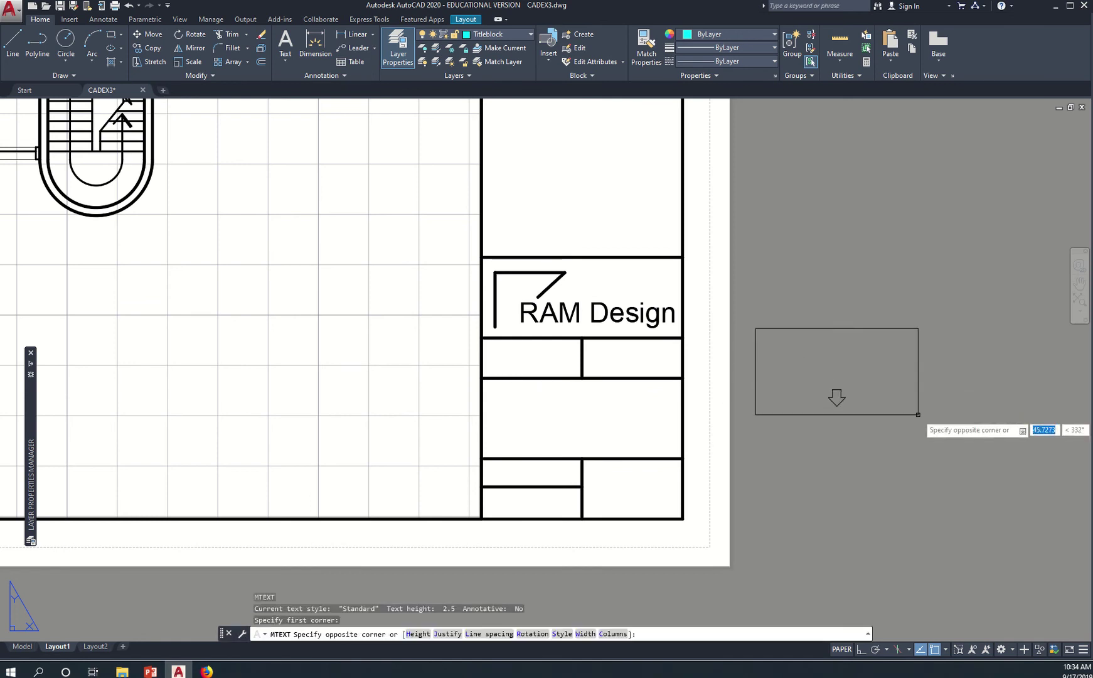
{"action": "left_click", "coordinate": [938, 420]}
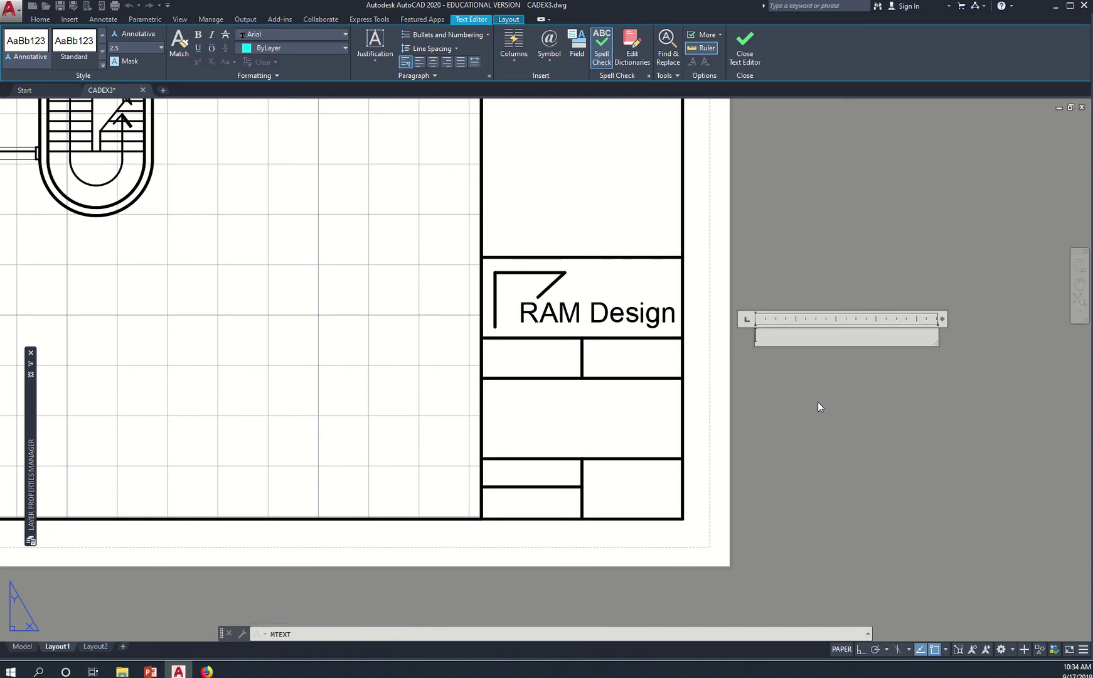
{"action": "type", "text": "T"}
{"action": "type", "text": "itle:"}
{"action": "left_click", "coordinate": [863, 414]}
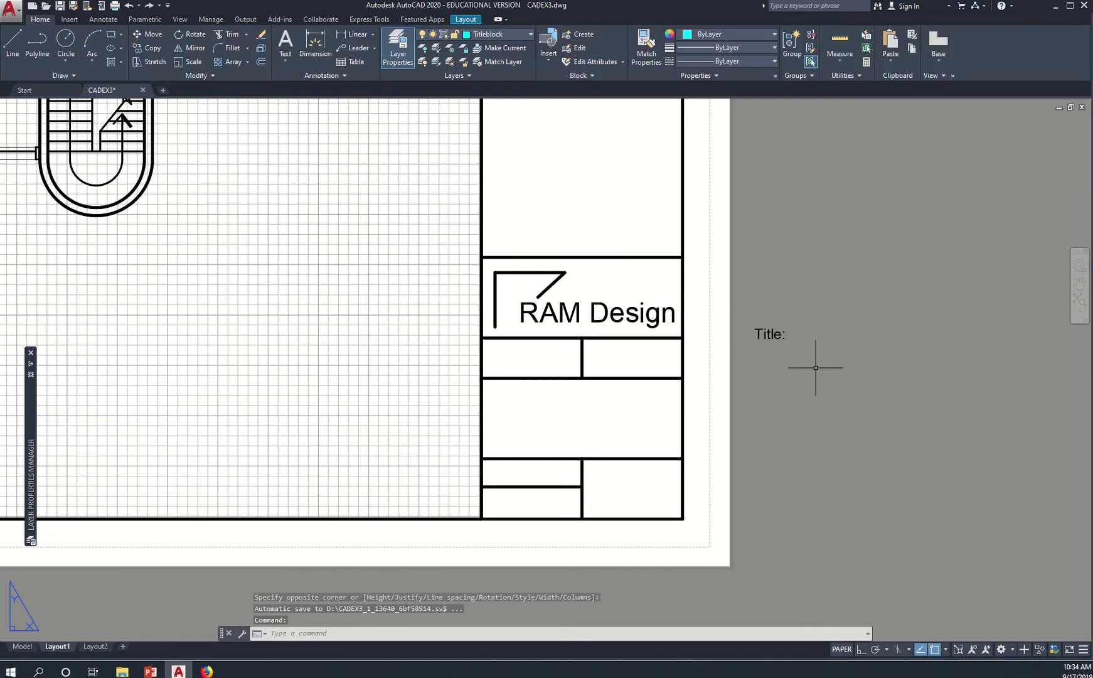
Make the Title text red and check it against the reference PDF
{"action": "left_click", "coordinate": [771, 332]}
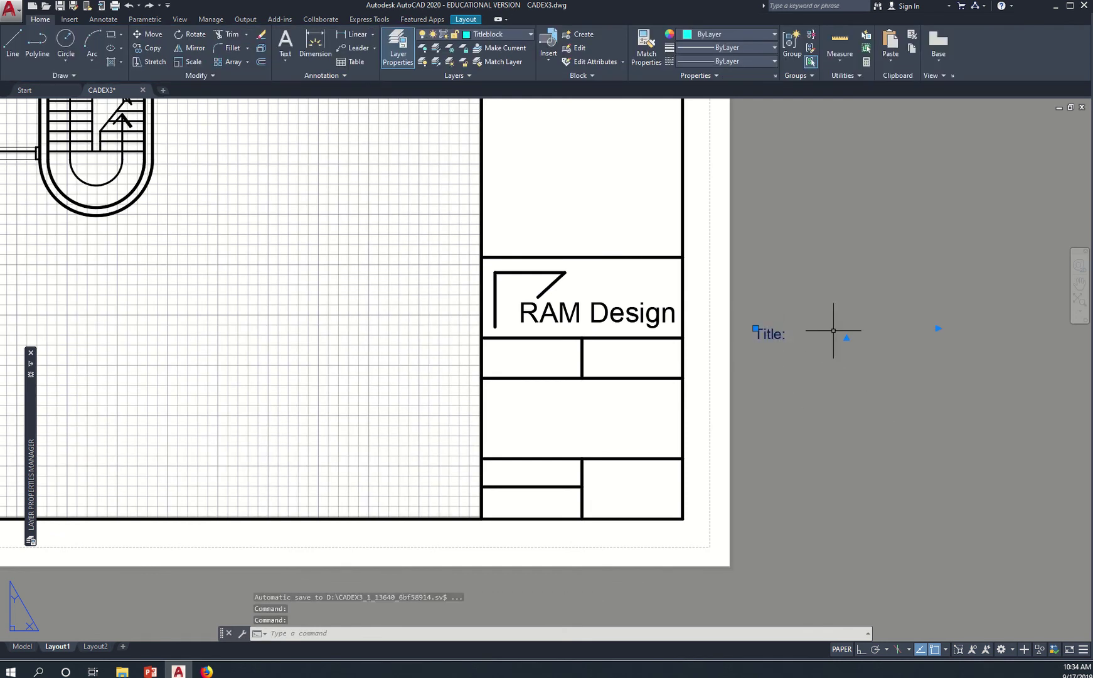
{"action": "left_click", "coordinate": [766, 35]}
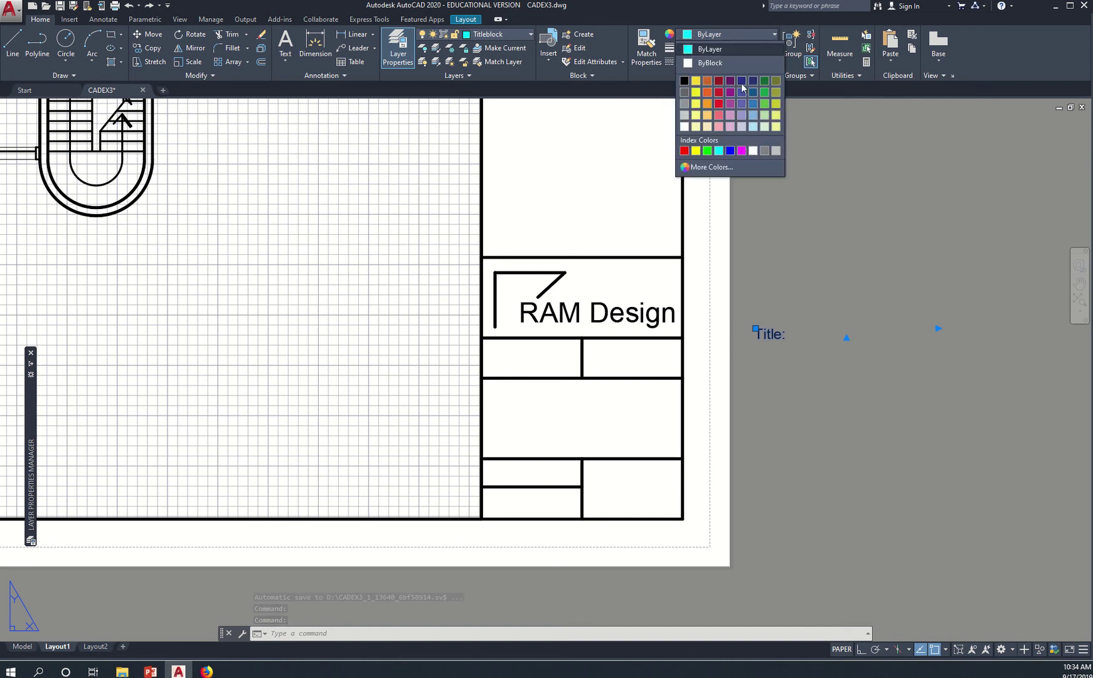
{"action": "left_click", "coordinate": [684, 151]}
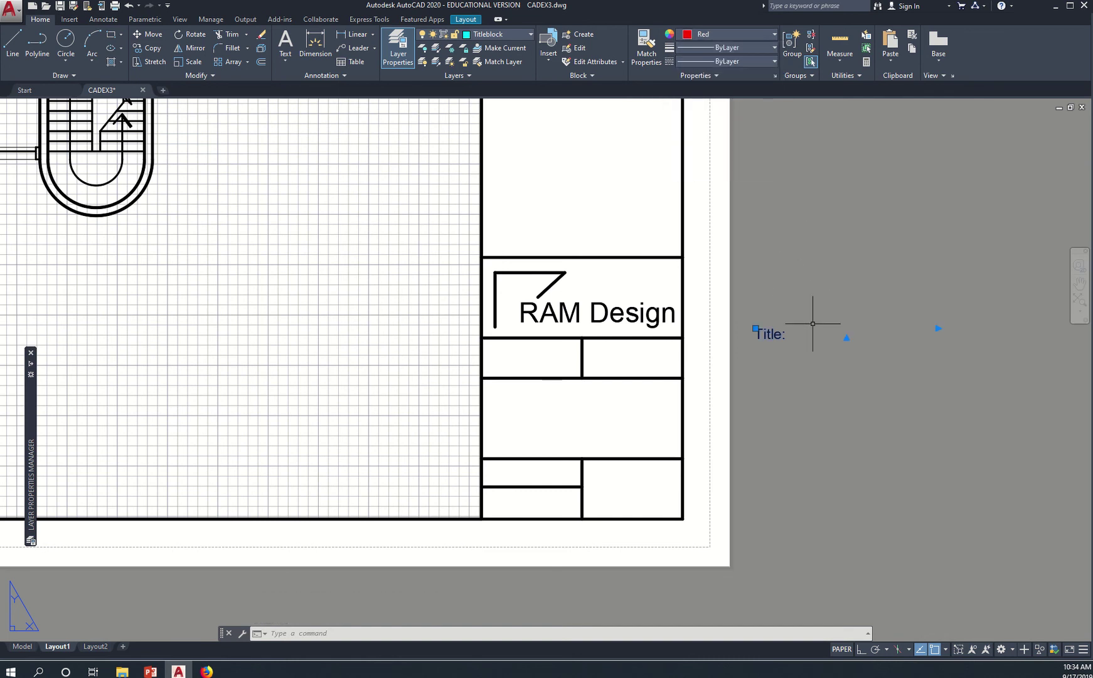
{"action": "key", "text": "alt+Tab"}
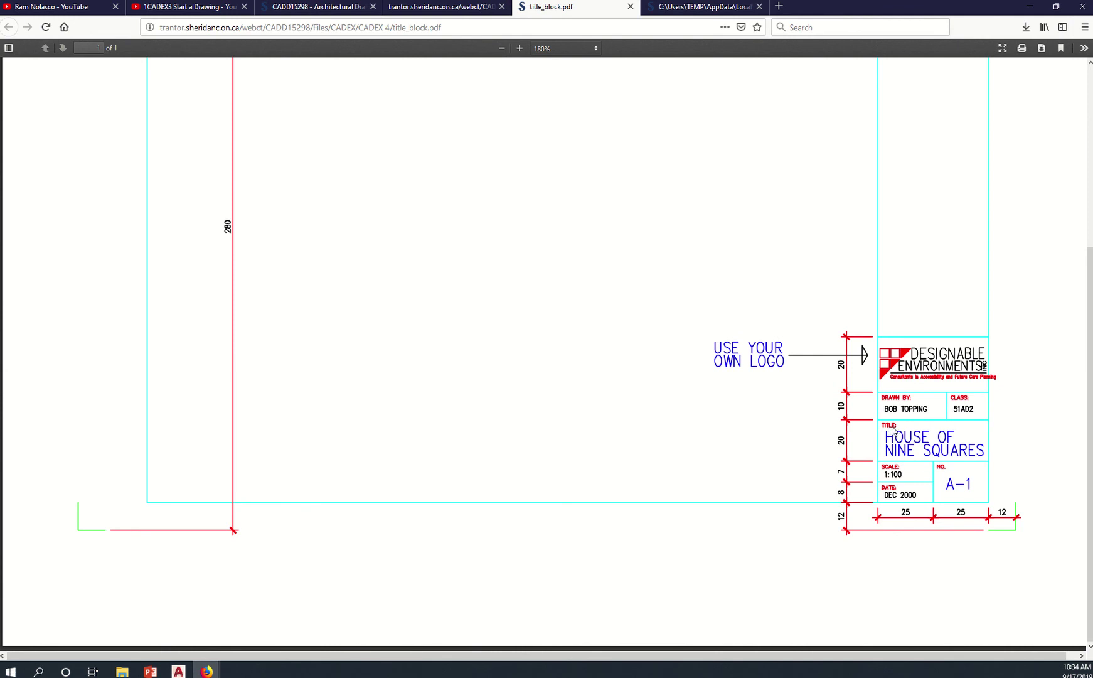
{"action": "key", "text": "alt+Tab"}
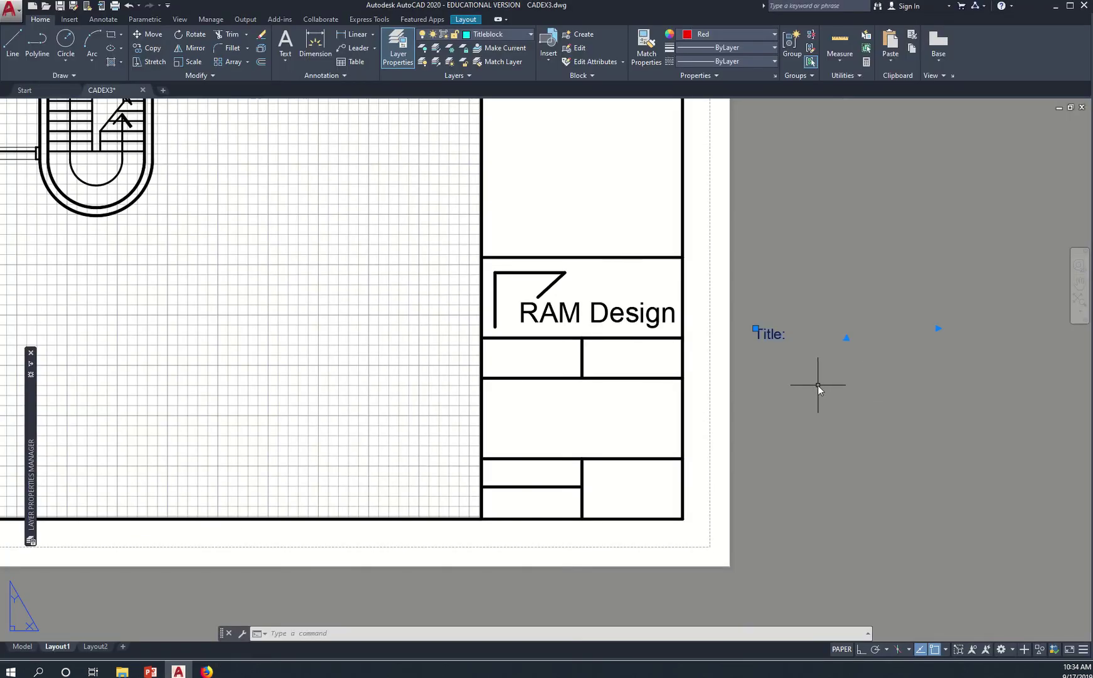
Move the Title text into the large title cell of the title block
{"action": "type", "text": "m"}
{"action": "key", "text": "Return"}
{"action": "left_click", "coordinate": [854, 422]}
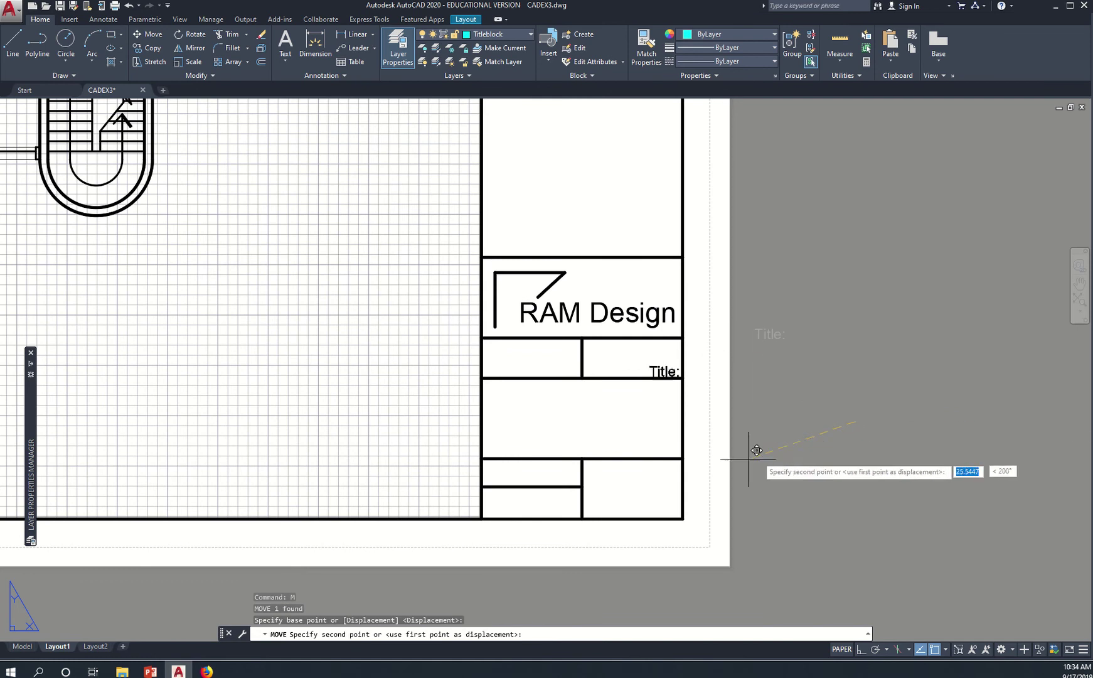
{"action": "scroll", "coordinate": [590, 469], "scroll_direction": "up", "scroll_amount": 2}
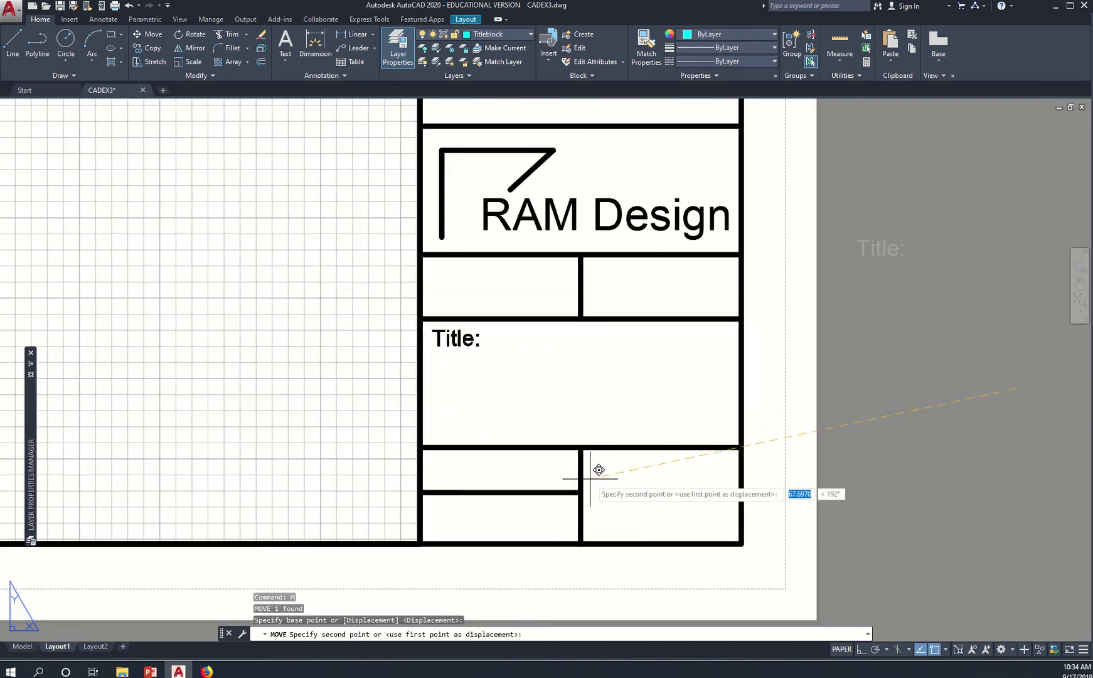
{"action": "left_click", "coordinate": [590, 478]}
{"action": "middle_click_drag", "start_coordinate": [495, 383], "coordinate": [636, 397]}
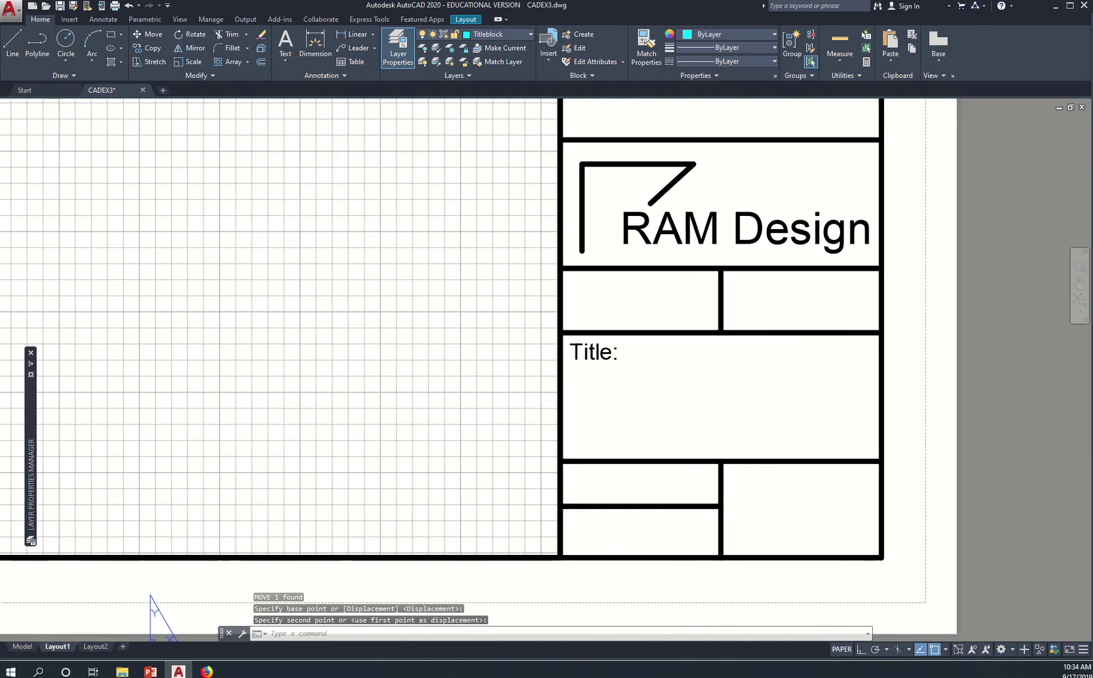
Nudge the Title text into the cell's upper-left corner and compare with the PDF
{"action": "key", "text": "Return"}
{"action": "left_click", "coordinate": [593, 352]}
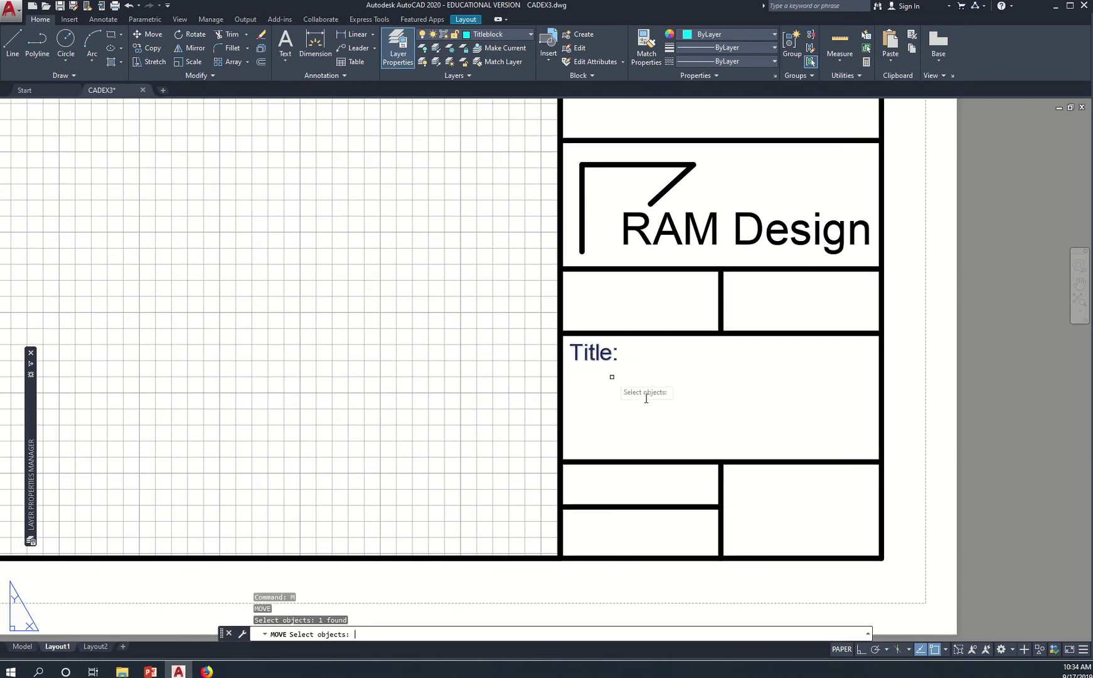
{"action": "key", "text": "Return"}
{"action": "left_click", "coordinate": [678, 406]}
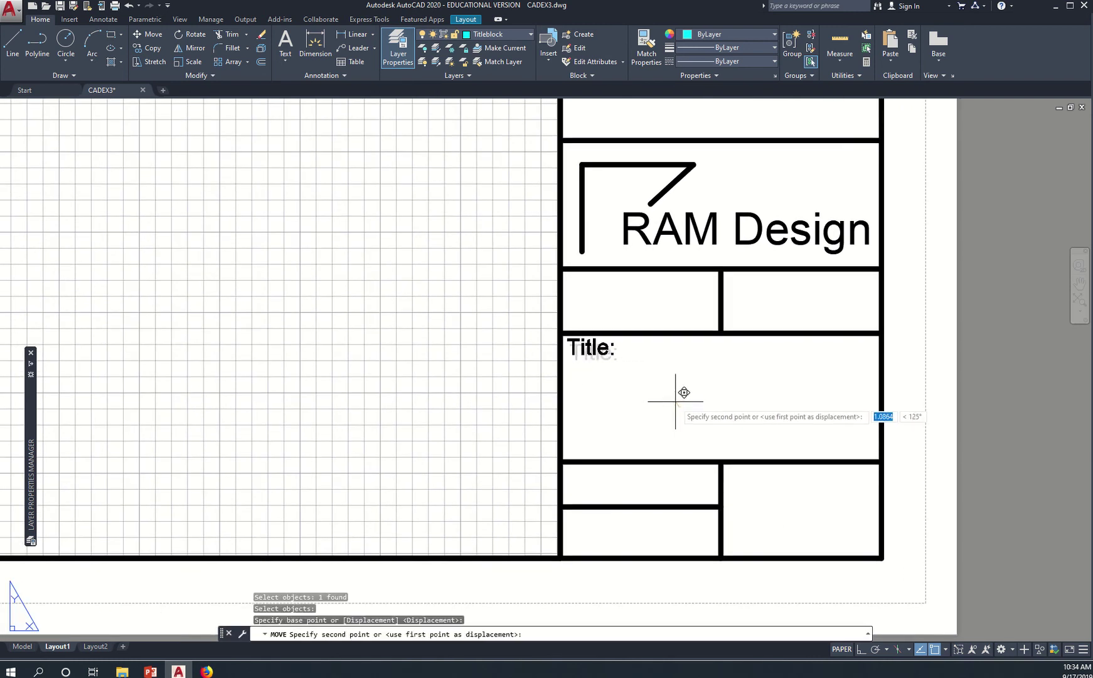
{"action": "left_click", "coordinate": [682, 401]}
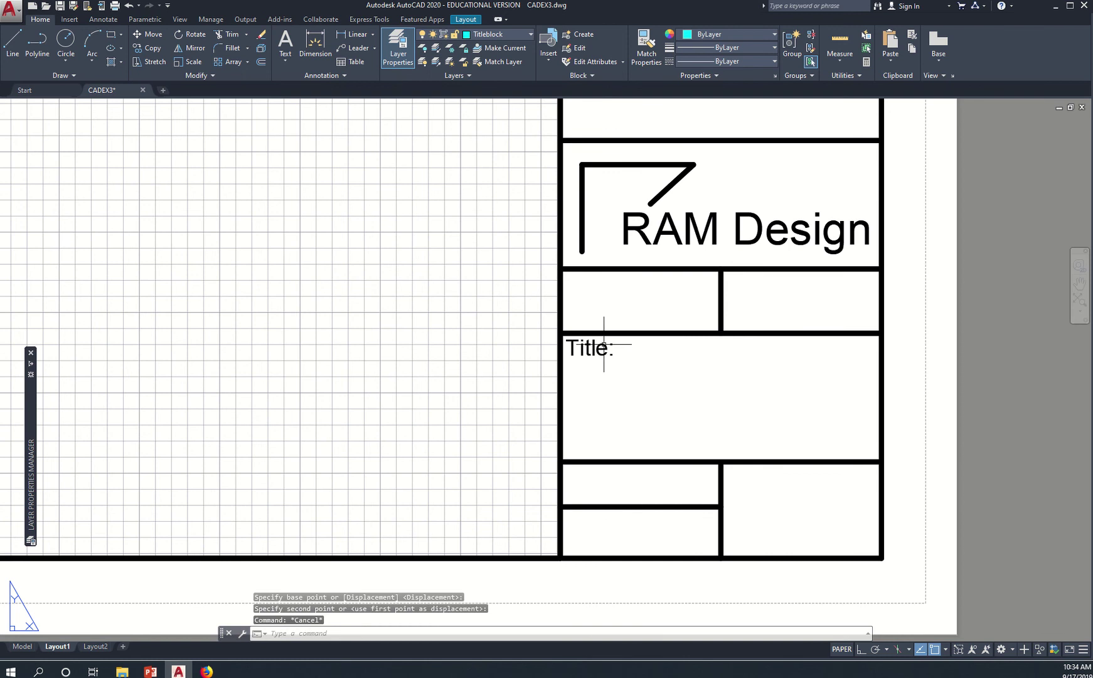
{"action": "key", "text": "alt+Tab"}
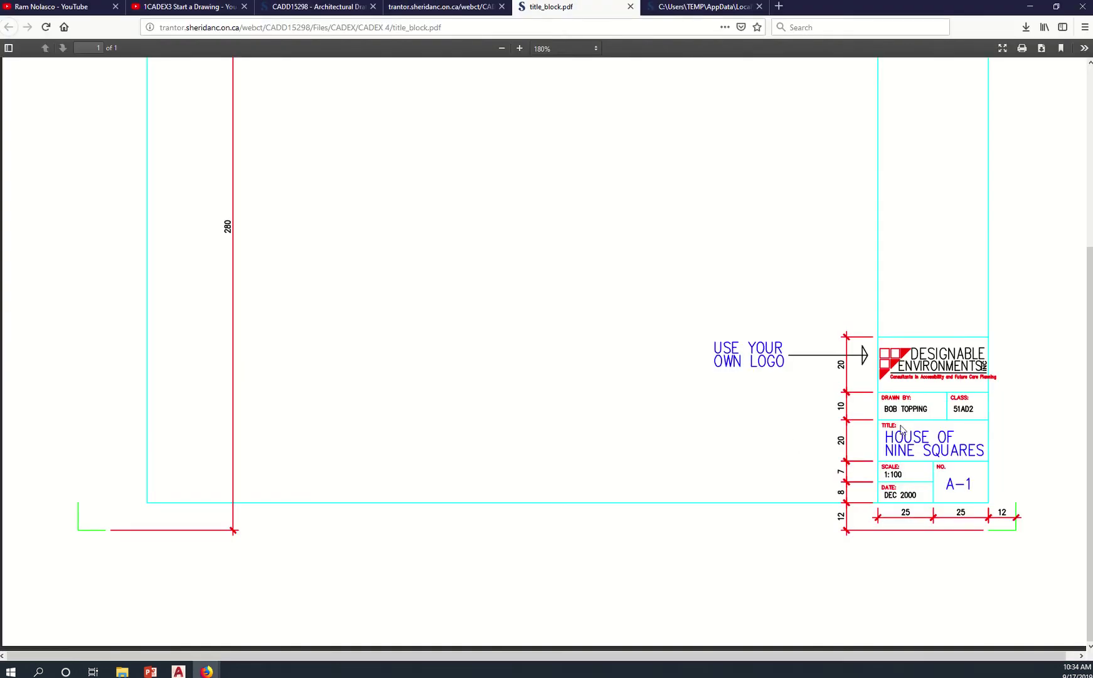
{"action": "key", "text": "alt+Tab"}
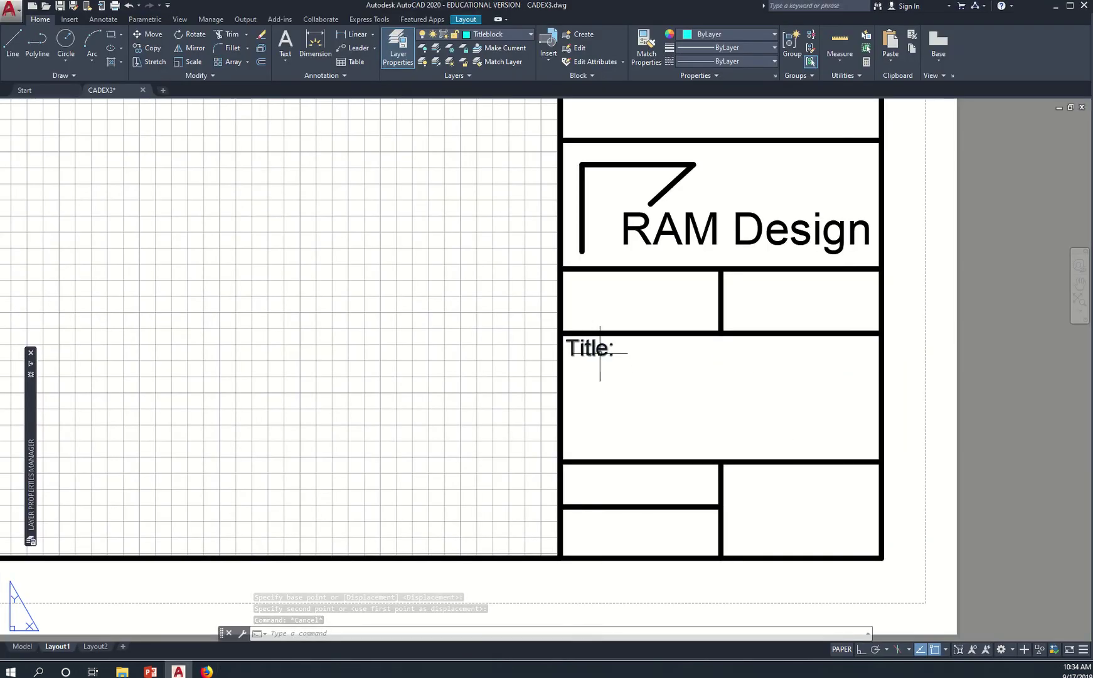
Change the label to uppercase 'TITLE:'
{"action": "double_click", "coordinate": [600, 353]}
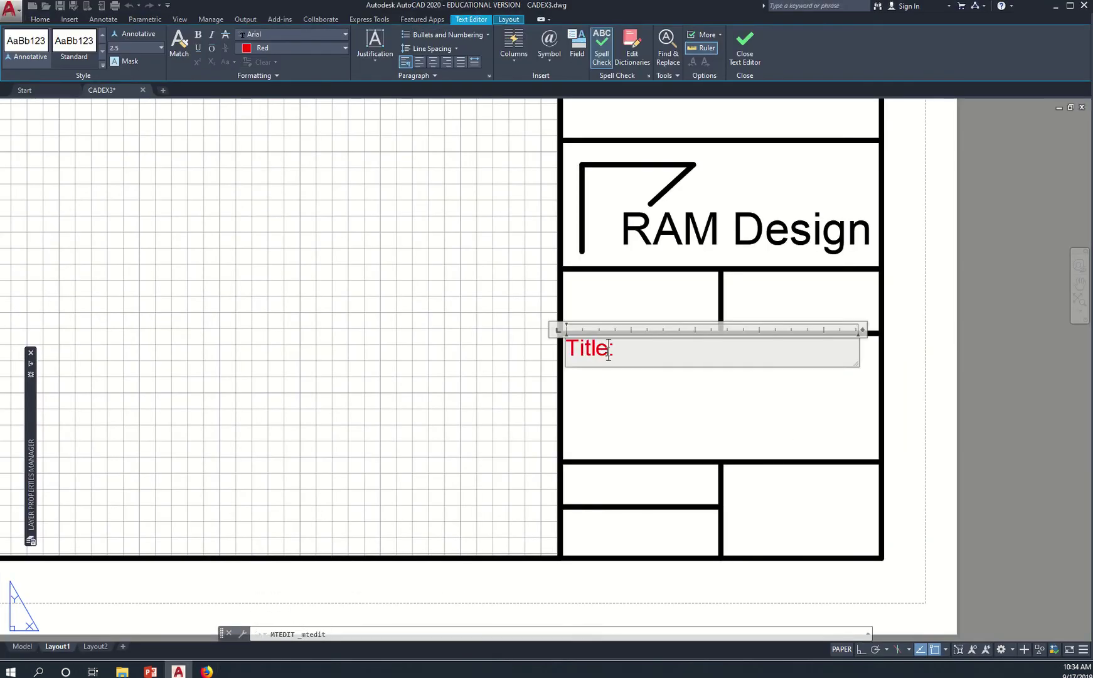
{"action": "left_click_drag", "start_coordinate": [608, 350], "coordinate": [583, 356]}
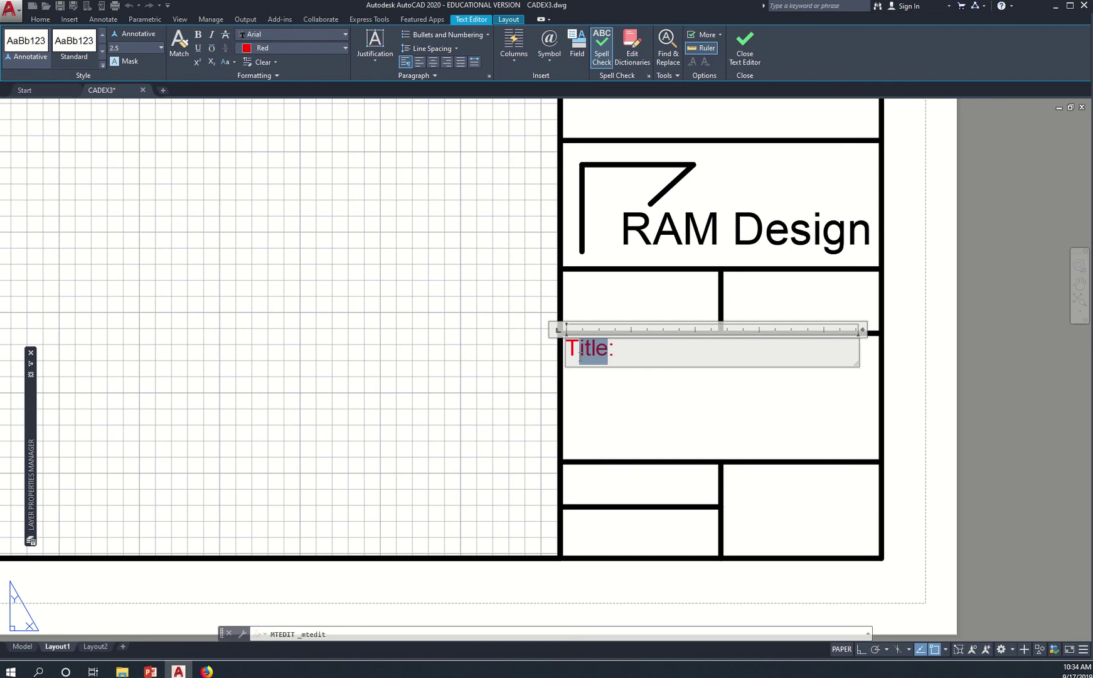
{"action": "type", "text": "ITLE:"}
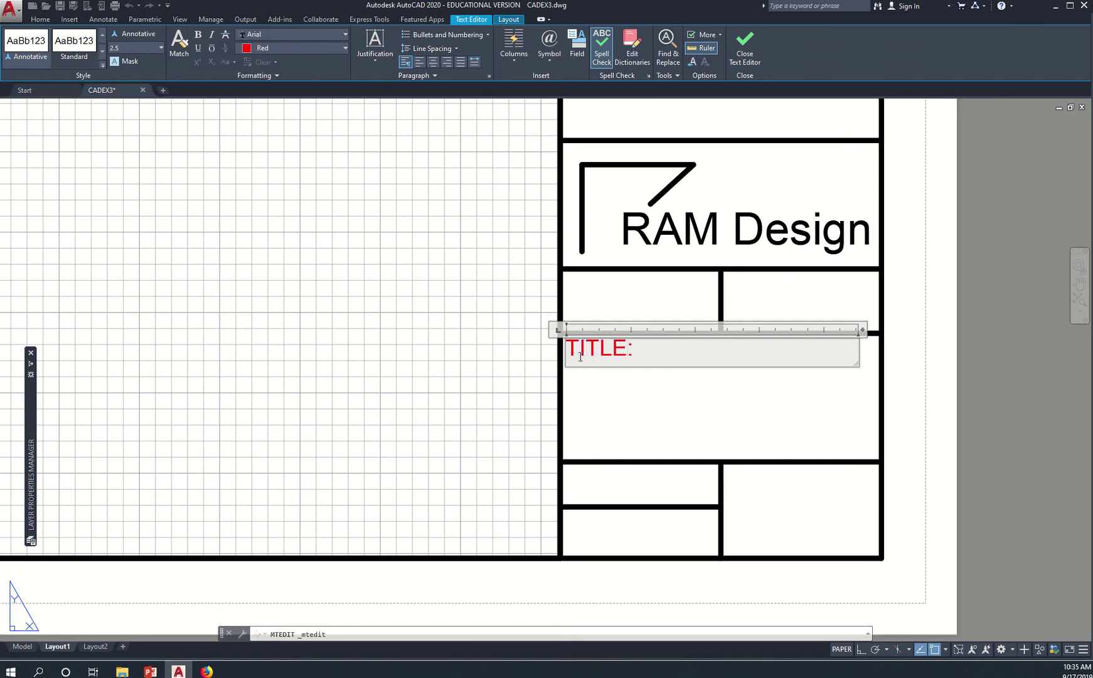
{"action": "left_click", "coordinate": [628, 380]}
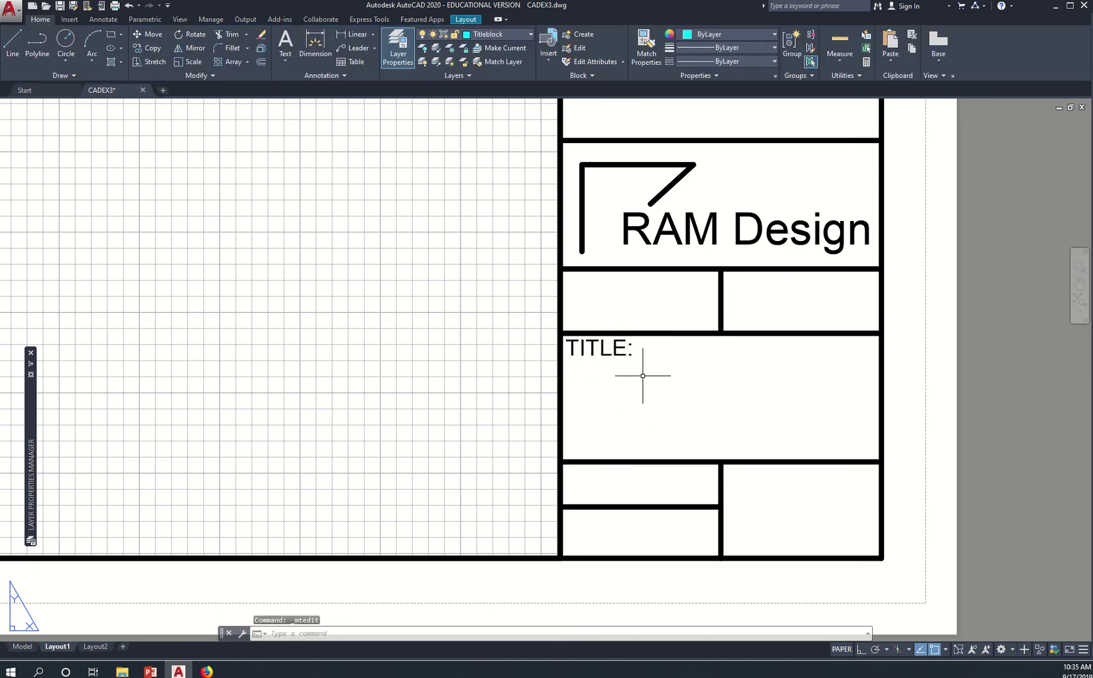
{"action": "type", "text": "M"}
{"action": "key", "text": "Escape"}
{"action": "key", "text": "Escape"}
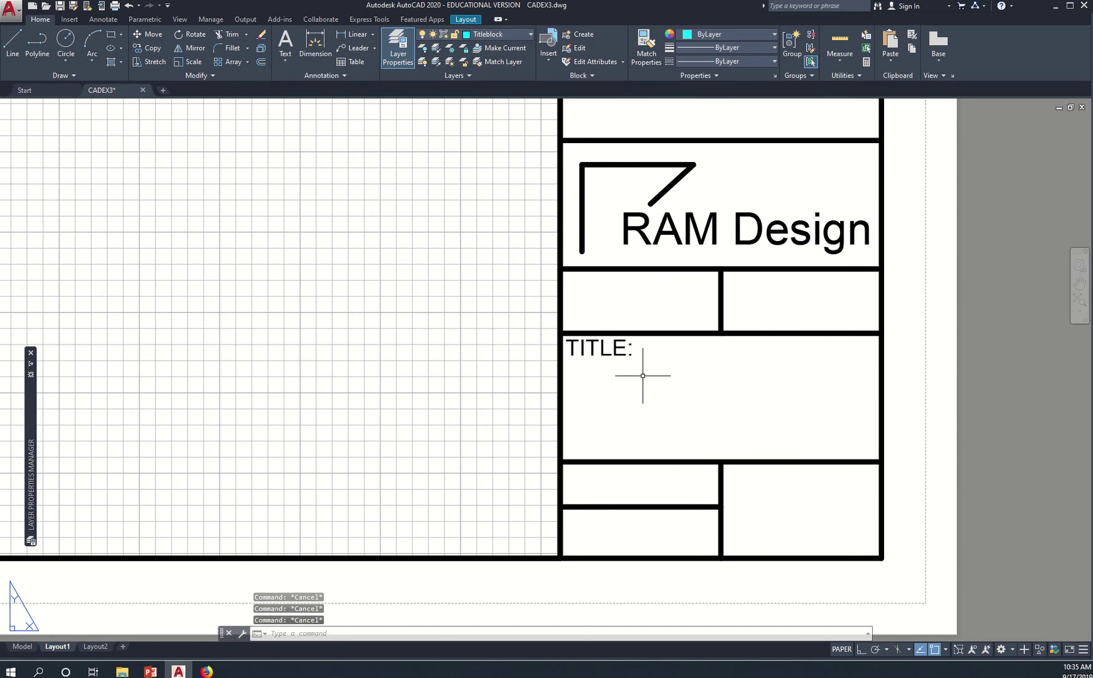
{"action": "type", "text": "cp"}
{"action": "key", "text": "Return"}
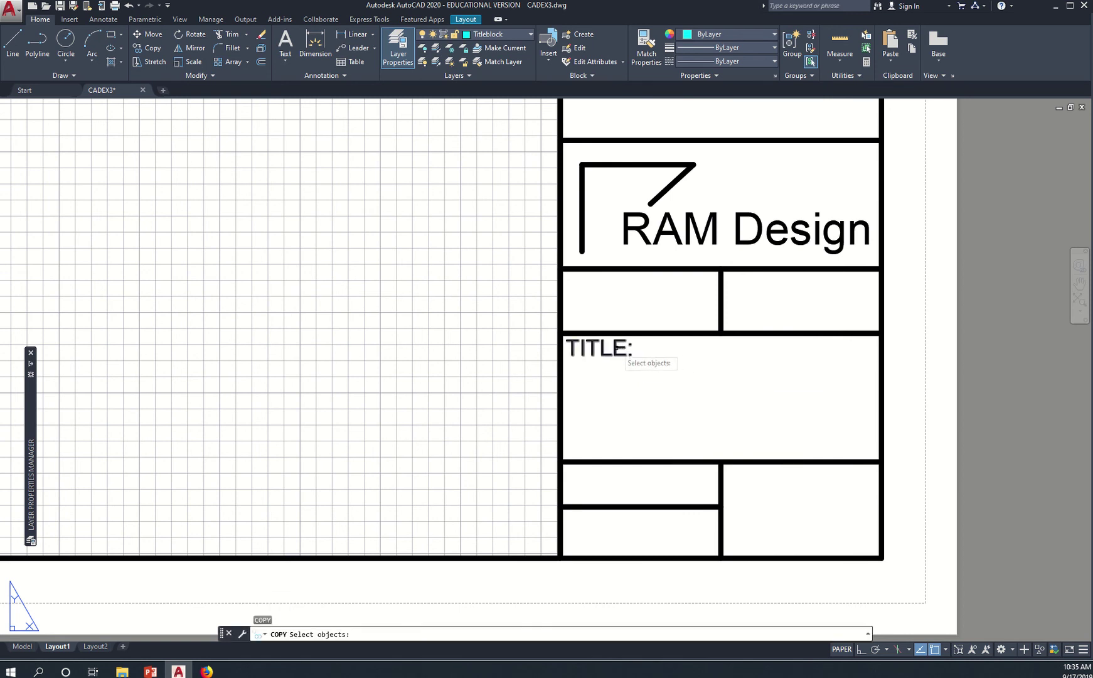
Copy the TITLE: label into the five other title block cells and open the upper-left copy
{"action": "left_click", "coordinate": [628, 349]}
{"action": "key", "text": "Return"}
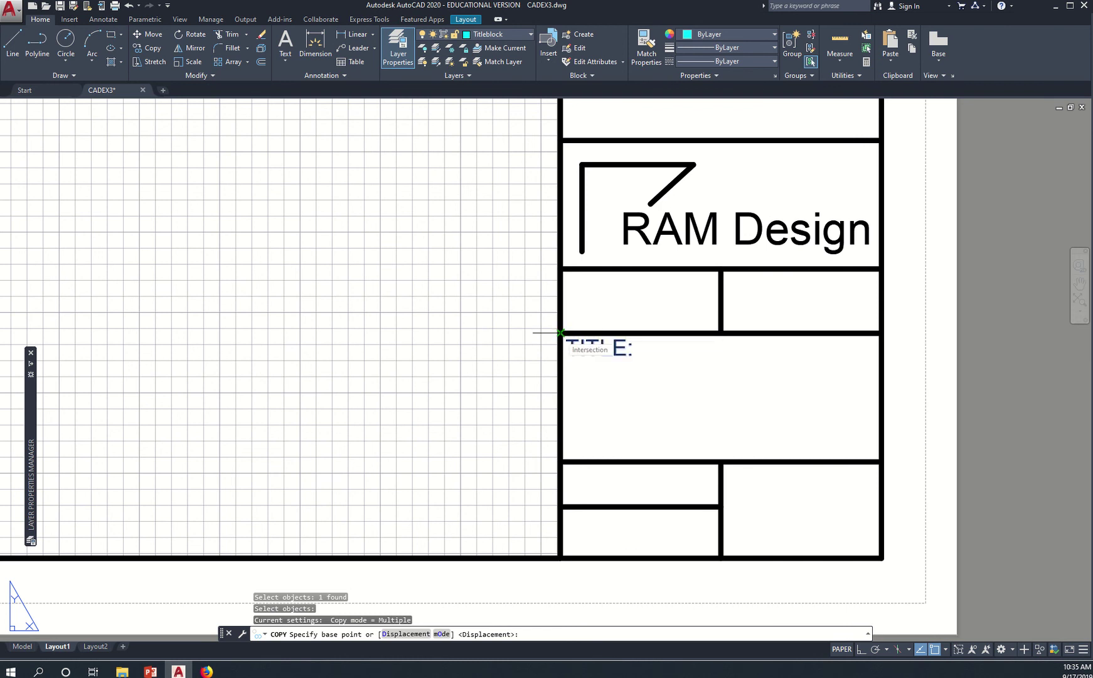
{"action": "left_click", "coordinate": [559, 333]}
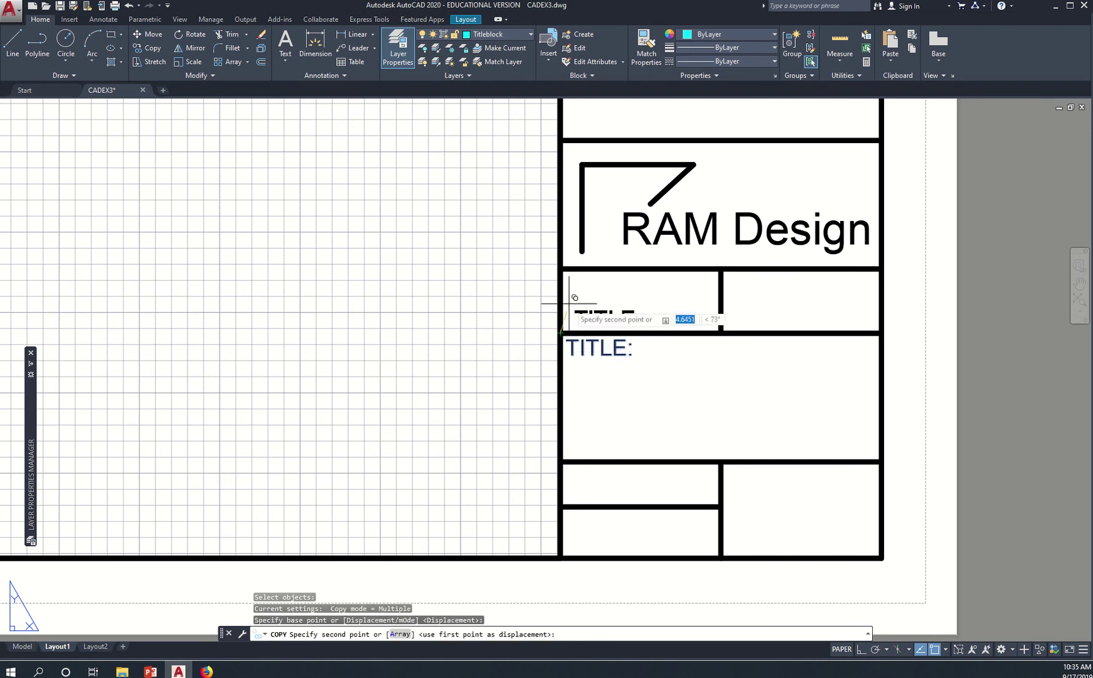
{"action": "left_click", "coordinate": [560, 269]}
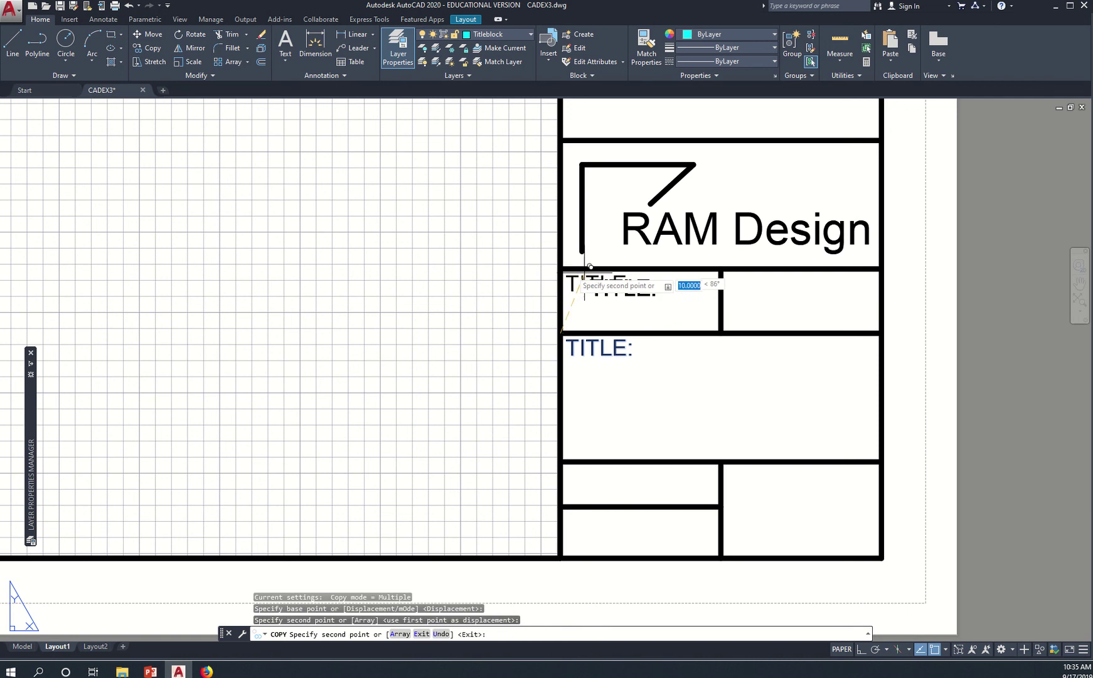
{"action": "left_click", "coordinate": [722, 269]}
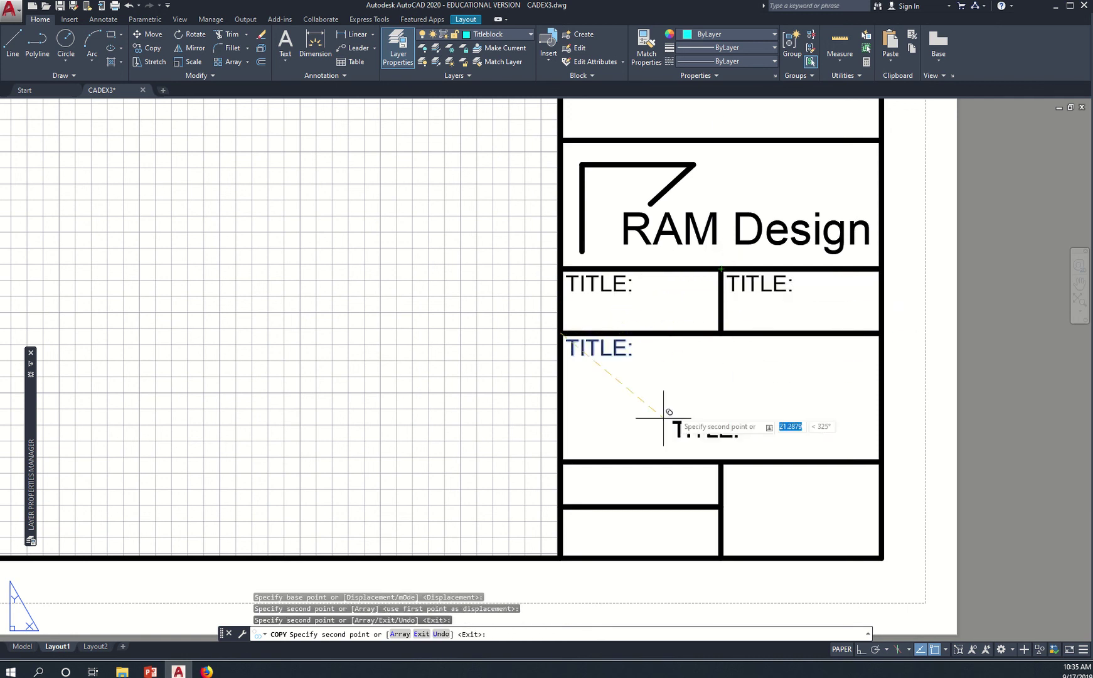
{"action": "left_click", "coordinate": [559, 461]}
{"action": "left_click", "coordinate": [559, 506]}
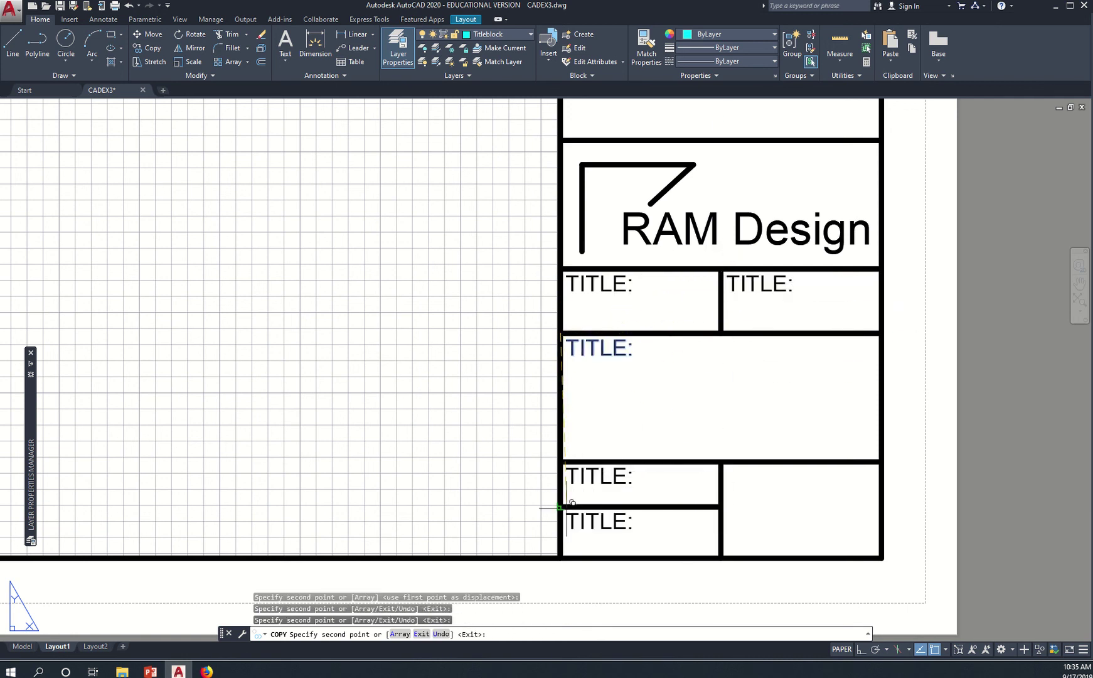
{"action": "left_click", "coordinate": [722, 462]}
{"action": "key", "text": "Escape"}
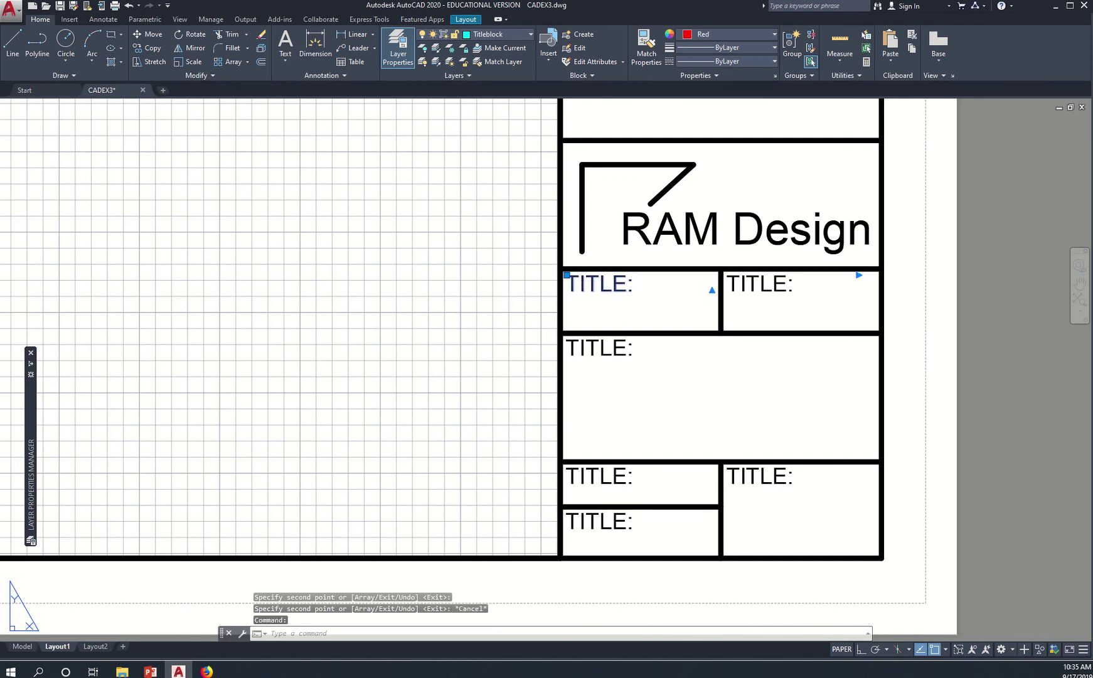
{"action": "double_click", "coordinate": [607, 281]}
{"action": "key", "text": "alt+Tab"}
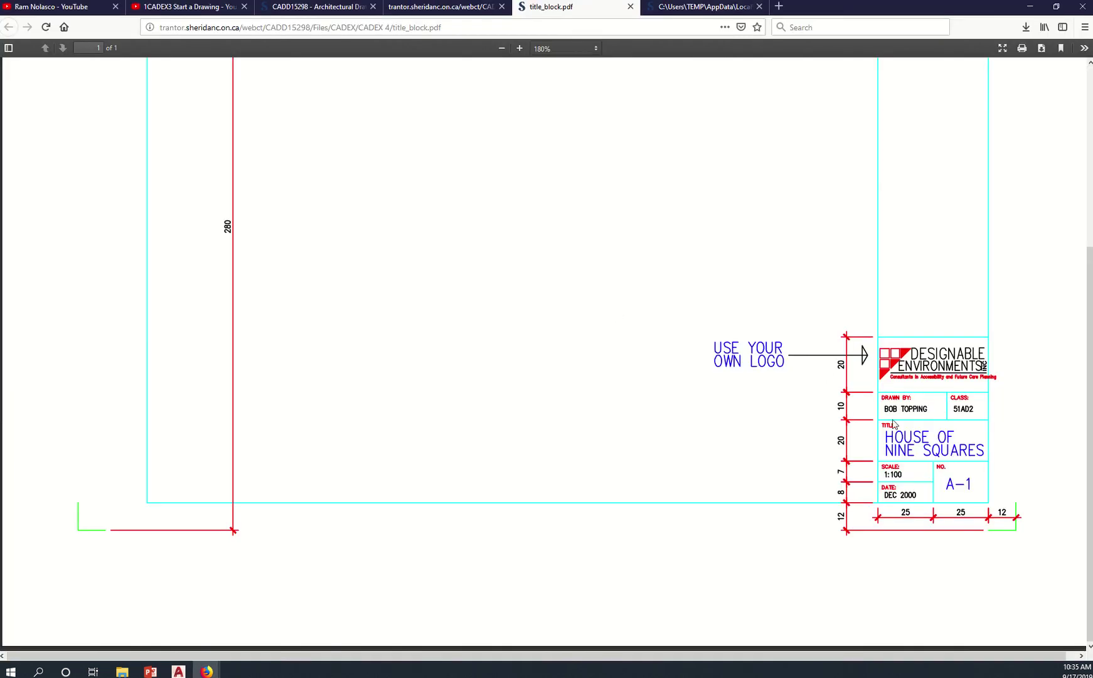
Retype the upper-left label as 'DRAWN BY:'
{"action": "key", "text": "alt+Tab"}
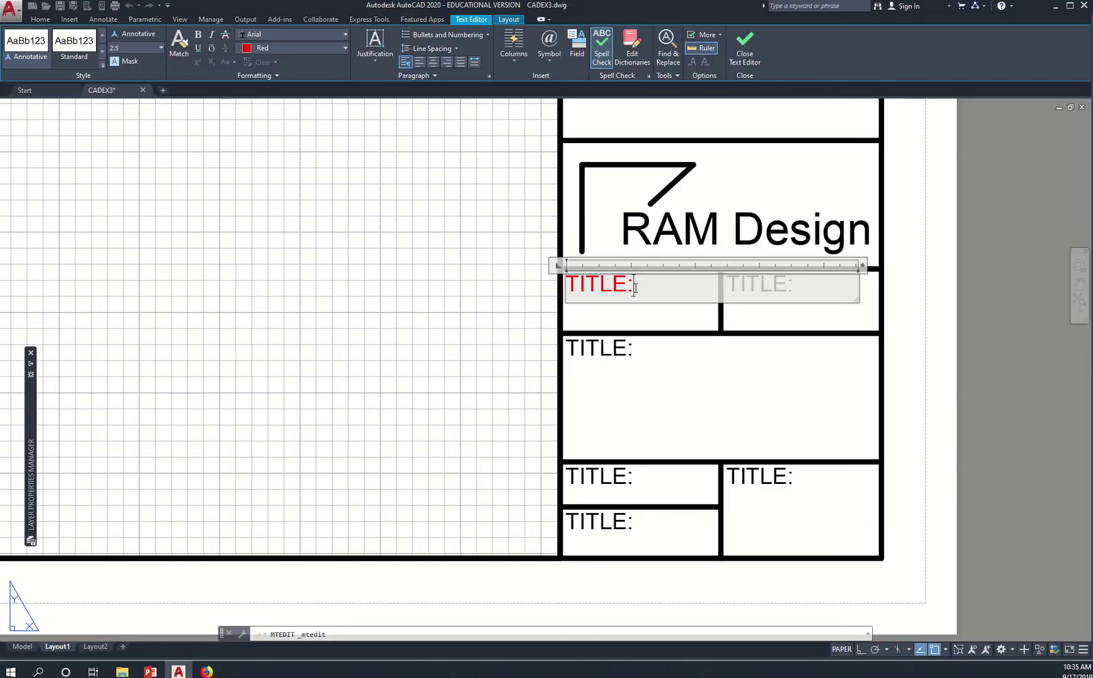
{"action": "left_click_drag", "start_coordinate": [628, 286], "coordinate": [543, 286]}
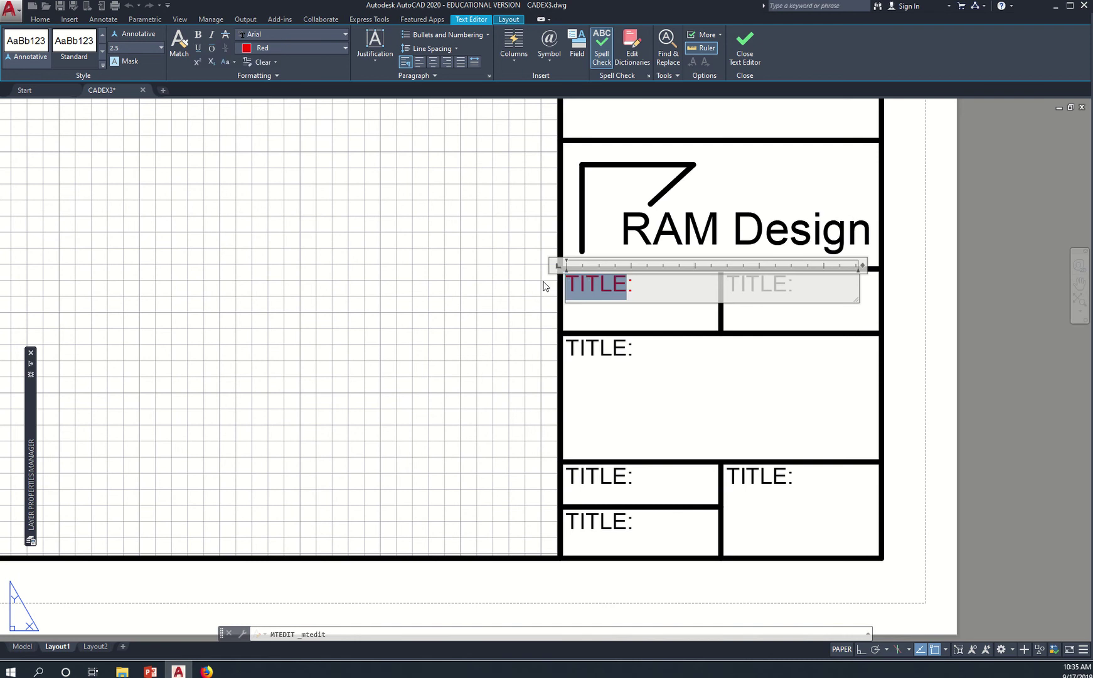
{"action": "type", "text": "DRAWN BY:"}
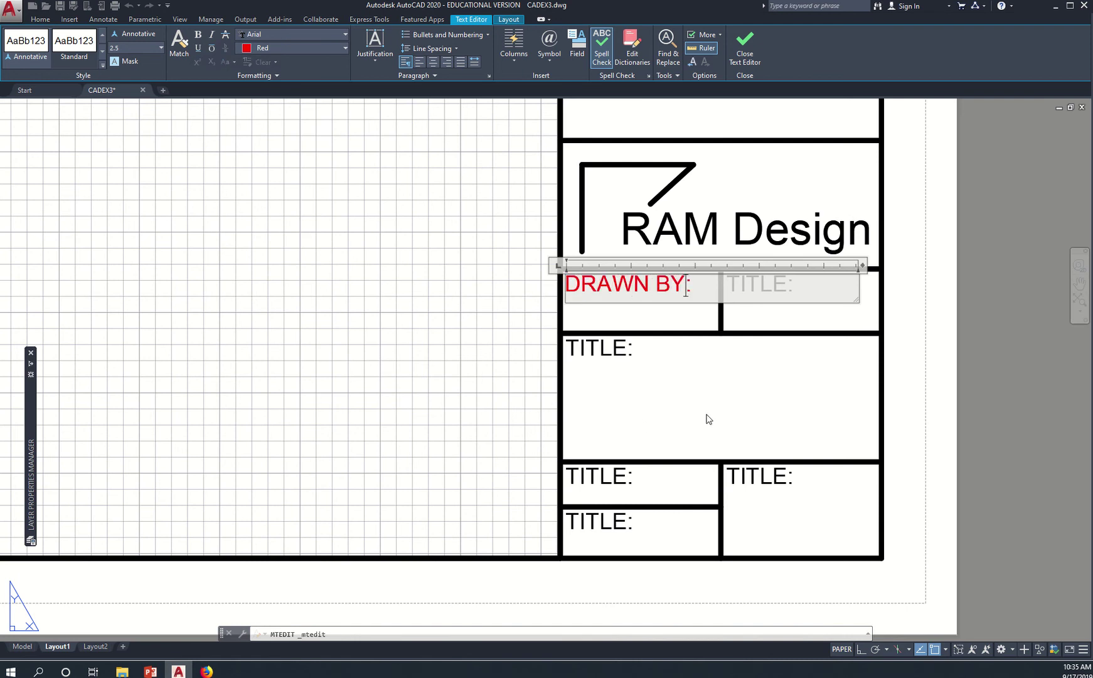
{"action": "left_click", "coordinate": [709, 419]}
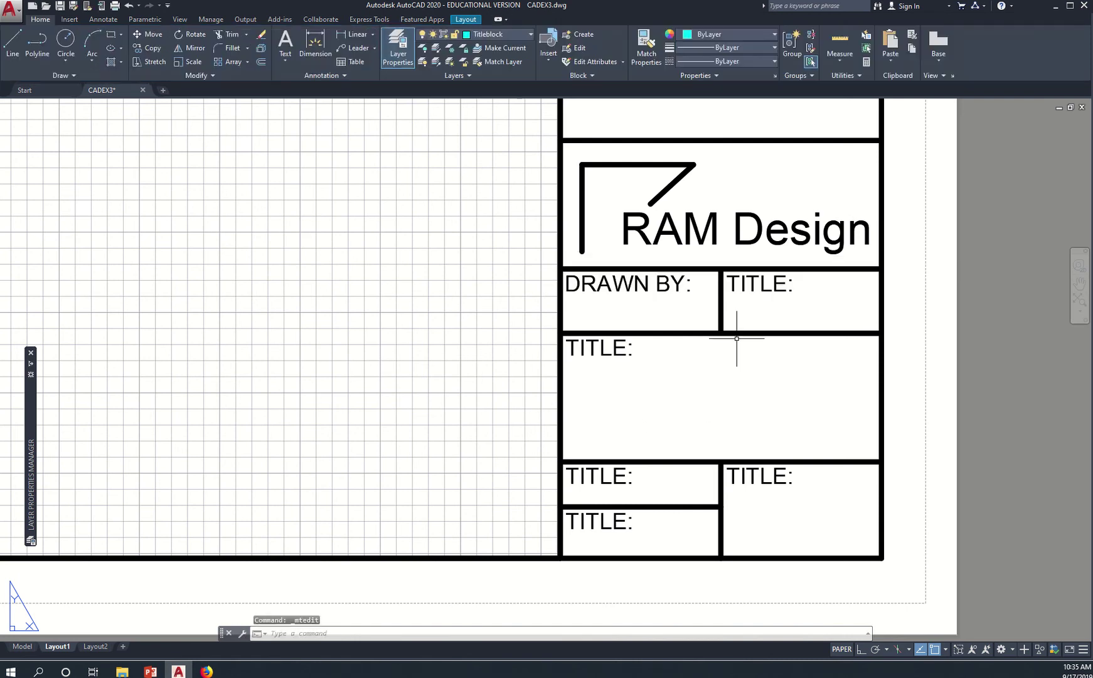
{"action": "key", "text": "alt+Tab"}
{"action": "key", "text": "alt+Tab"}
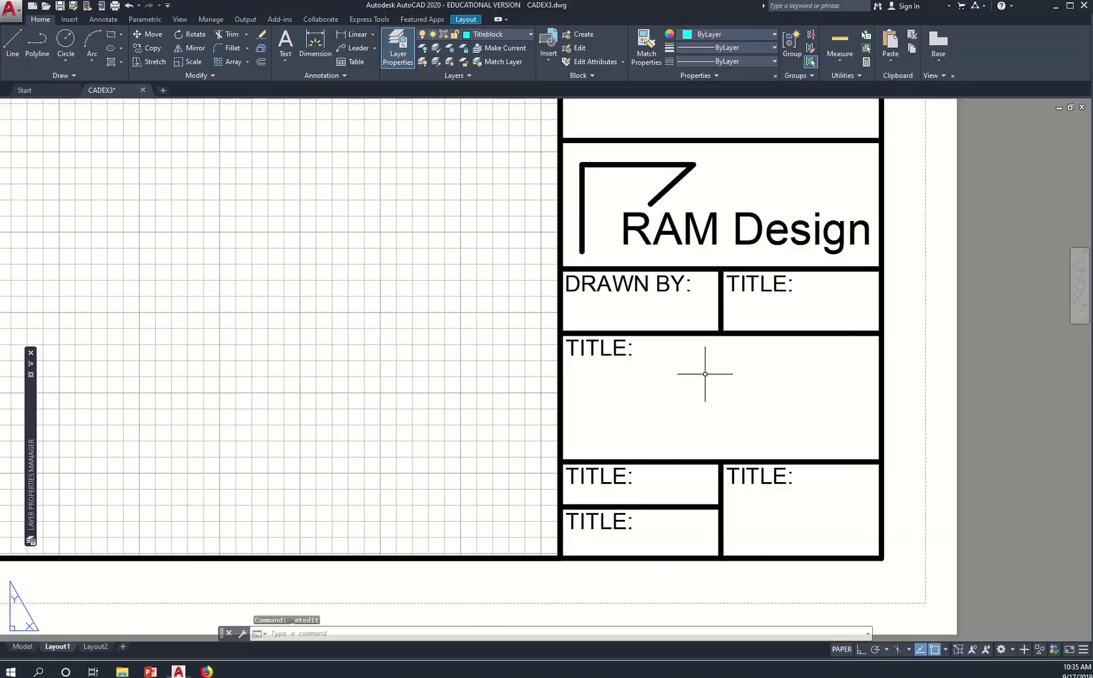
Retype the upper-right label as 'CLASS:' and recheck the reference PDF
{"action": "double_click", "coordinate": [743, 284]}
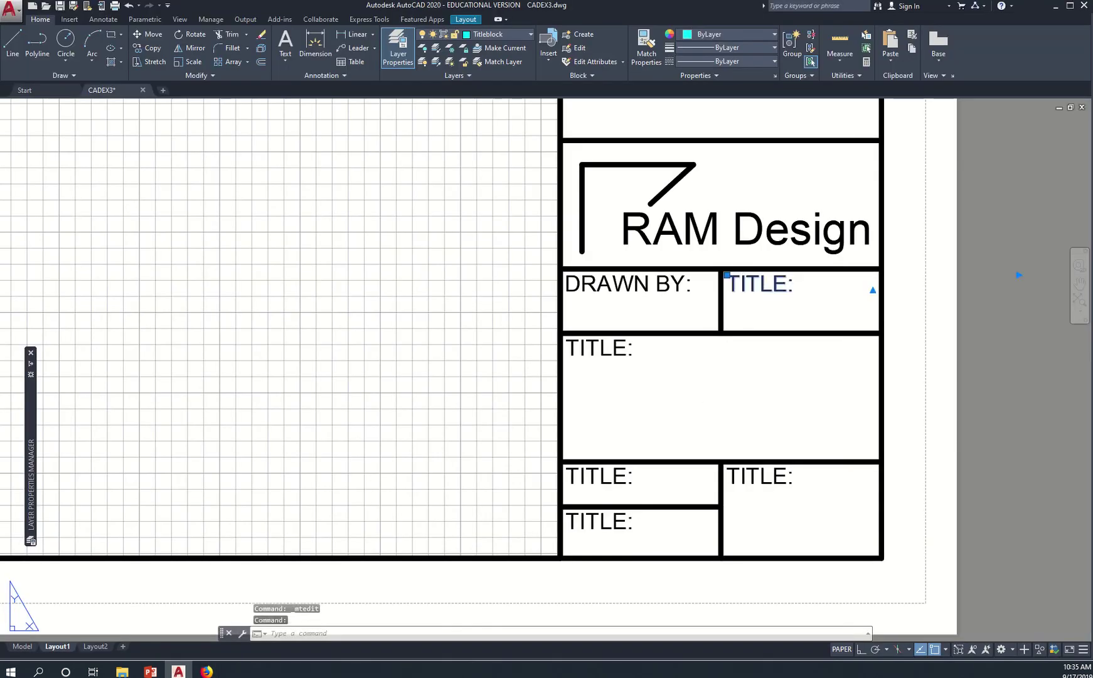
{"action": "left_click_drag", "start_coordinate": [789, 289], "coordinate": [648, 287]}
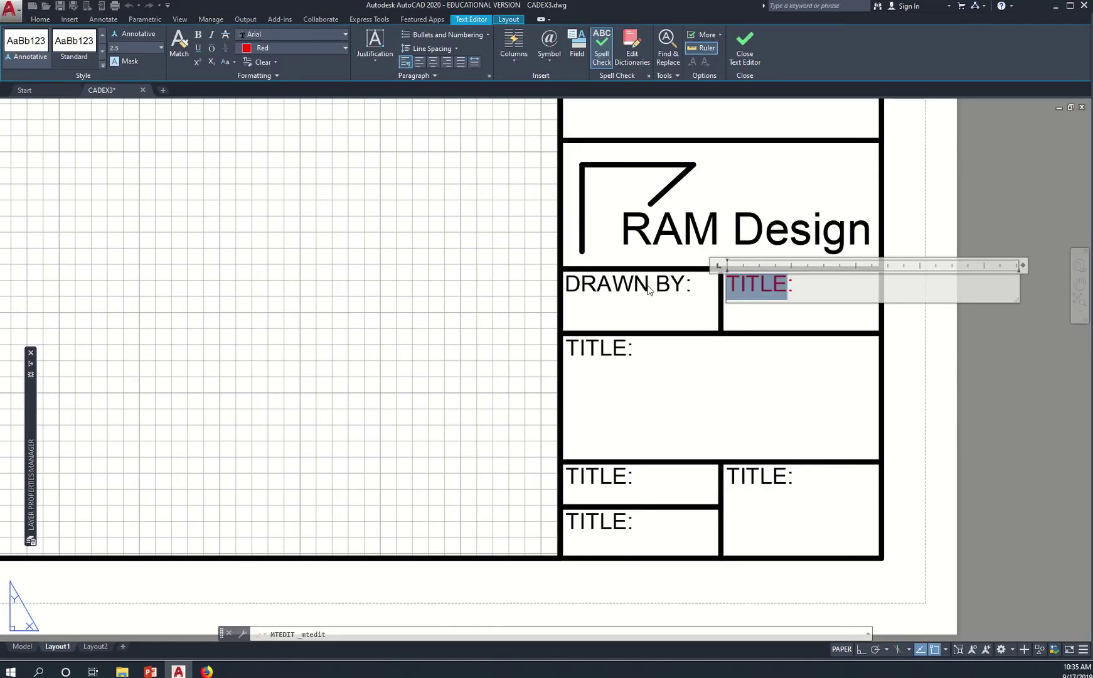
{"action": "type", "text": "CLASS:"}
{"action": "left_click", "coordinate": [683, 374]}
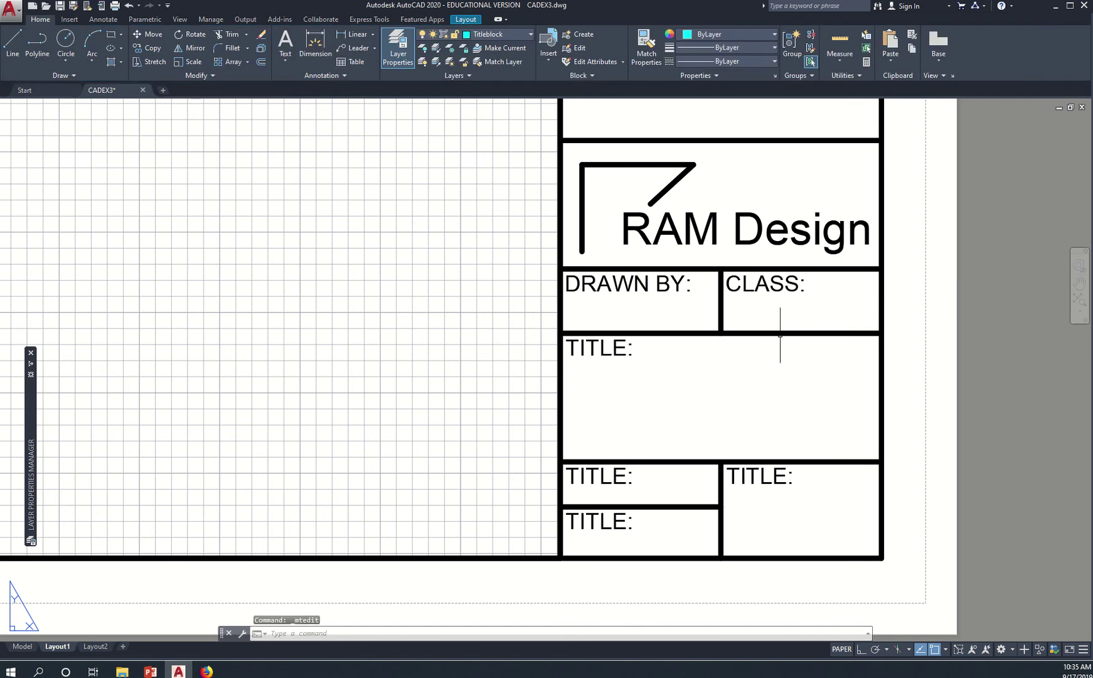
{"action": "key", "text": "alt+Tab"}
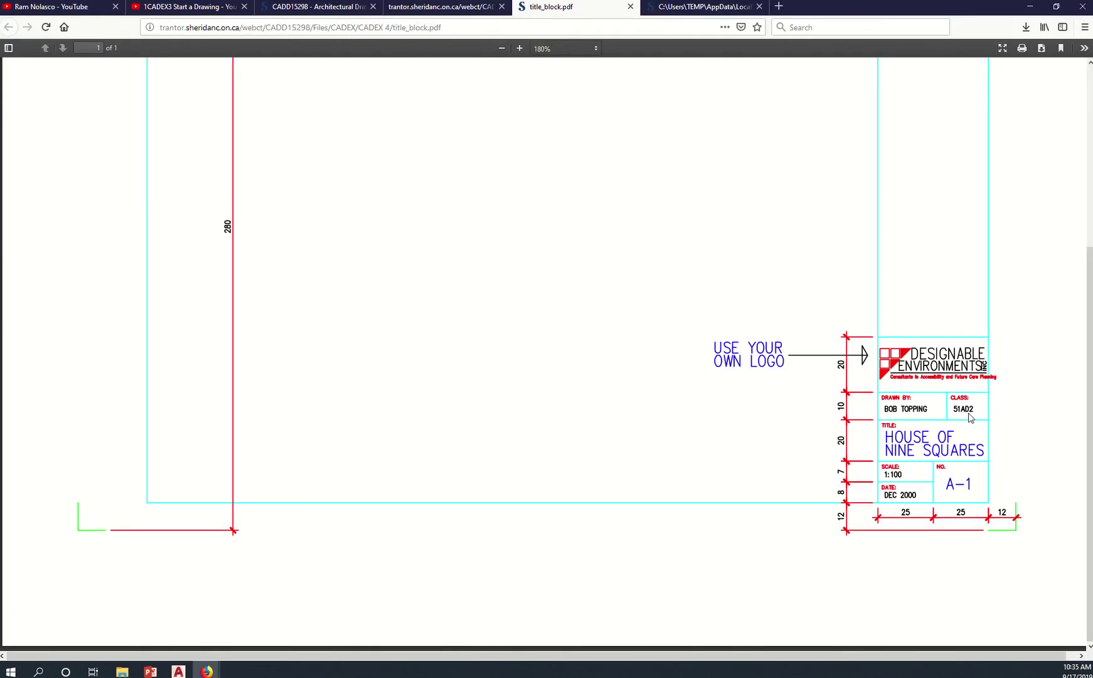
Look over the Ram submit folder in File Explorer, then return to the AutoCAD layout
{"action": "left_click", "coordinate": [123, 672]}
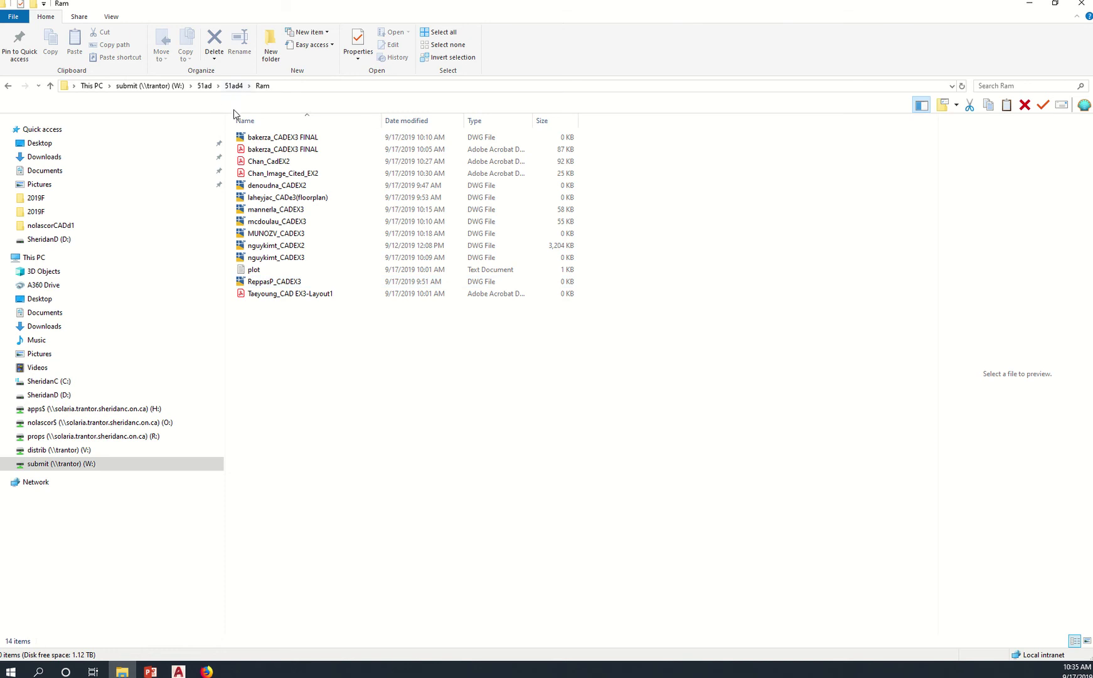
{"action": "key", "text": "alt+Tab"}
{"action": "key", "text": "alt+Tab"}
{"action": "key", "text": "alt+Tab"}
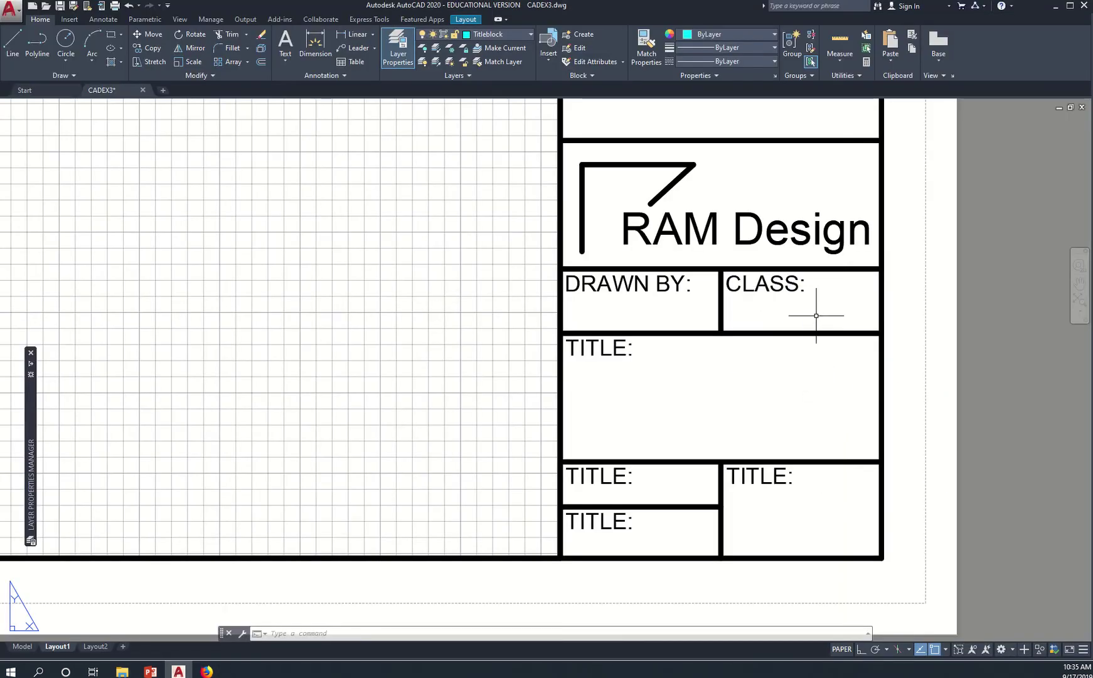
{"action": "key", "text": "alt+Tab"}
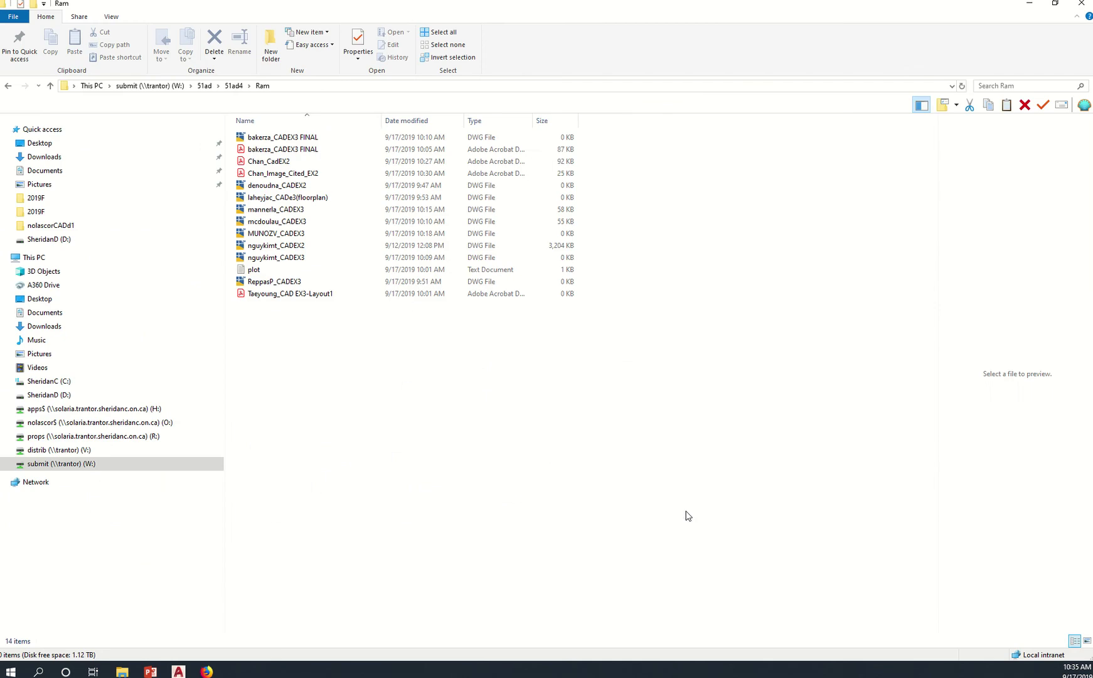
{"action": "key", "text": "alt+Tab"}
{"action": "key", "text": "alt+Tab"}
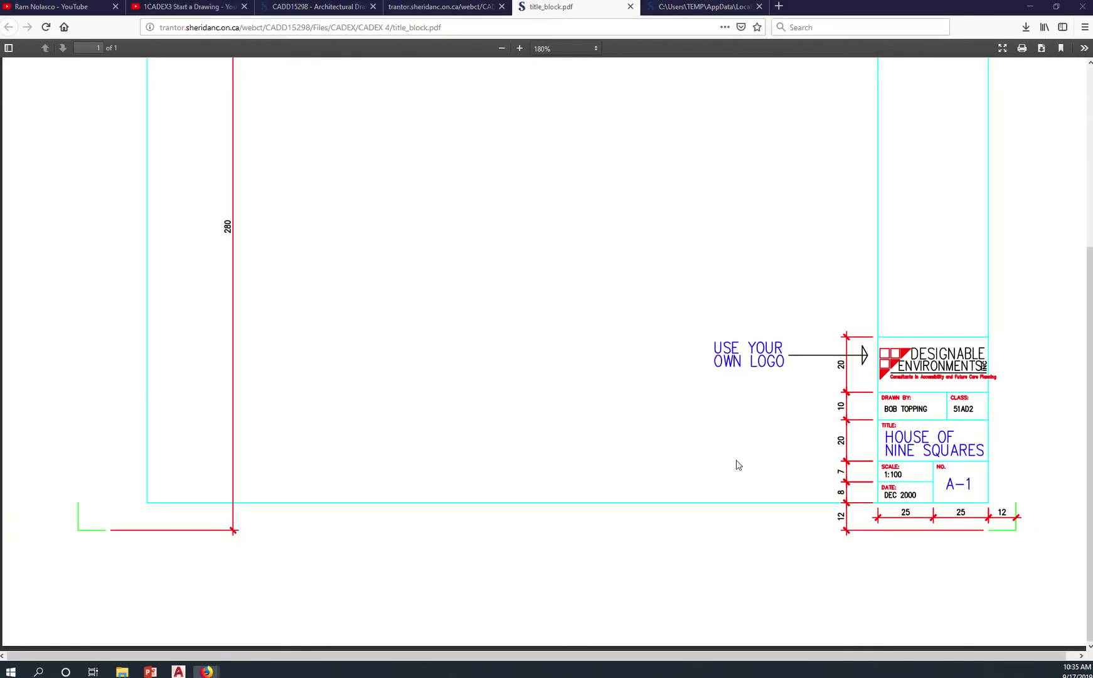
{"action": "key", "text": "alt+Tab"}
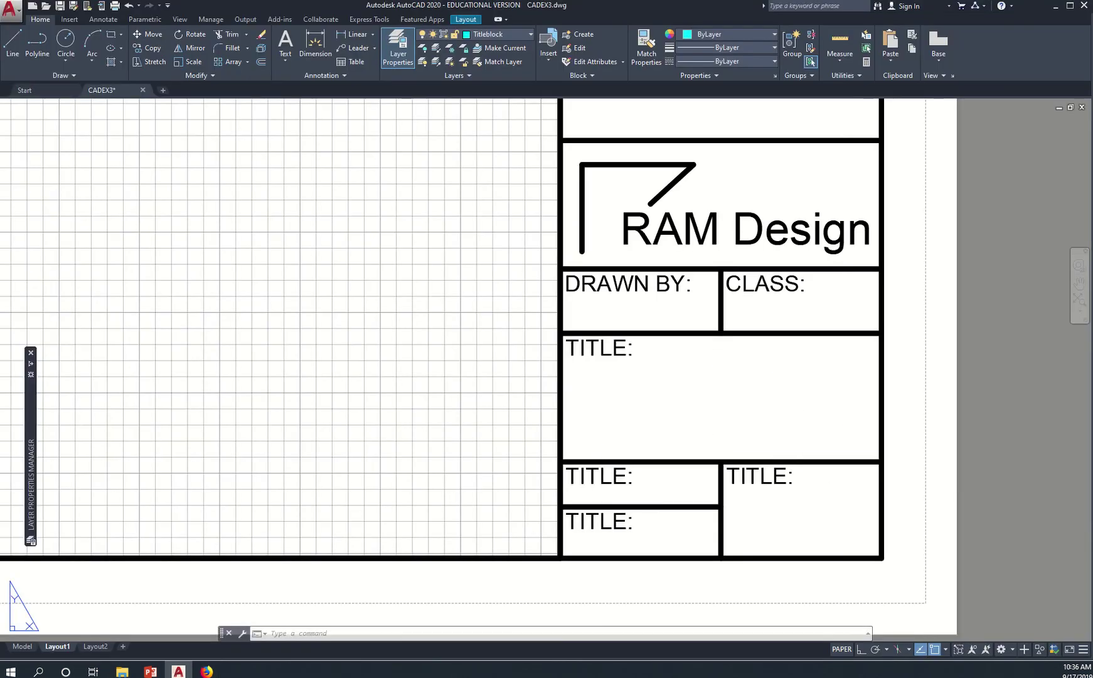
Relabel the lower-left and bottom-left cells as 'SCALE:' and 'DATE:'
{"action": "double_click", "coordinate": [618, 476]}
{"action": "left_click_drag", "start_coordinate": [626, 478], "coordinate": [559, 483]}
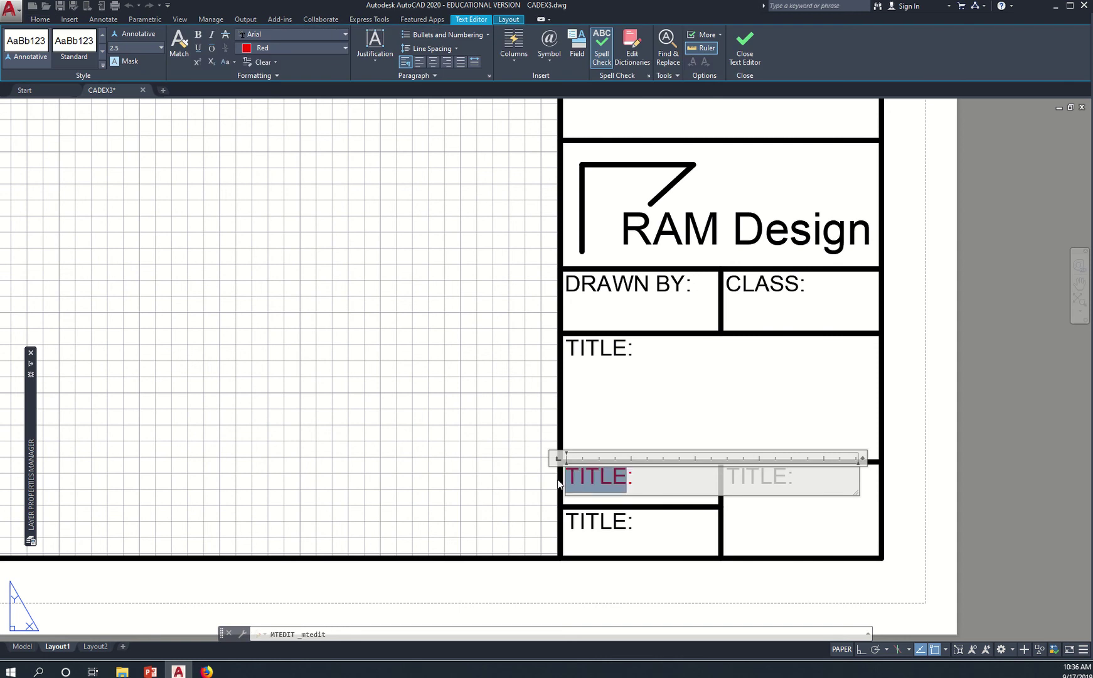
{"action": "type", "text": "SCA"}
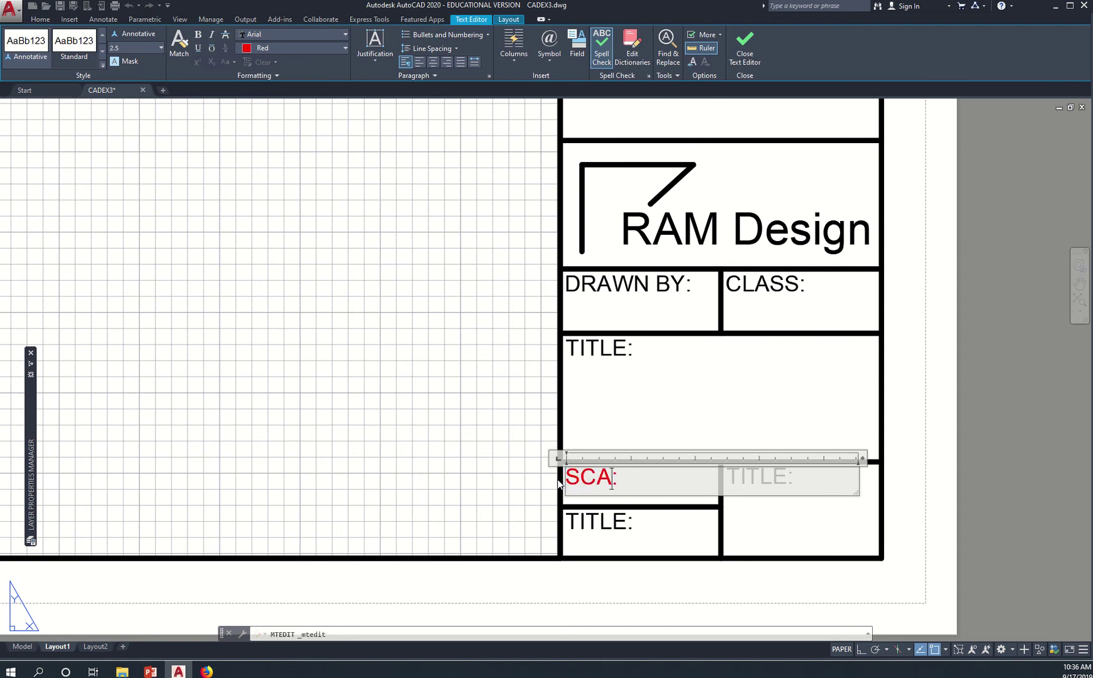
{"action": "type", "text": "LE"}
{"action": "left_click", "coordinate": [537, 463]}
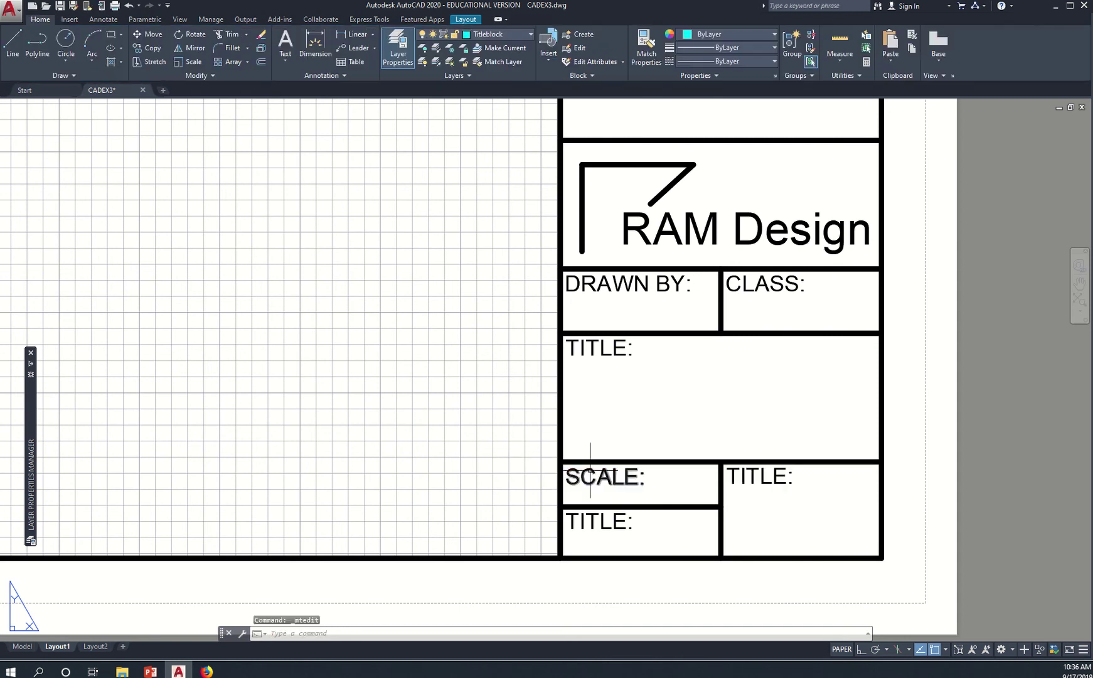
{"action": "left_click", "coordinate": [604, 521]}
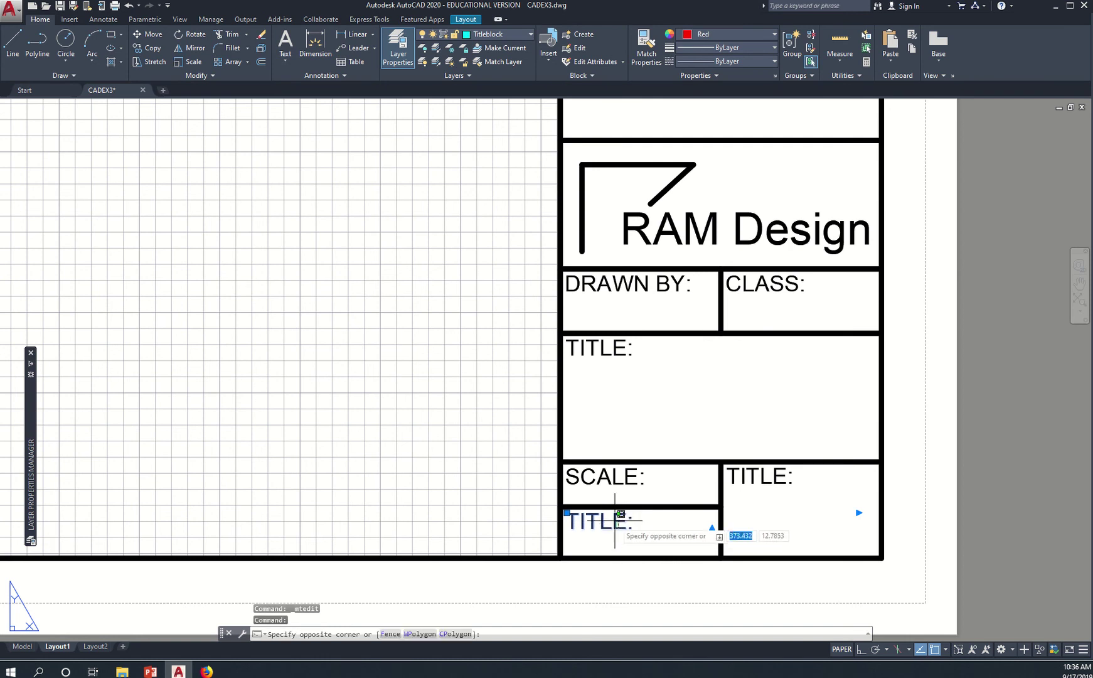
{"action": "left_click", "coordinate": [615, 524]}
{"action": "double_click", "coordinate": [628, 524]}
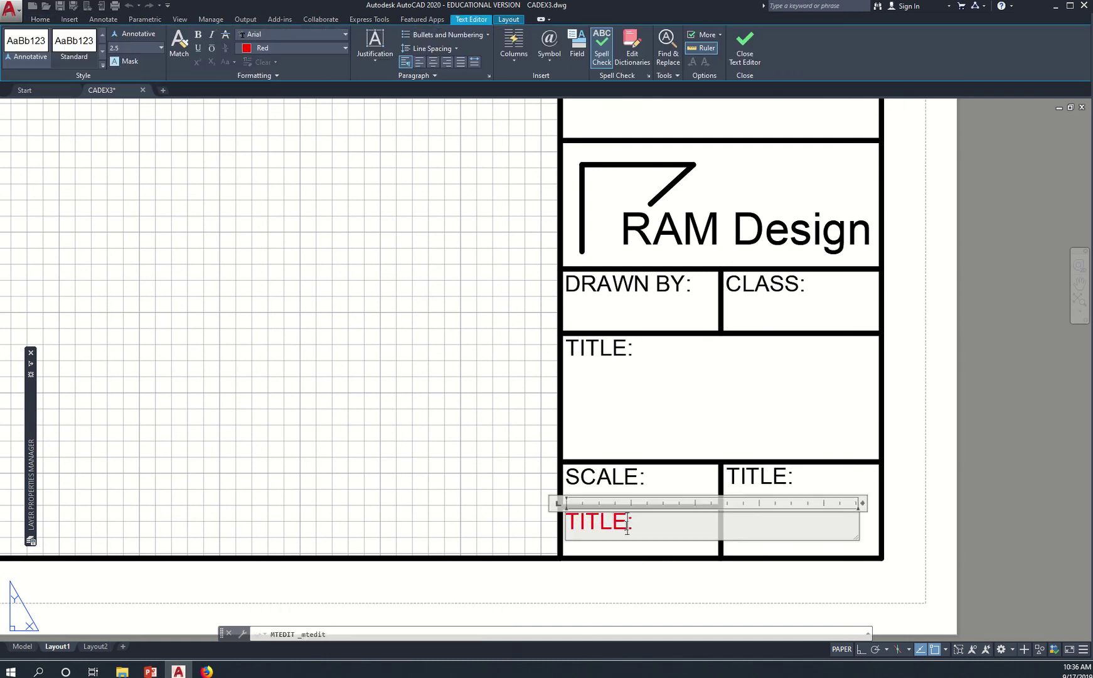
{"action": "left_click_drag", "start_coordinate": [628, 524], "coordinate": [563, 519]}
{"action": "type", "text": "DATE"}
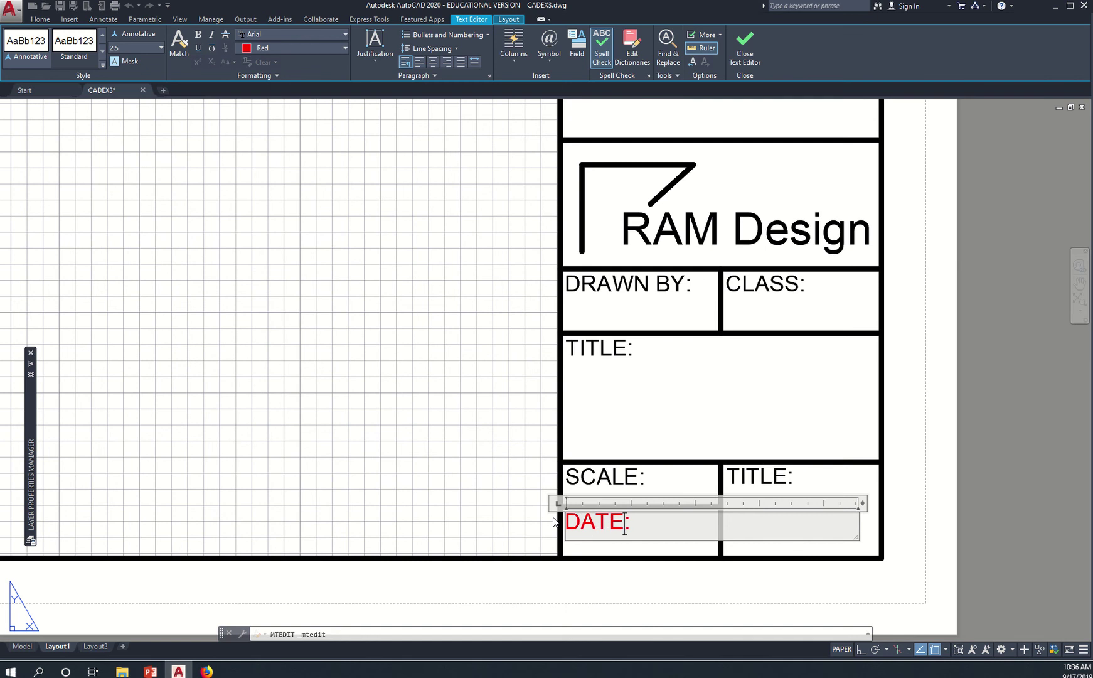
{"action": "left_click", "coordinate": [526, 522]}
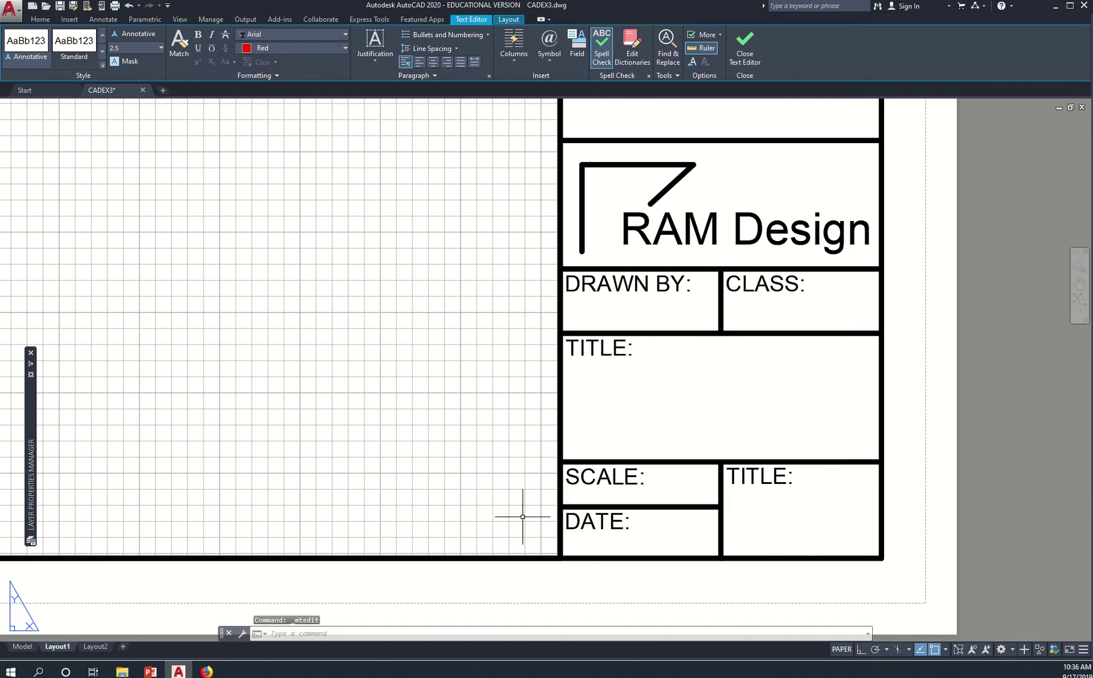
Relabel the lower-right cell as 'NO.:'
{"action": "left_click", "coordinate": [751, 475]}
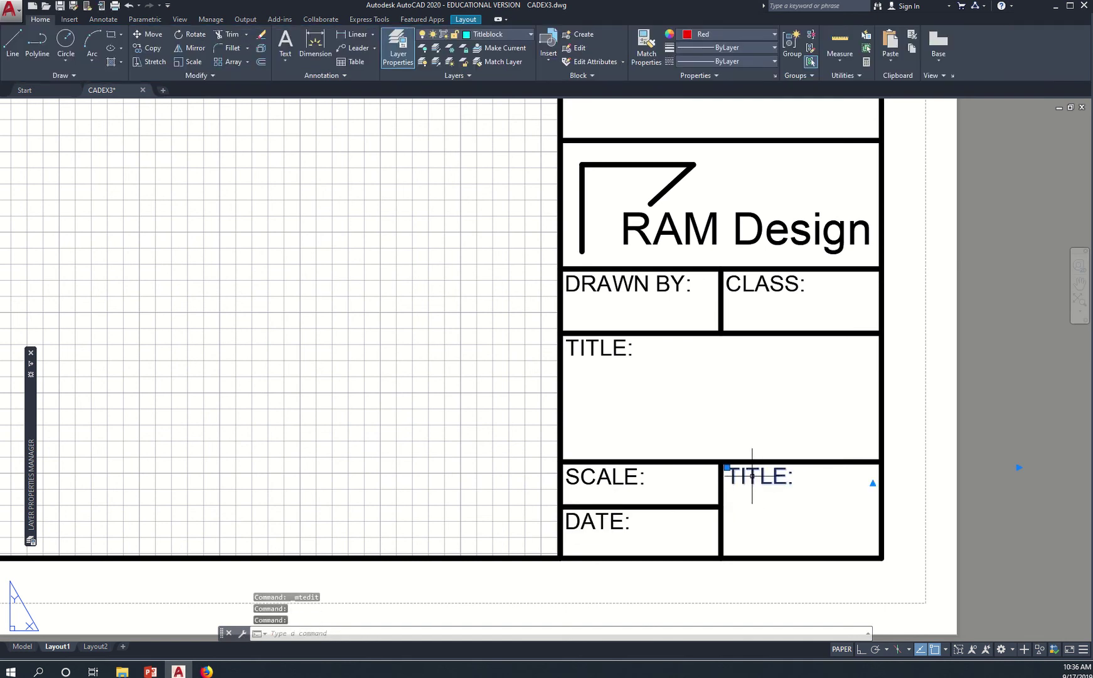
{"action": "double_click", "coordinate": [752, 475]}
{"action": "left_click_drag", "start_coordinate": [789, 476], "coordinate": [719, 479]}
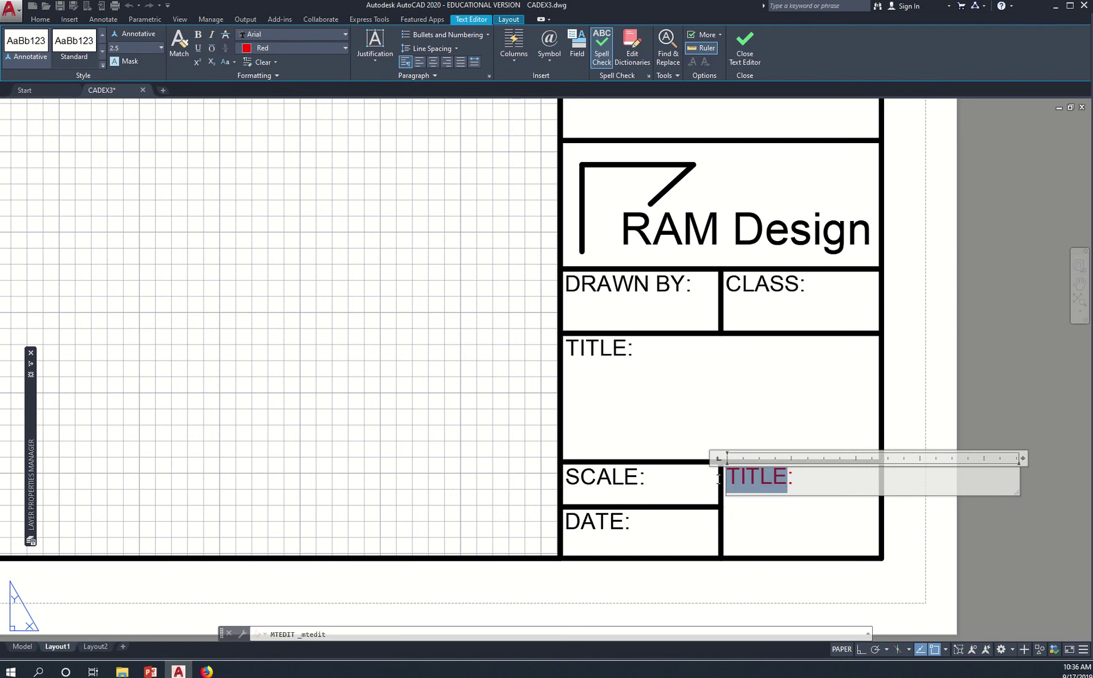
{"action": "type", "text": "NO.:"}
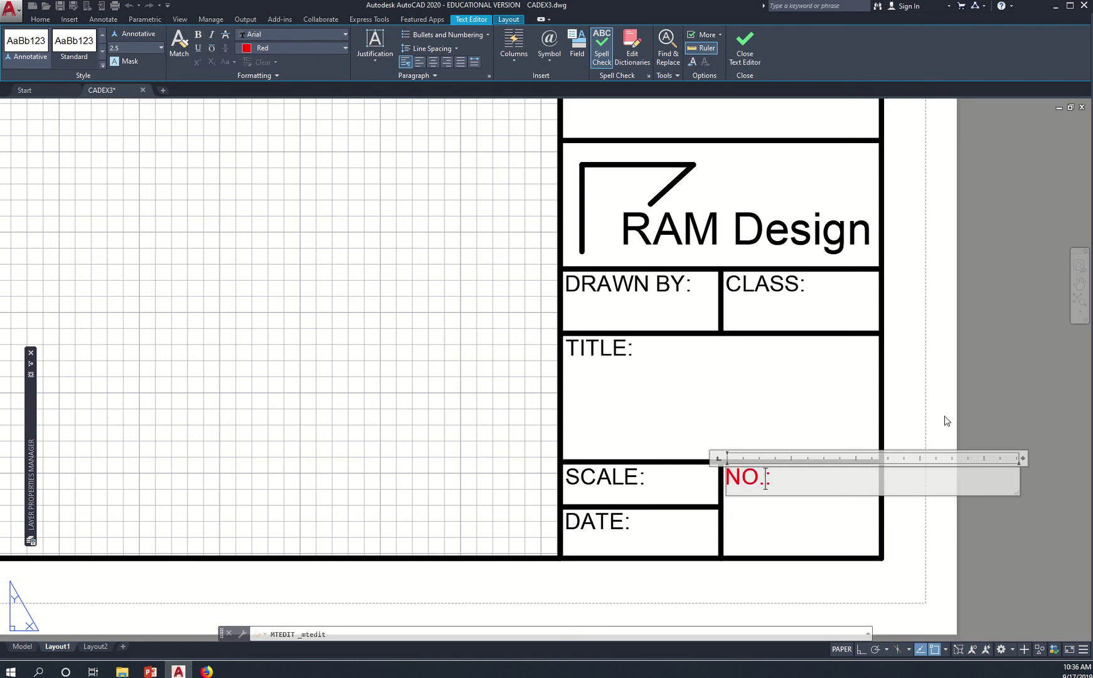
{"action": "left_click", "coordinate": [944, 405]}
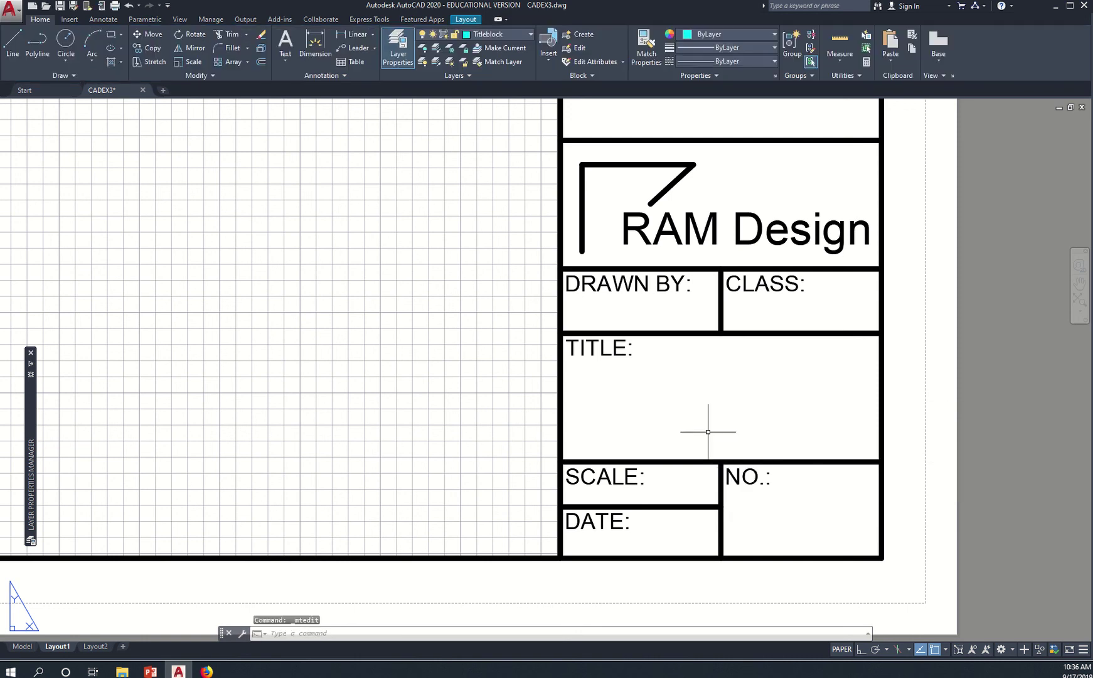
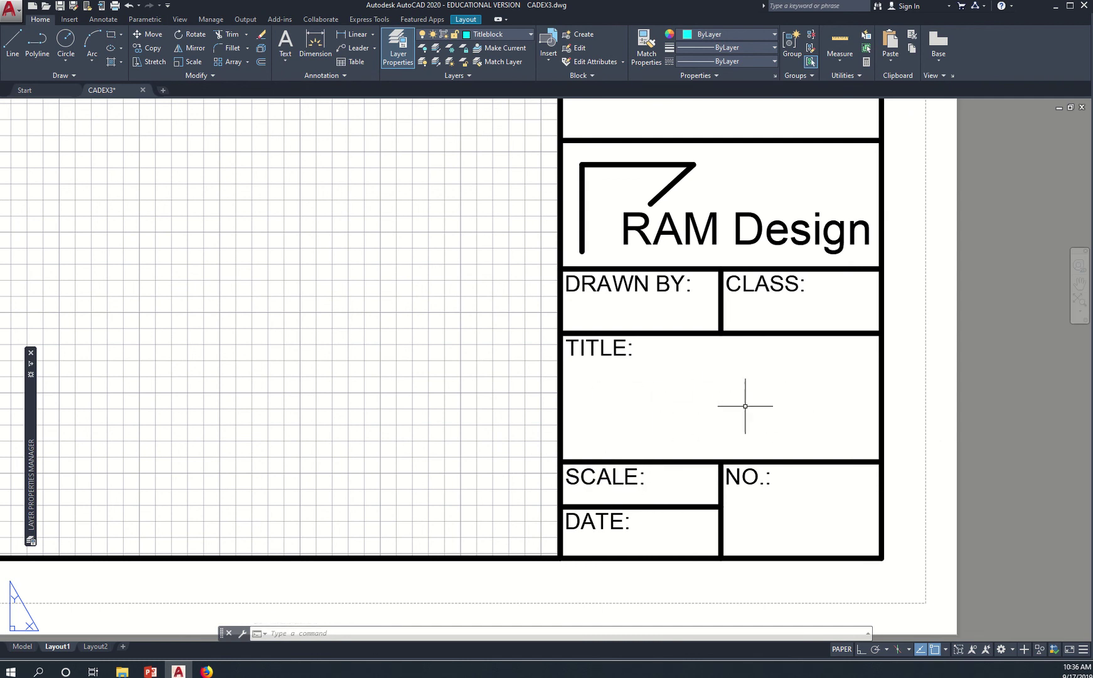
Add multiline text 'CAD EXERCISE 4' inside the TITLE cell of the title block
{"action": "type", "text": "T"}
{"action": "key", "text": "Return"}
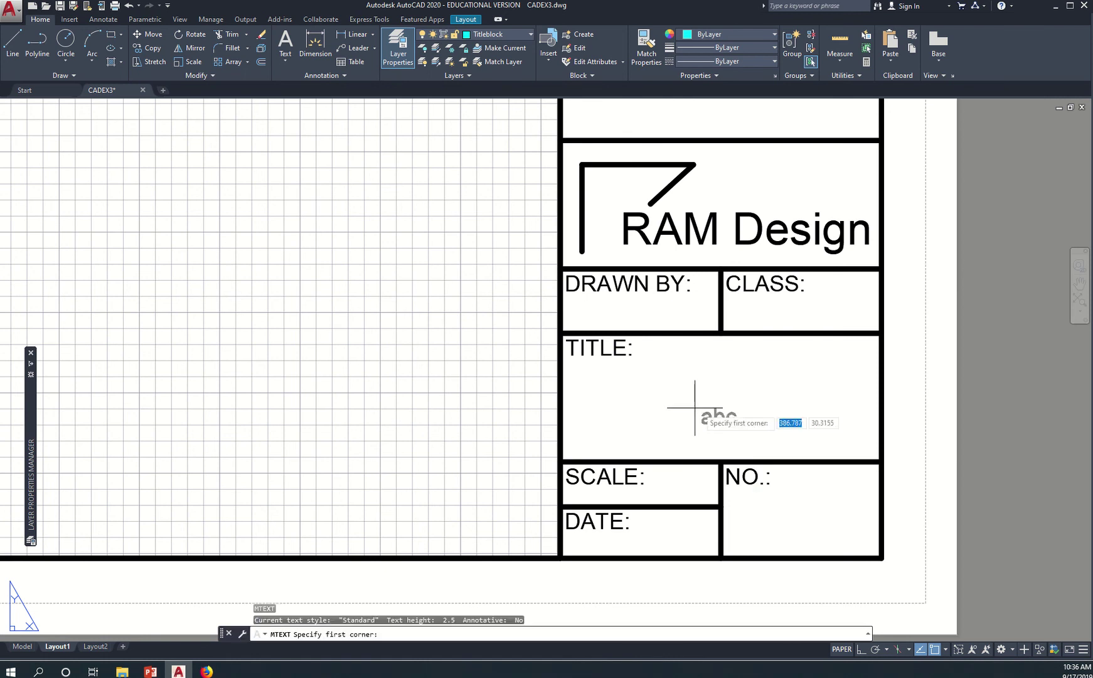
{"action": "left_click", "coordinate": [601, 371]}
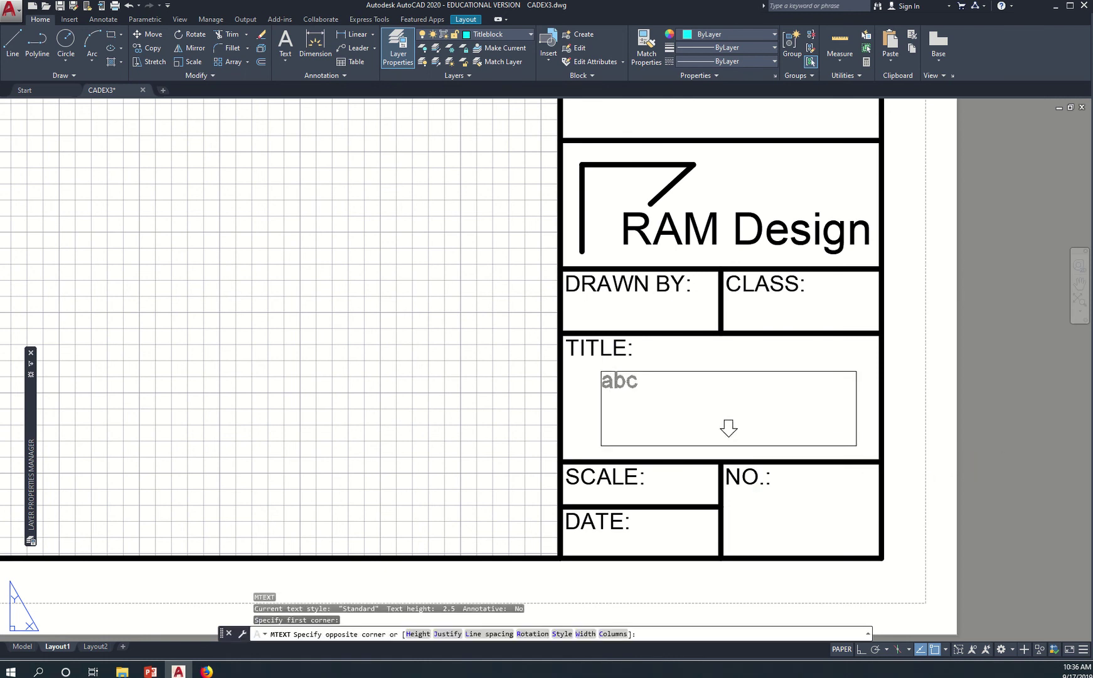
{"action": "left_click", "coordinate": [856, 449]}
{"action": "type", "text": "C"}
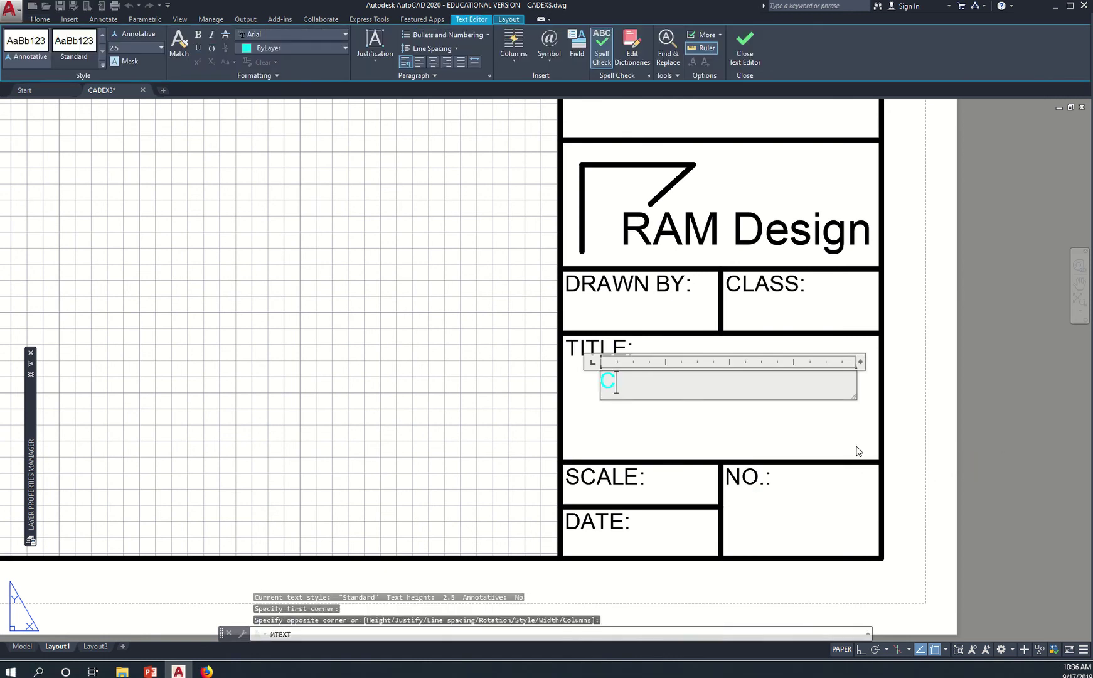
{"action": "type", "text": "AD e"}
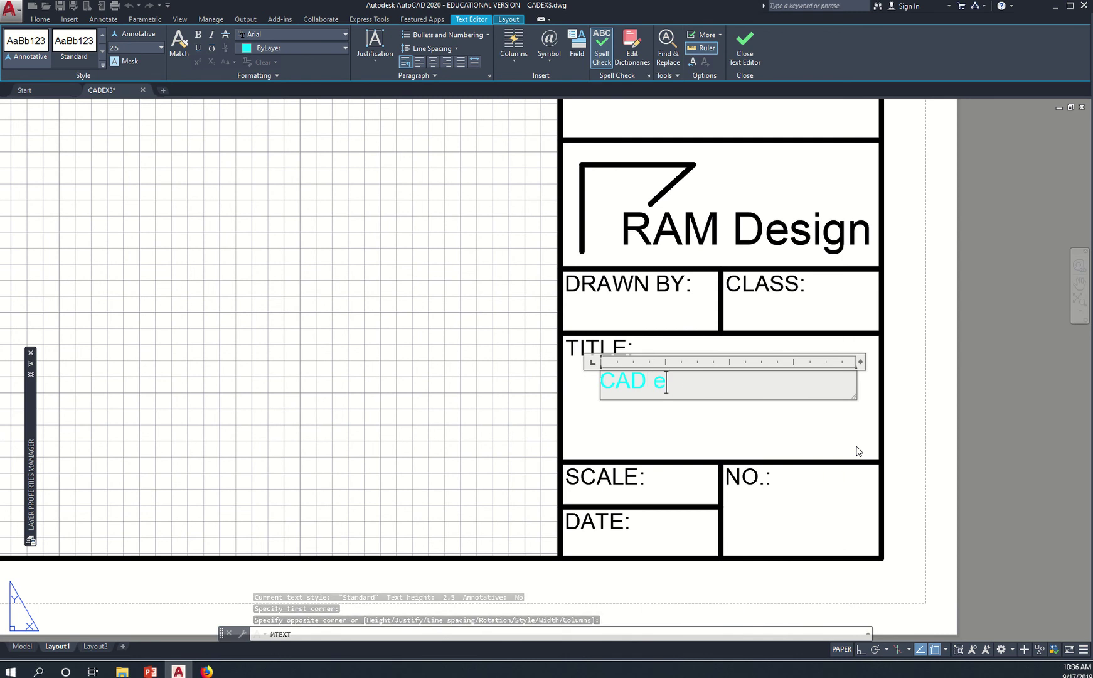
{"action": "type", "text": "XER"}
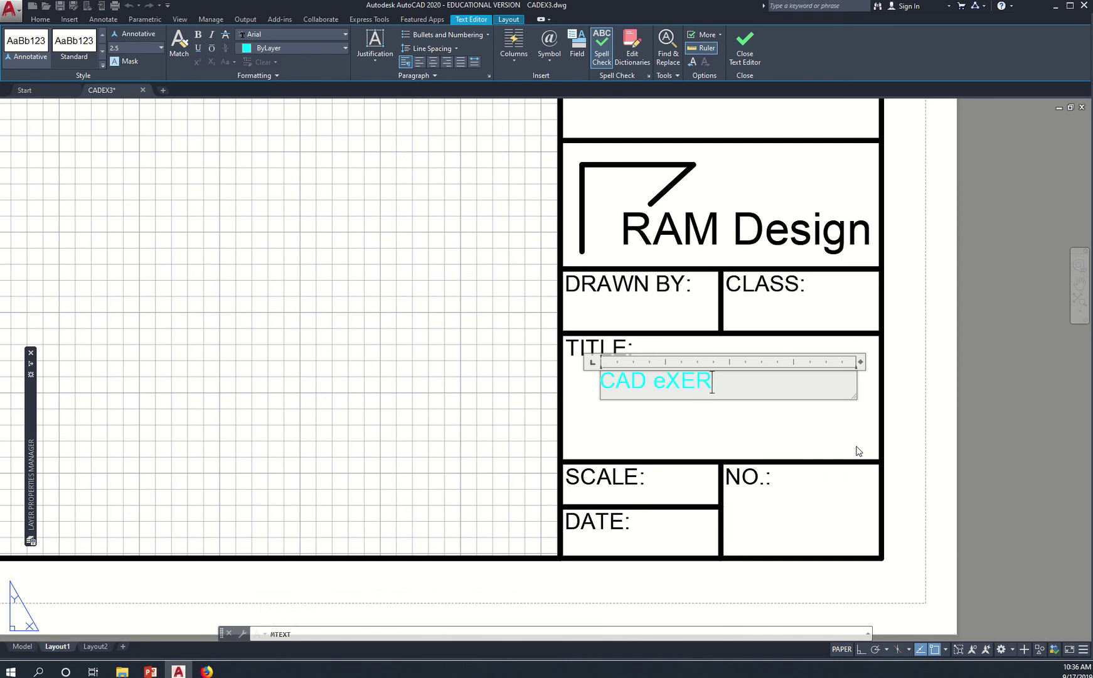
{"action": "key", "text": "BackSpace"}
{"action": "key", "text": "BackSpace"}
{"action": "key", "text": "BackSpace"}
{"action": "key", "text": "BackSpace"}
{"action": "type", "text": "ERCISE 4"}
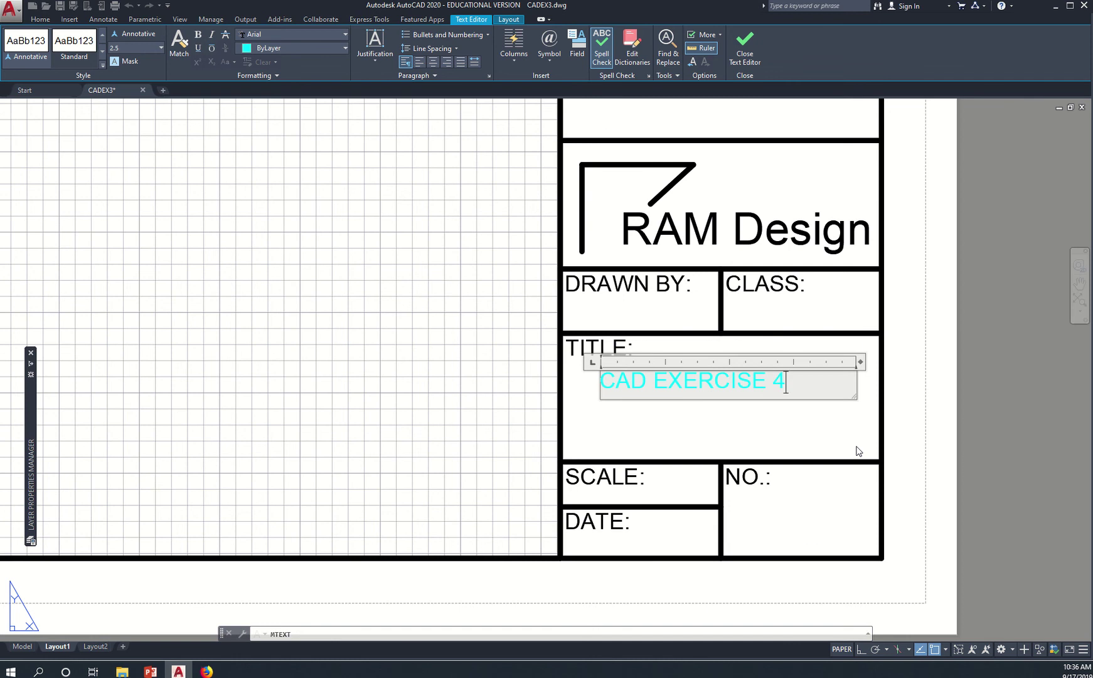
{"action": "left_click", "coordinate": [971, 448]}
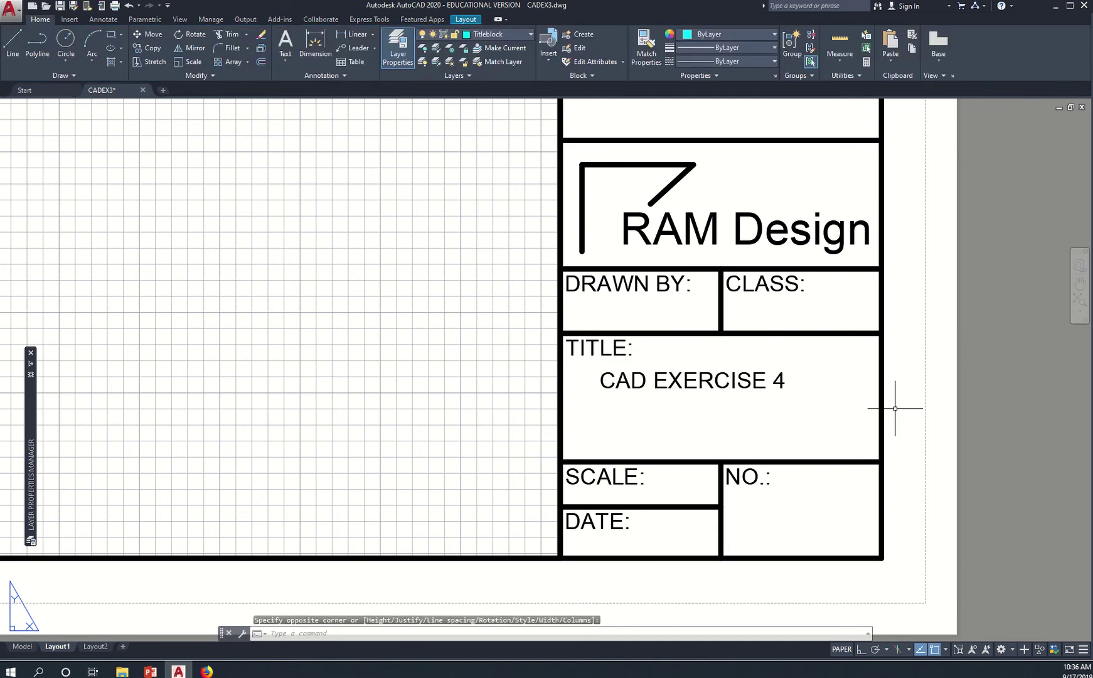
Select the title text, view its colour options and check the reference title block PDF
{"action": "left_click", "coordinate": [743, 378]}
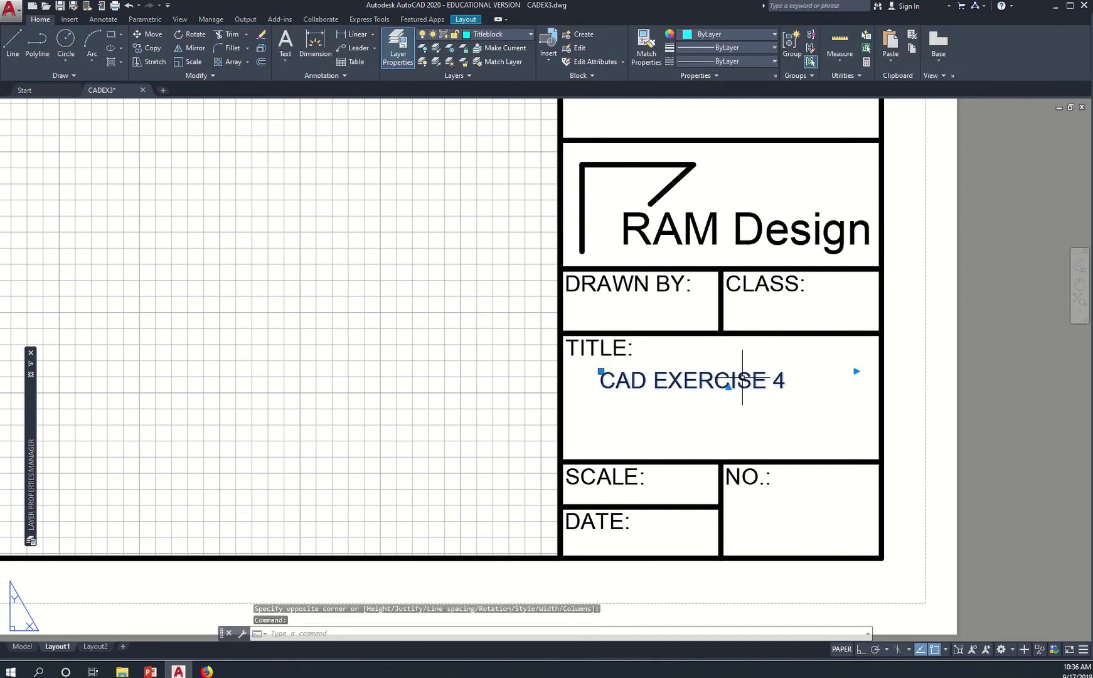
{"action": "left_click", "coordinate": [752, 32]}
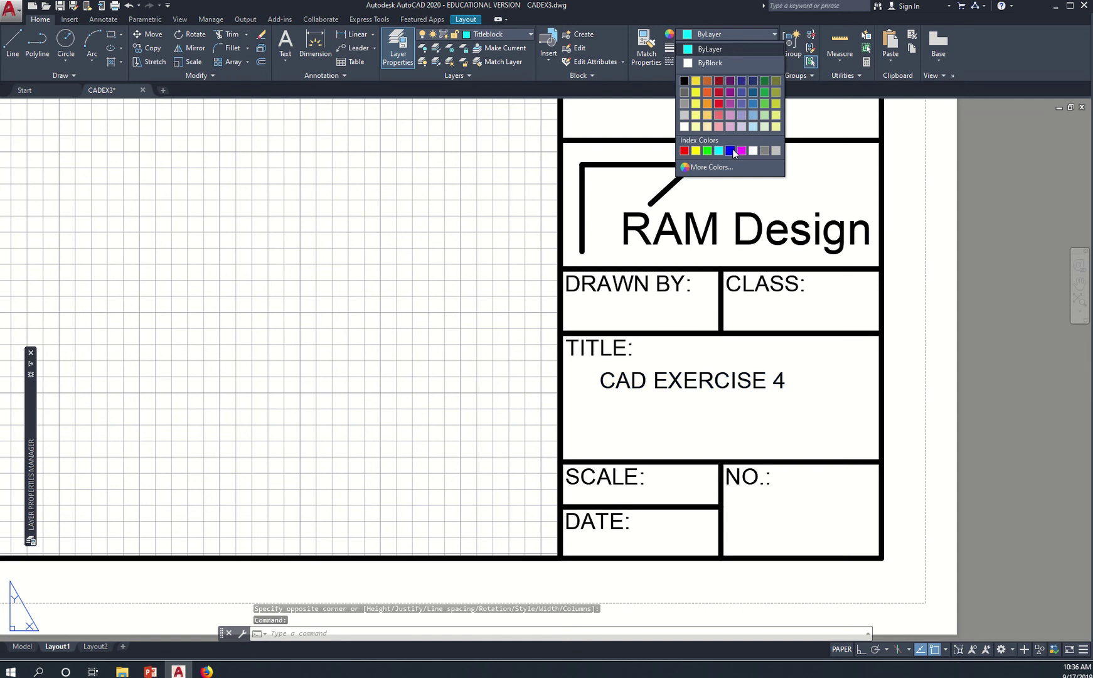
{"action": "key", "text": "alt+Tab"}
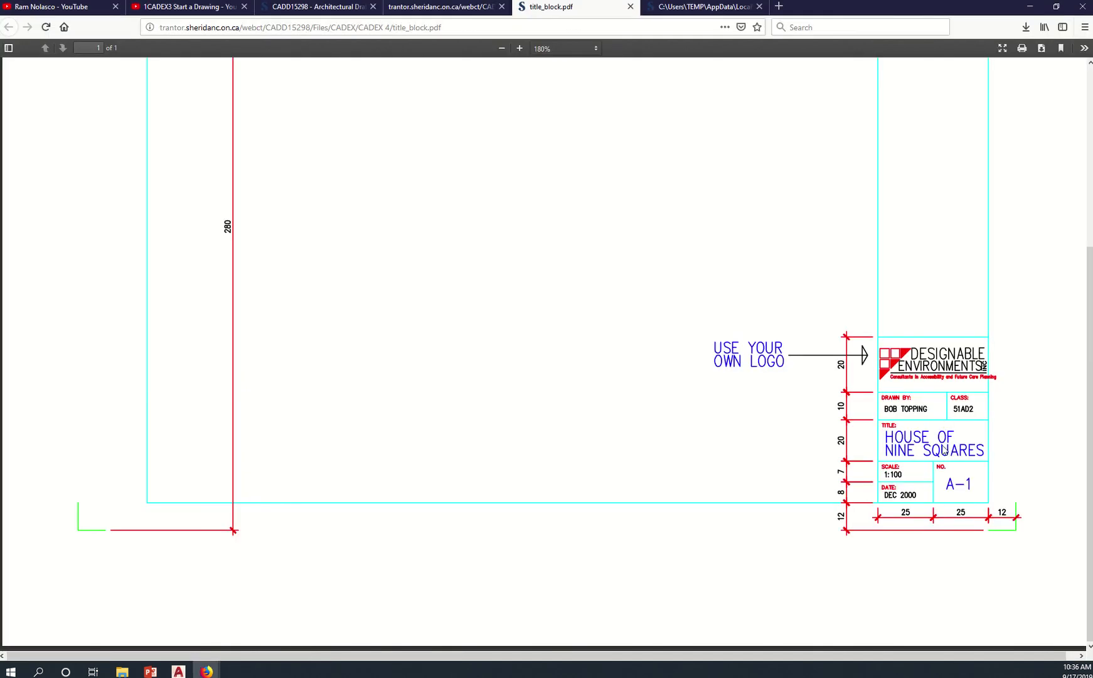
{"action": "key", "text": "alt+Tab"}
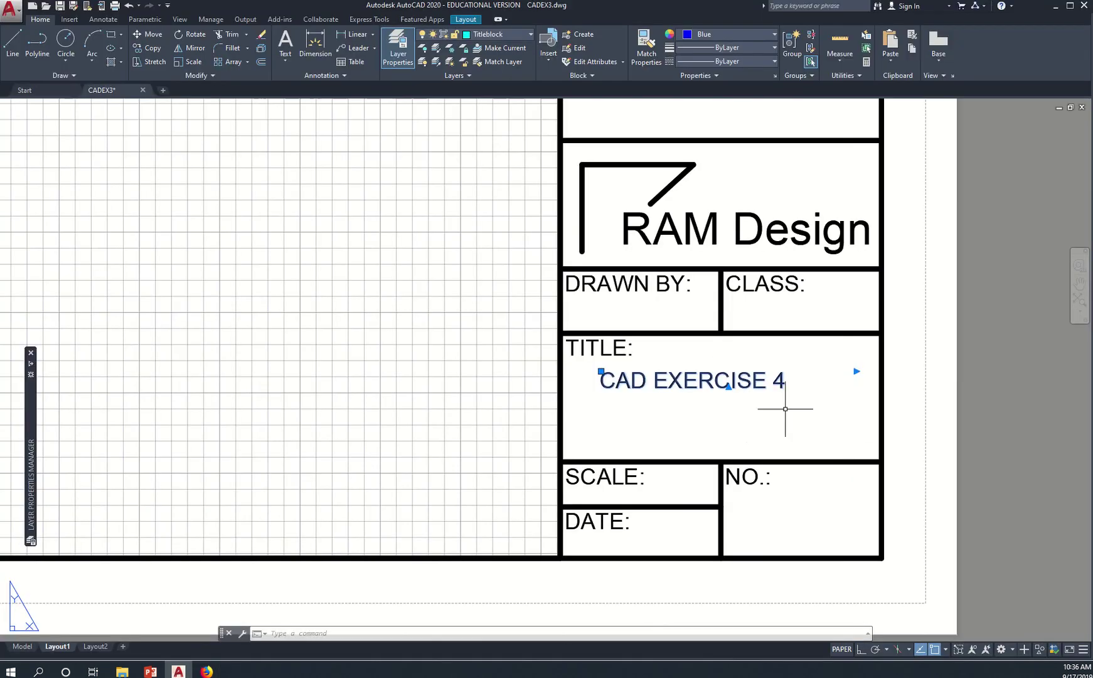
Move the CAD EXERCISE 4 text lower and more centred in the TITLE cell
{"action": "type", "text": "m"}
{"action": "key", "text": "Return"}
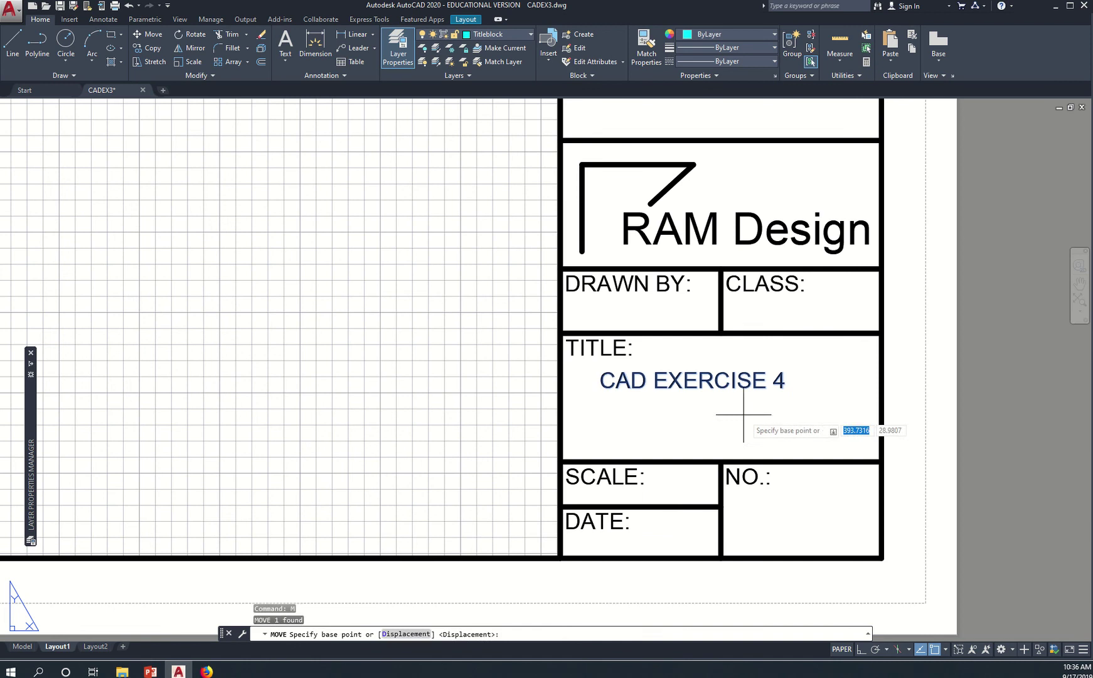
{"action": "left_click", "coordinate": [751, 409]}
{"action": "key", "text": "Escape"}
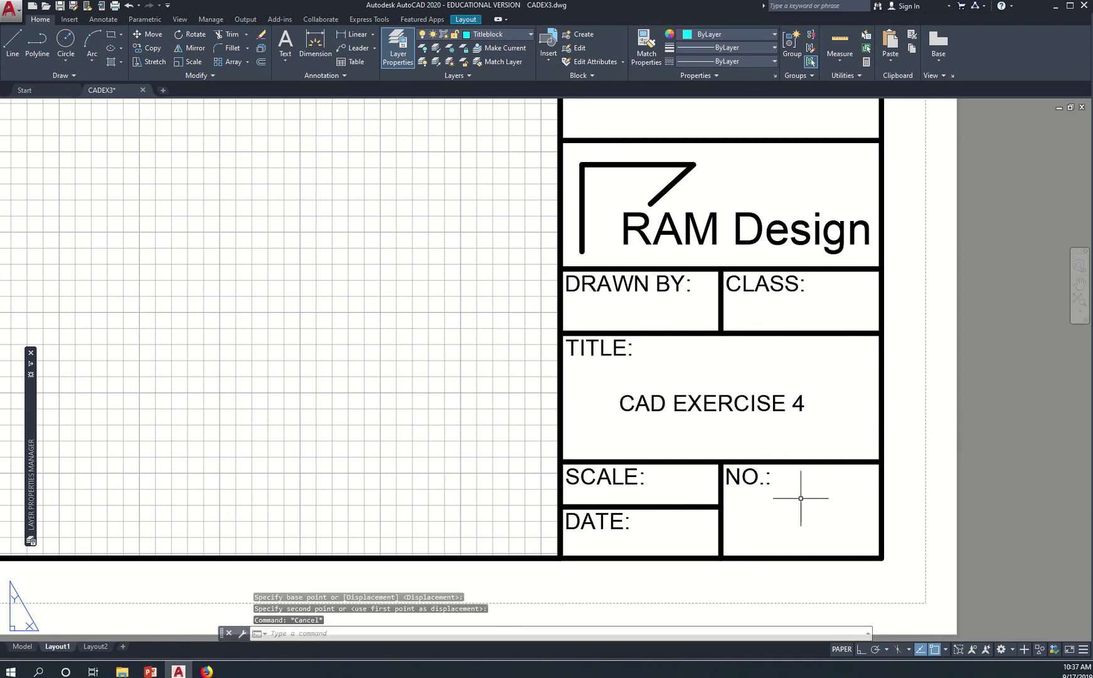
Copy the CAD EXERCISE 4 text into the NO., DATE, SCALE and DRAWN BY fields
{"action": "type", "text": "co"}
{"action": "key", "text": "Return"}
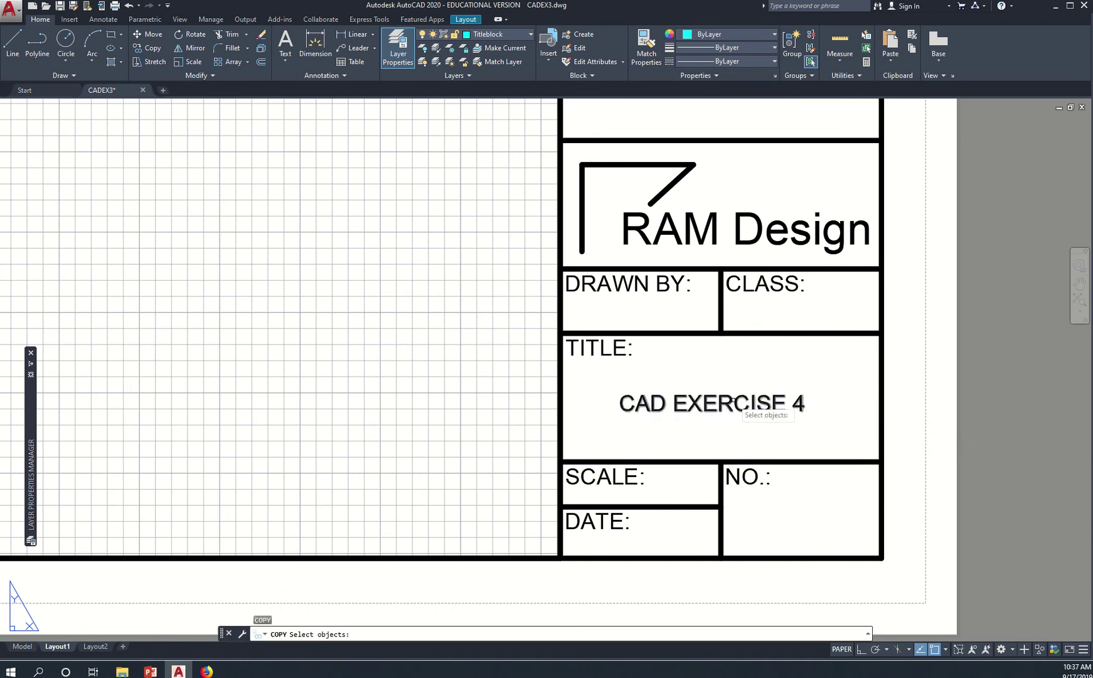
{"action": "double_click", "coordinate": [695, 402]}
{"action": "left_click", "coordinate": [695, 397]}
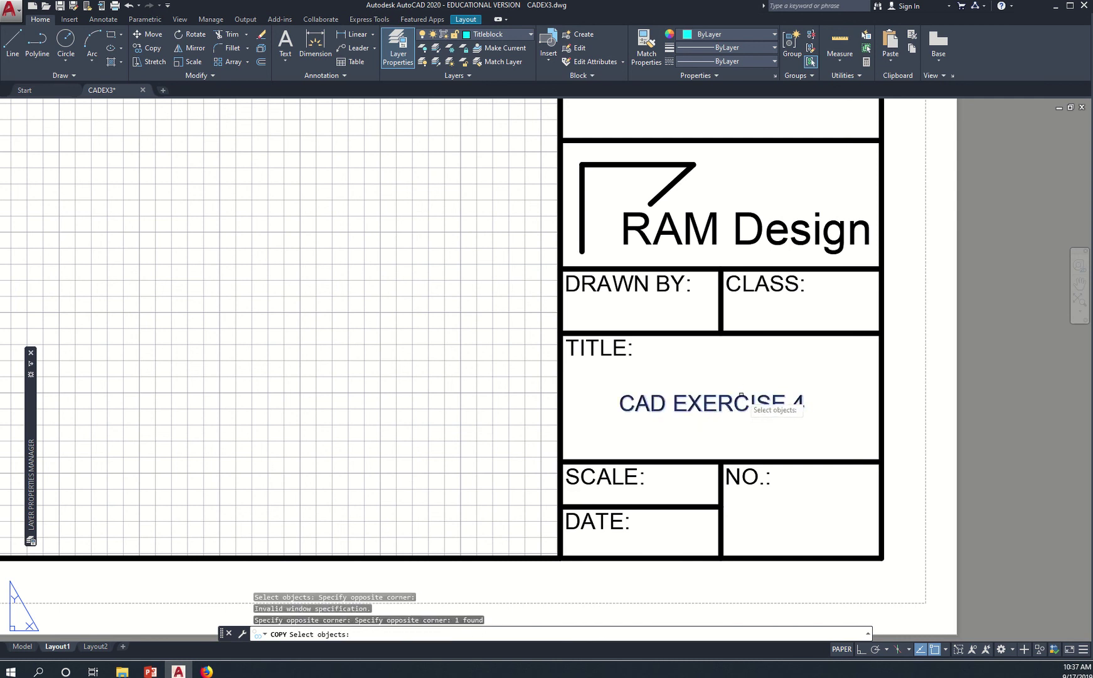
{"action": "key", "text": "Return"}
{"action": "left_click", "coordinate": [697, 360]}
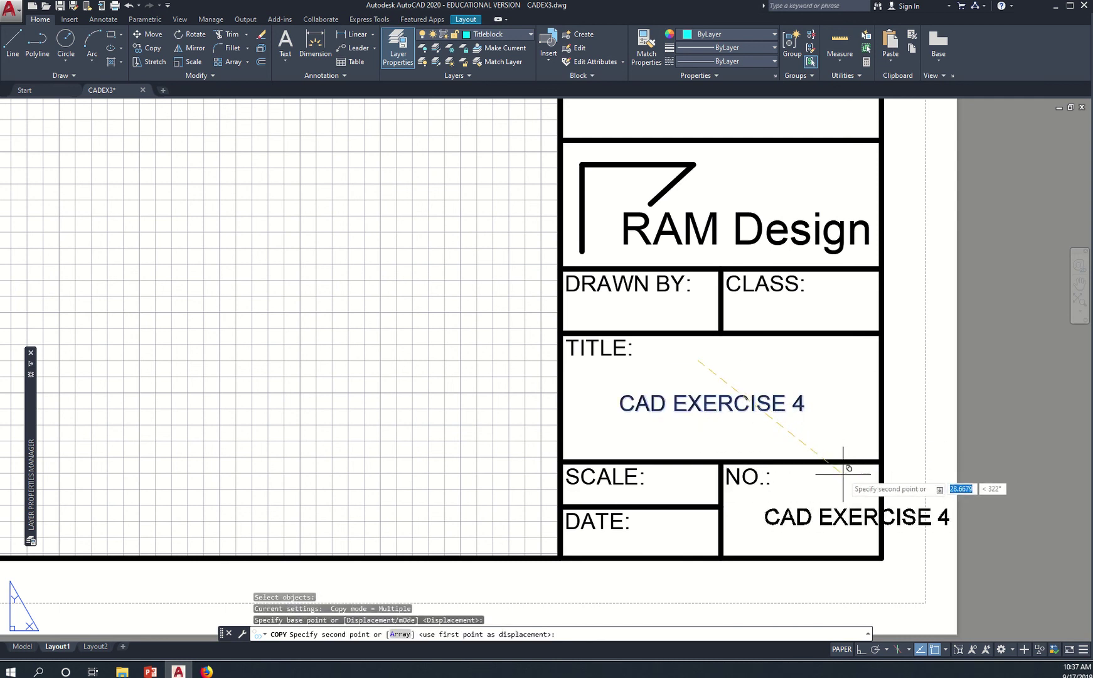
{"action": "left_click", "coordinate": [849, 468]}
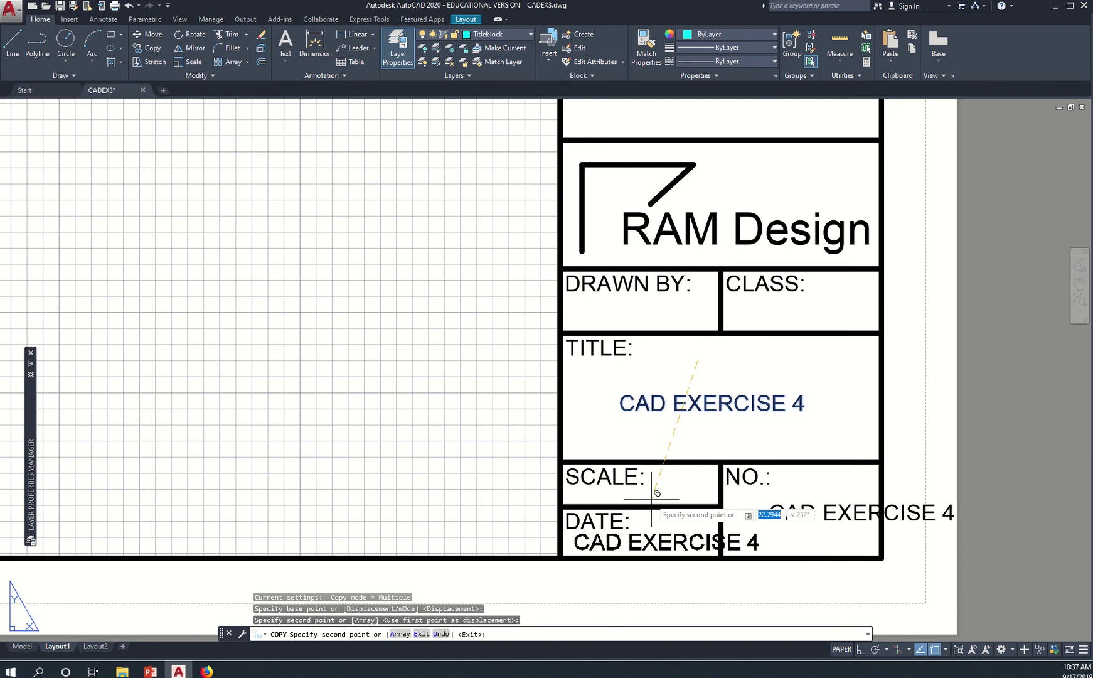
{"action": "left_click", "coordinate": [651, 495]}
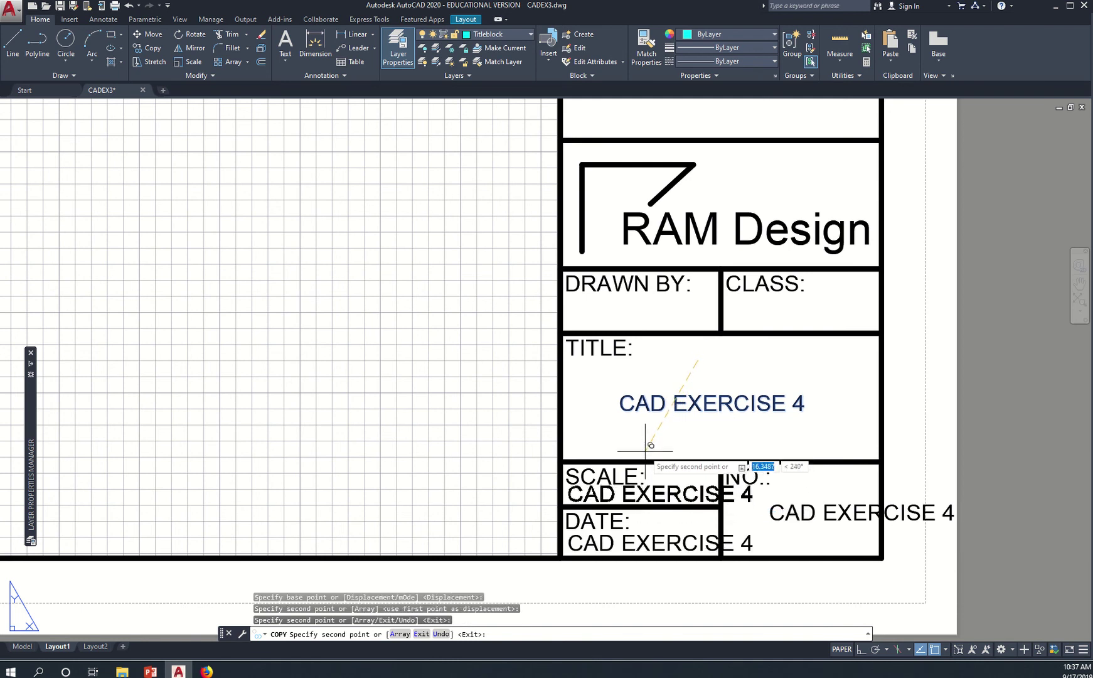
{"action": "left_click", "coordinate": [651, 445]}
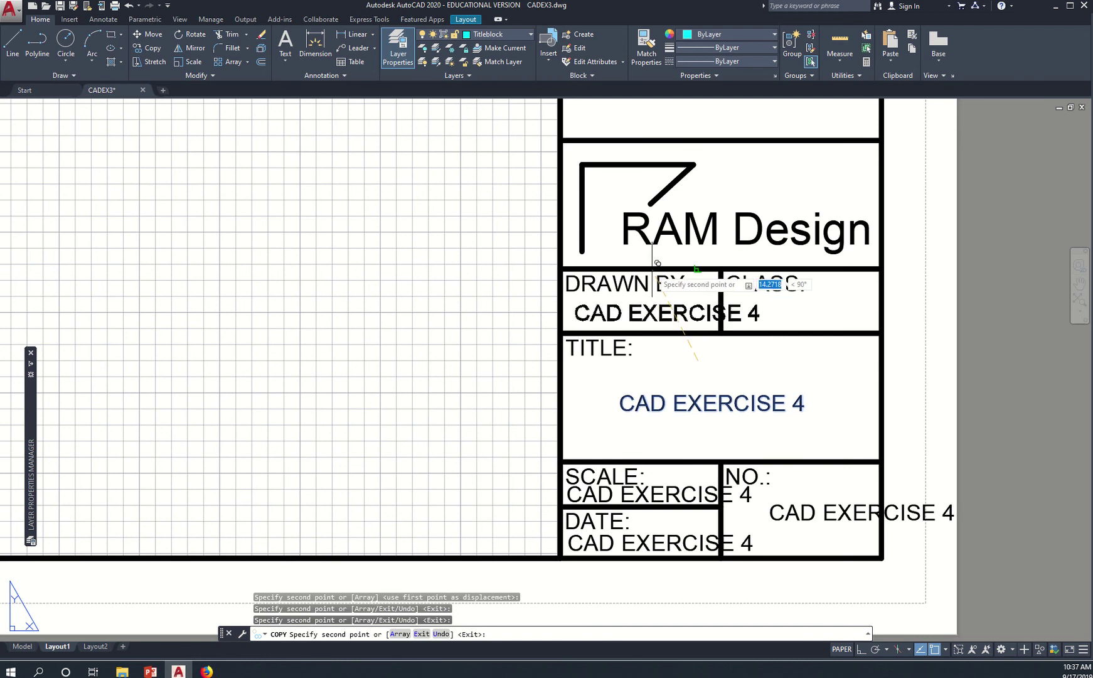
{"action": "left_click", "coordinate": [702, 263]}
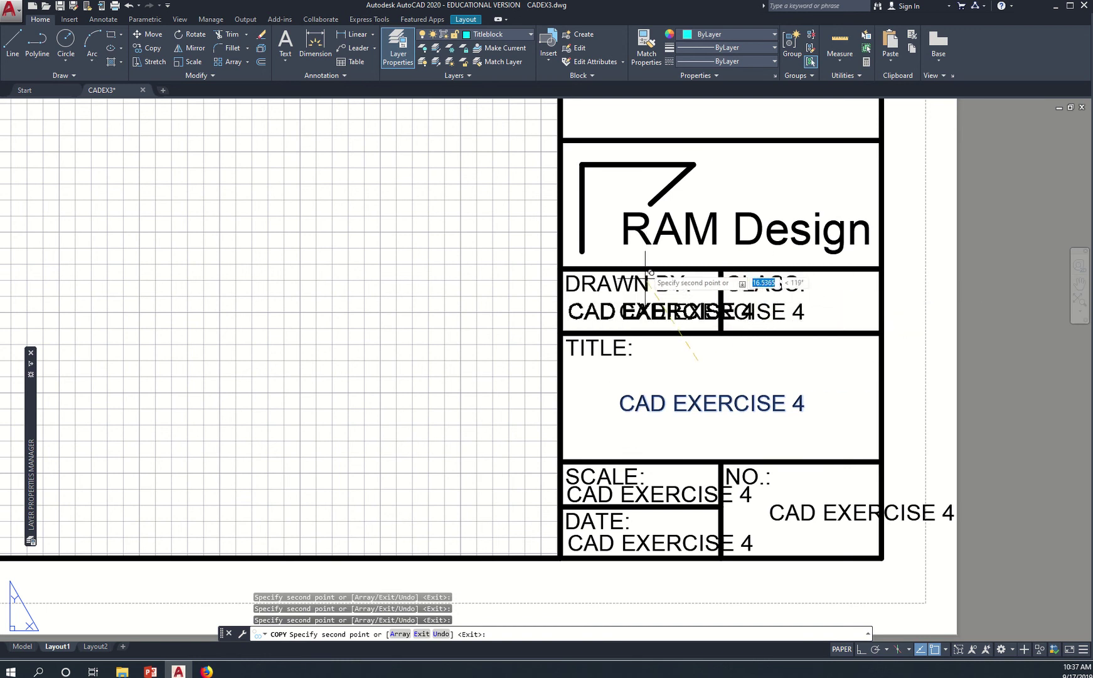
{"action": "key", "text": "F3"}
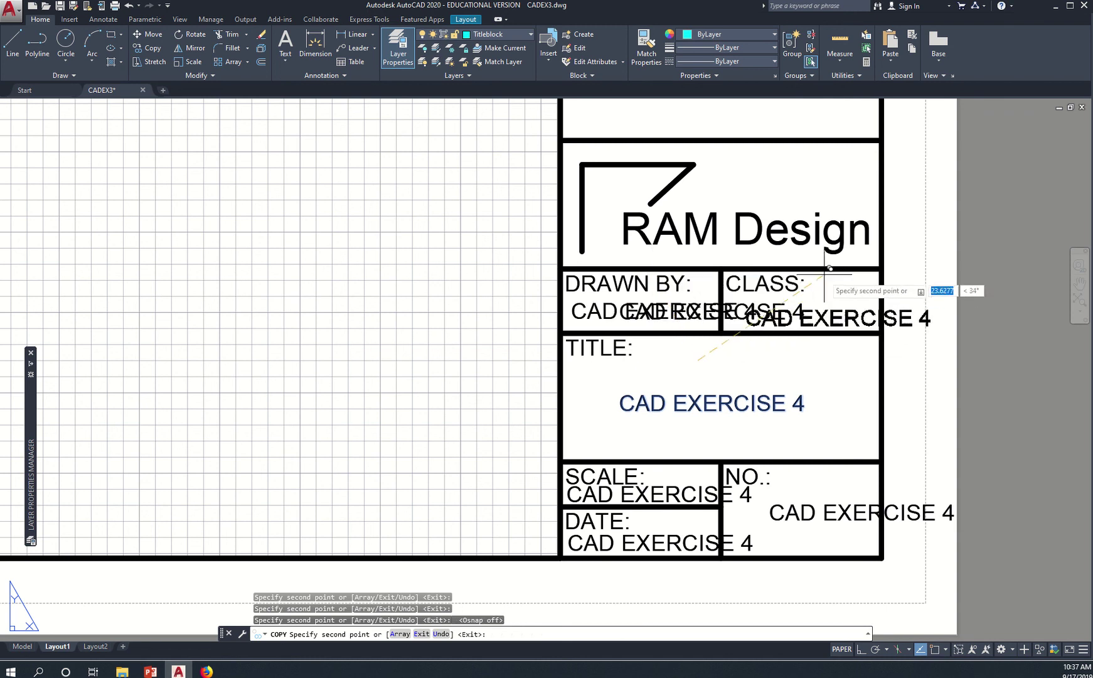
{"action": "key", "text": "Escape"}
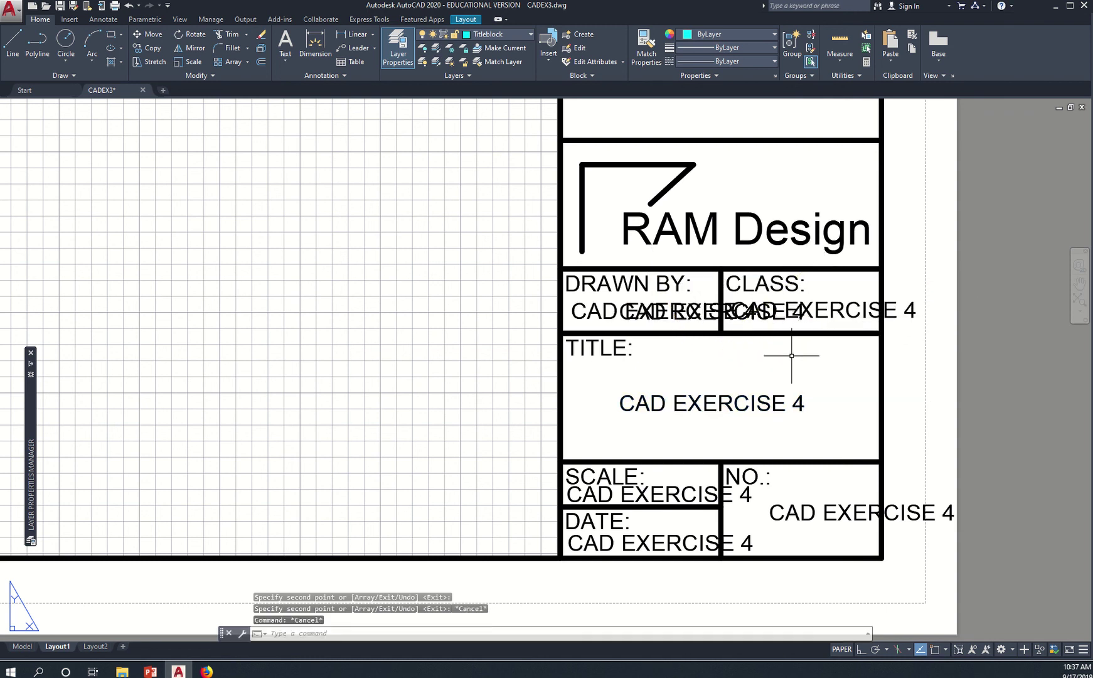
Erase the duplicate CAD EXERCISE 4 text overlapping the DRAWN BY field
{"action": "type", "text": "e"}
{"action": "key", "text": "Return"}
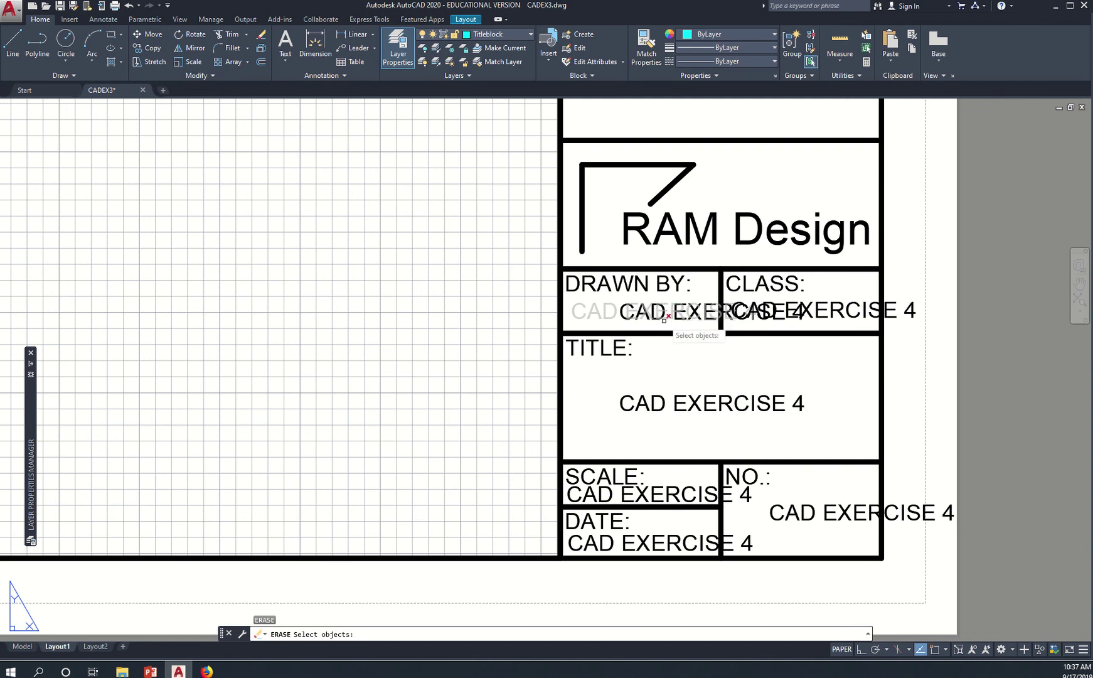
{"action": "left_click", "coordinate": [659, 319]}
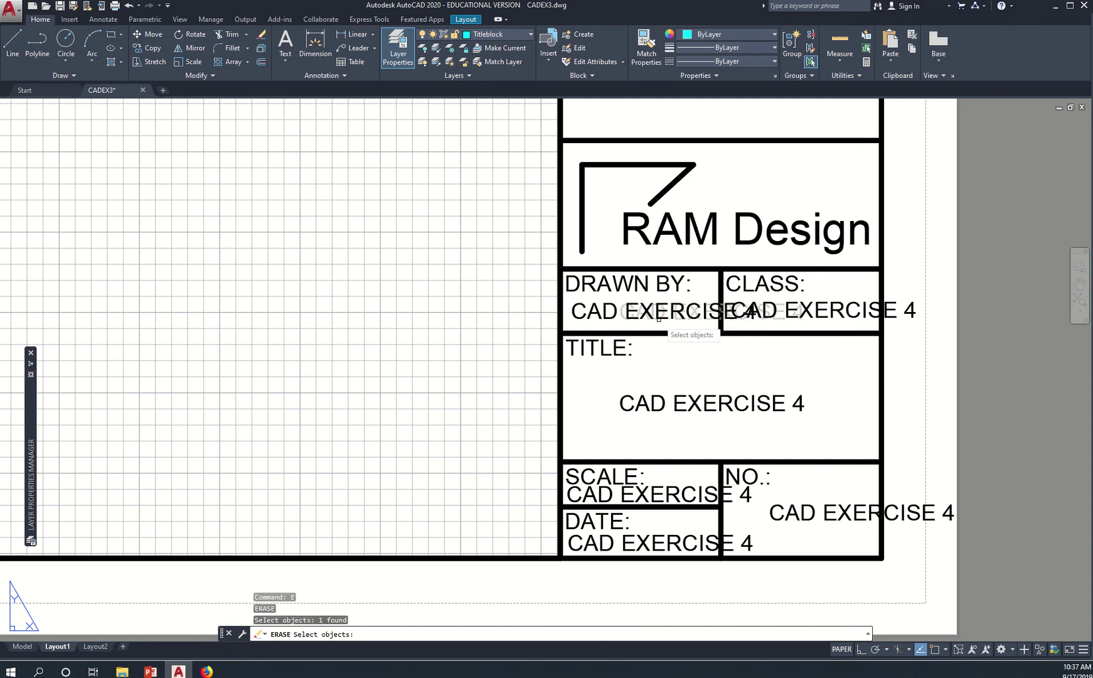
{"action": "key", "text": "Return"}
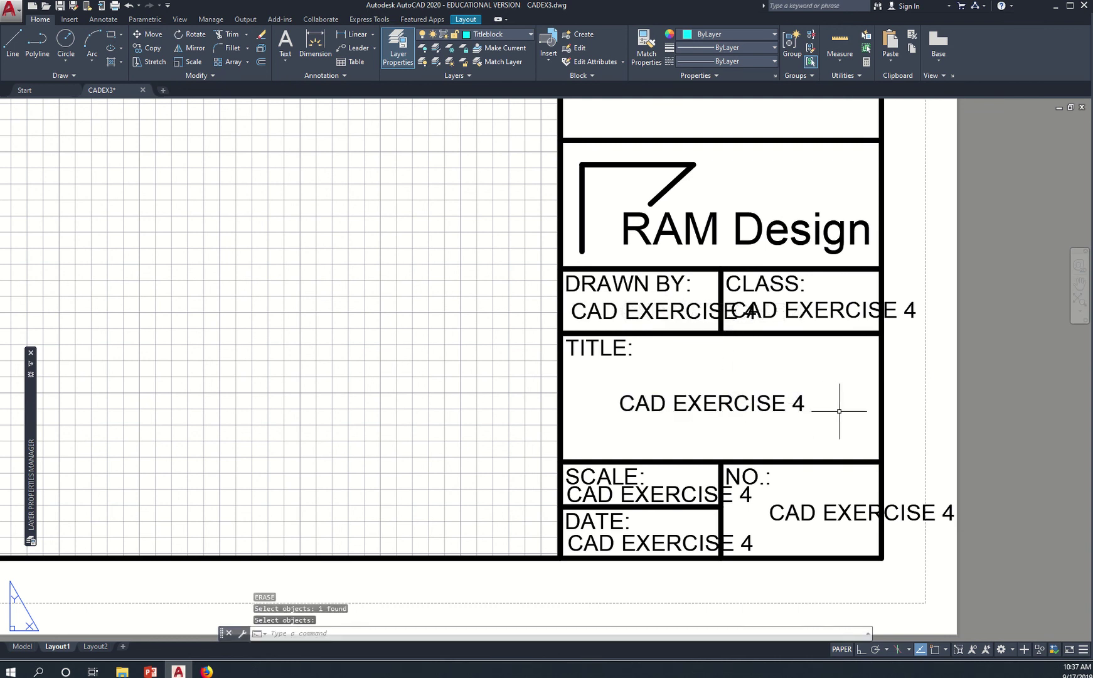
Replace the DRAWN BY placeholder with the drafter's name at text height 2
{"action": "double_click", "coordinate": [655, 314]}
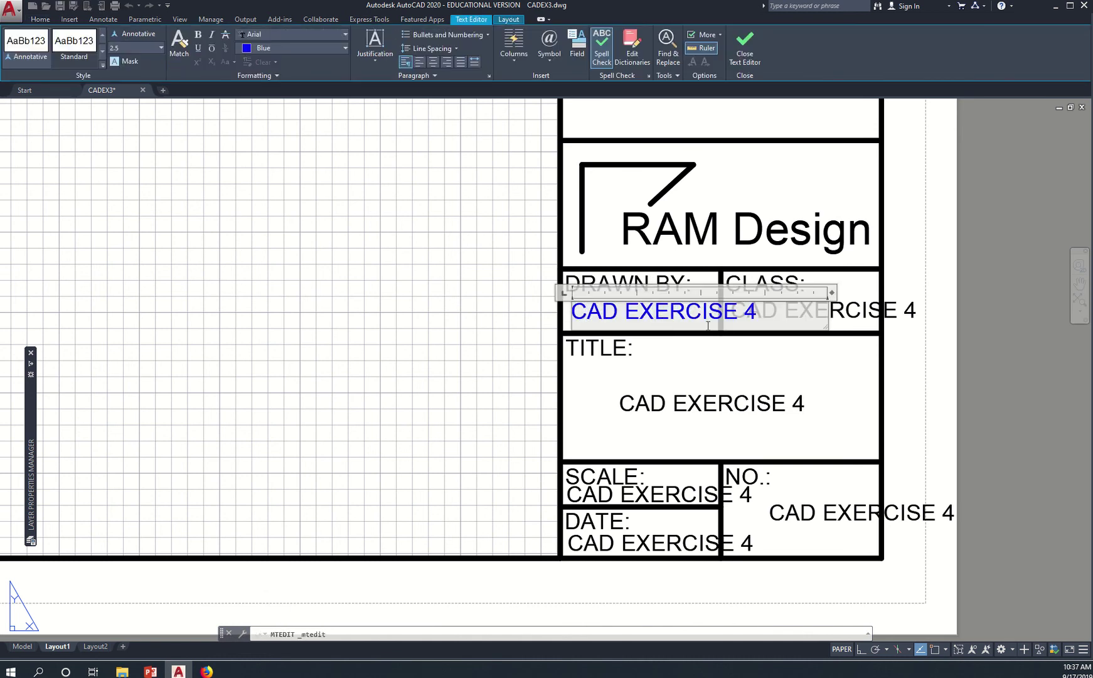
{"action": "left_click_drag", "start_coordinate": [578, 316], "coordinate": [767, 310]}
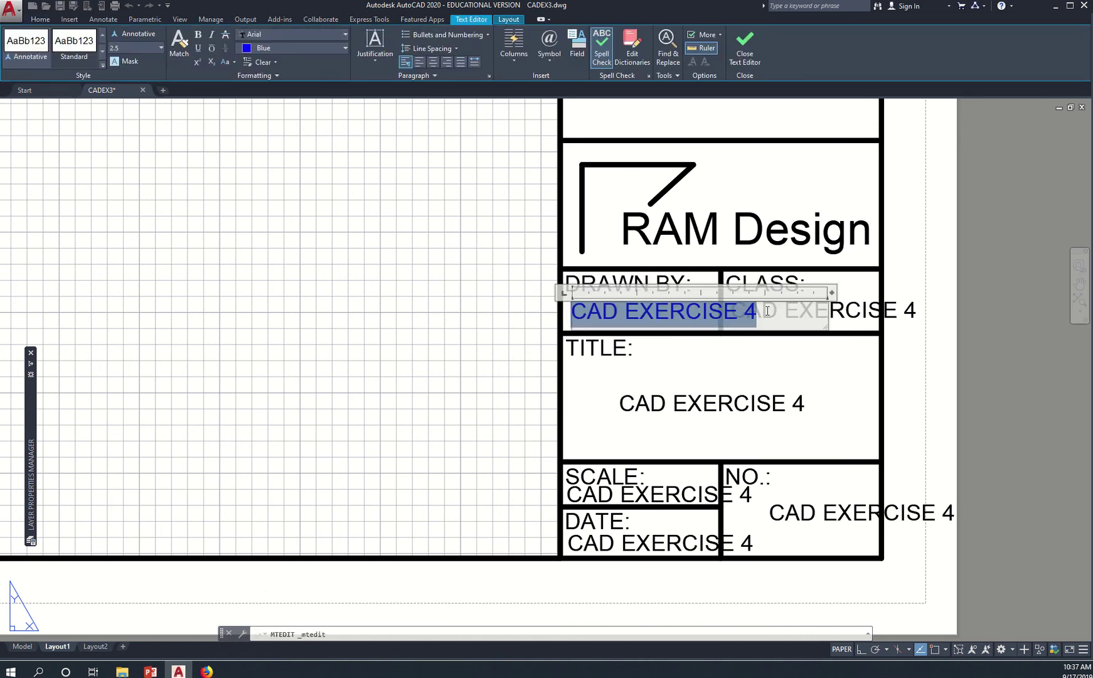
{"action": "key", "text": "BackSpace"}
{"action": "type", "text": "r"}
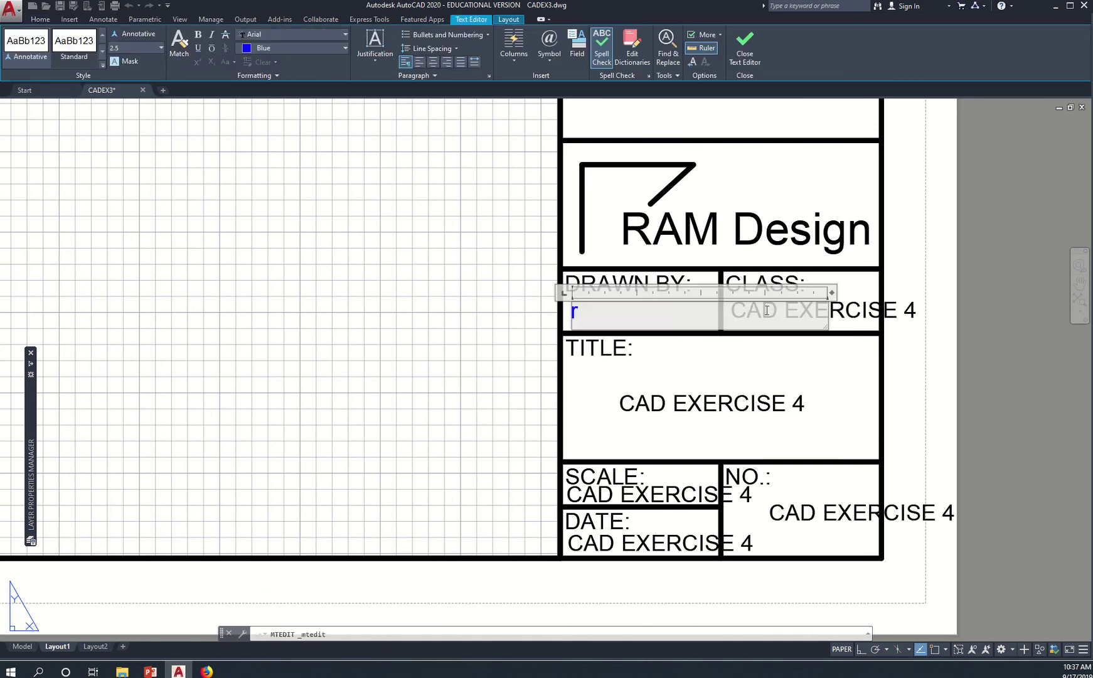
{"action": "type", "text": "A"}
{"action": "key", "text": "BackSpace"}
{"action": "type", "text": "RAM"}
{"action": "type", "text": " NOLASCO"}
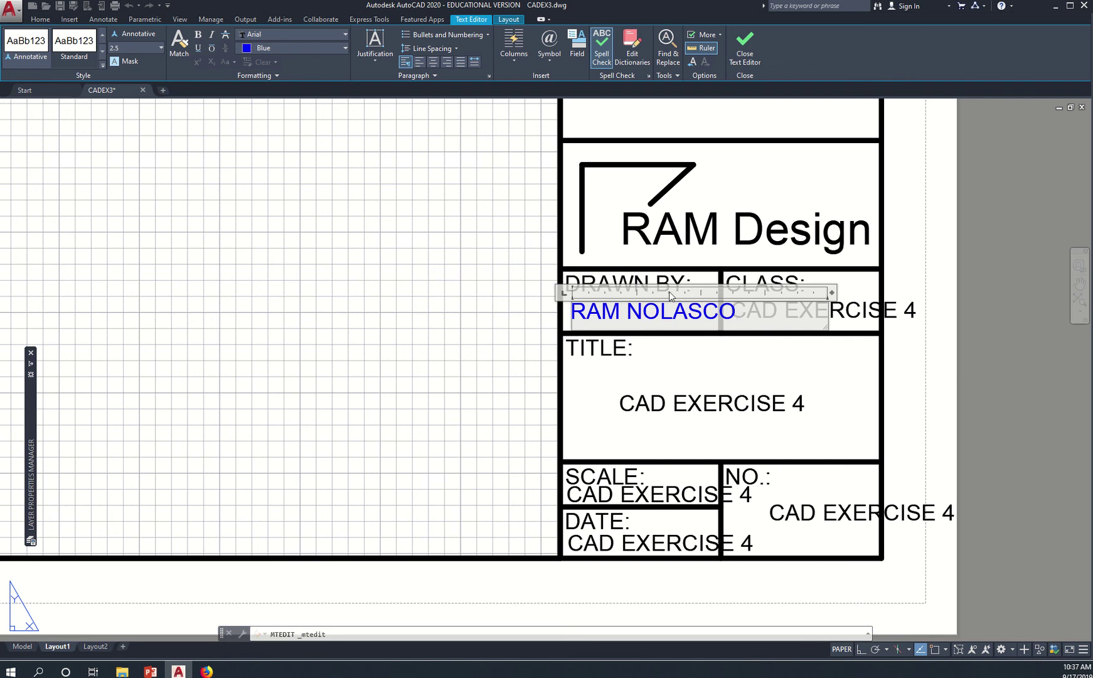
{"action": "left_click_drag", "start_coordinate": [737, 312], "coordinate": [558, 323]}
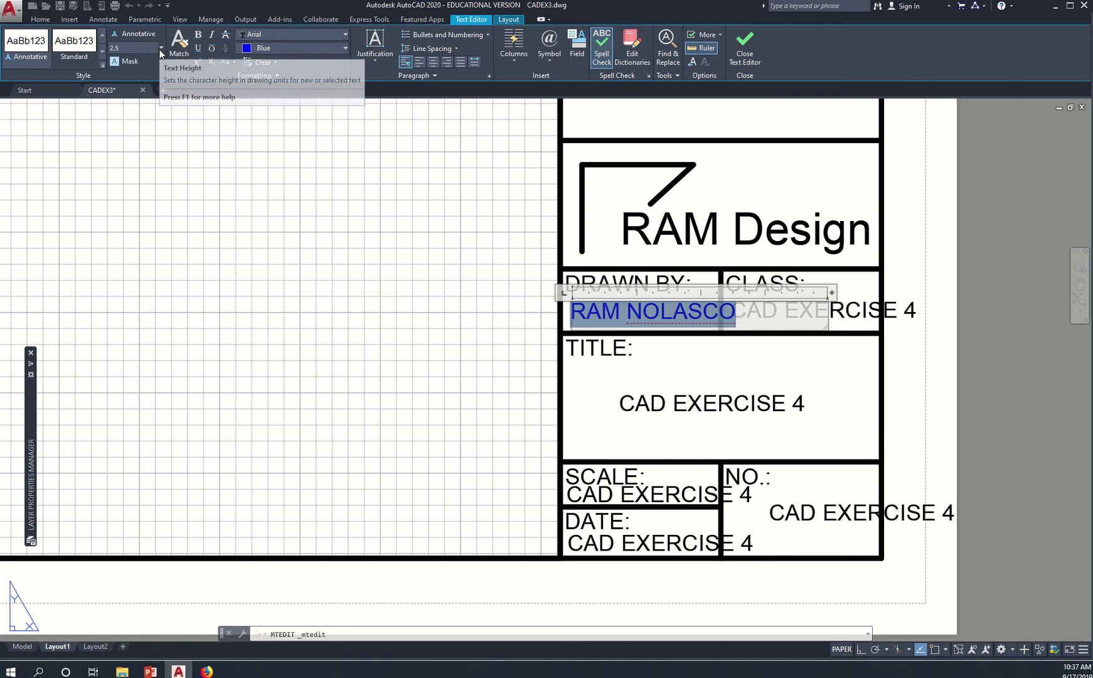
{"action": "left_click", "coordinate": [149, 48]}
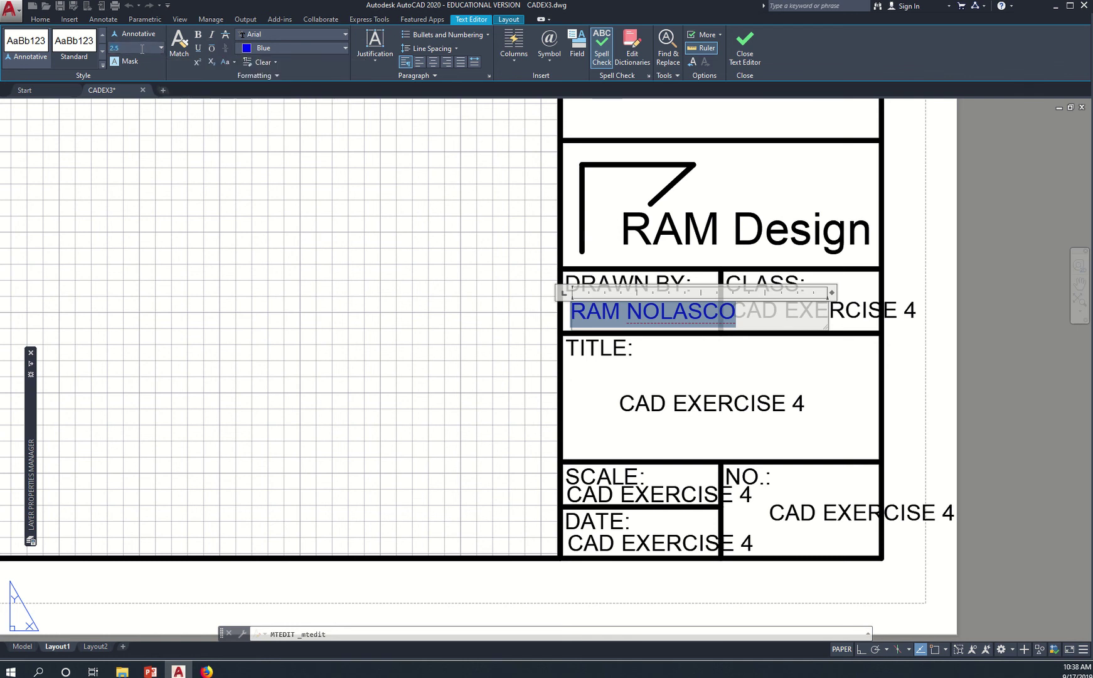
{"action": "type", "text": "3"}
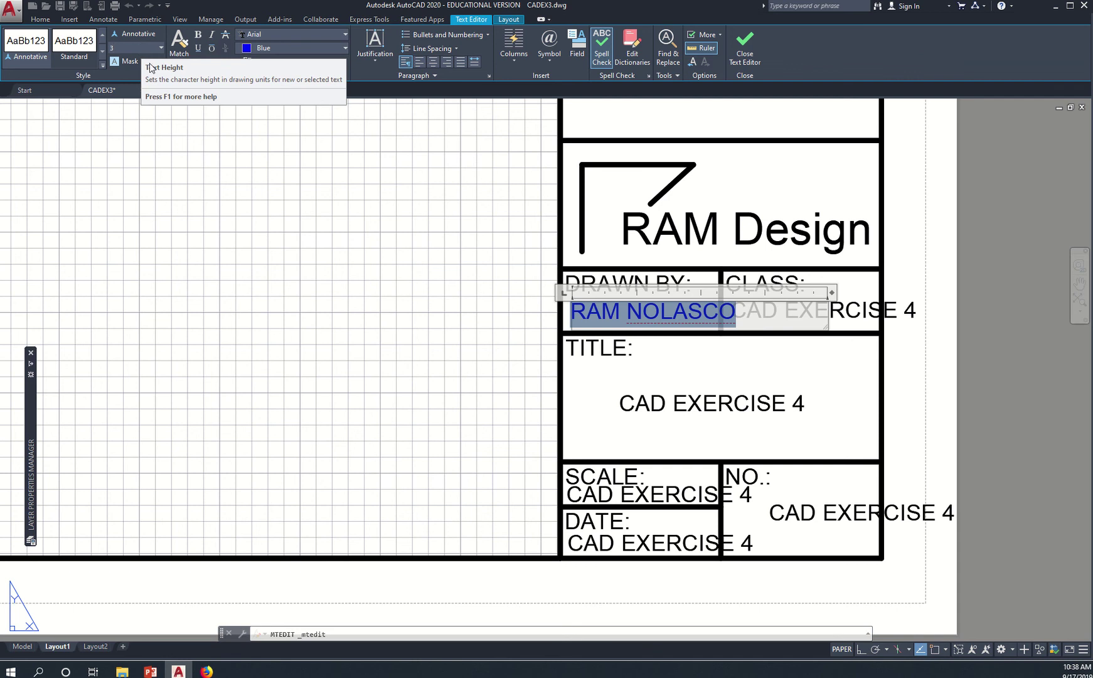
{"action": "key", "text": "Return"}
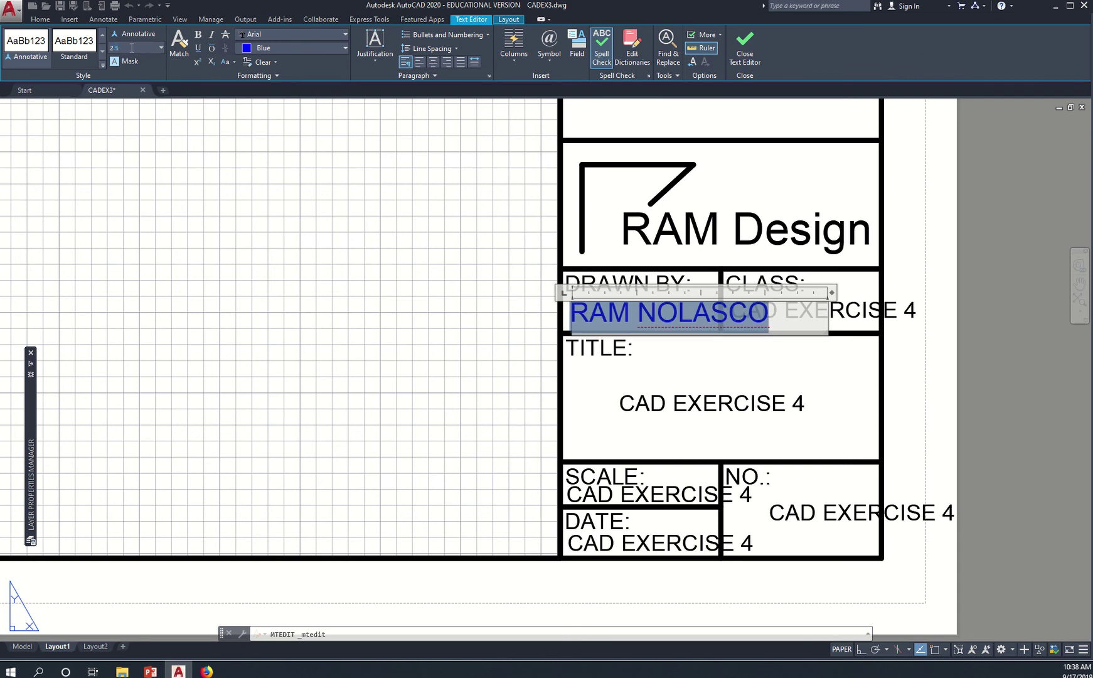
{"action": "type", "text": "2"}
{"action": "key", "text": "Return"}
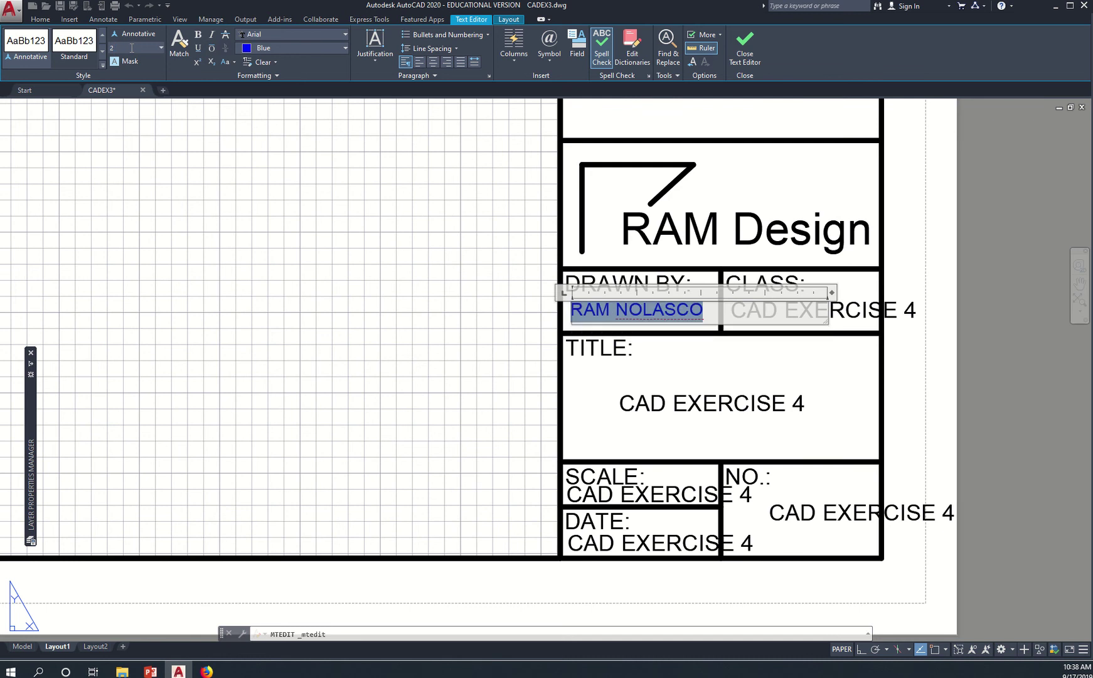
{"action": "left_click", "coordinate": [323, 299]}
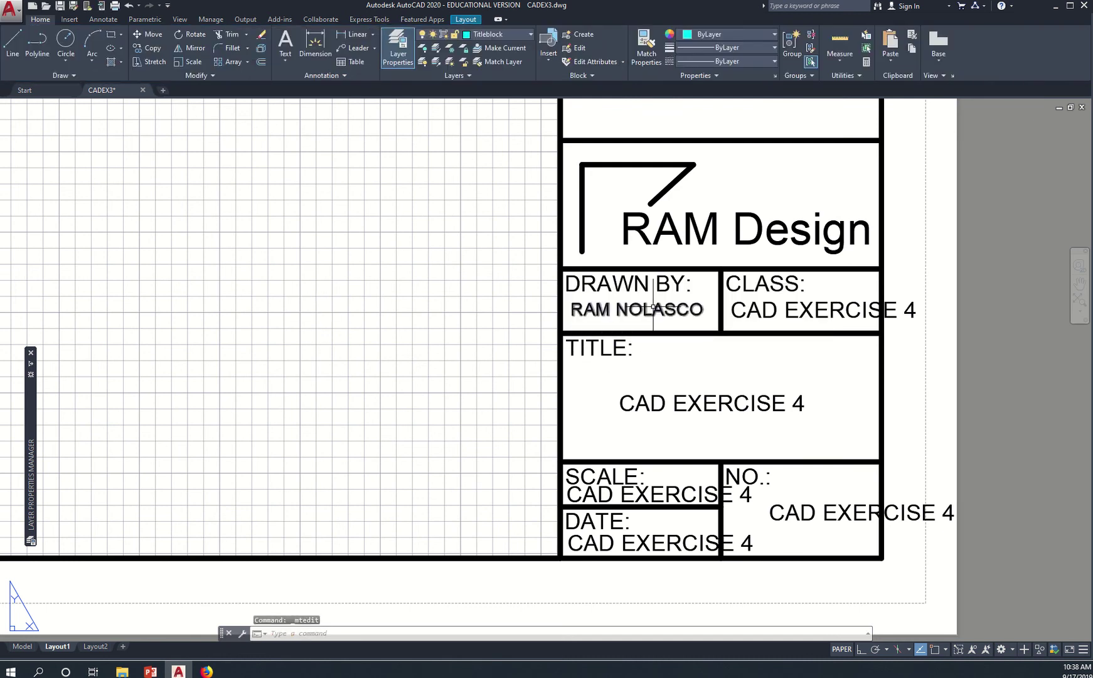
Reduce the DRAWN BY: label text height to 2
{"action": "left_click", "coordinate": [640, 283]}
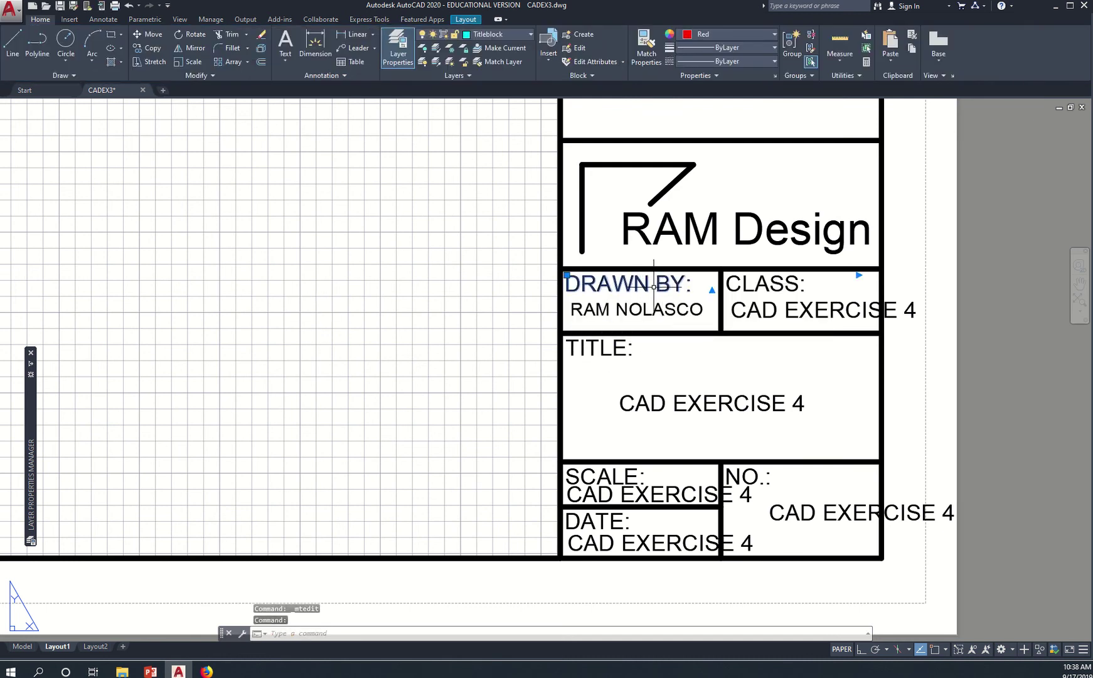
{"action": "double_click", "coordinate": [648, 285]}
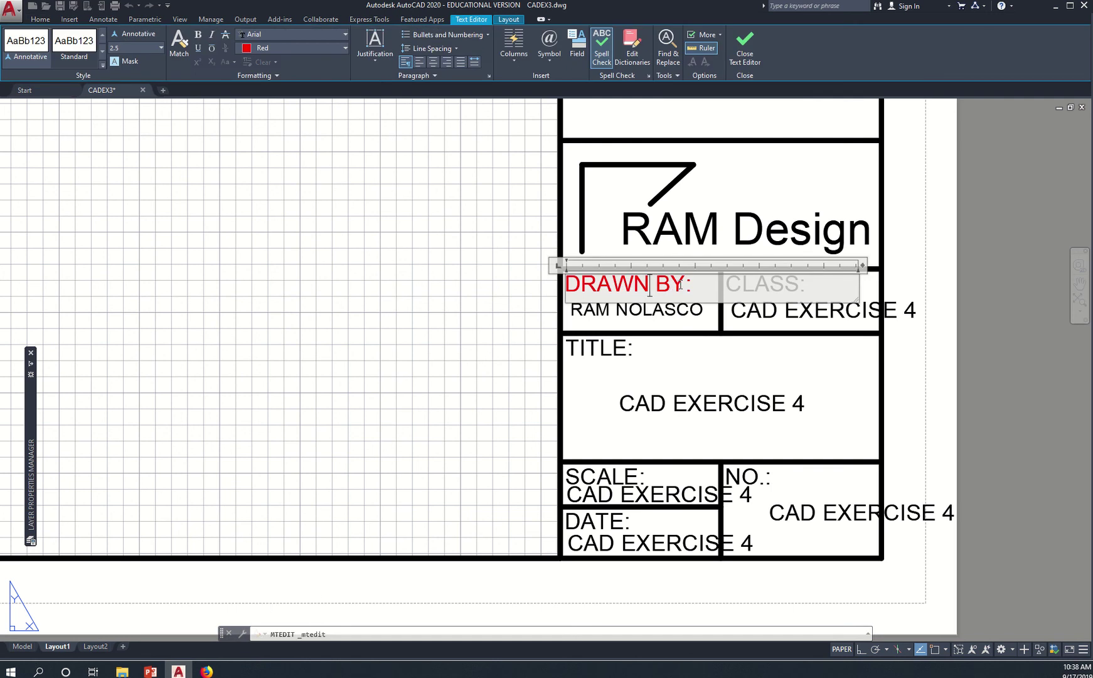
{"action": "left_click_drag", "start_coordinate": [682, 287], "coordinate": [565, 285]}
{"action": "type", "text": "2"}
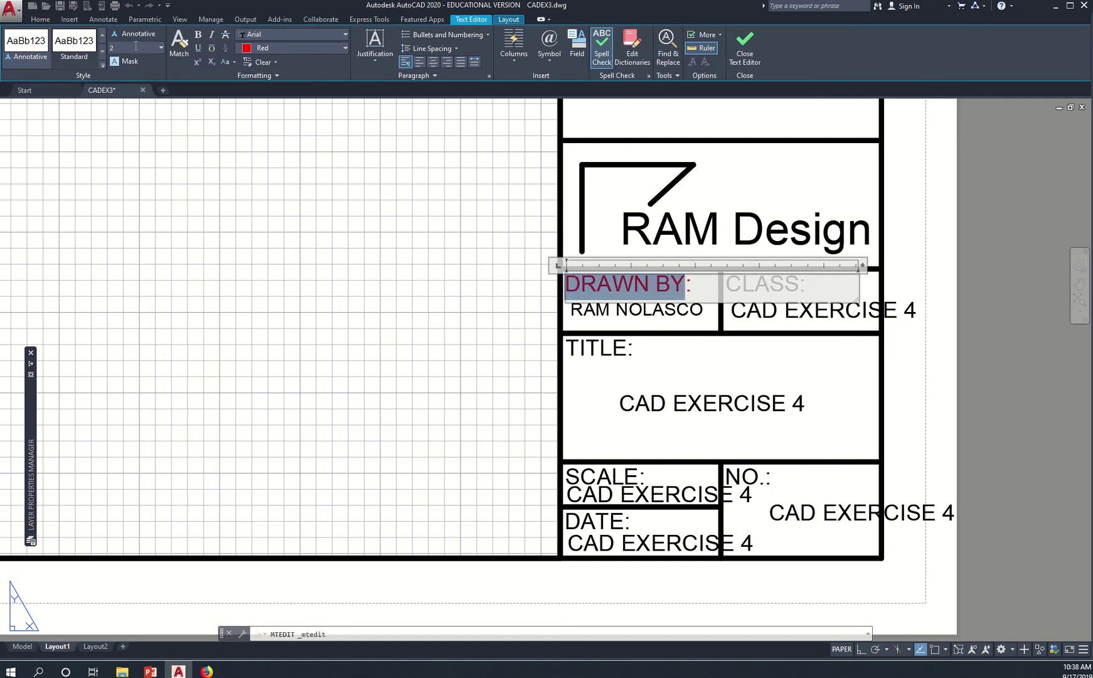
{"action": "key", "text": "Return"}
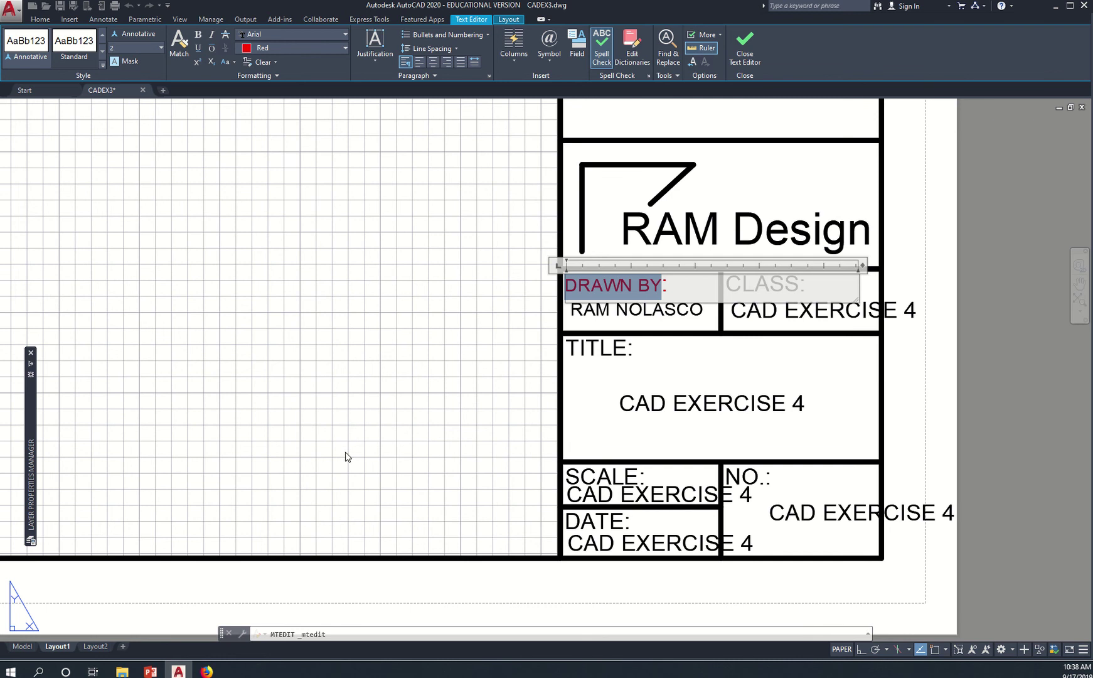
{"action": "left_click", "coordinate": [377, 455]}
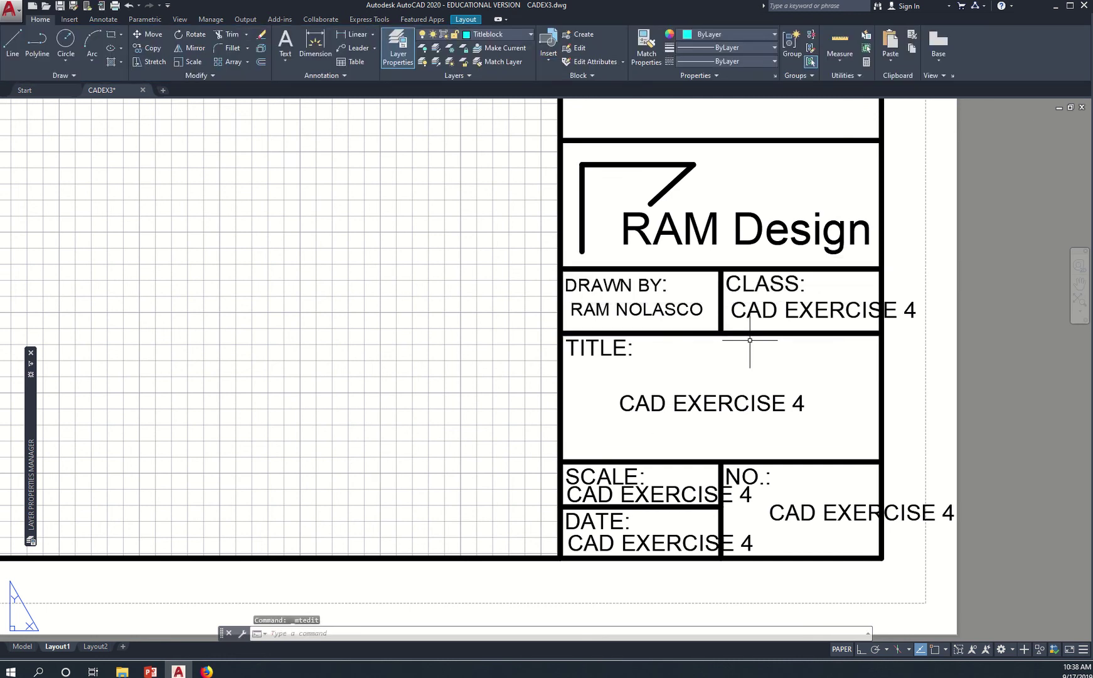
Enter 1:100 in the SCALE field and shift it right within its cell
{"action": "left_click", "coordinate": [642, 496]}
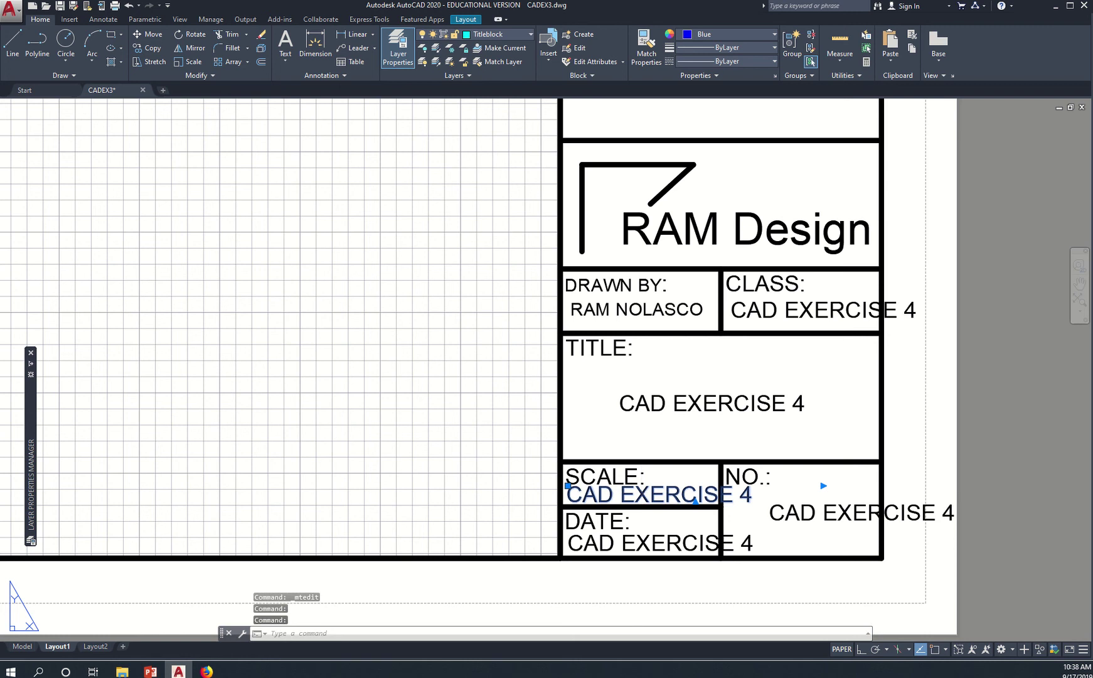
{"action": "double_click", "coordinate": [641, 496]}
{"action": "left_click_drag", "start_coordinate": [760, 497], "coordinate": [499, 480]}
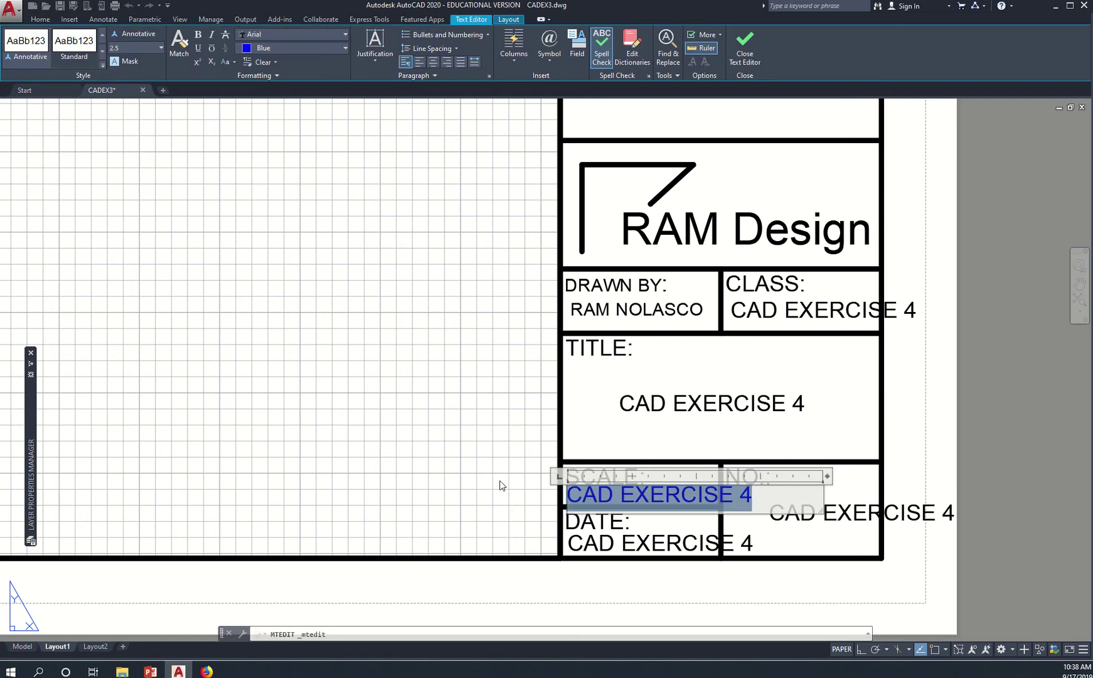
{"action": "type", "text": "1:10"}
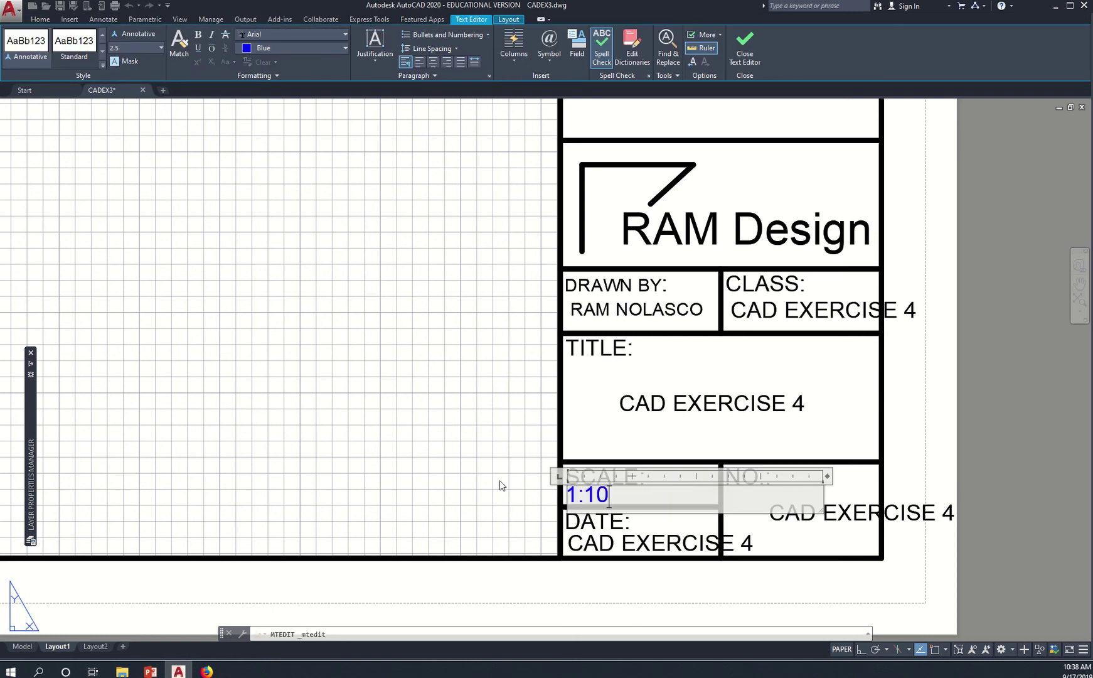
{"action": "type", "text": "0"}
{"action": "left_click", "coordinate": [521, 492]}
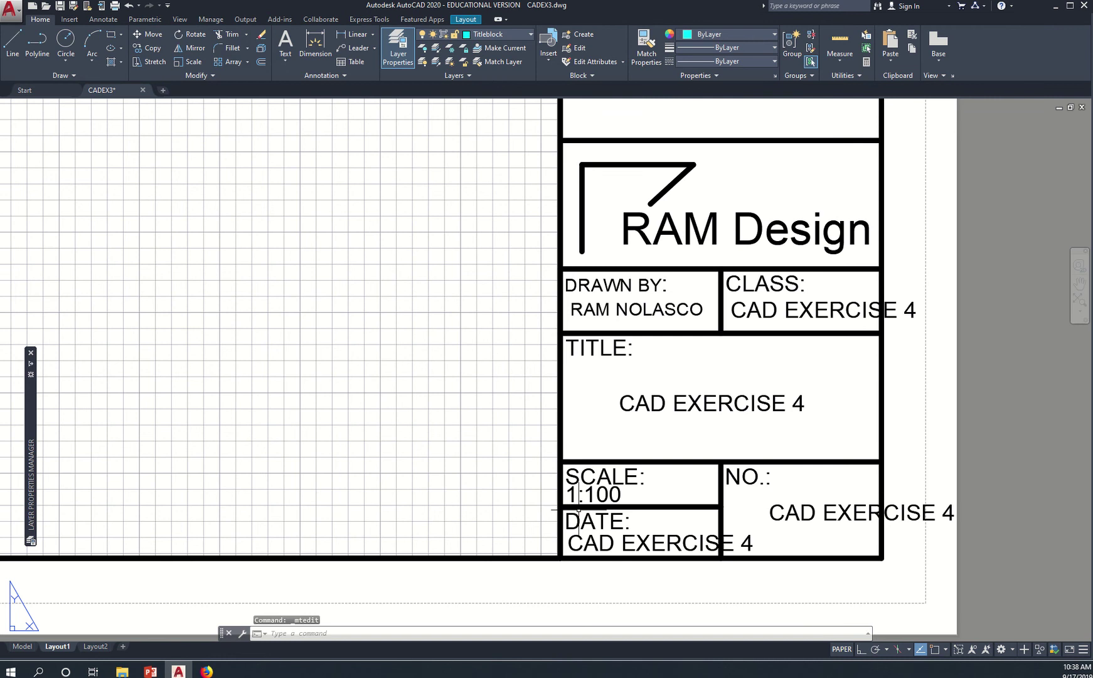
{"action": "type", "text": "m"}
{"action": "key", "text": "Return"}
{"action": "left_click", "coordinate": [593, 496]}
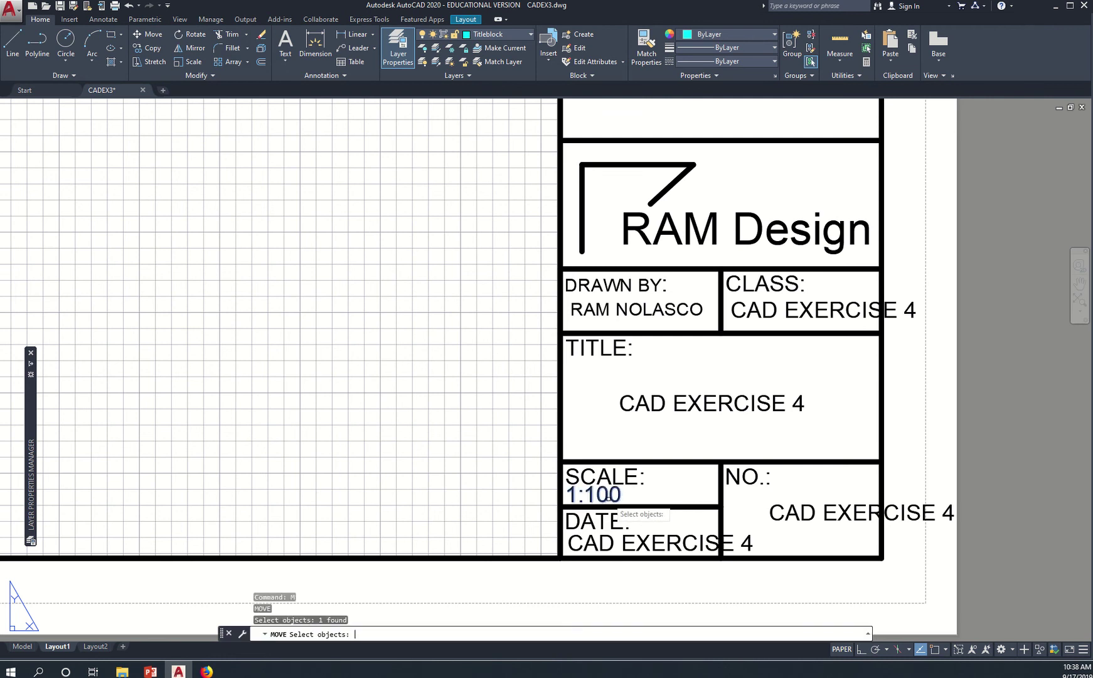
{"action": "key", "text": "Return"}
{"action": "left_click", "coordinate": [278, 404]}
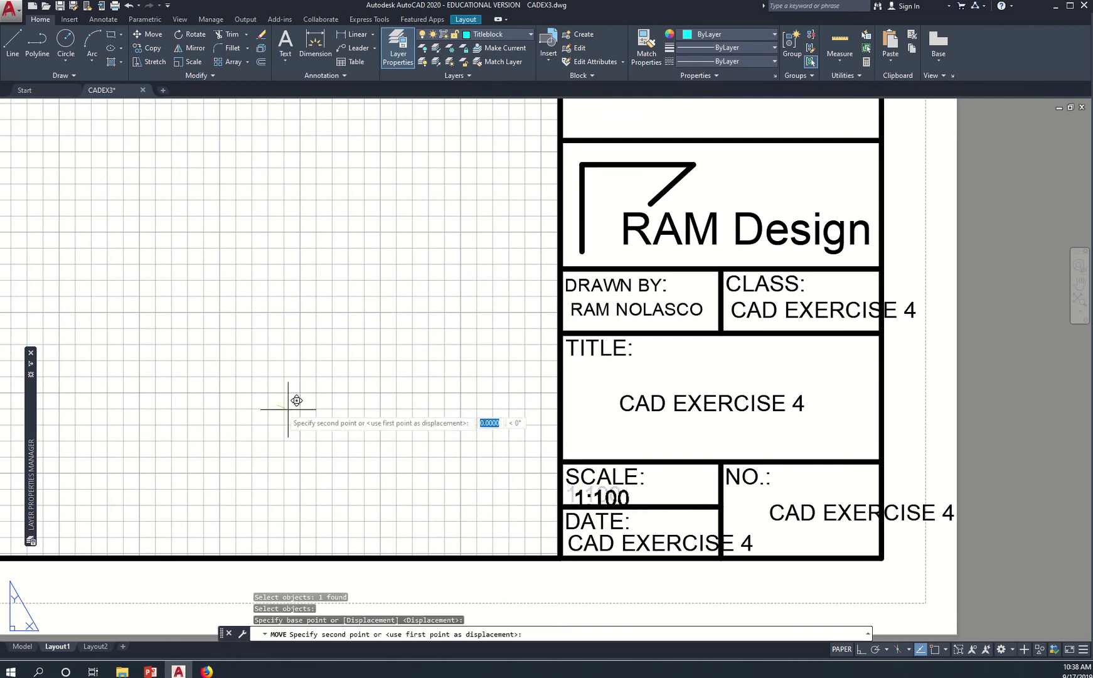
{"action": "left_click", "coordinate": [359, 402]}
{"action": "key", "text": "Escape"}
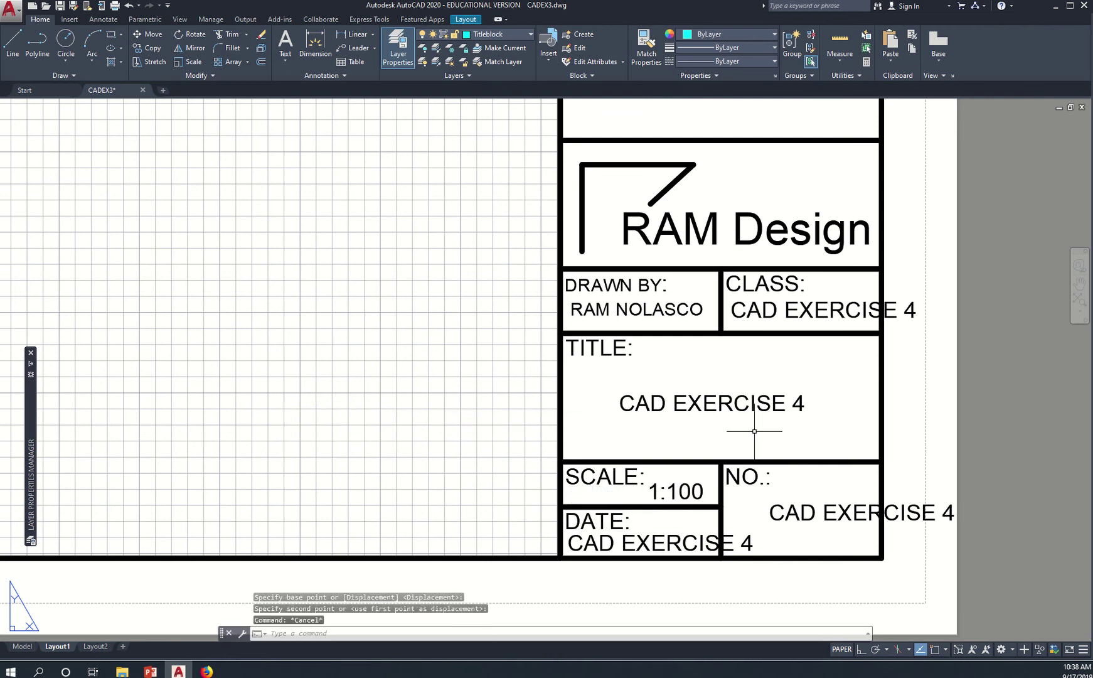
Change the NO. field text from CAD EXERCISE 4 to A - 1
{"action": "left_click", "coordinate": [784, 509]}
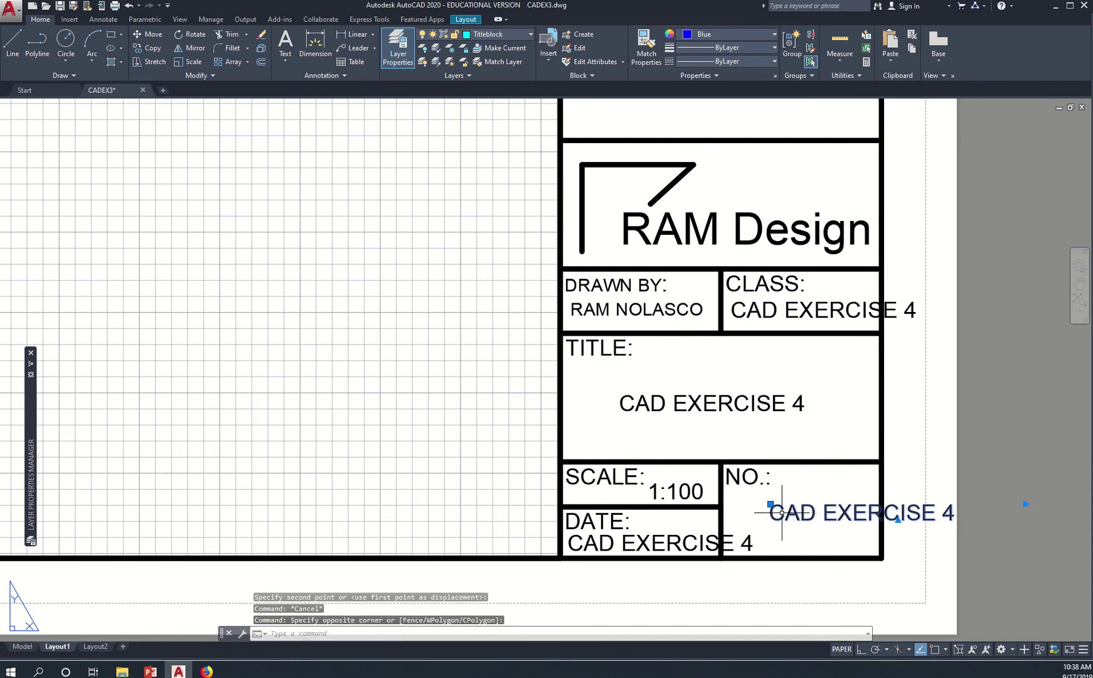
{"action": "double_click", "coordinate": [781, 512]}
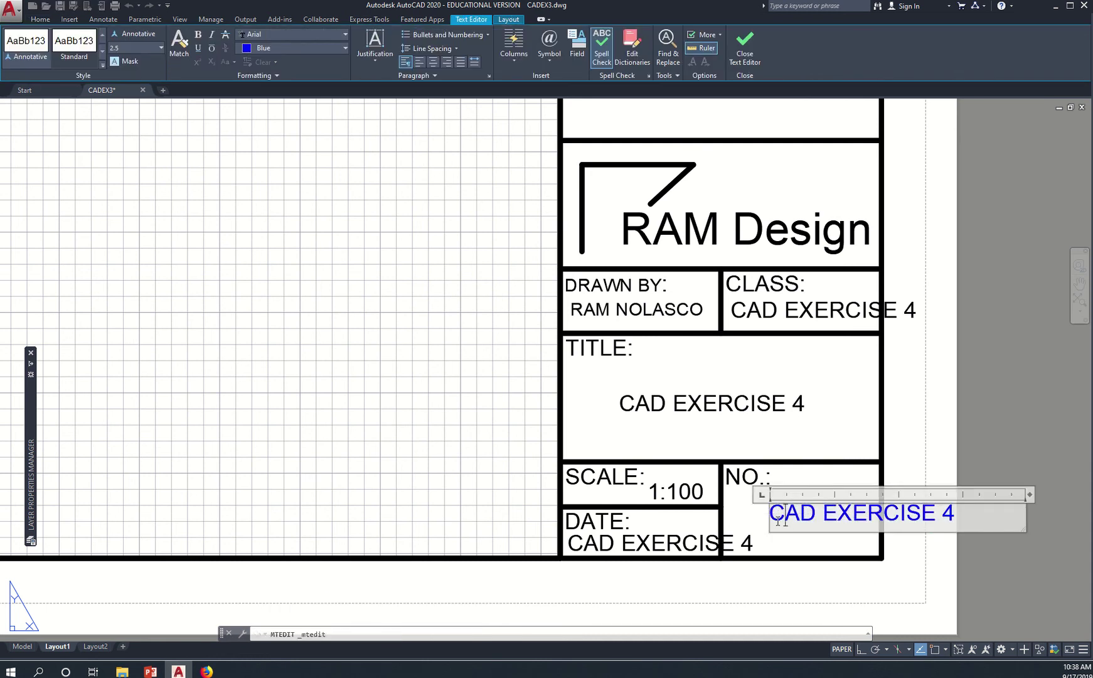
{"action": "left_click_drag", "start_coordinate": [772, 513], "coordinate": [1001, 521]}
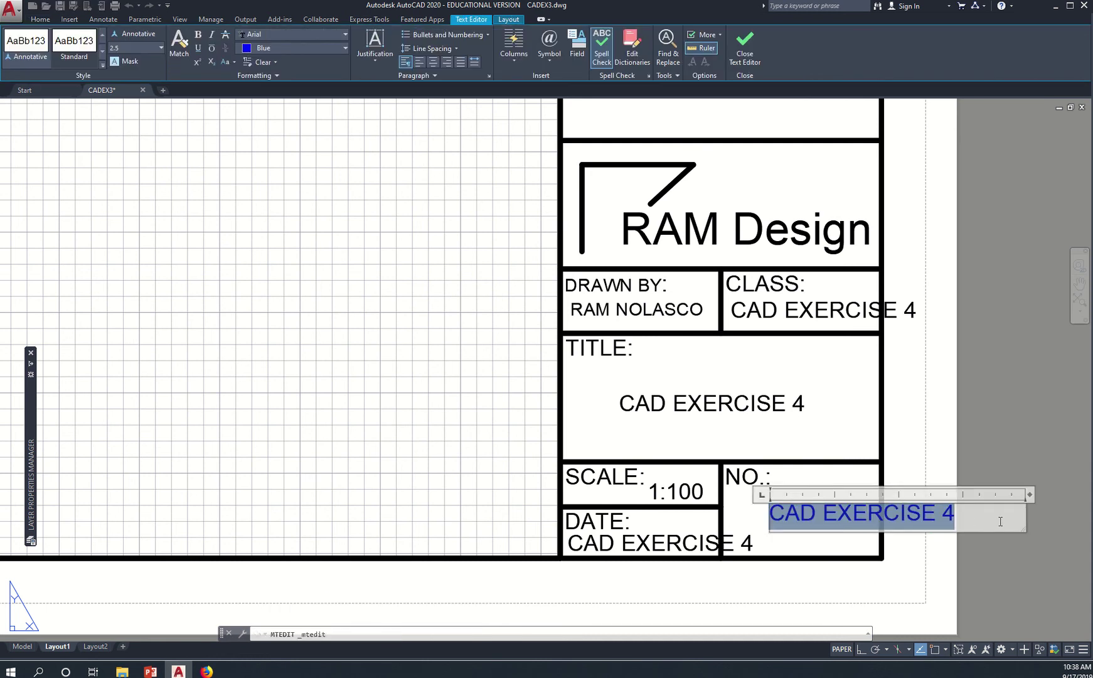
{"action": "type", "text": "A1"}
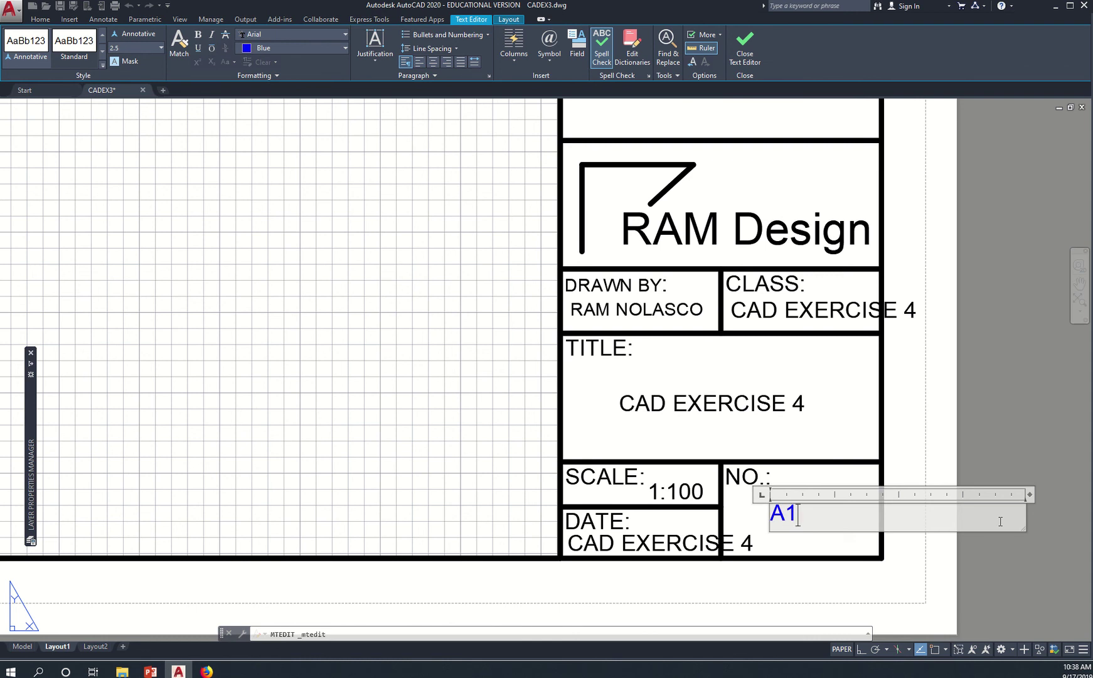
{"action": "key", "text": "Left"}
{"action": "type", "text": "-"}
{"action": "left_click", "coordinate": [1001, 433]}
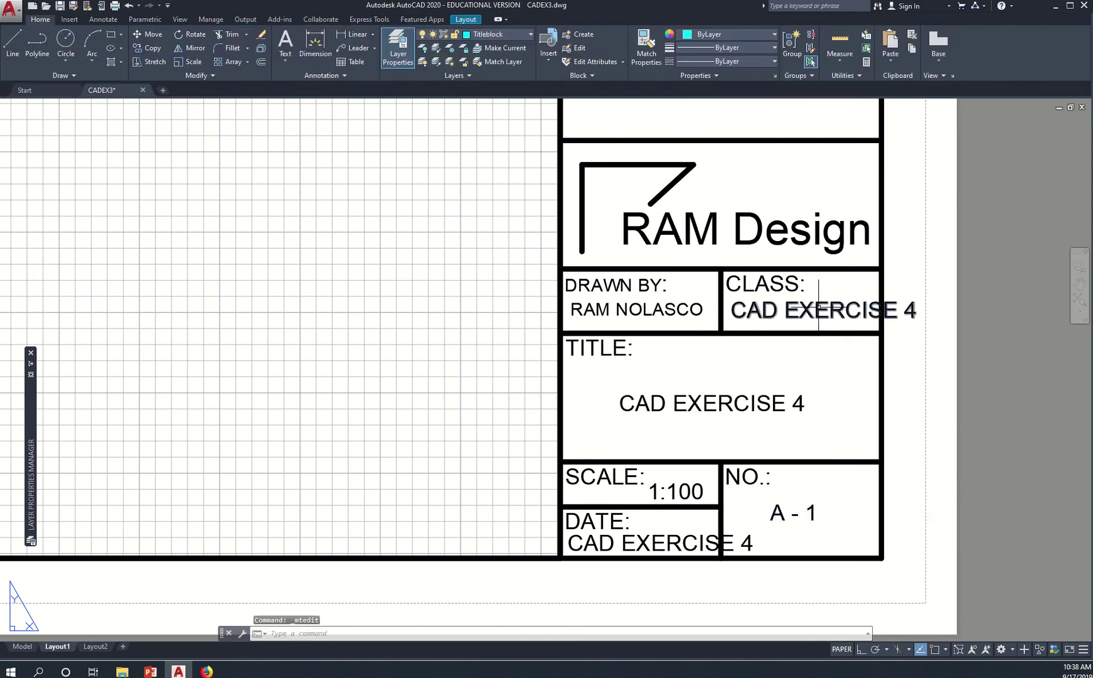
Enter 51AD4 in the CLASS field and move it to the centre of its cell
{"action": "left_click", "coordinate": [821, 310]}
{"action": "double_click", "coordinate": [816, 311]}
{"action": "left_click_drag", "start_coordinate": [731, 310], "coordinate": [934, 323]}
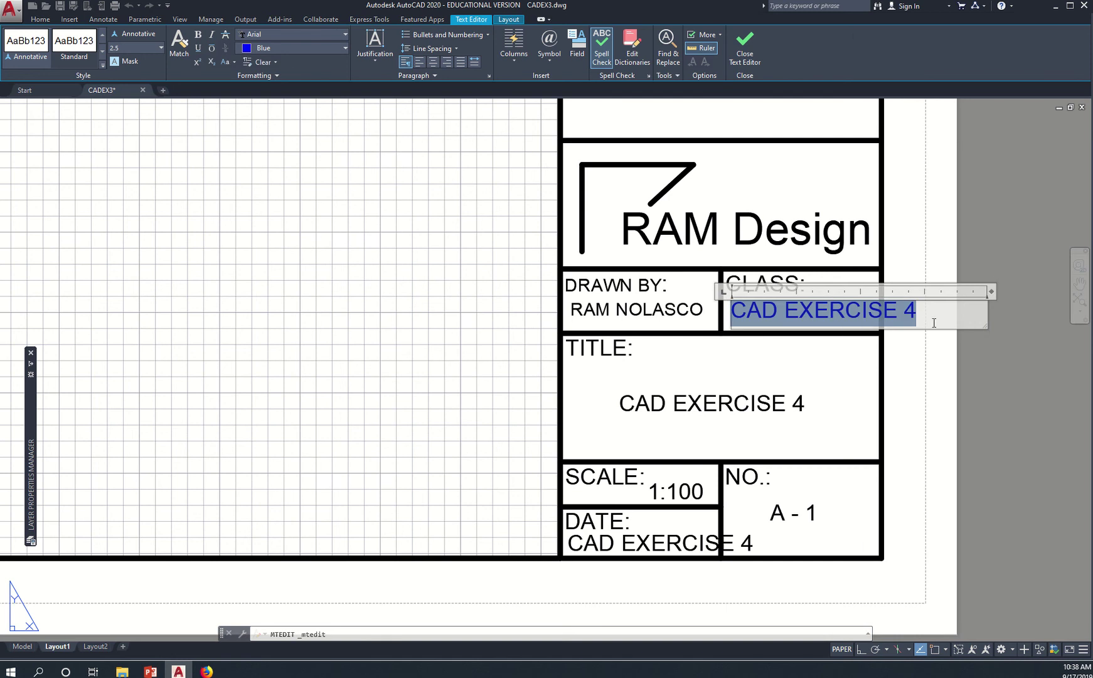
{"action": "type", "text": "51"}
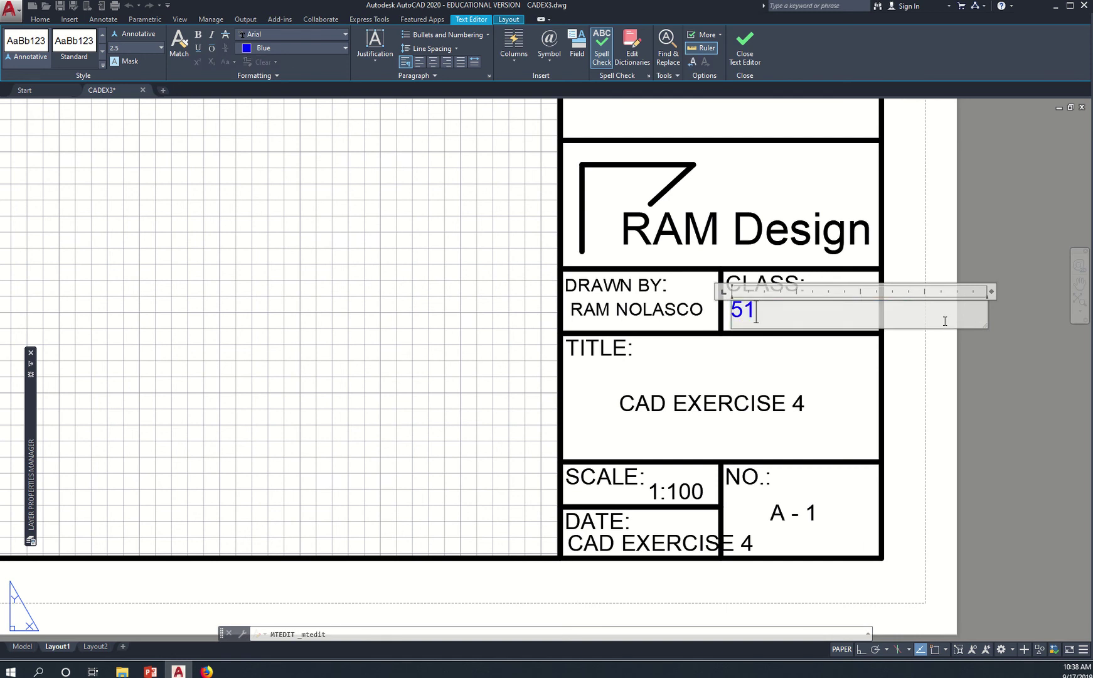
{"action": "type", "text": "AD4"}
{"action": "left_click", "coordinate": [898, 367]}
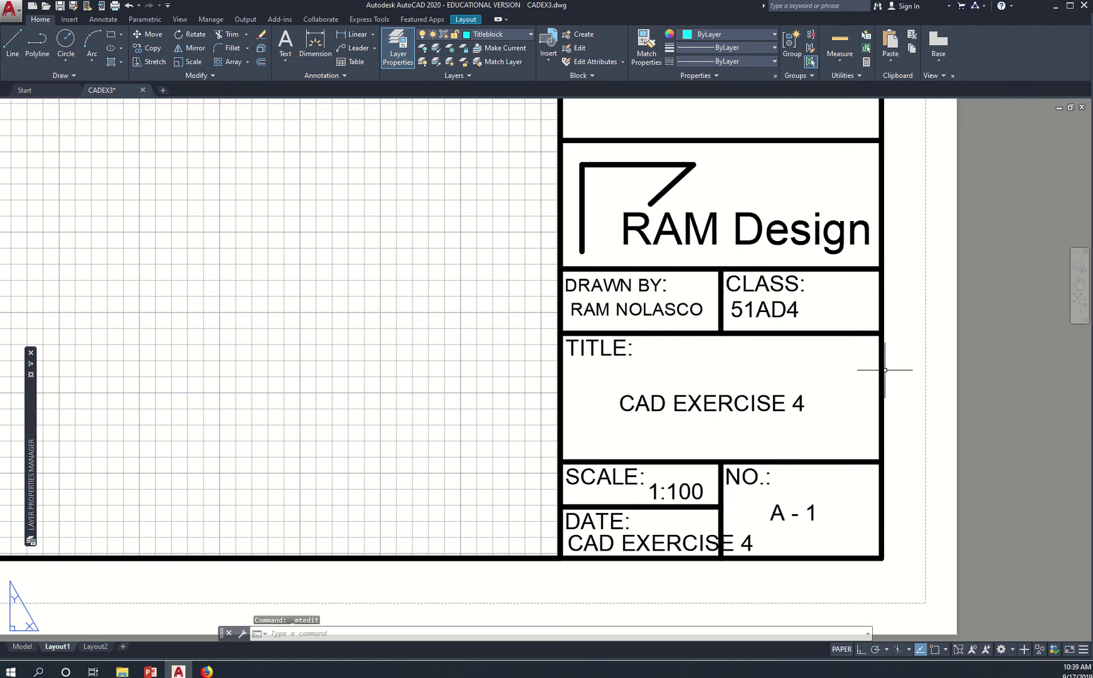
{"action": "type", "text": "m"}
{"action": "key", "text": "Return"}
{"action": "left_click", "coordinate": [816, 321]}
{"action": "key", "text": "Return"}
{"action": "left_click", "coordinate": [960, 389]}
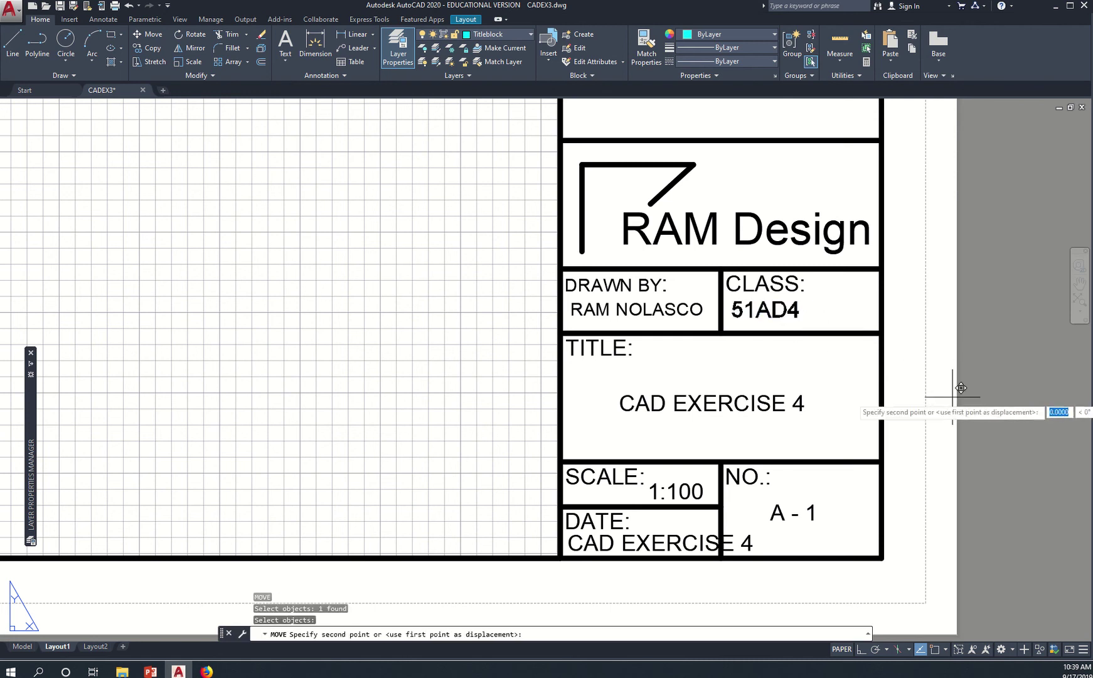
{"action": "left_click", "coordinate": [993, 388]}
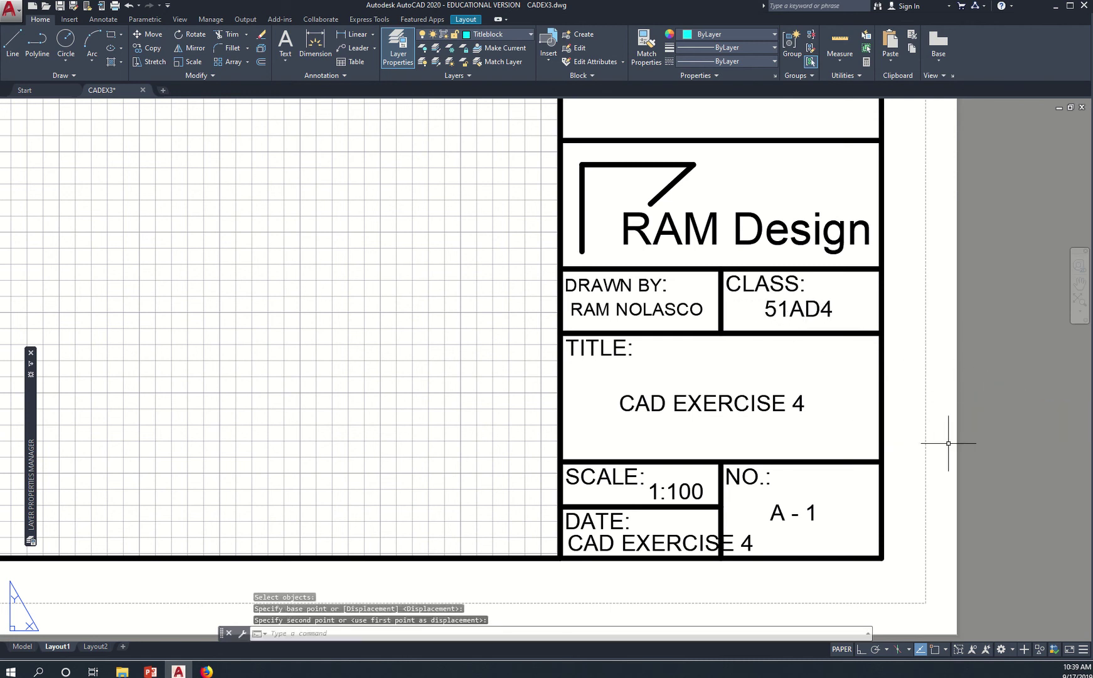
Enter 09 / 19 / 19 in the DATE field, then zoom out to show the whole sheet
{"action": "left_click", "coordinate": [669, 517]}
{"action": "left_click", "coordinate": [669, 541]}
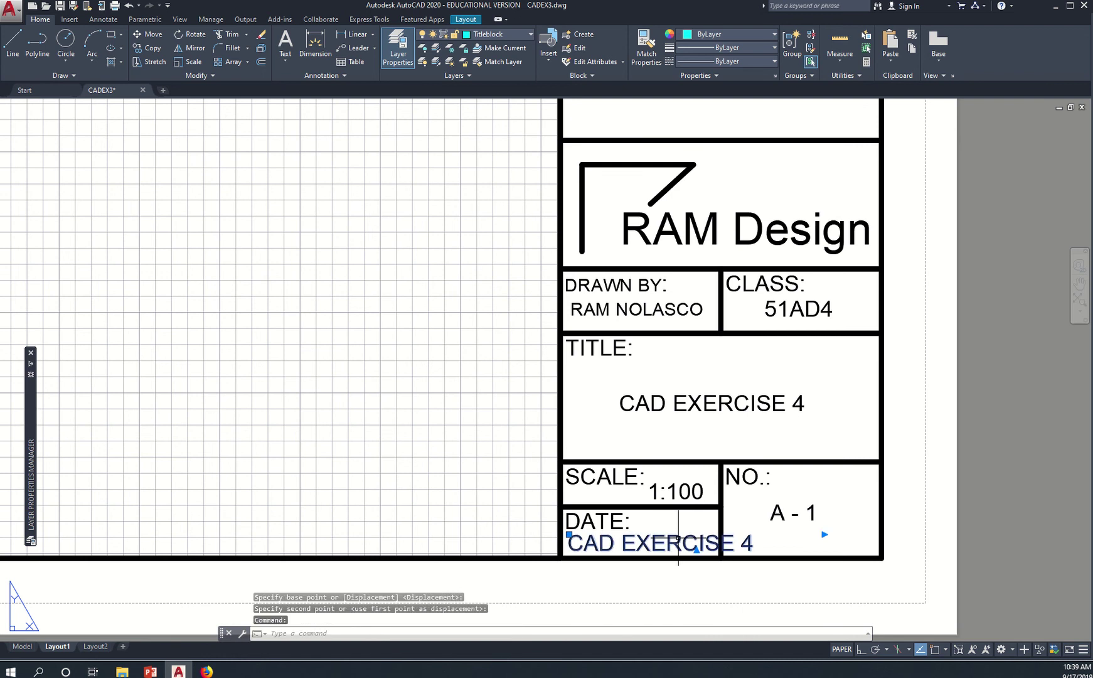
{"action": "double_click", "coordinate": [680, 543]}
{"action": "left_click_drag", "start_coordinate": [568, 543], "coordinate": [831, 545]}
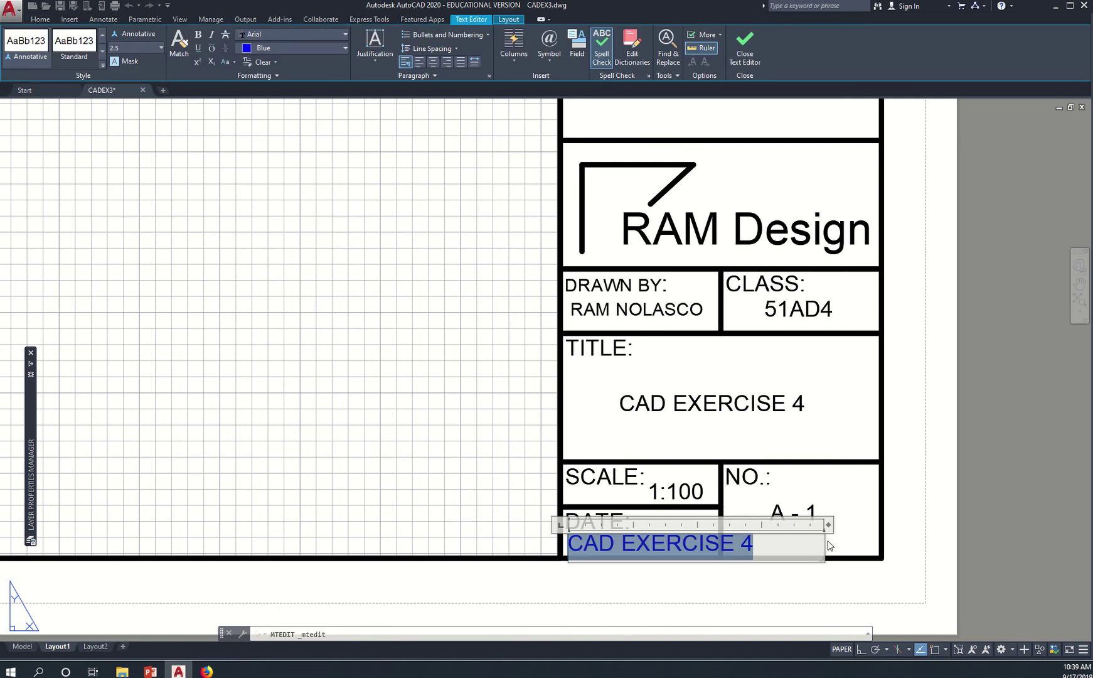
{"action": "type", "text": "09 /"}
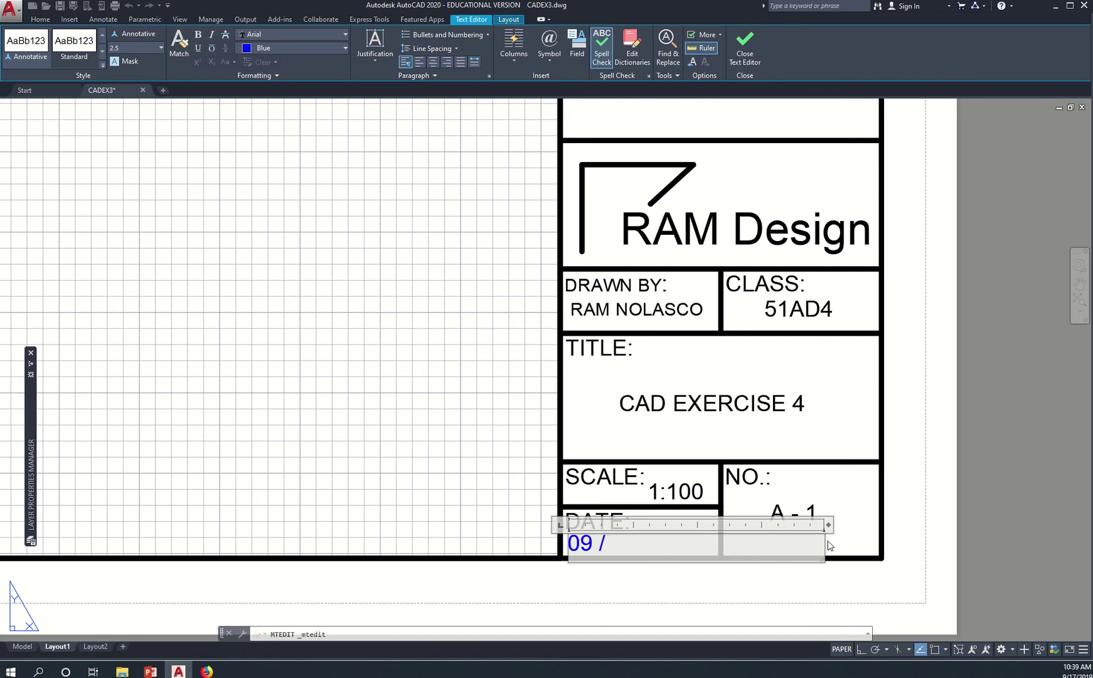
{"action": "type", "text": " 19 / "}
{"action": "type", "text": "19"}
{"action": "left_click", "coordinate": [986, 505]}
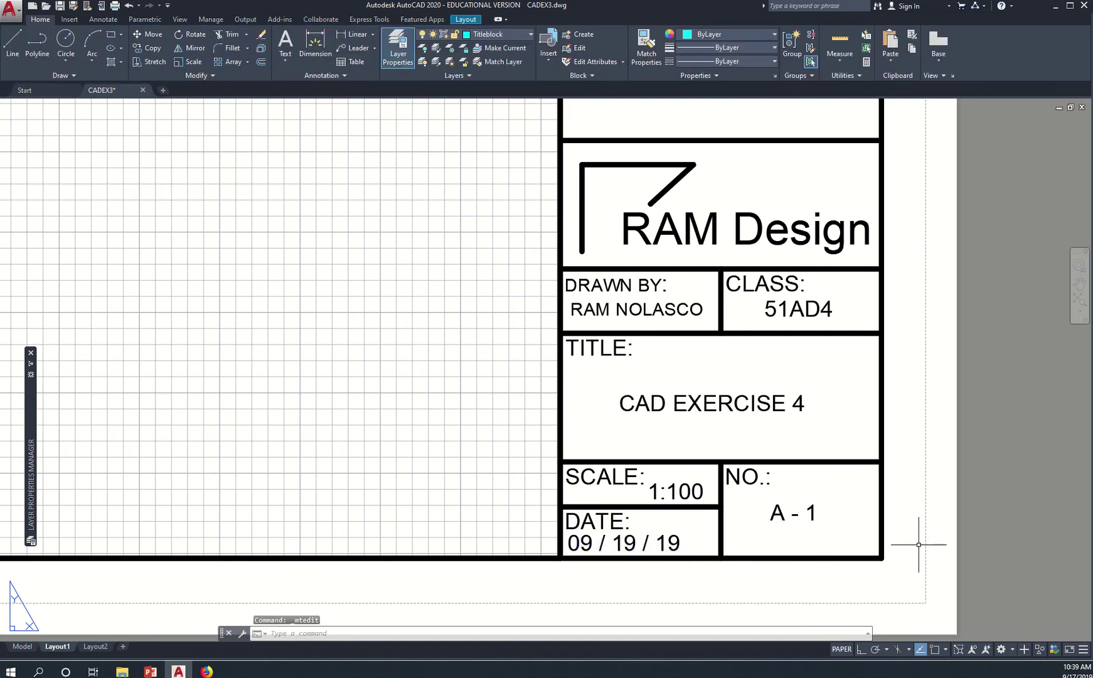
{"action": "type", "text": "m"}
{"action": "key", "text": "Return"}
{"action": "left_click", "coordinate": [703, 543]}
{"action": "key", "text": "Return"}
{"action": "left_click", "coordinate": [931, 491]}
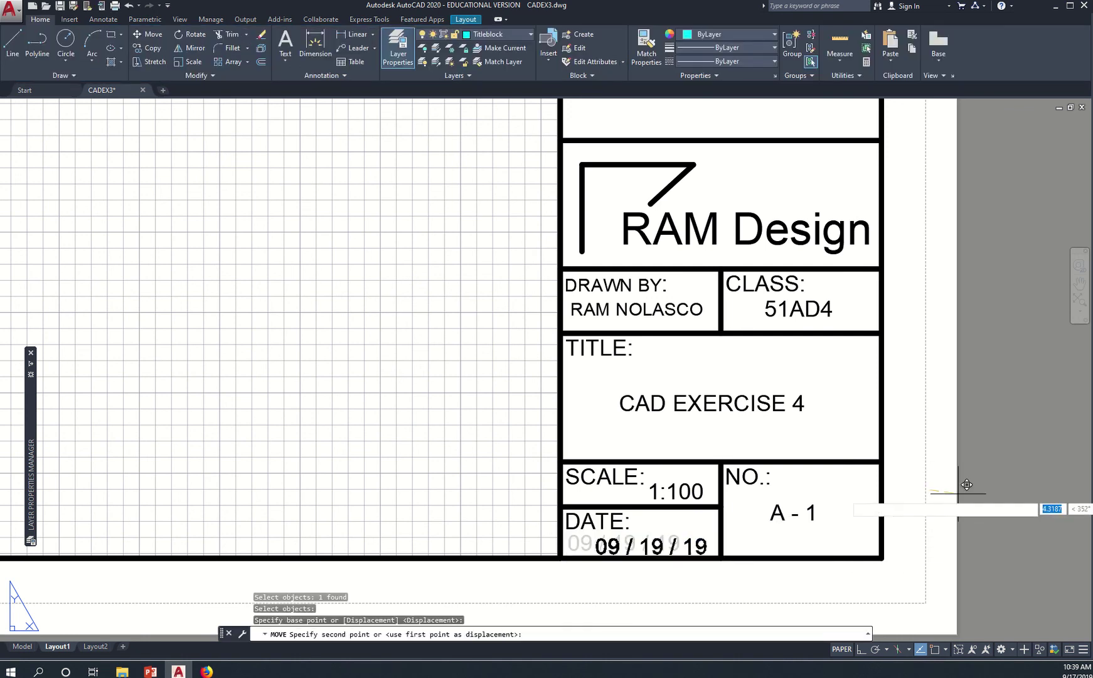
{"action": "key", "text": "Escape"}
{"action": "key", "text": "Escape"}
{"action": "scroll", "coordinate": [951, 489], "scroll_direction": "down", "scroll_amount": 5}
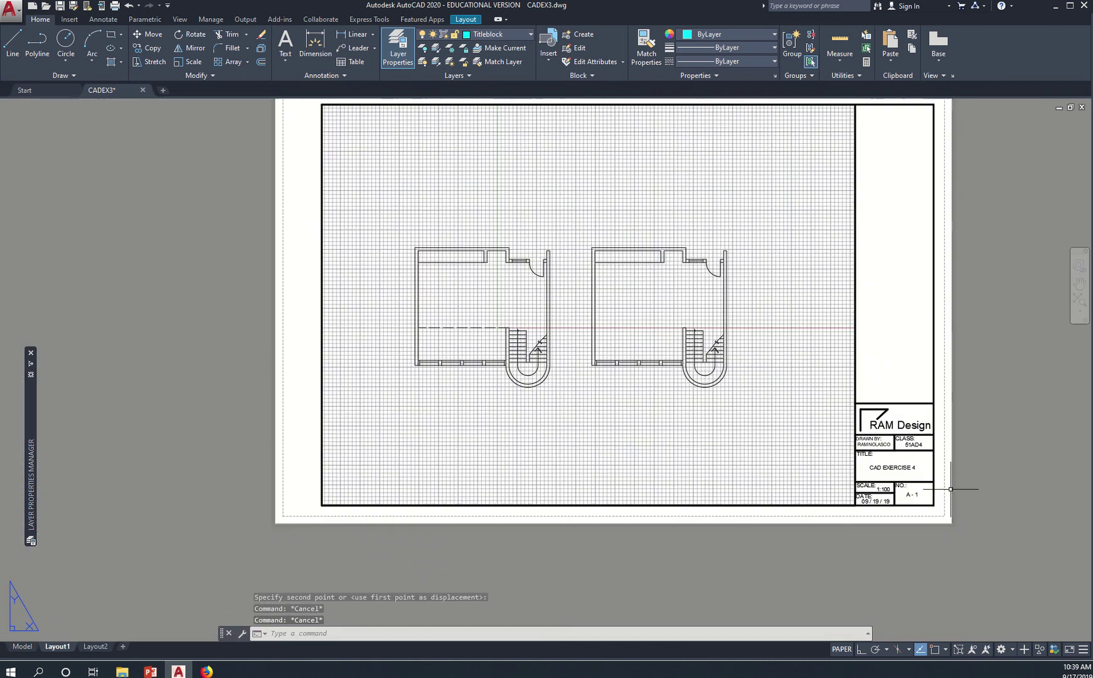
{"action": "middle_click_drag", "start_coordinate": [984, 505], "coordinate": [927, 579]}
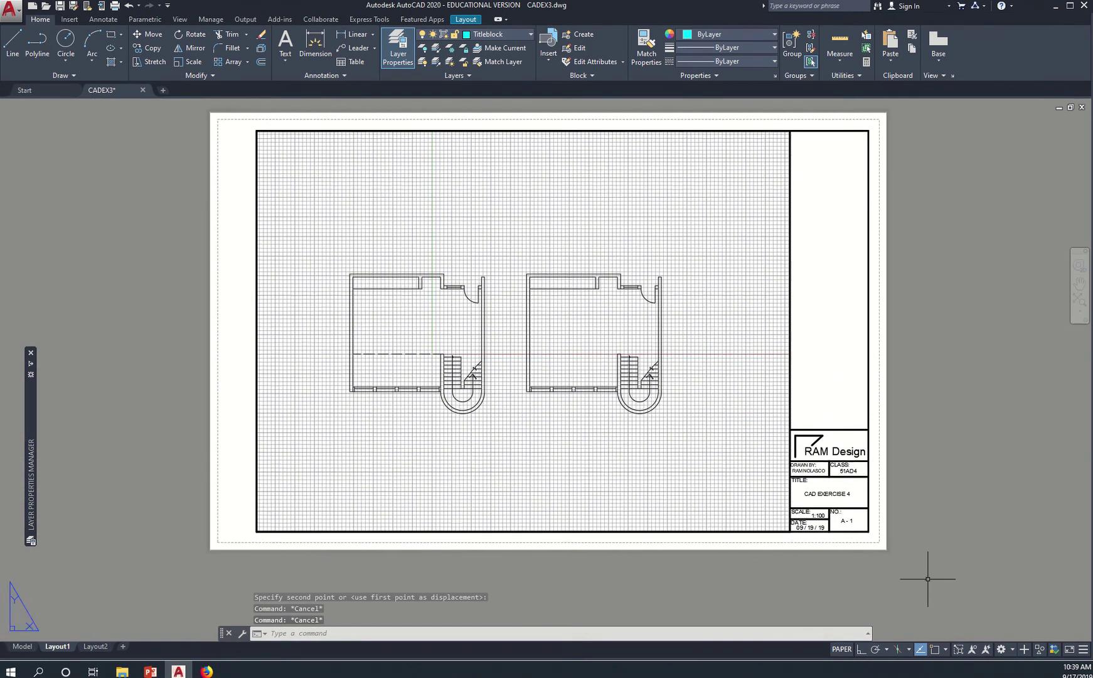